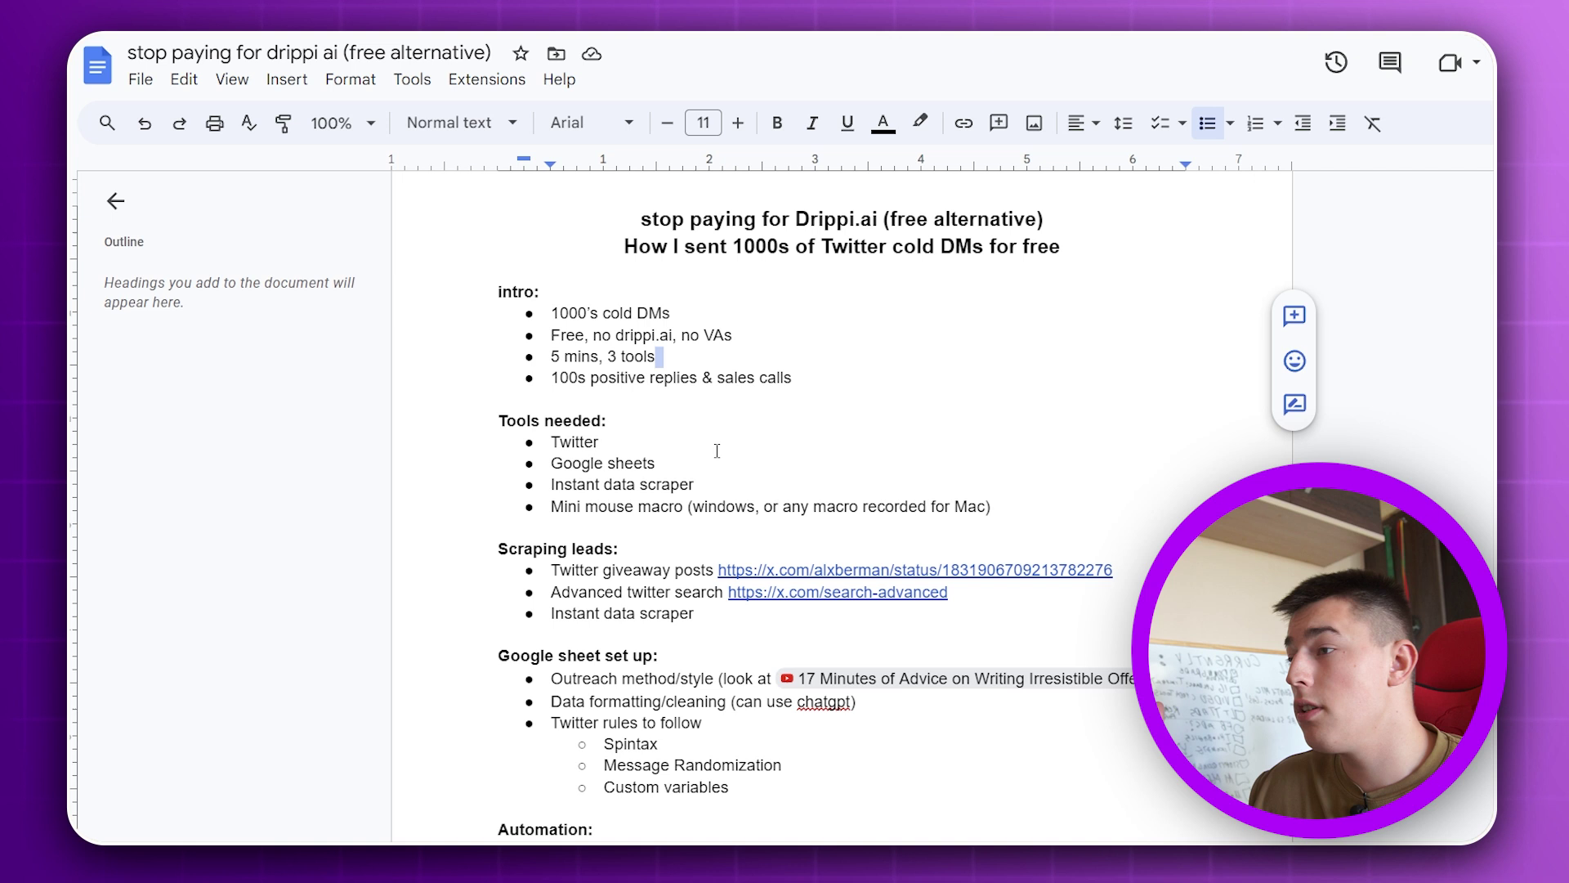
# Review the tools needed list in the outline document, including the Mini mouse macro entry.
pyautogui.moveTo(711, 491); pyautogui.dragTo(551, 506)
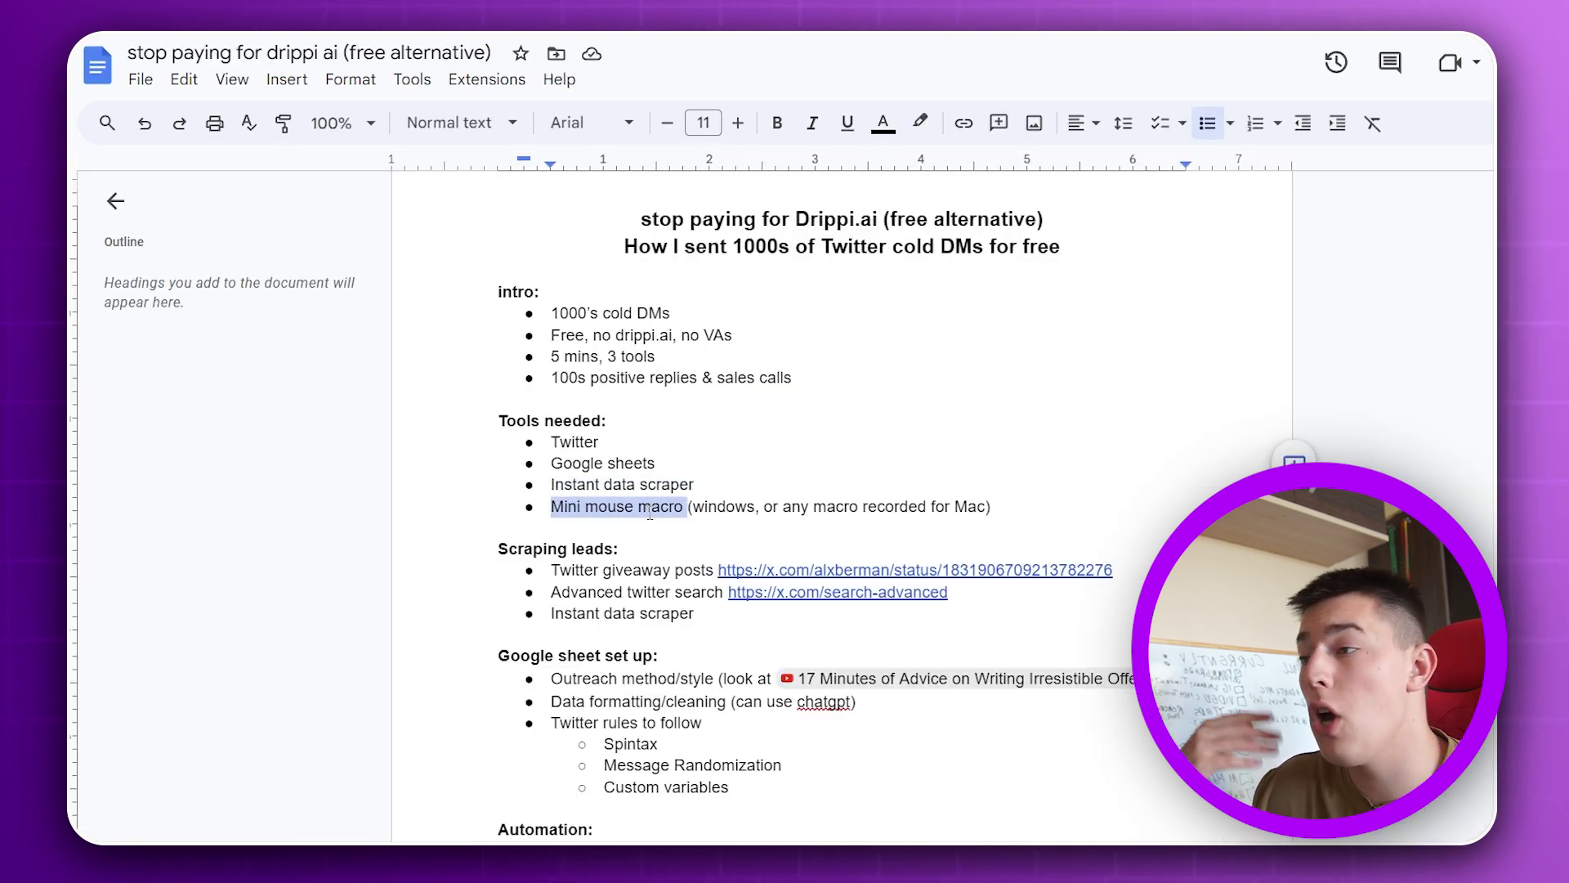
pyautogui.click(689, 507)
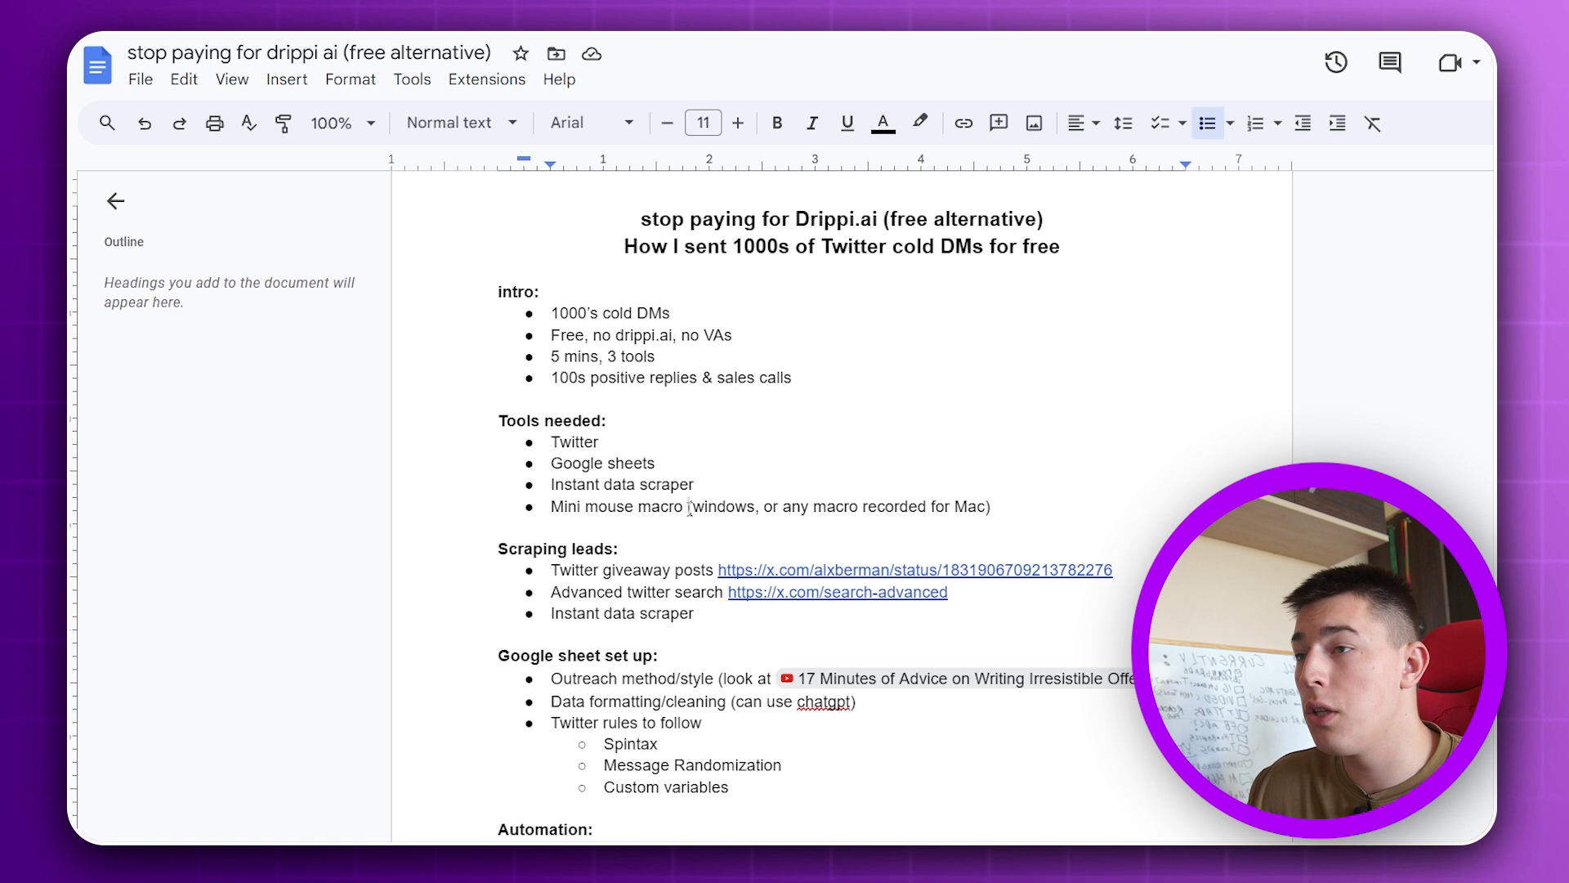
pyautogui.scroll(-1, 868, 394)
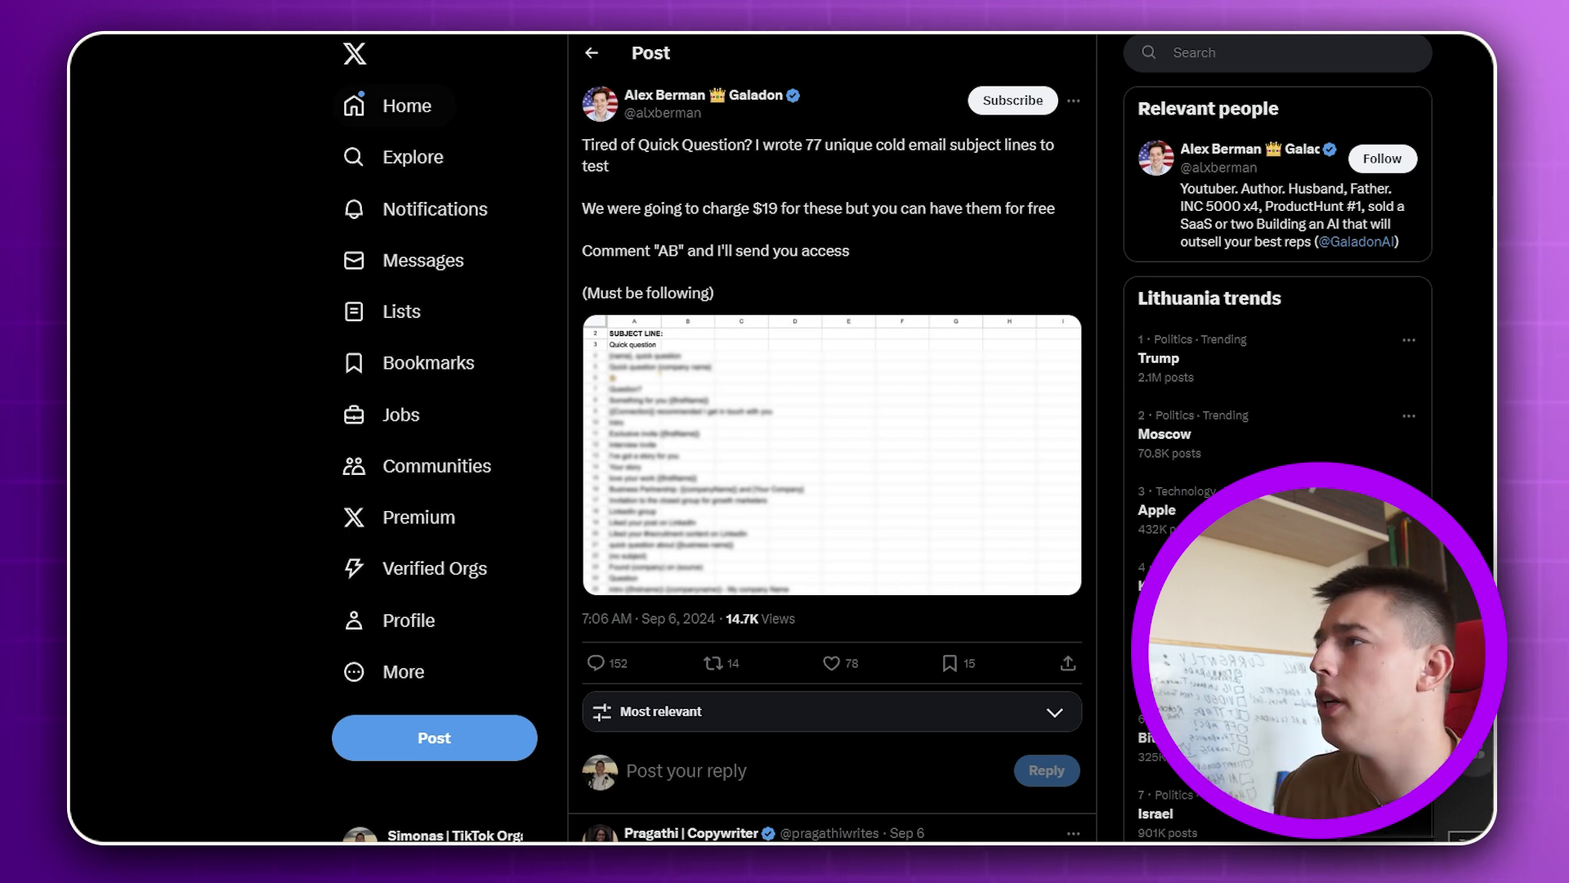
# Look through the replies under the X giveaway post about 77 unique cold email subject lines.
pyautogui.scroll(-15, 780, 406)
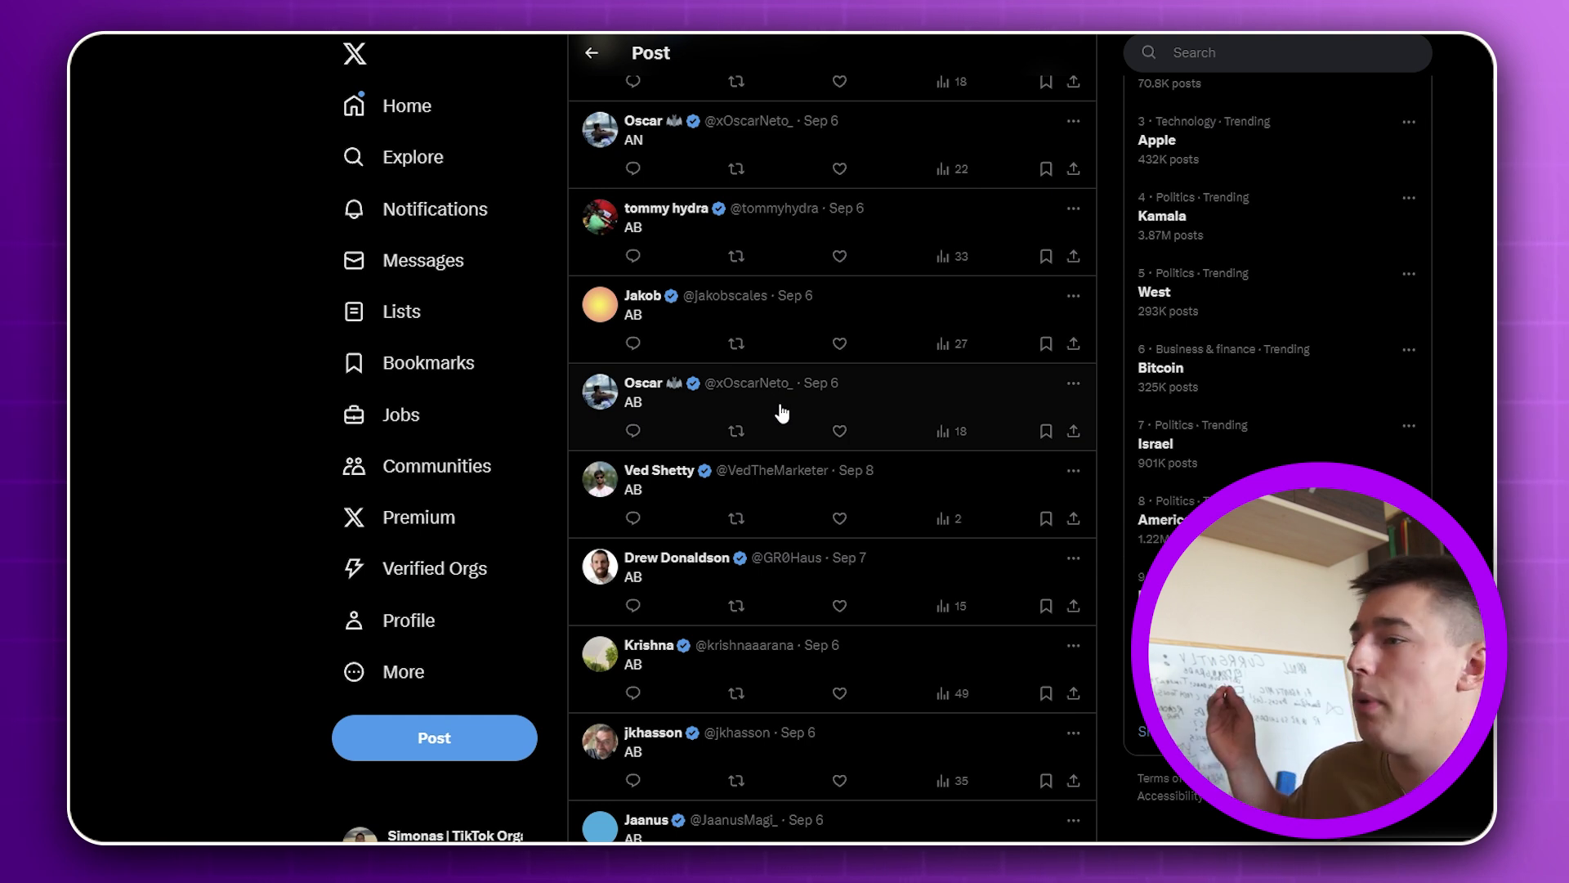
pyautogui.scroll(-6, 781, 411)
pyautogui.scroll(-5, 784, 450)
pyautogui.scroll(20, 817, 421)
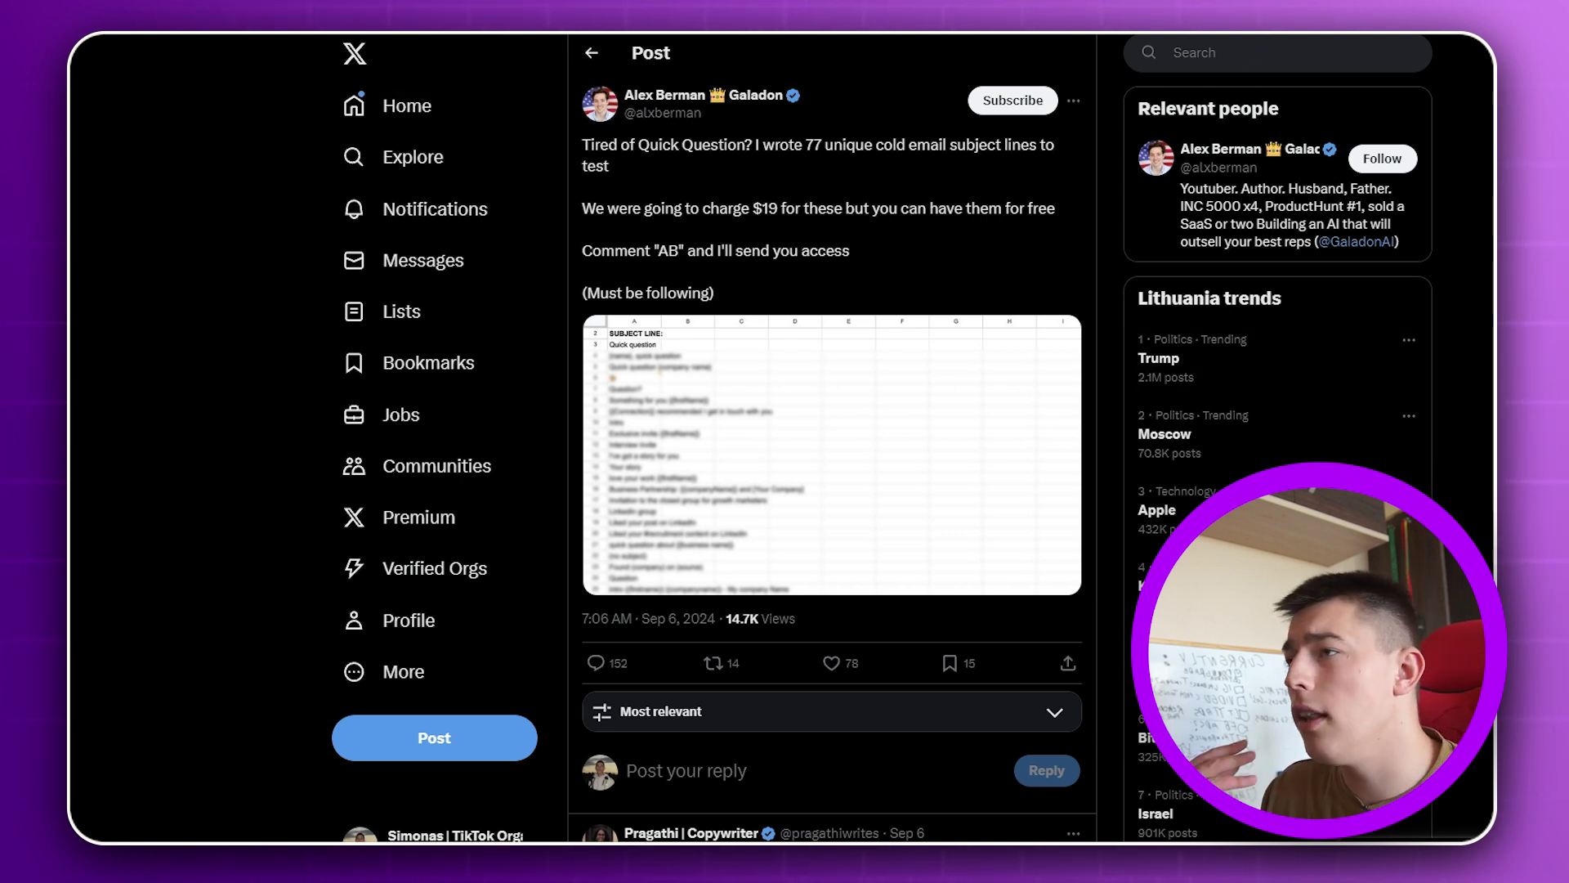
# Return to the home feed, search for "email" and open the advanced search form for the results.
pyautogui.hotkey('alt', 'Left')
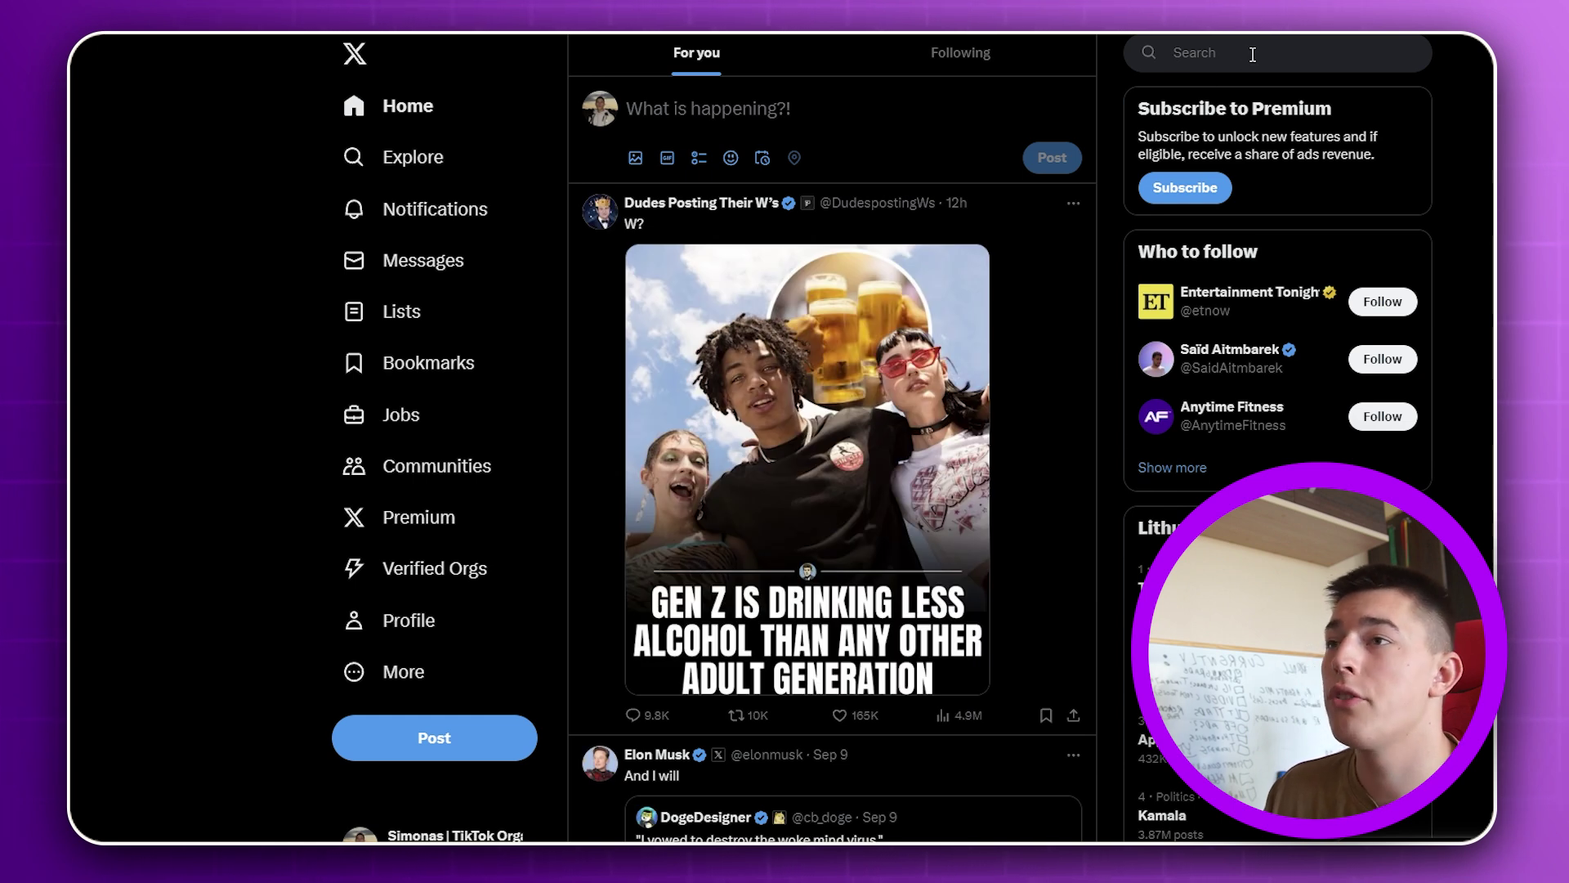
pyautogui.click(1252, 54)
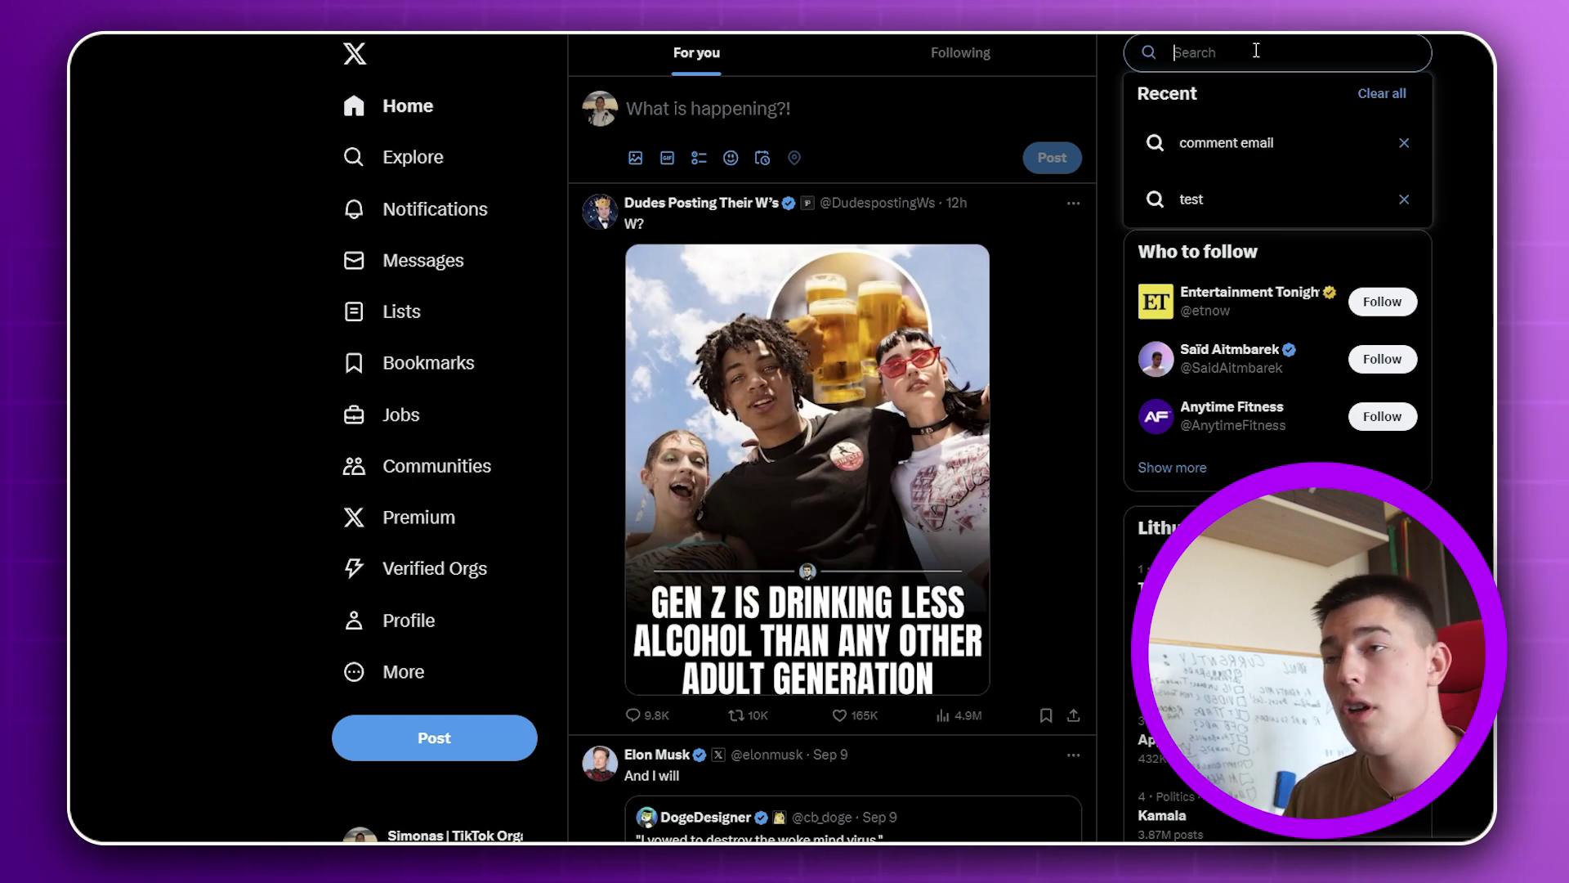
pyautogui.write('email')
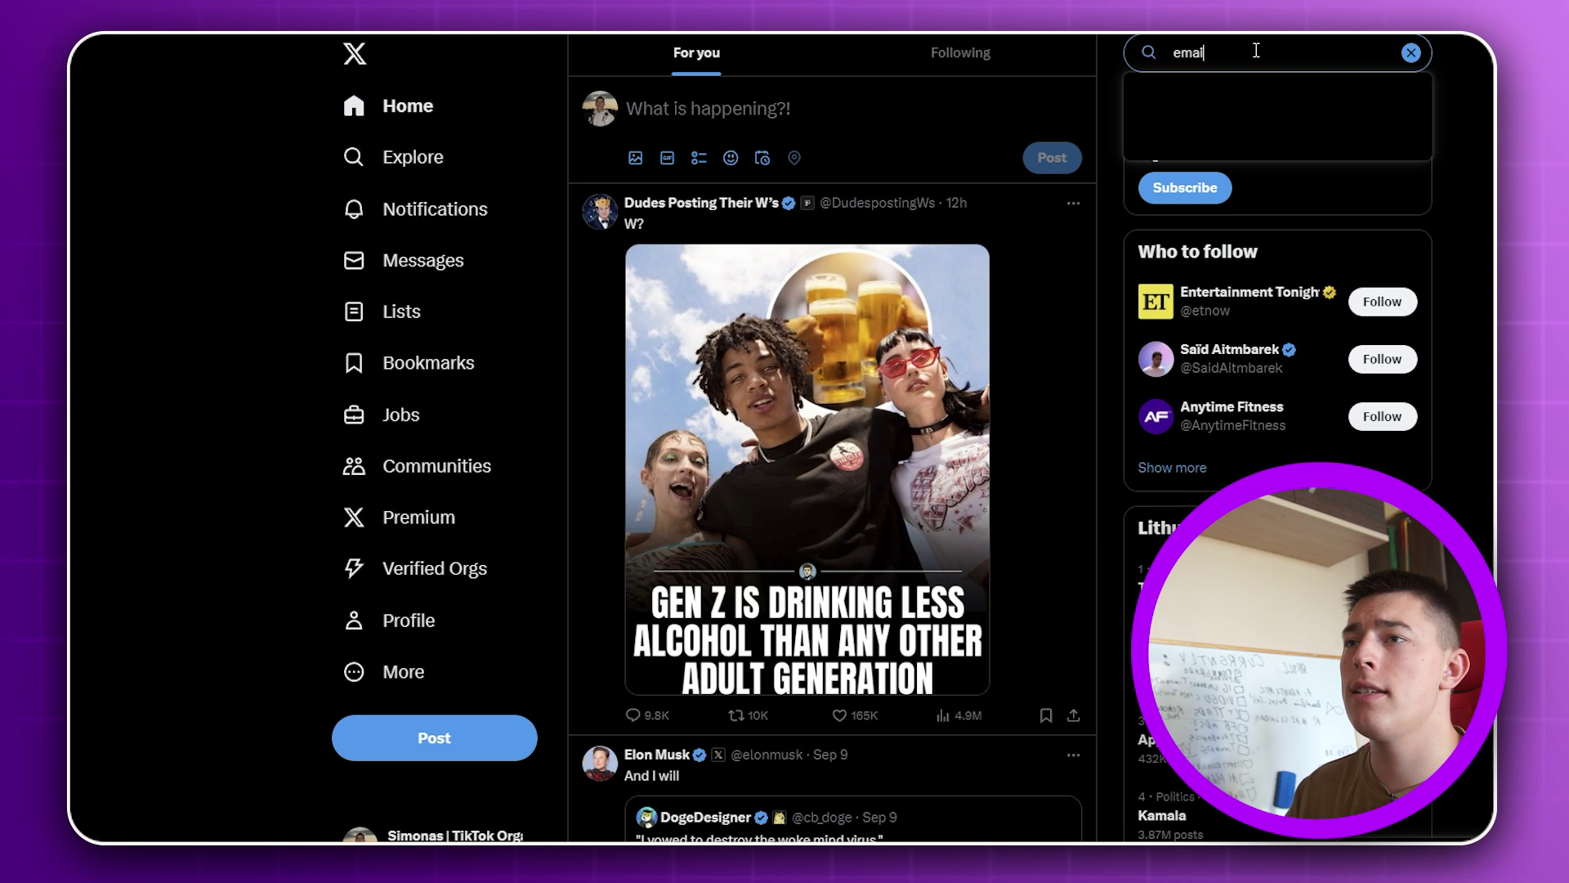
pyautogui.press('Return')
pyautogui.click(1071, 52)
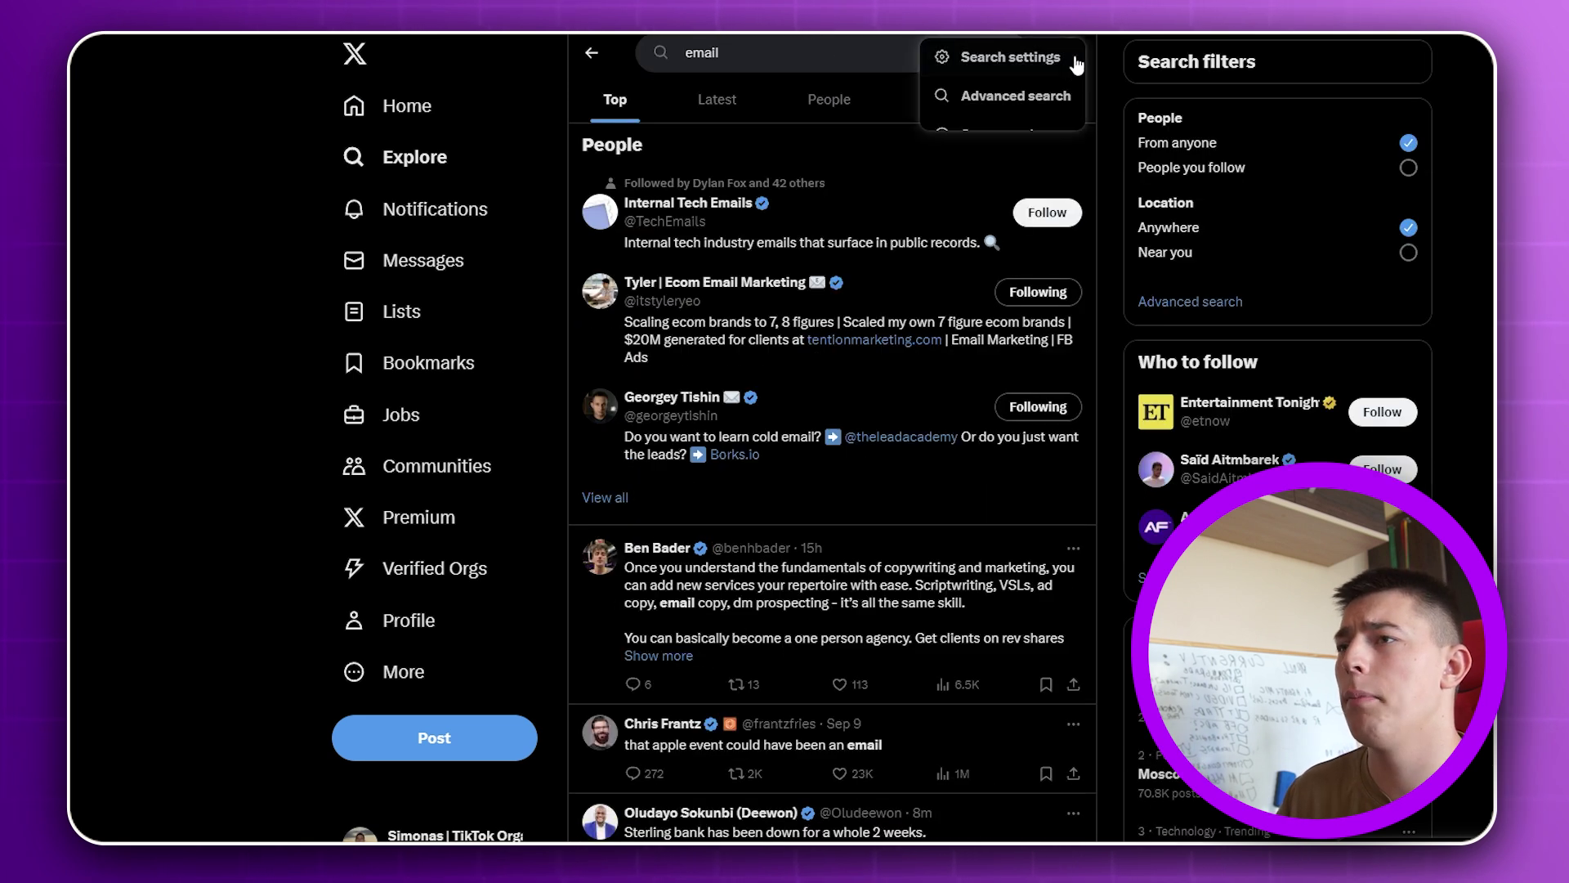
pyautogui.click(1009, 96)
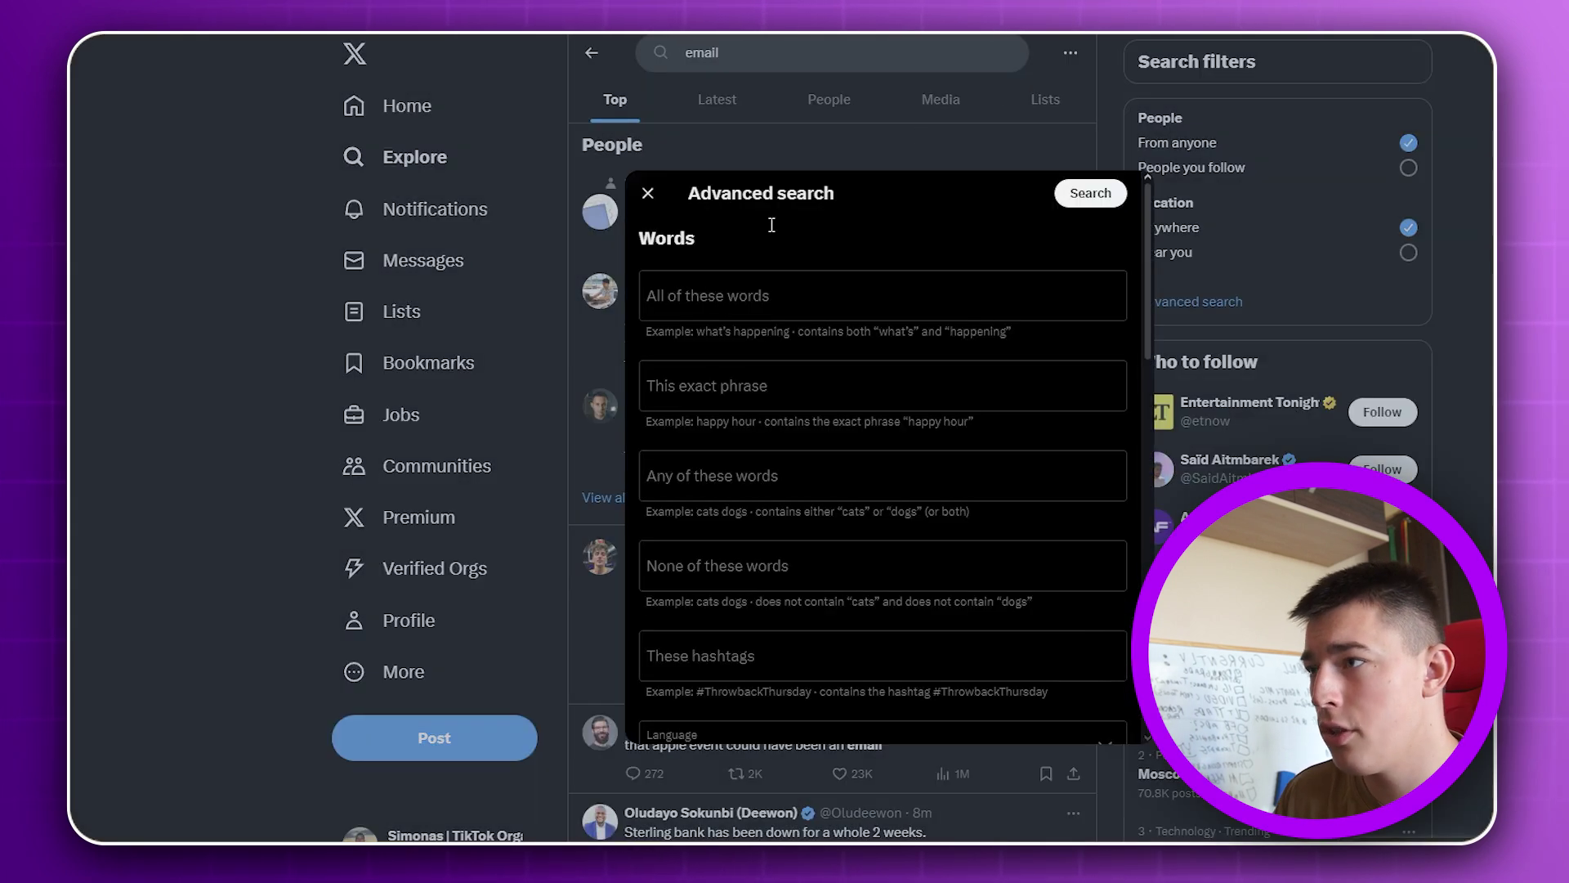
# Set the minimum replies filter to 50 in the advanced search form.
pyautogui.click(782, 299)
pyautogui.click(982, 371)
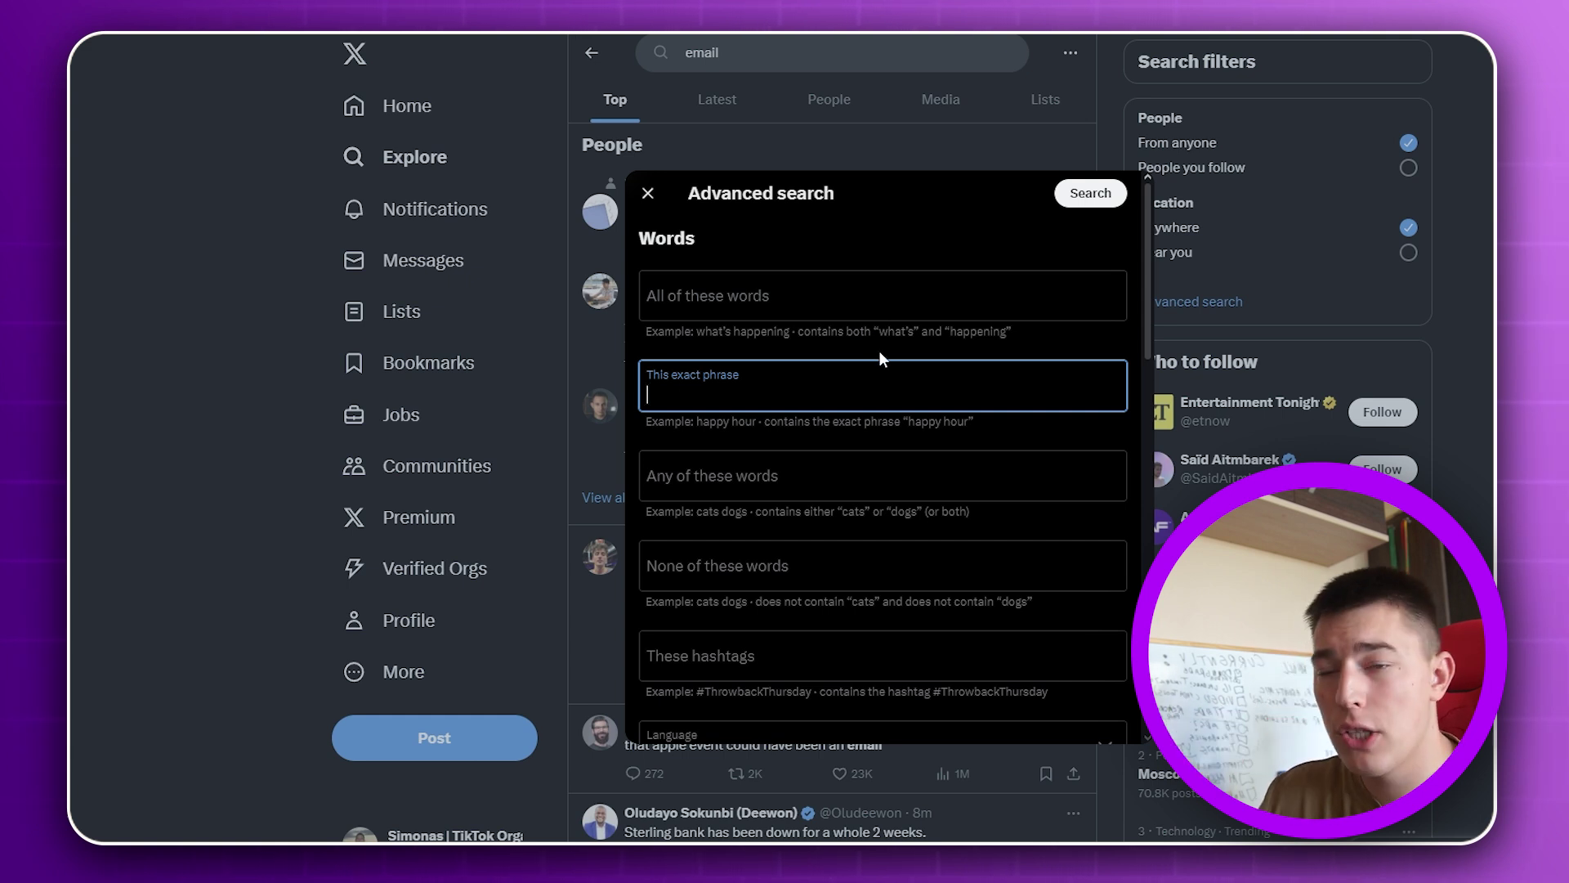
pyautogui.scroll(-10, 803, 335)
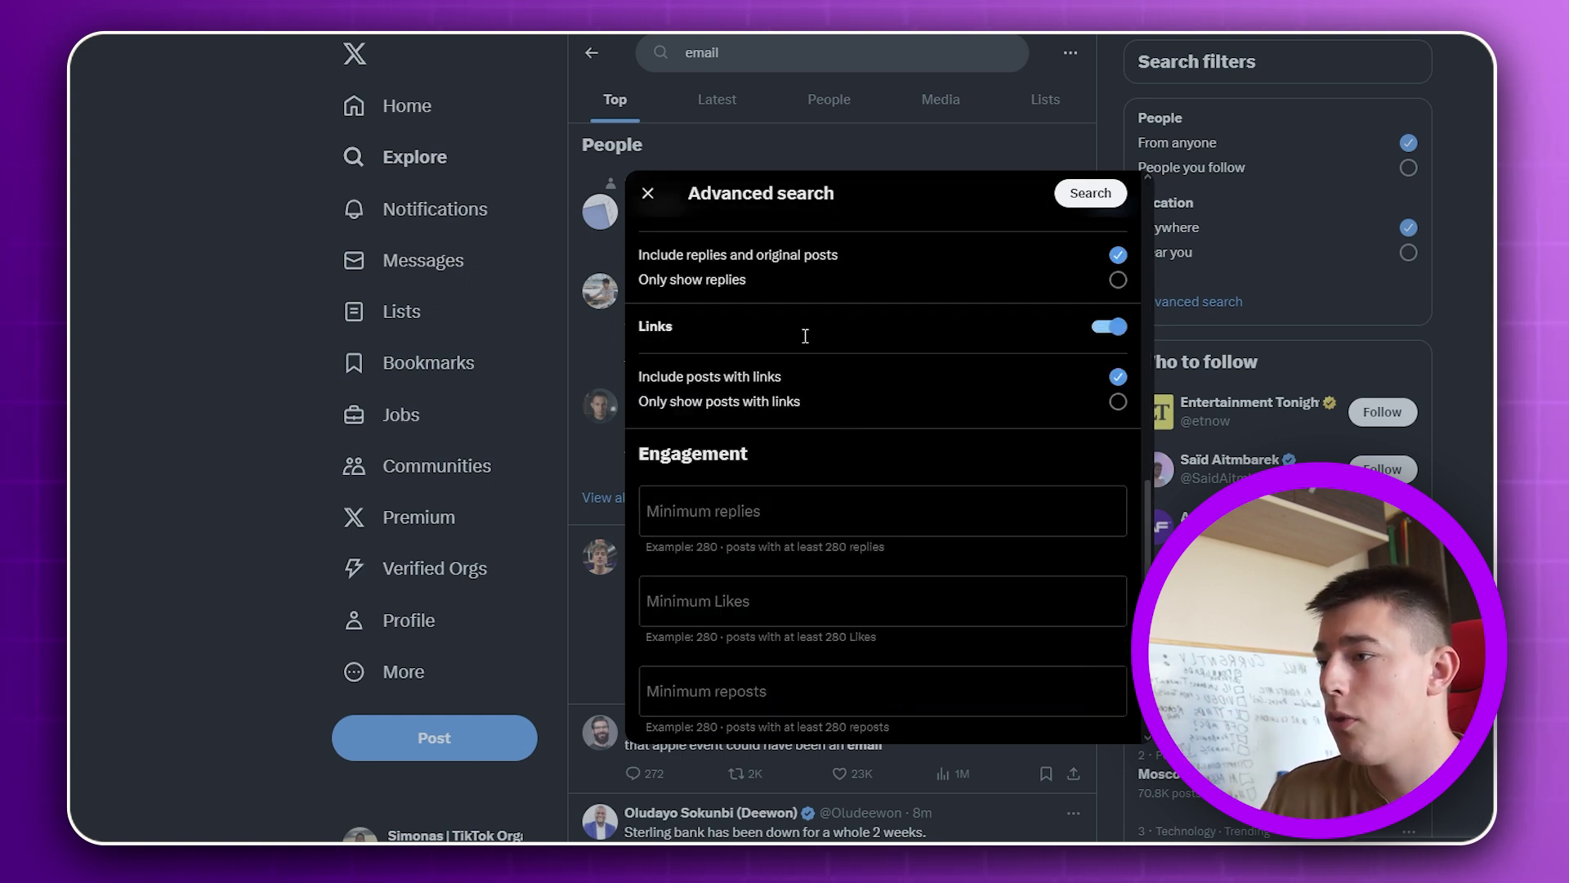
pyautogui.scroll(-2, 895, 443)
pyautogui.click(792, 424)
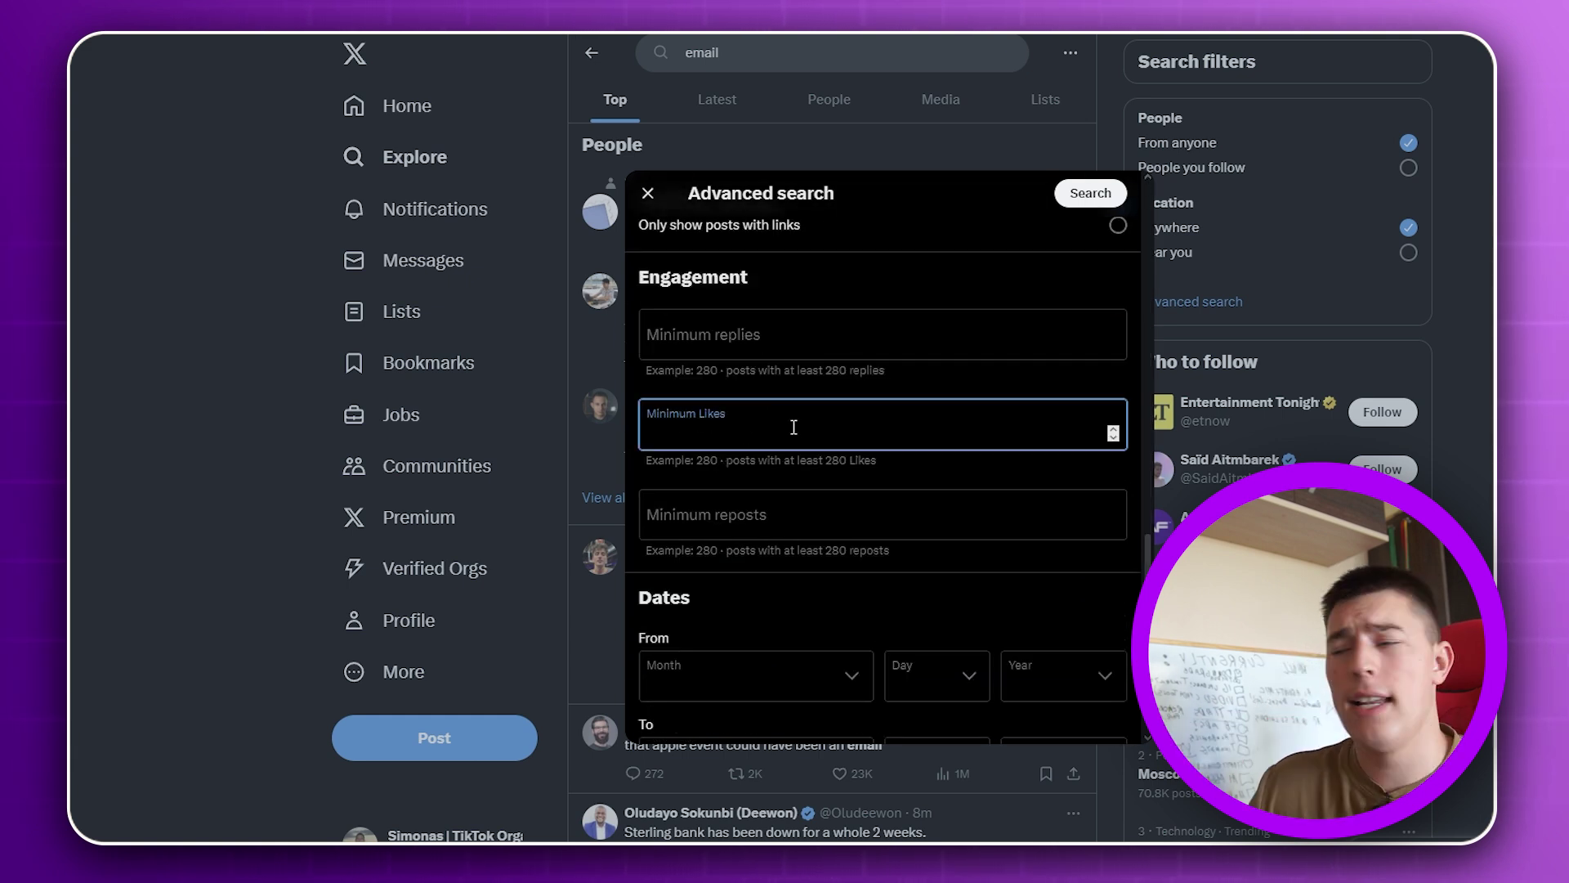
pyautogui.click(788, 335)
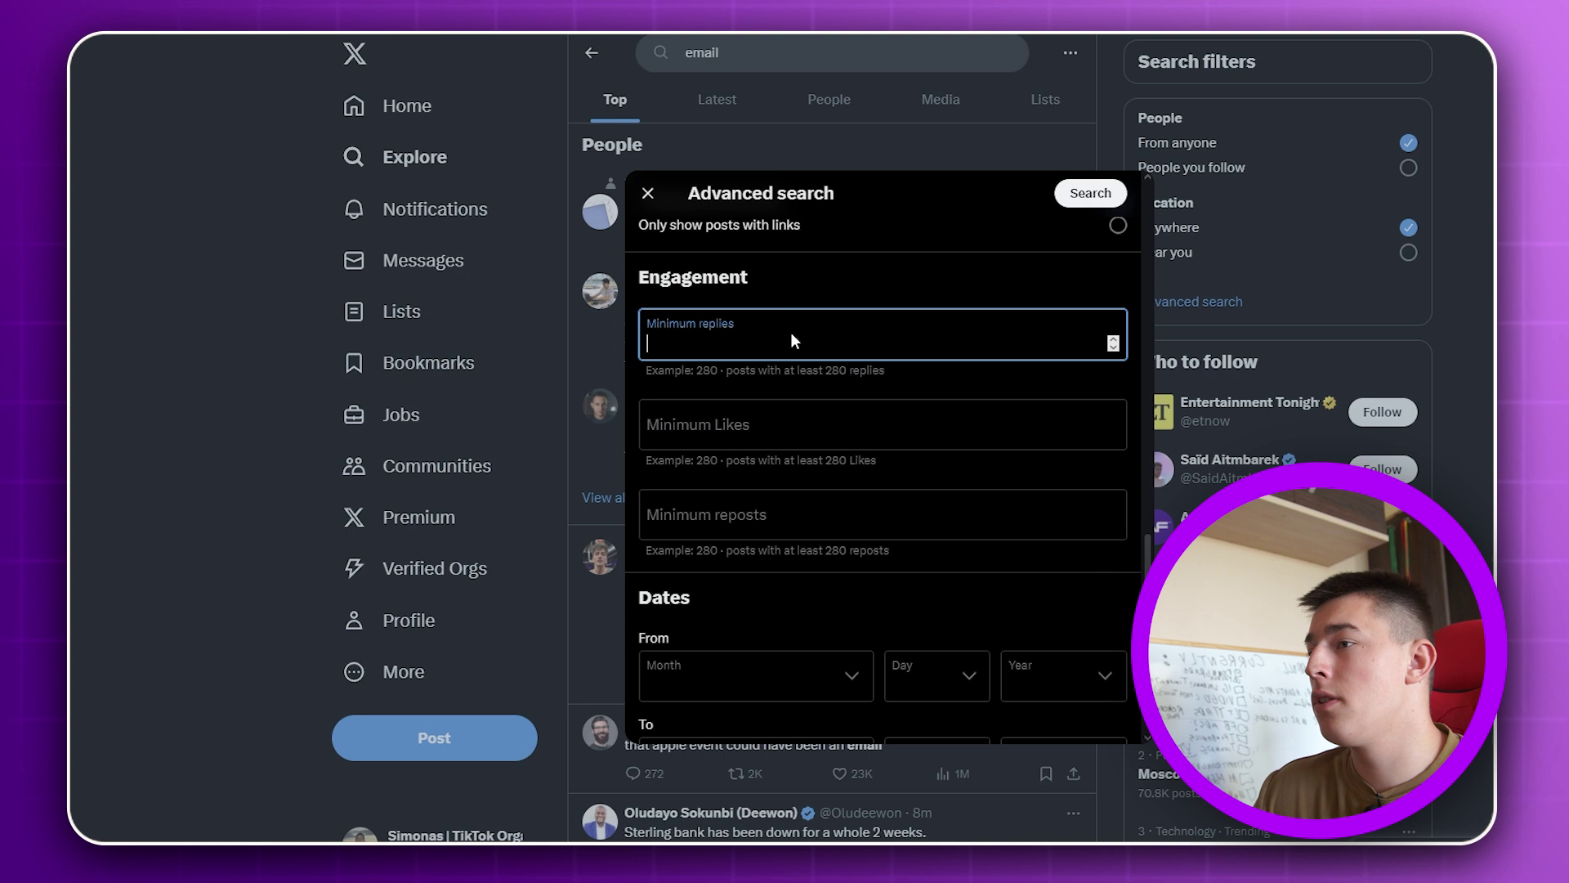
pyautogui.write('50')
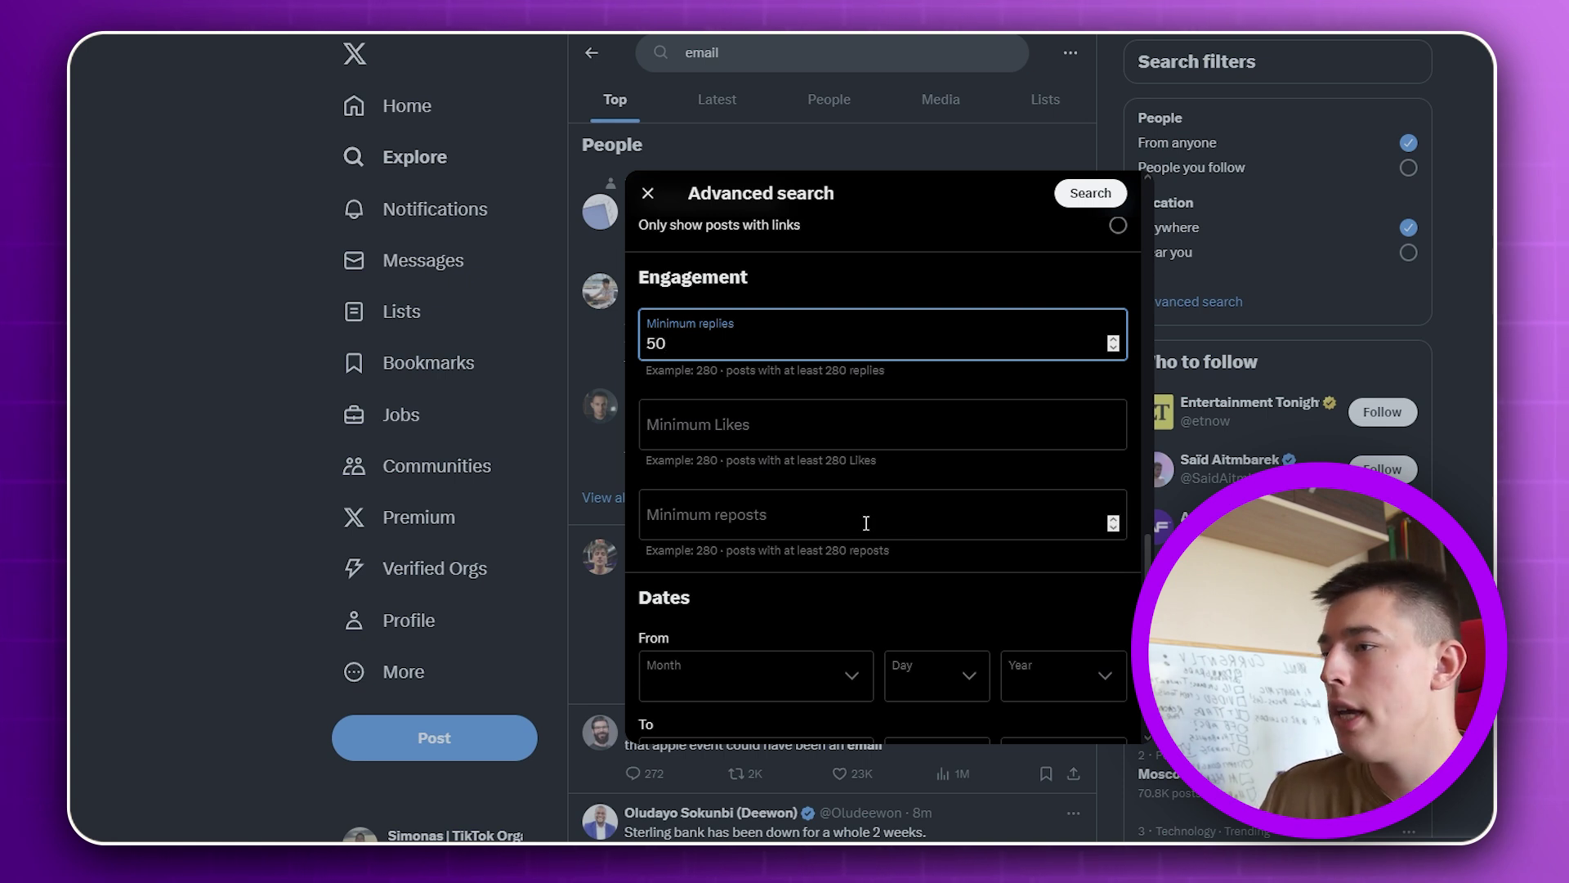
# Set the search to match any of the words "comment reply" and the exact phrase "email".
pyautogui.scroll(10, 867, 523)
pyautogui.click(876, 310)
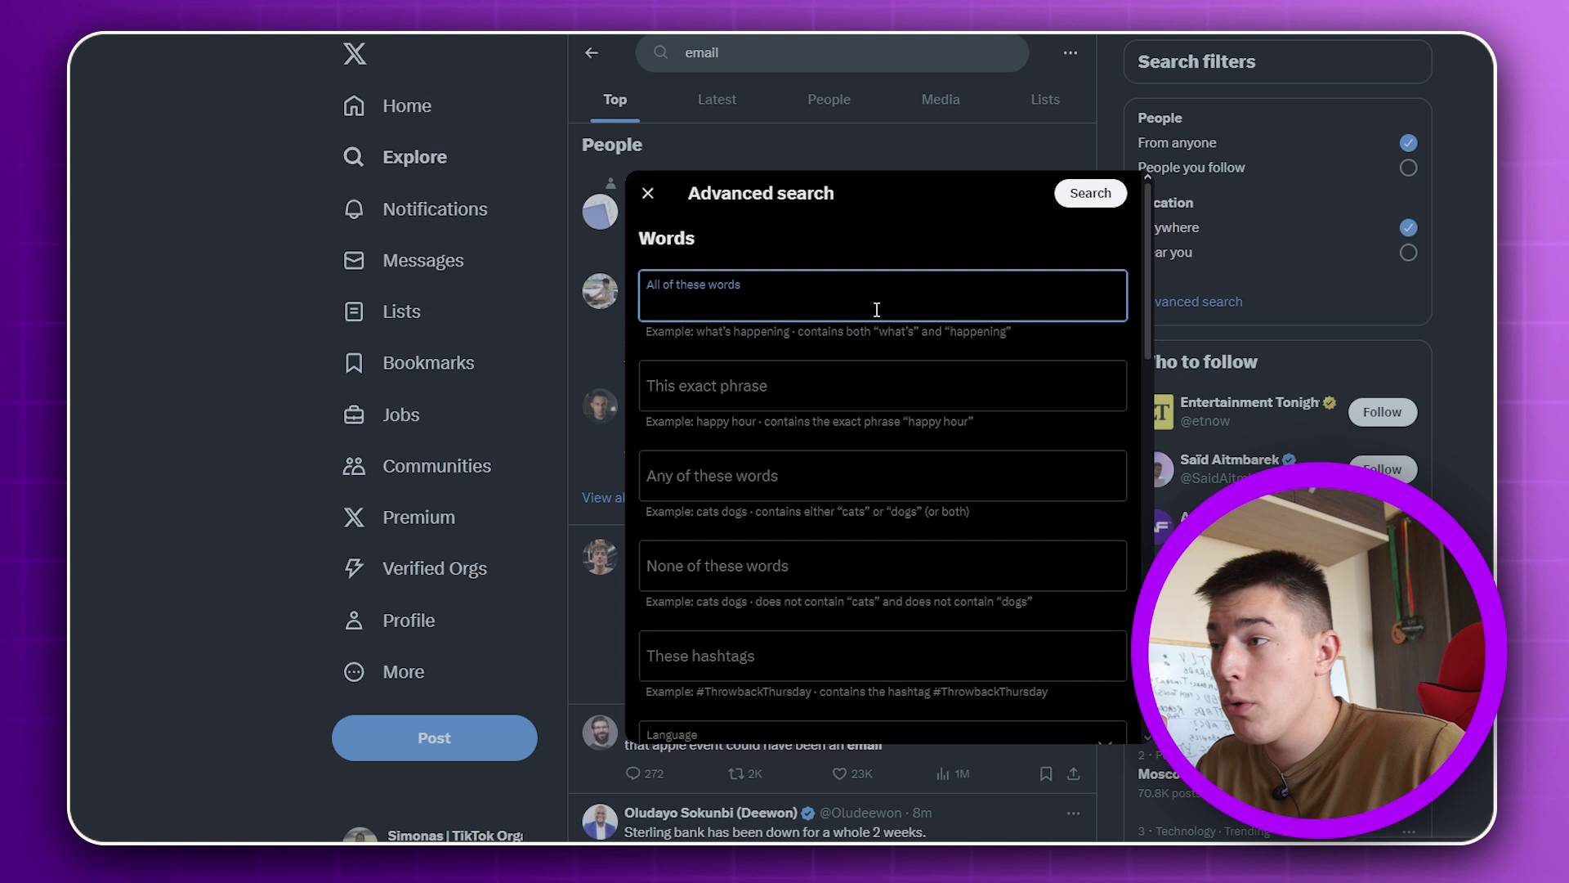
pyautogui.click(798, 474)
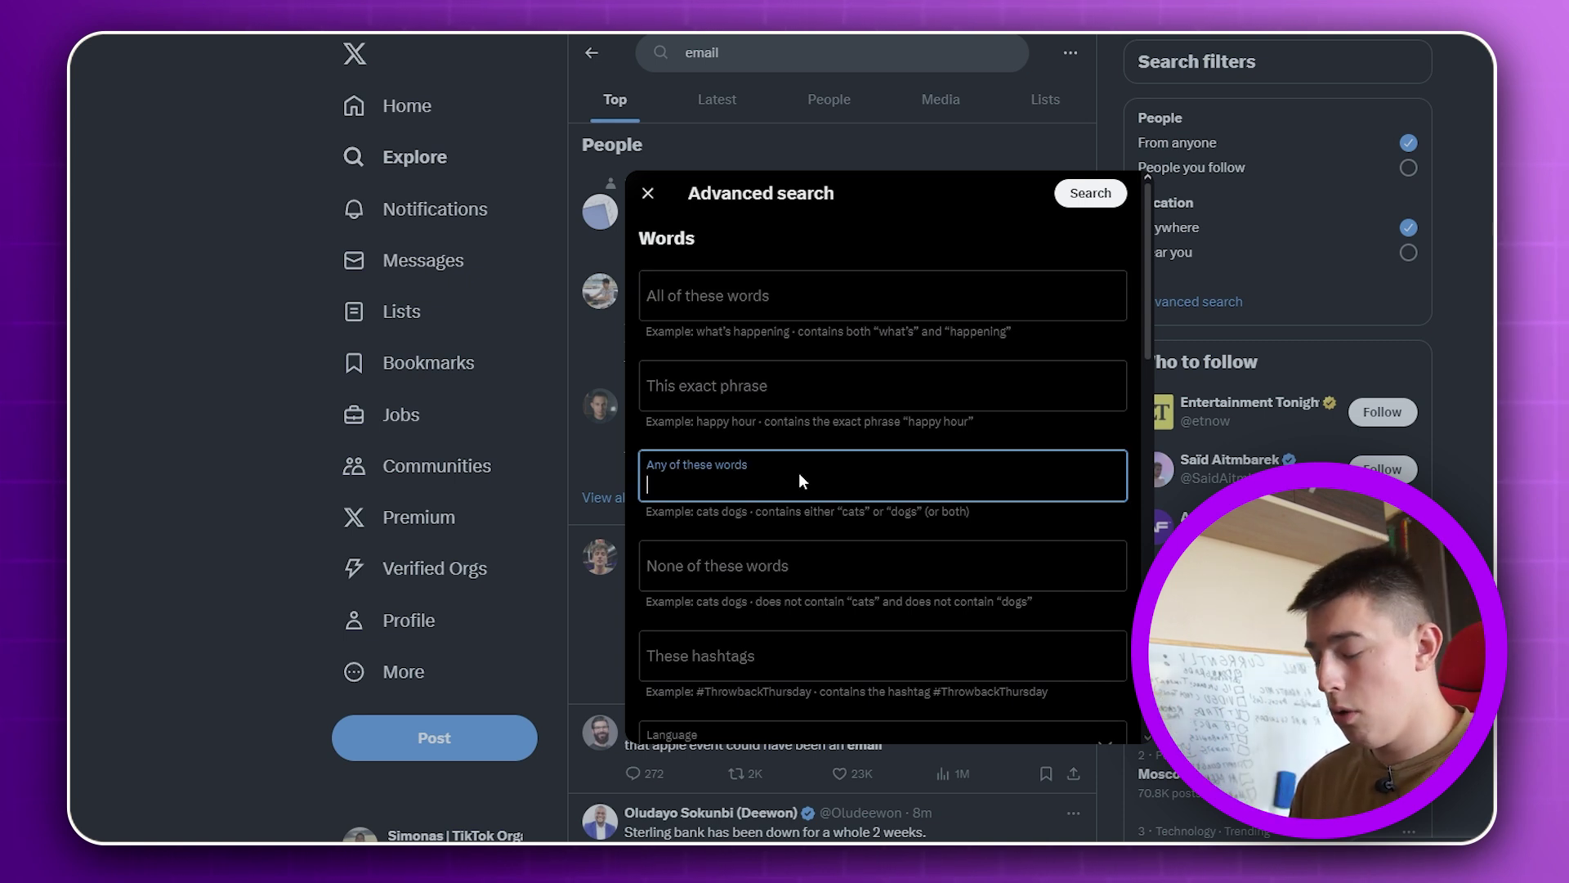
pyautogui.write('comment re[;')
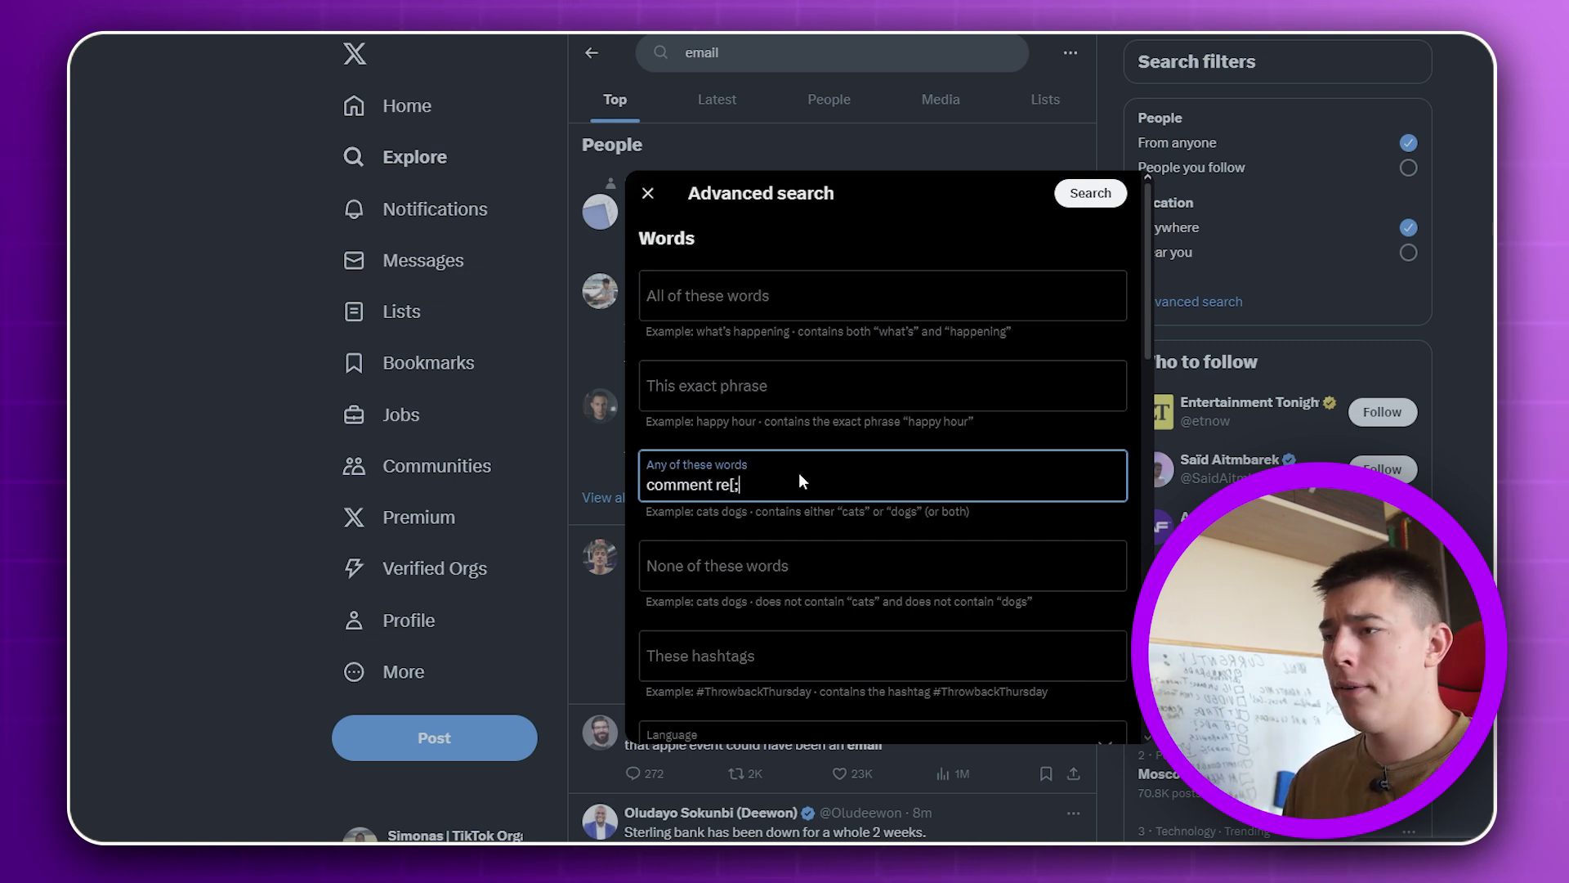
pyautogui.press('BackSpace')
pyautogui.press('BackSpace')
pyautogui.write('ply')
pyautogui.click(787, 397)
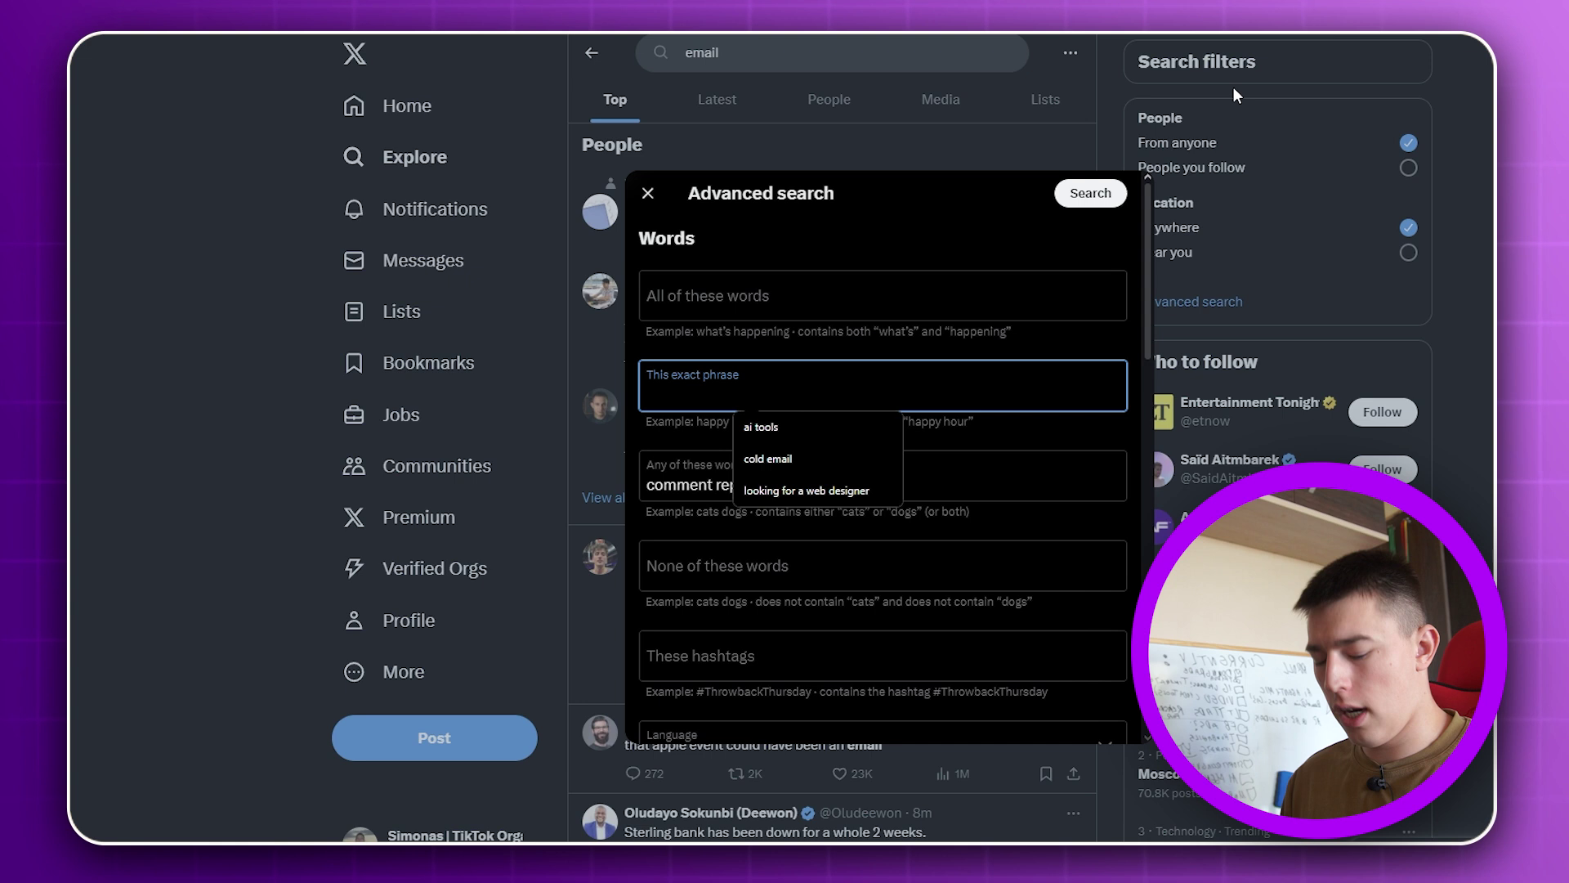
pyautogui.write('email')
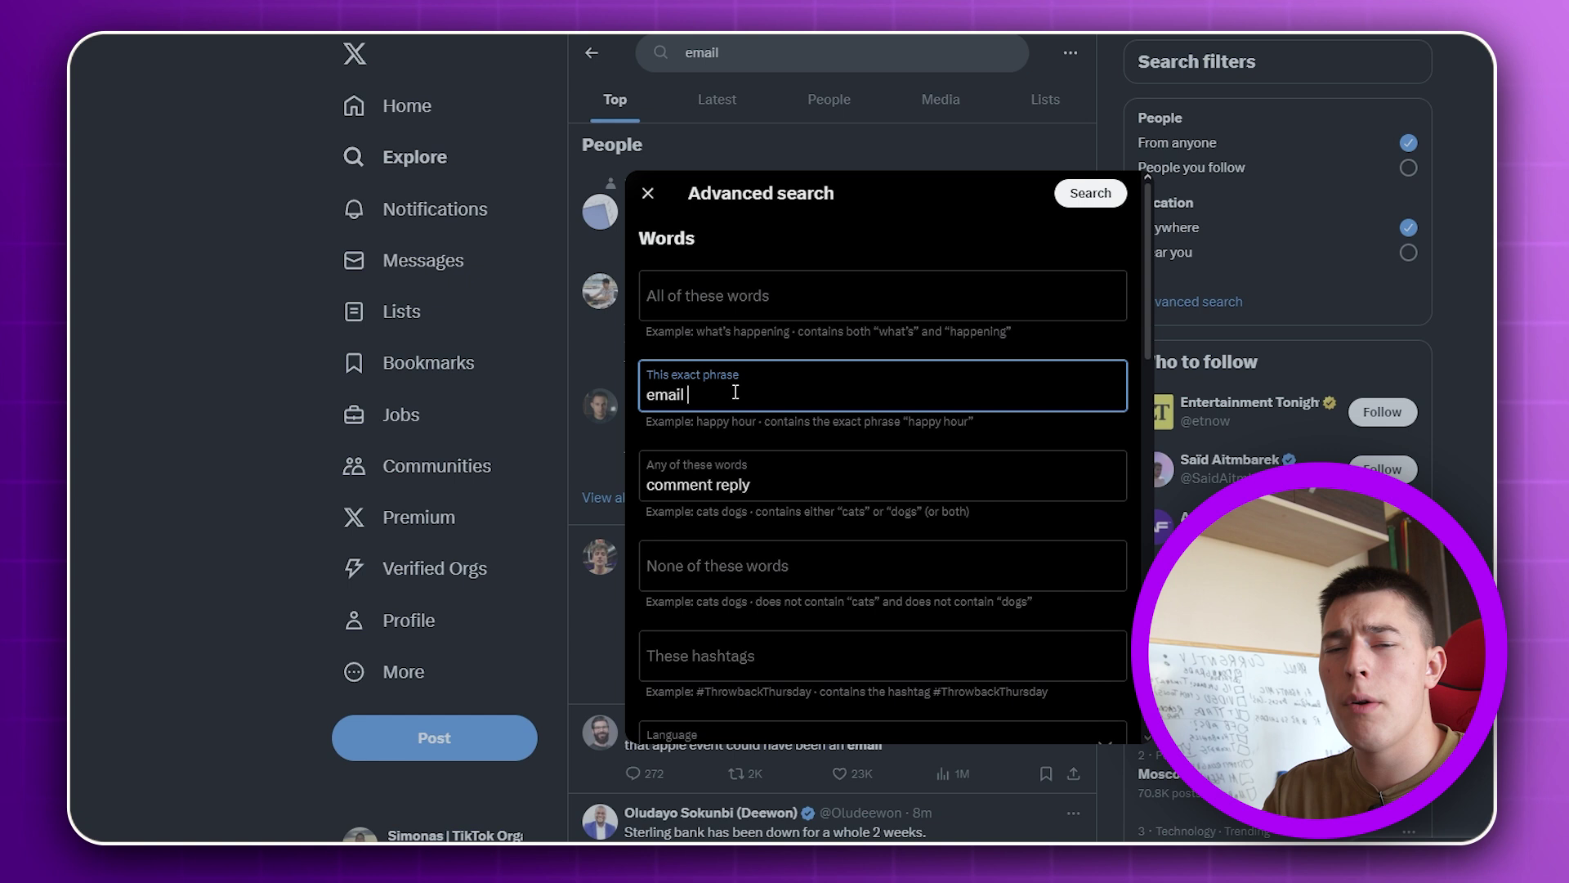
pyautogui.click(690, 395)
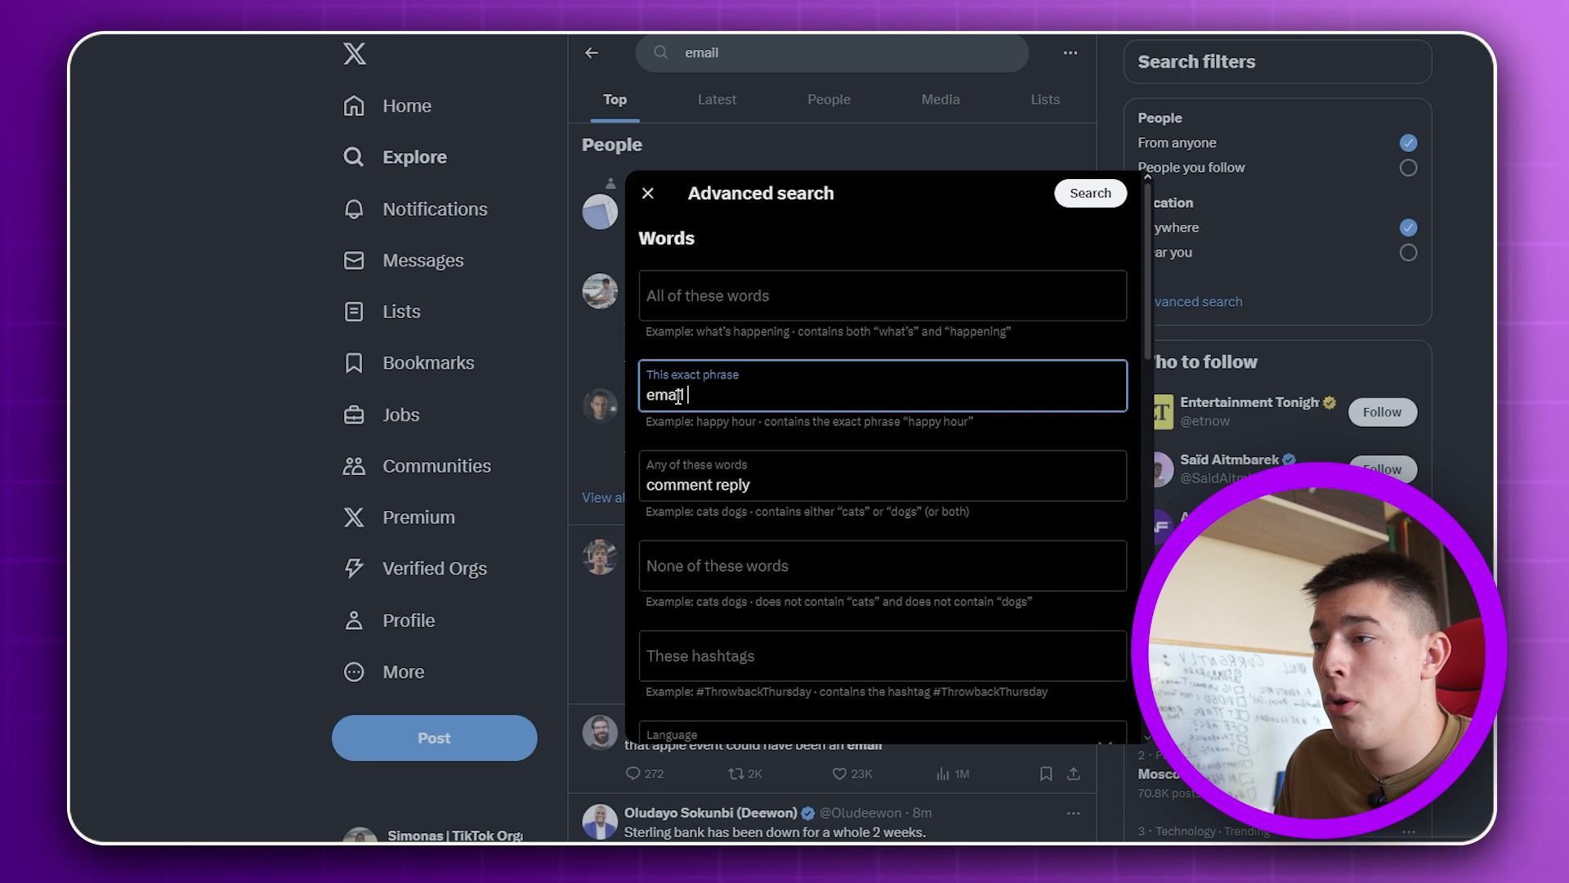
pyautogui.doubleClick(715, 488)
pyautogui.moveTo(783, 483); pyautogui.dragTo(724, 487)
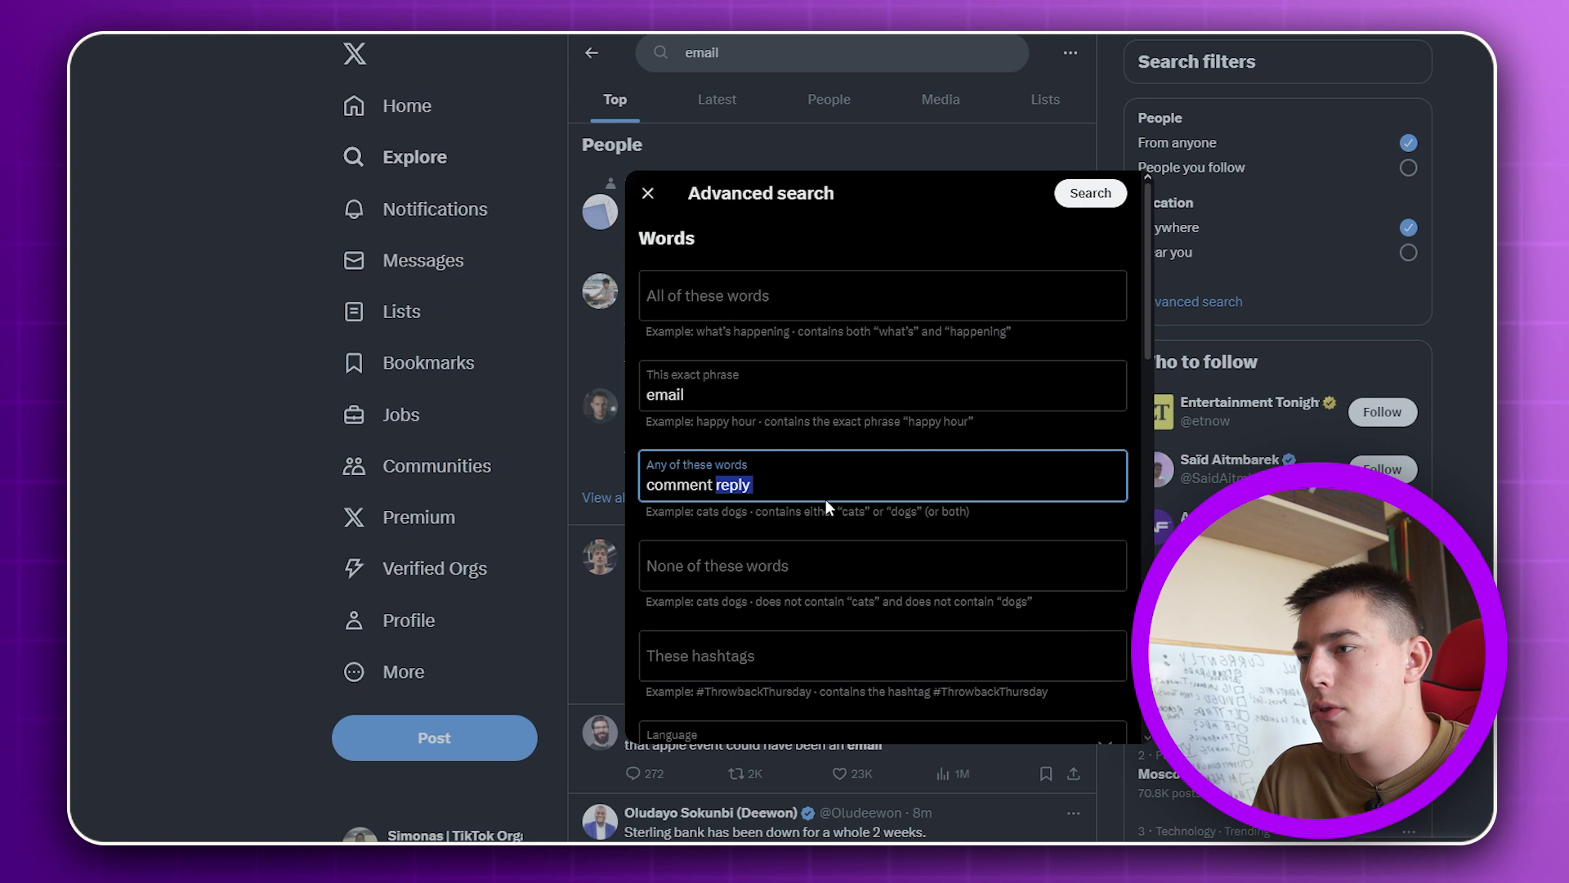
pyautogui.click(771, 481)
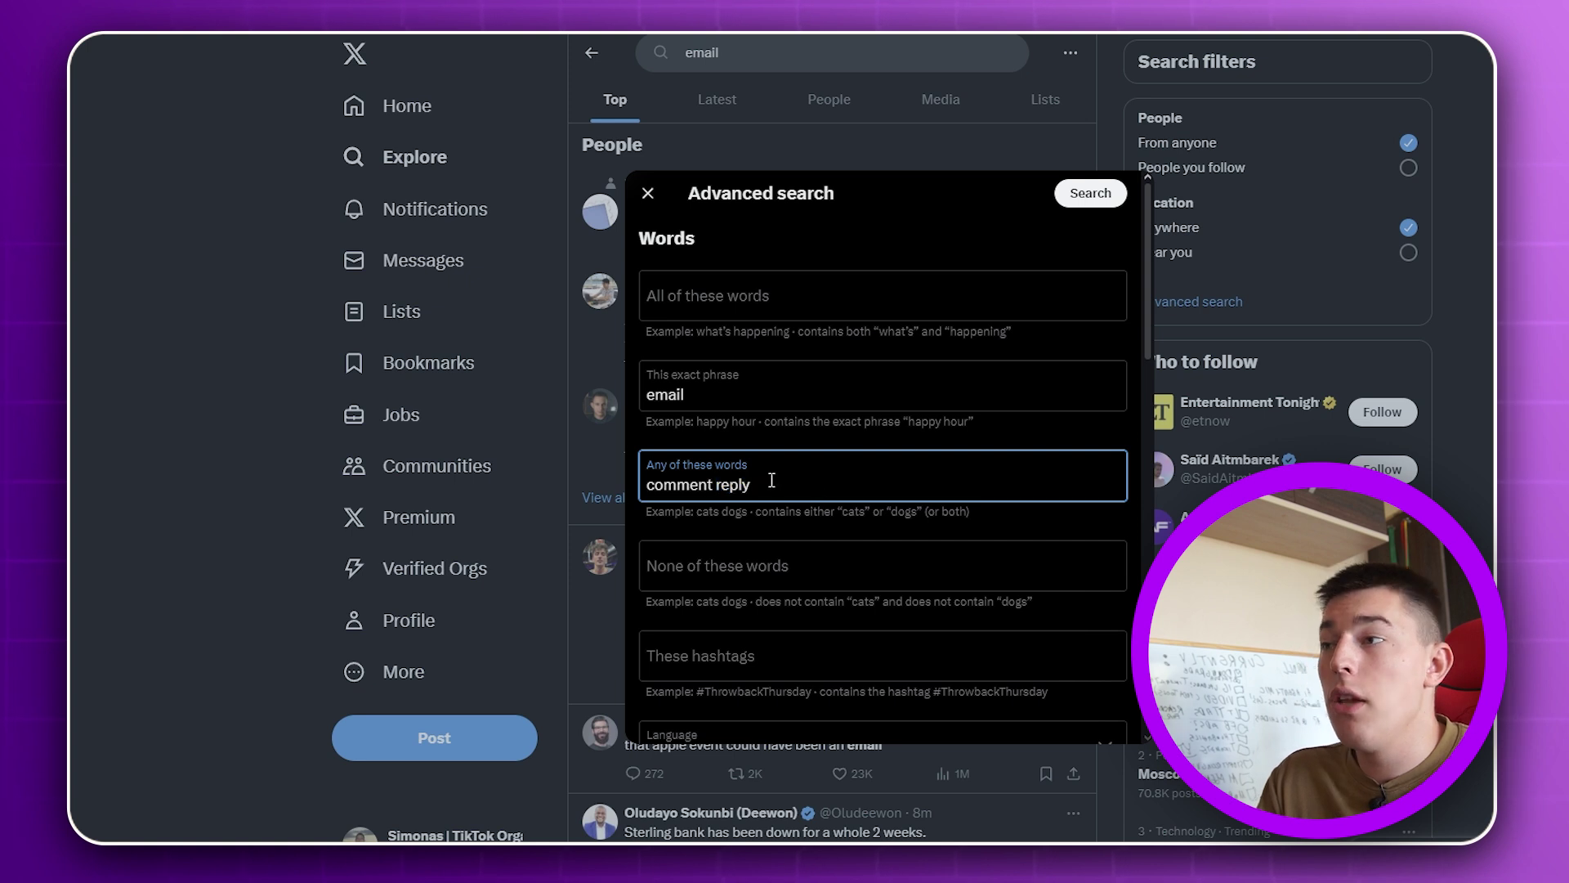
pyautogui.click(754, 569)
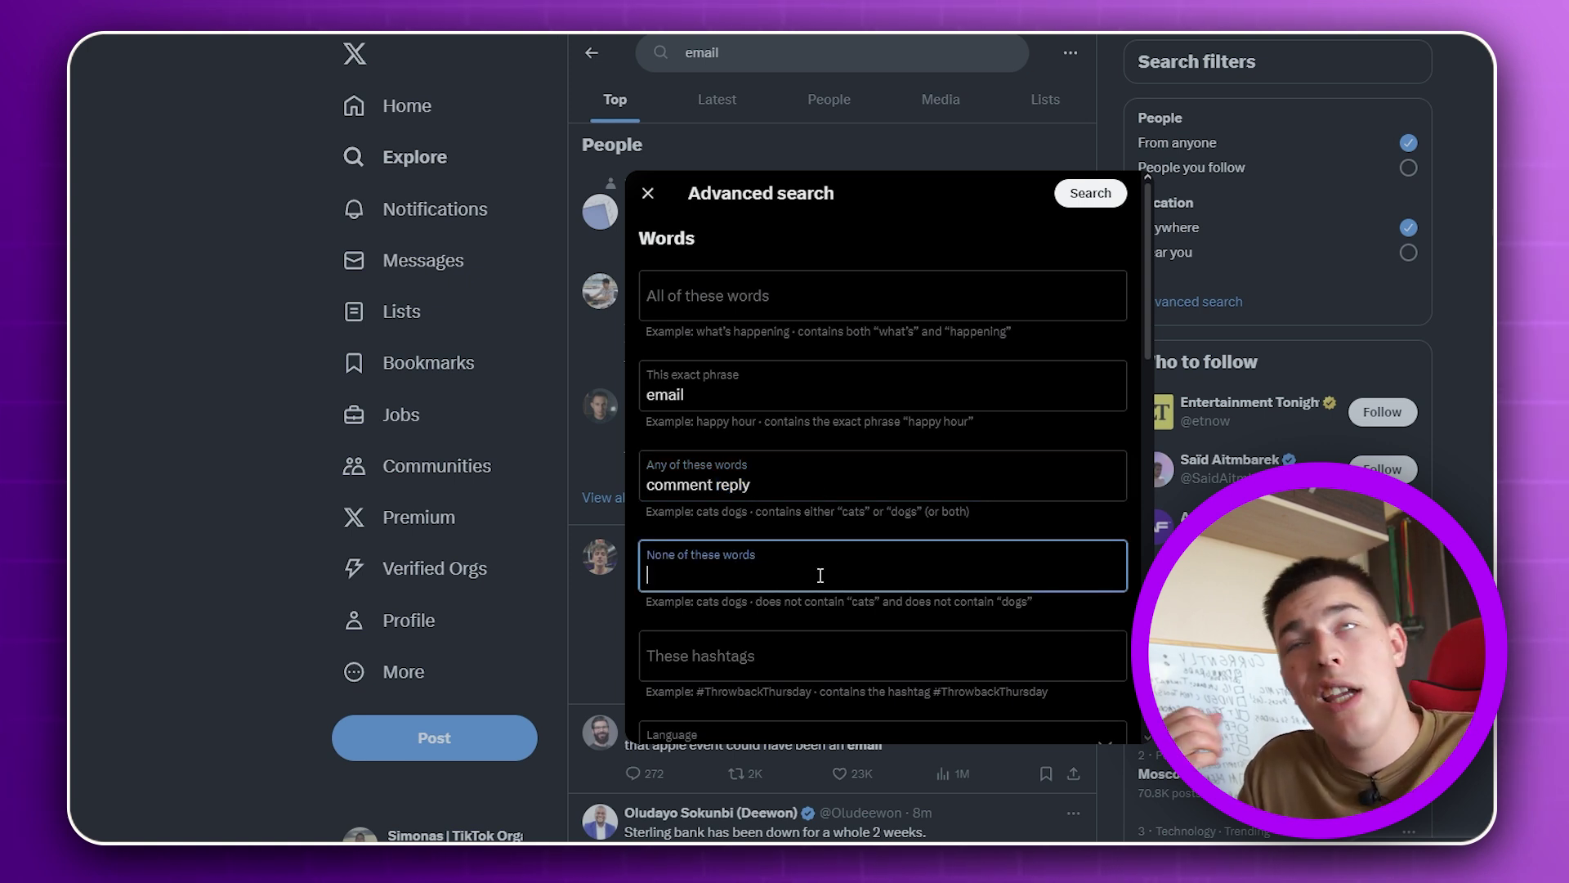
pyautogui.scroll(-1, 821, 575)
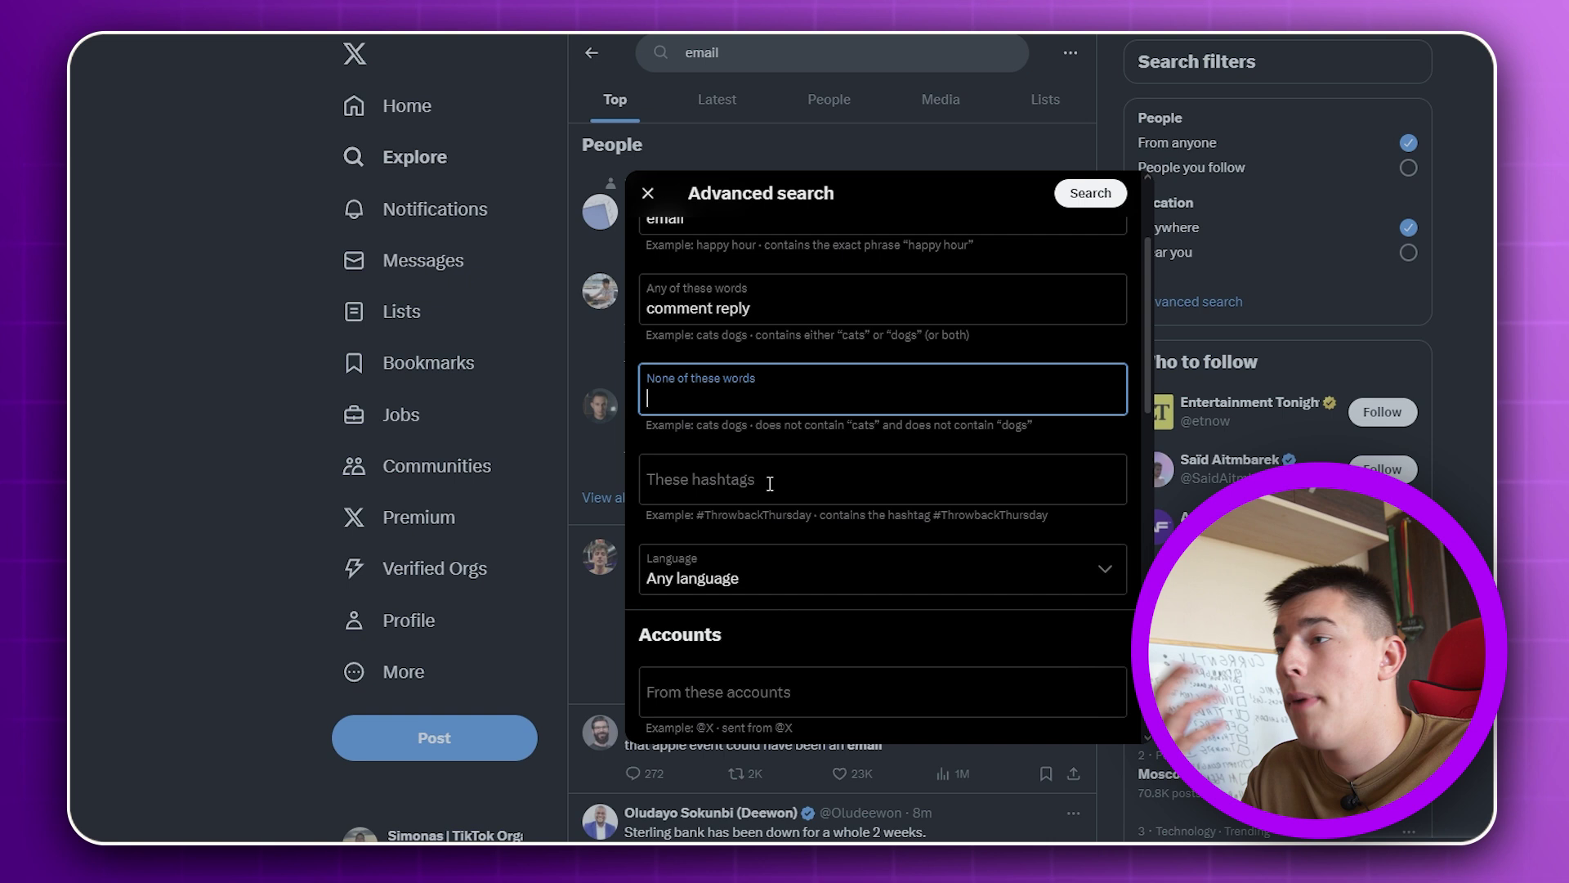
pyautogui.scroll(1, 771, 482)
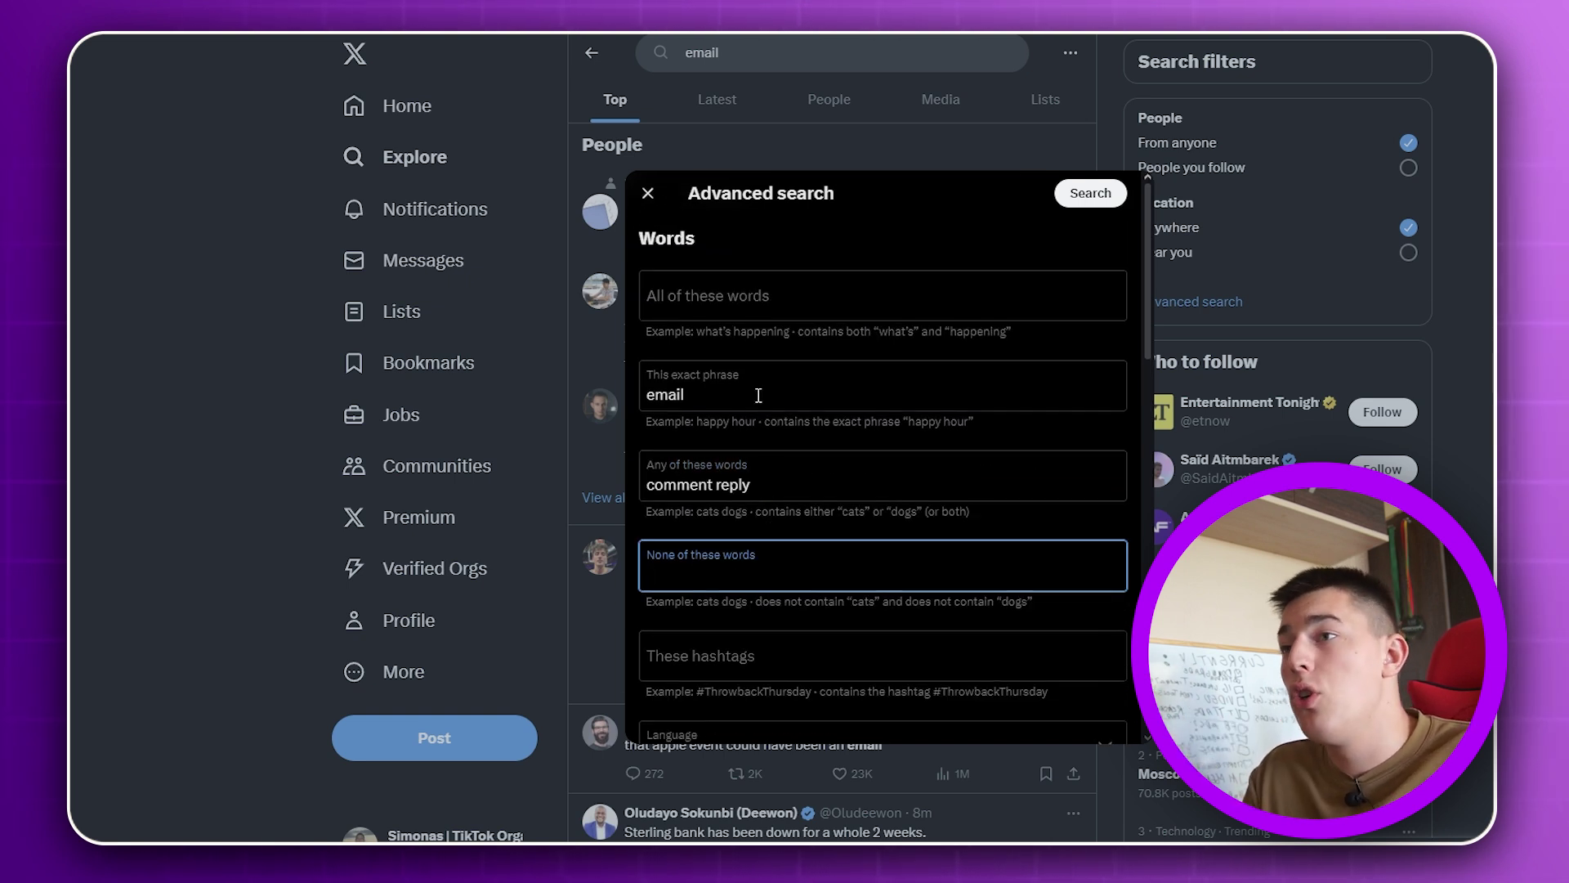
# Run the advanced search, browse the results and open the post offering 77 unique cold email subject lines.
pyautogui.click(1090, 193)
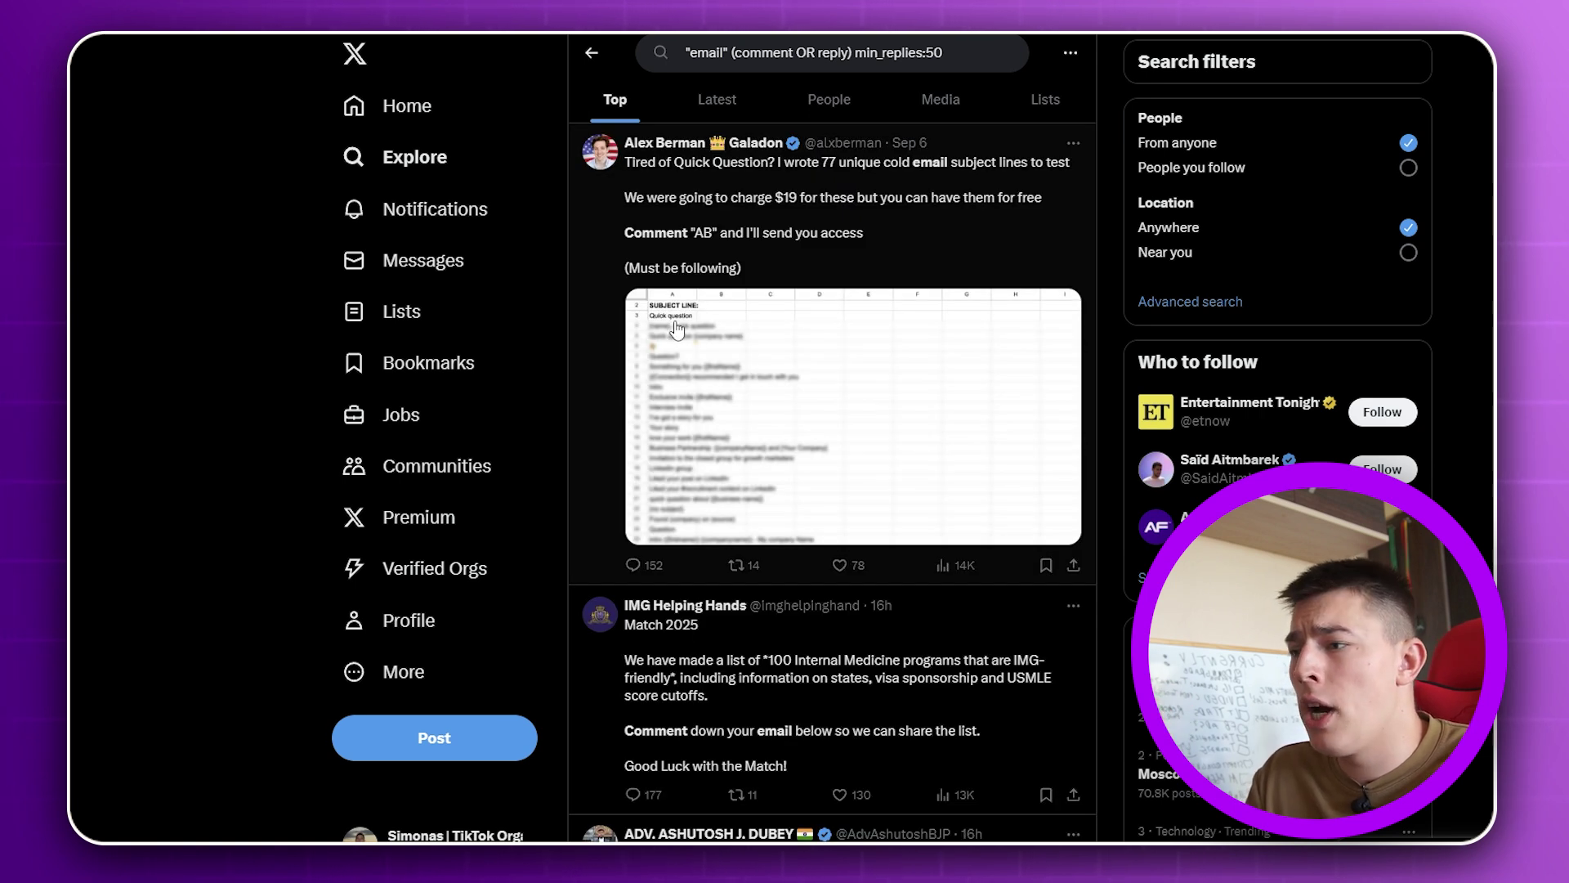
pyautogui.scroll(-2, 677, 329)
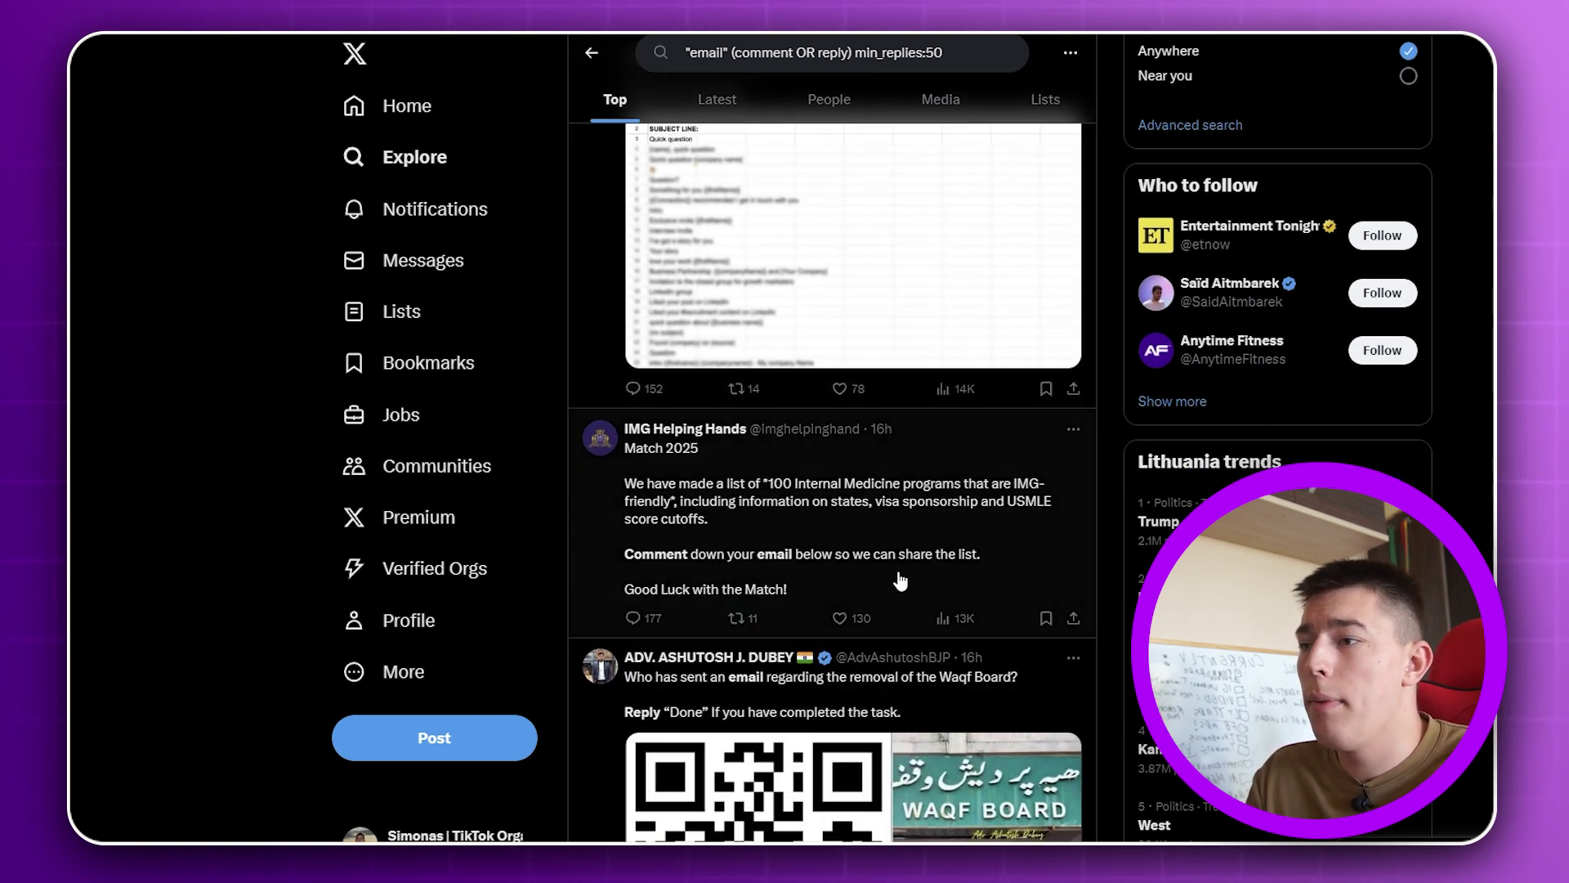
pyautogui.scroll(-5, 601, 523)
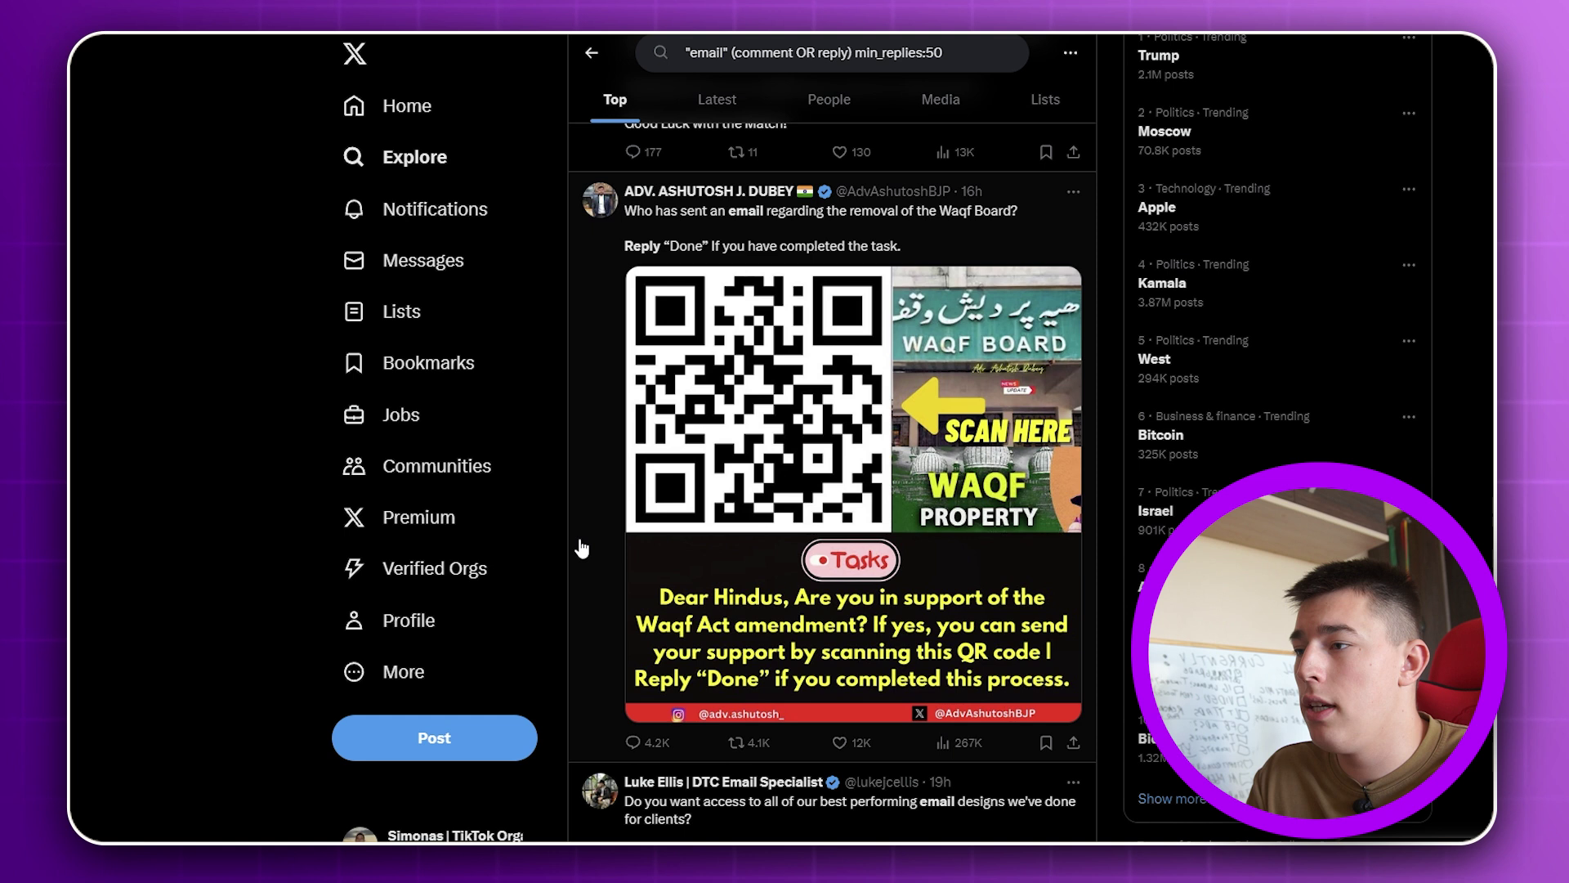
pyautogui.scroll(-4, 581, 547)
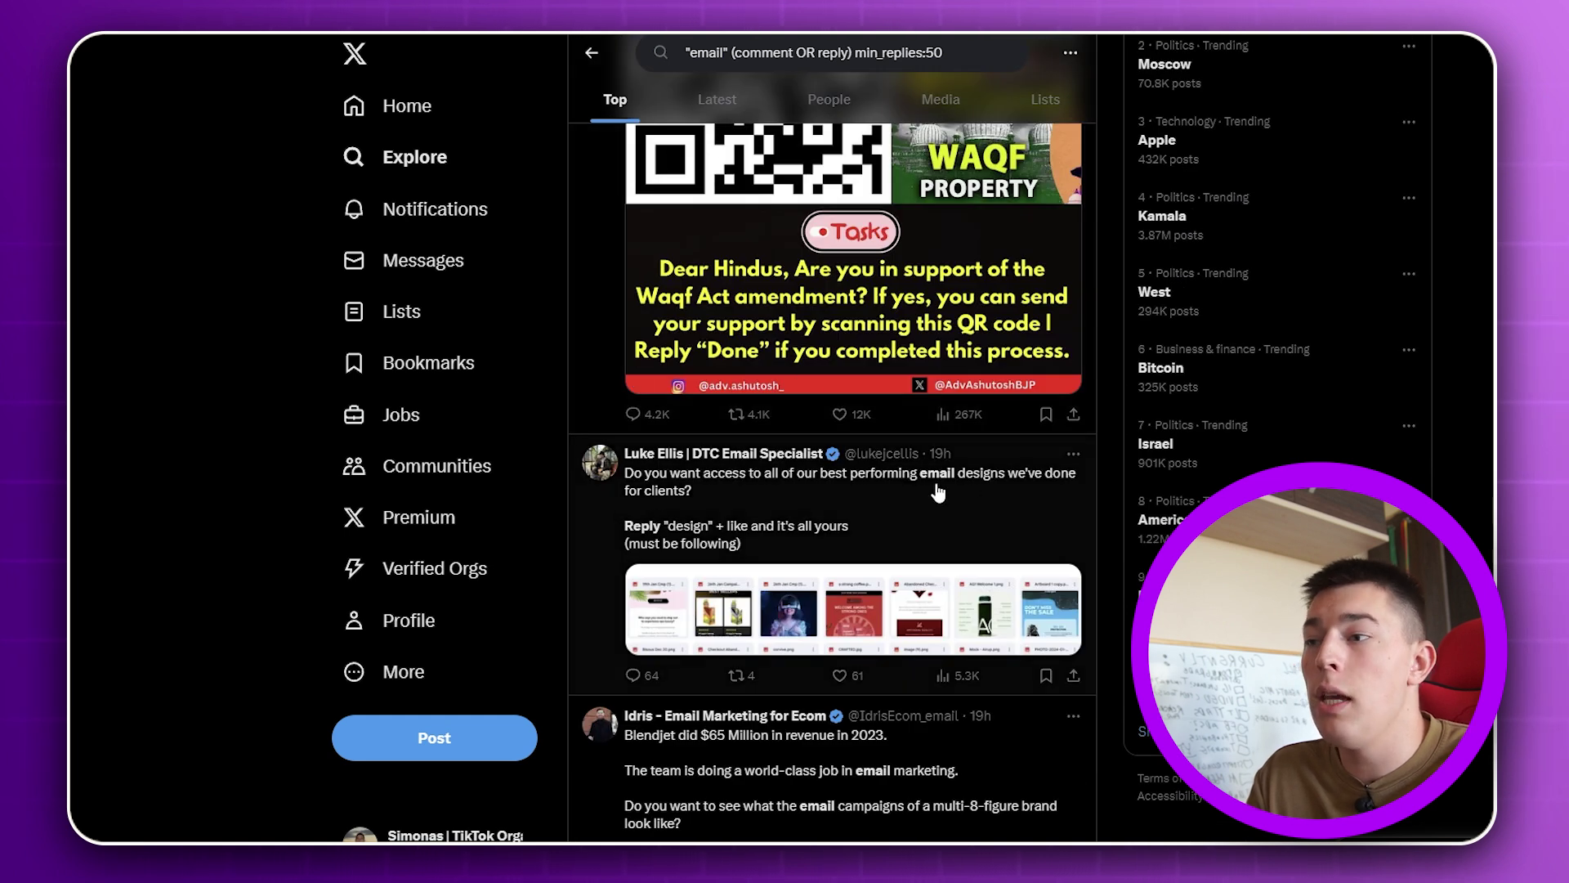
pyautogui.scroll(10, 937, 491)
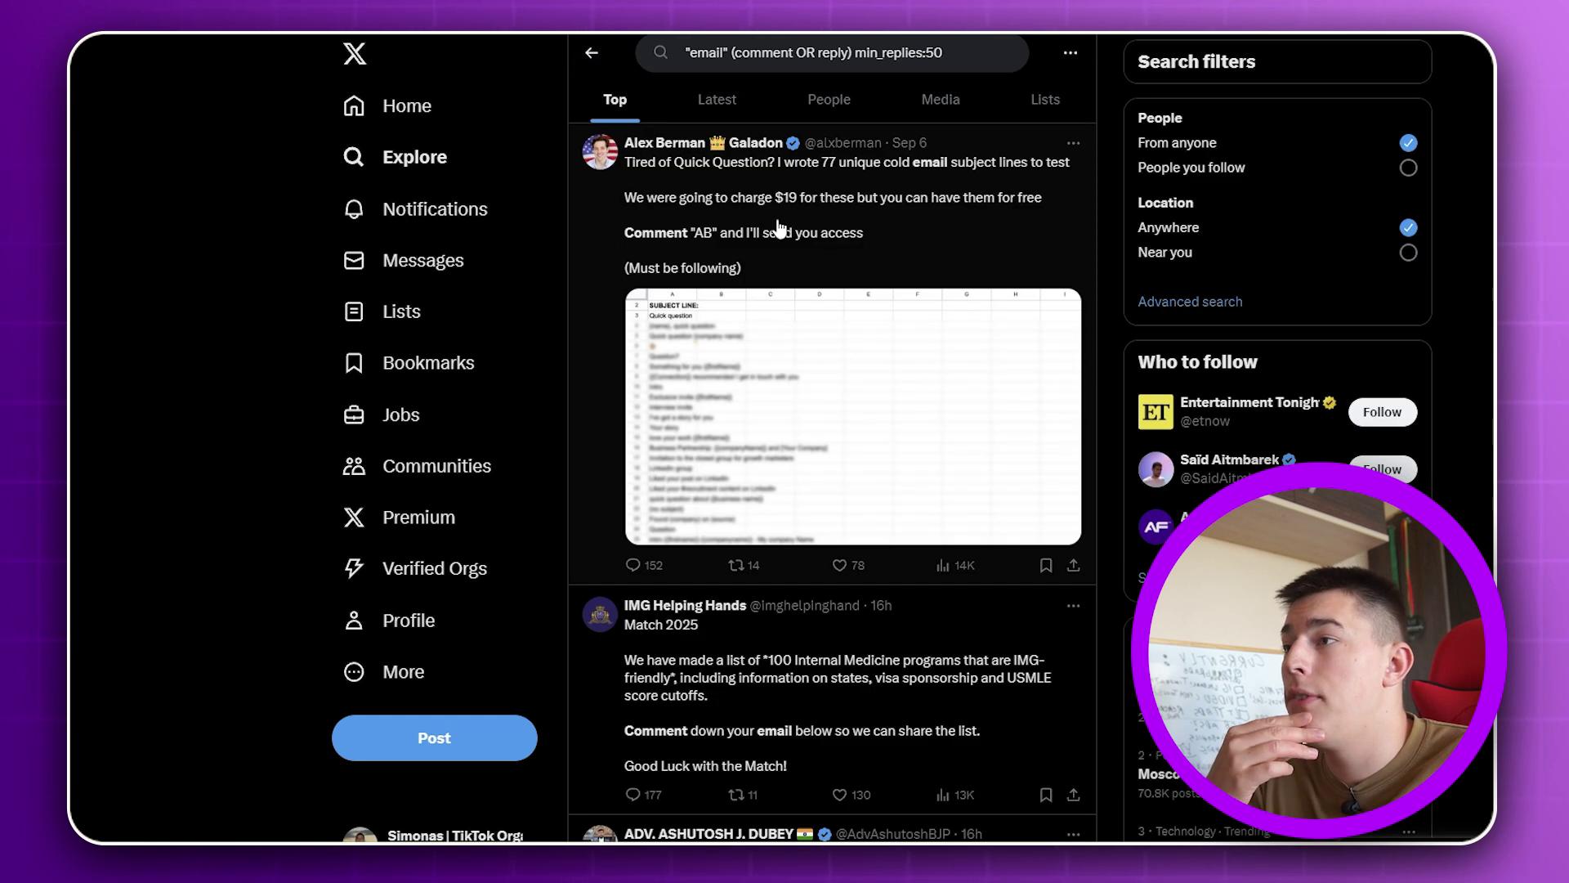
pyautogui.click(779, 228)
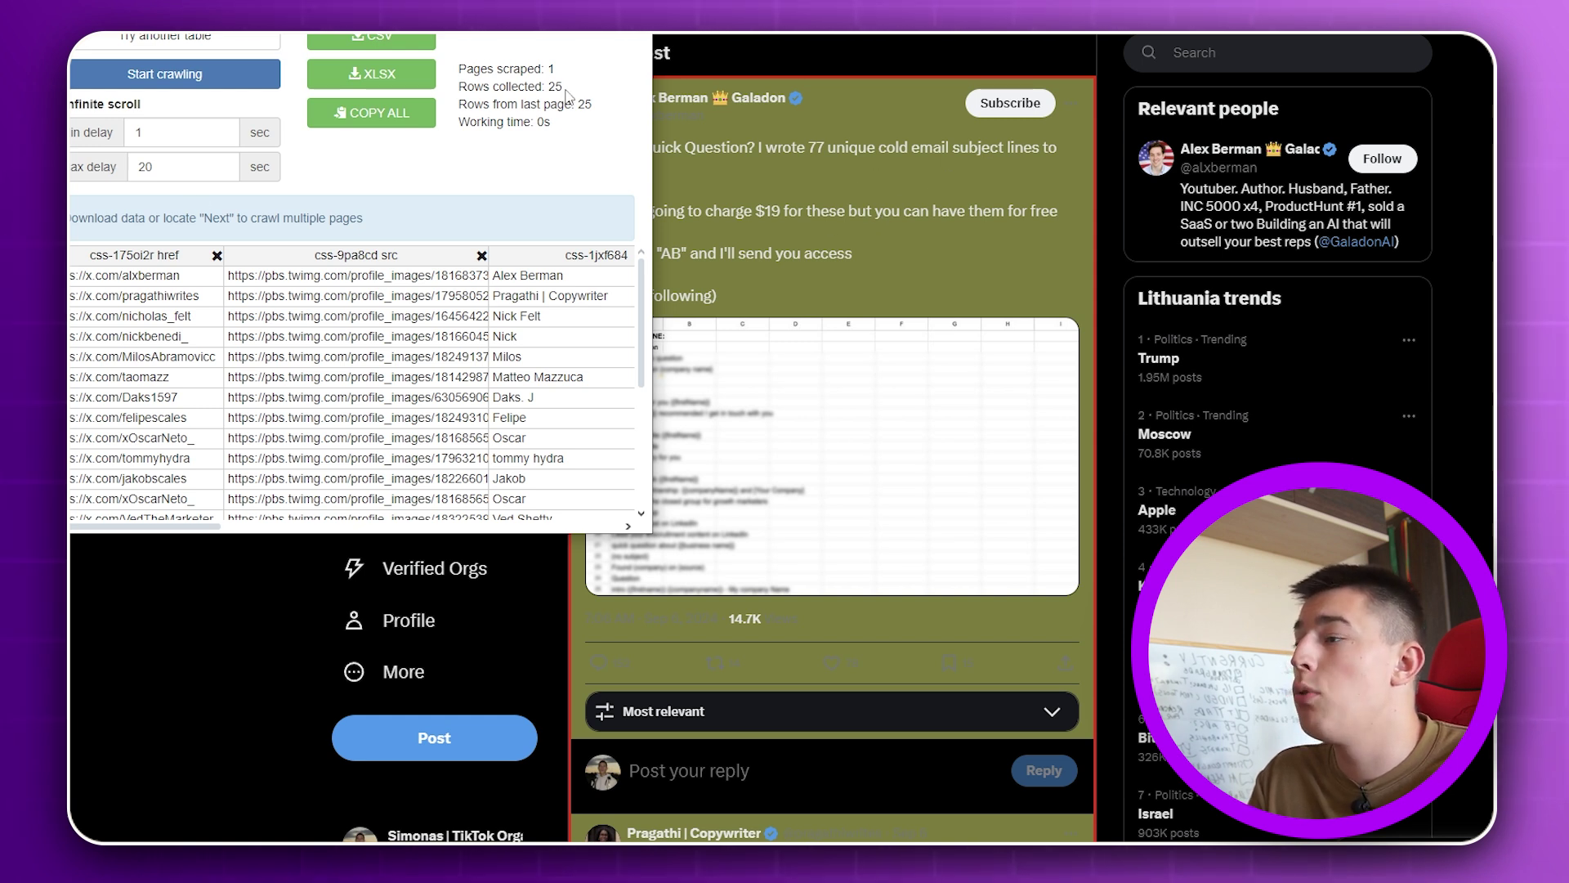
# Look over the scraped profile columns and switch the data scraper to another detected table on the post page.
pyautogui.moveTo(209, 530); pyautogui.dragTo(73, 527)
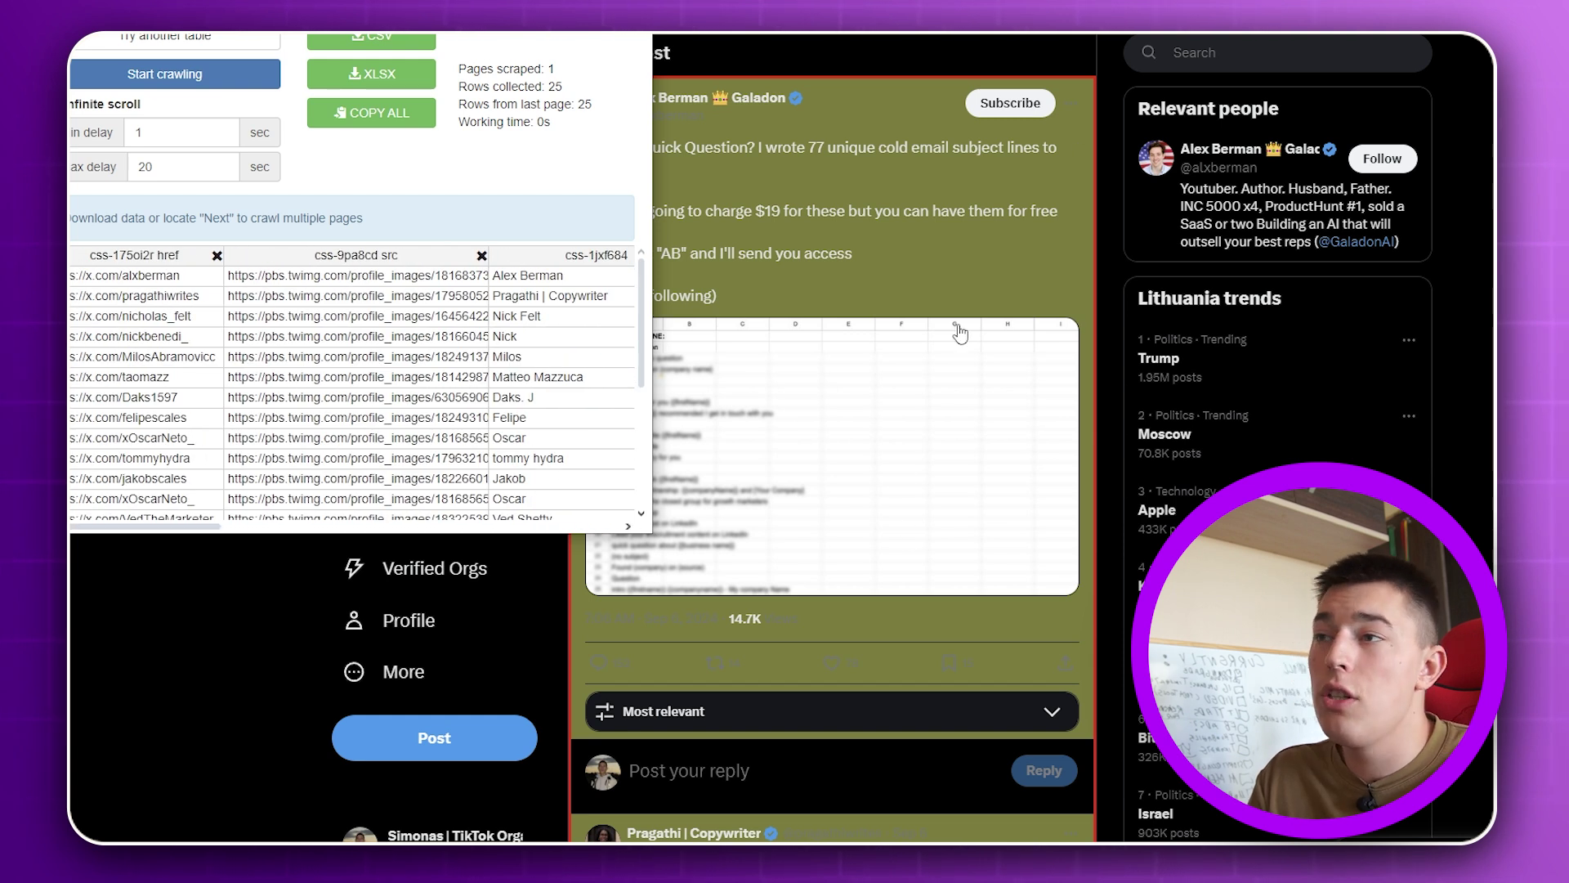
pyautogui.scroll(-5, 871, 326)
pyautogui.scroll(5, 869, 428)
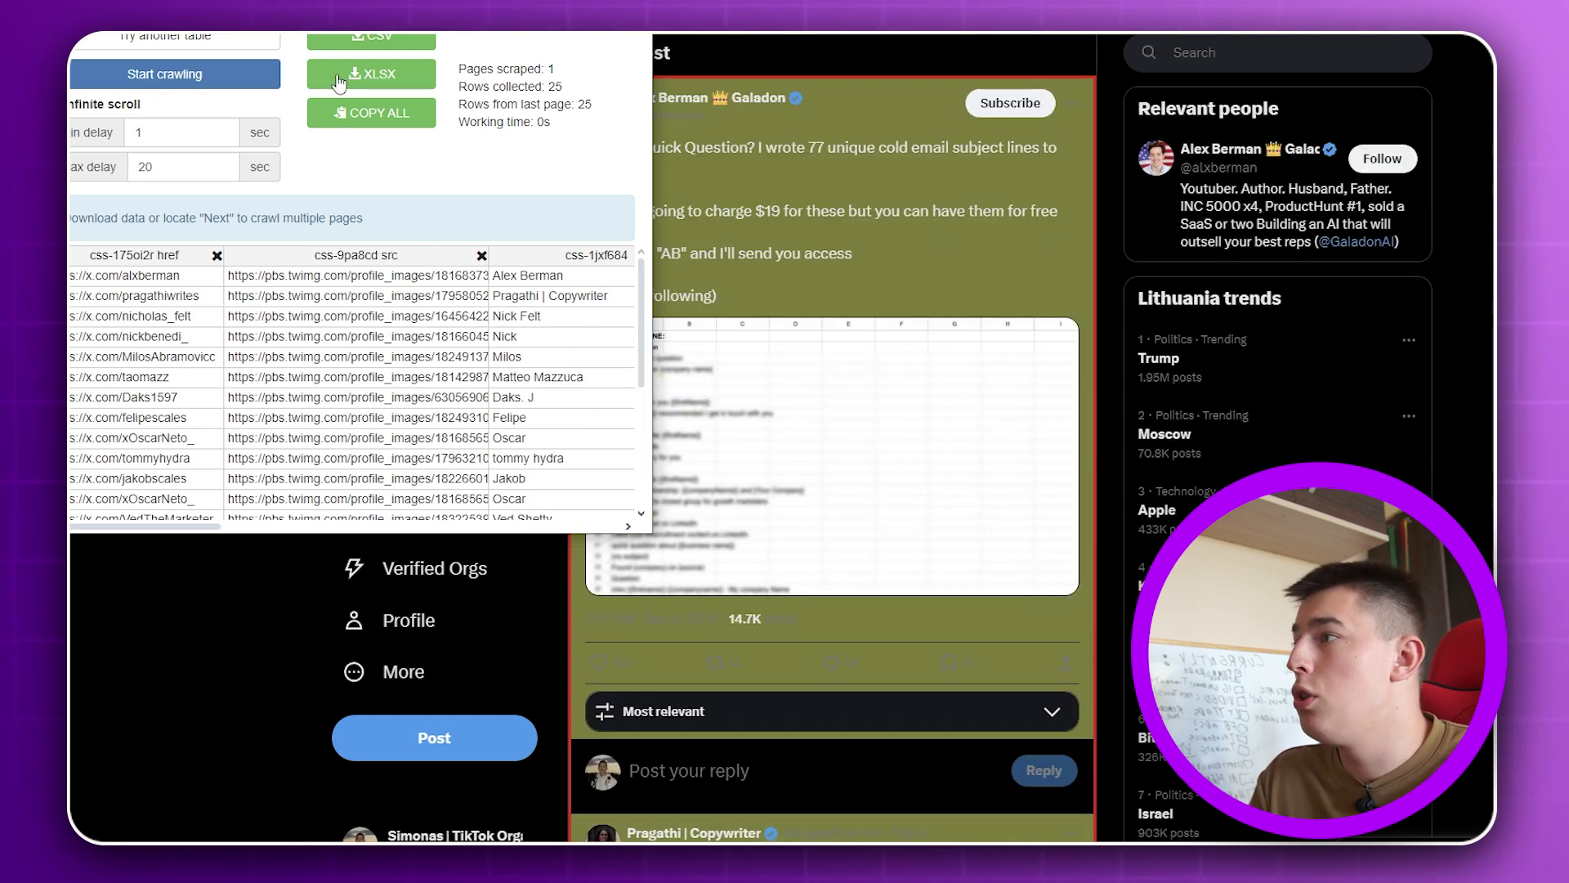
pyautogui.click(191, 42)
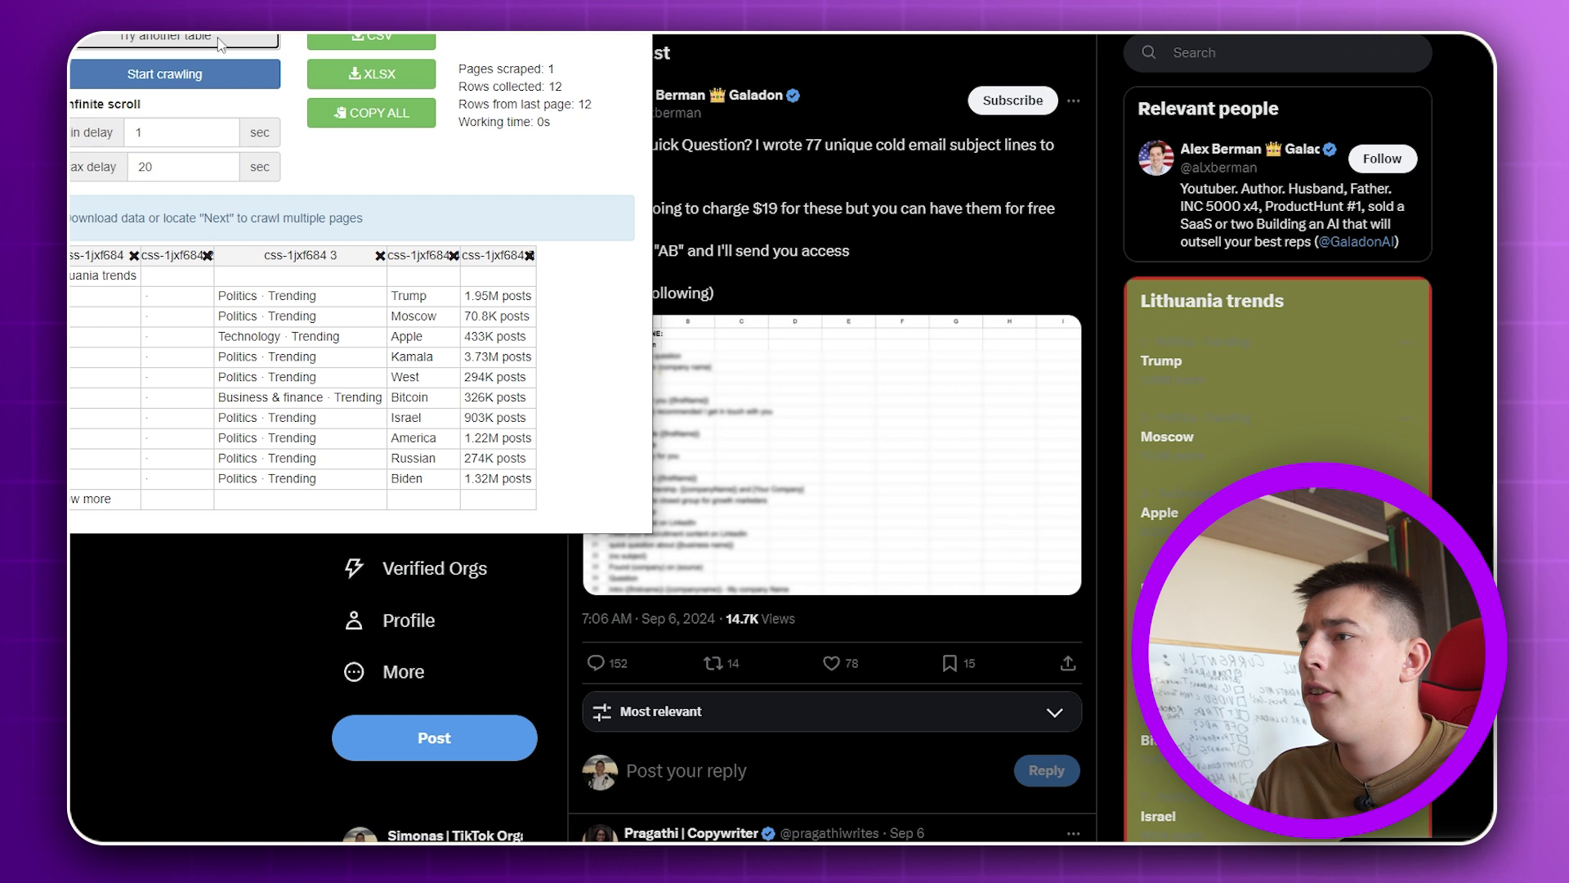
# Switch the data scraper to the conversation table and examine the highlighted replies down the post's thread.
pyautogui.click(167, 41)
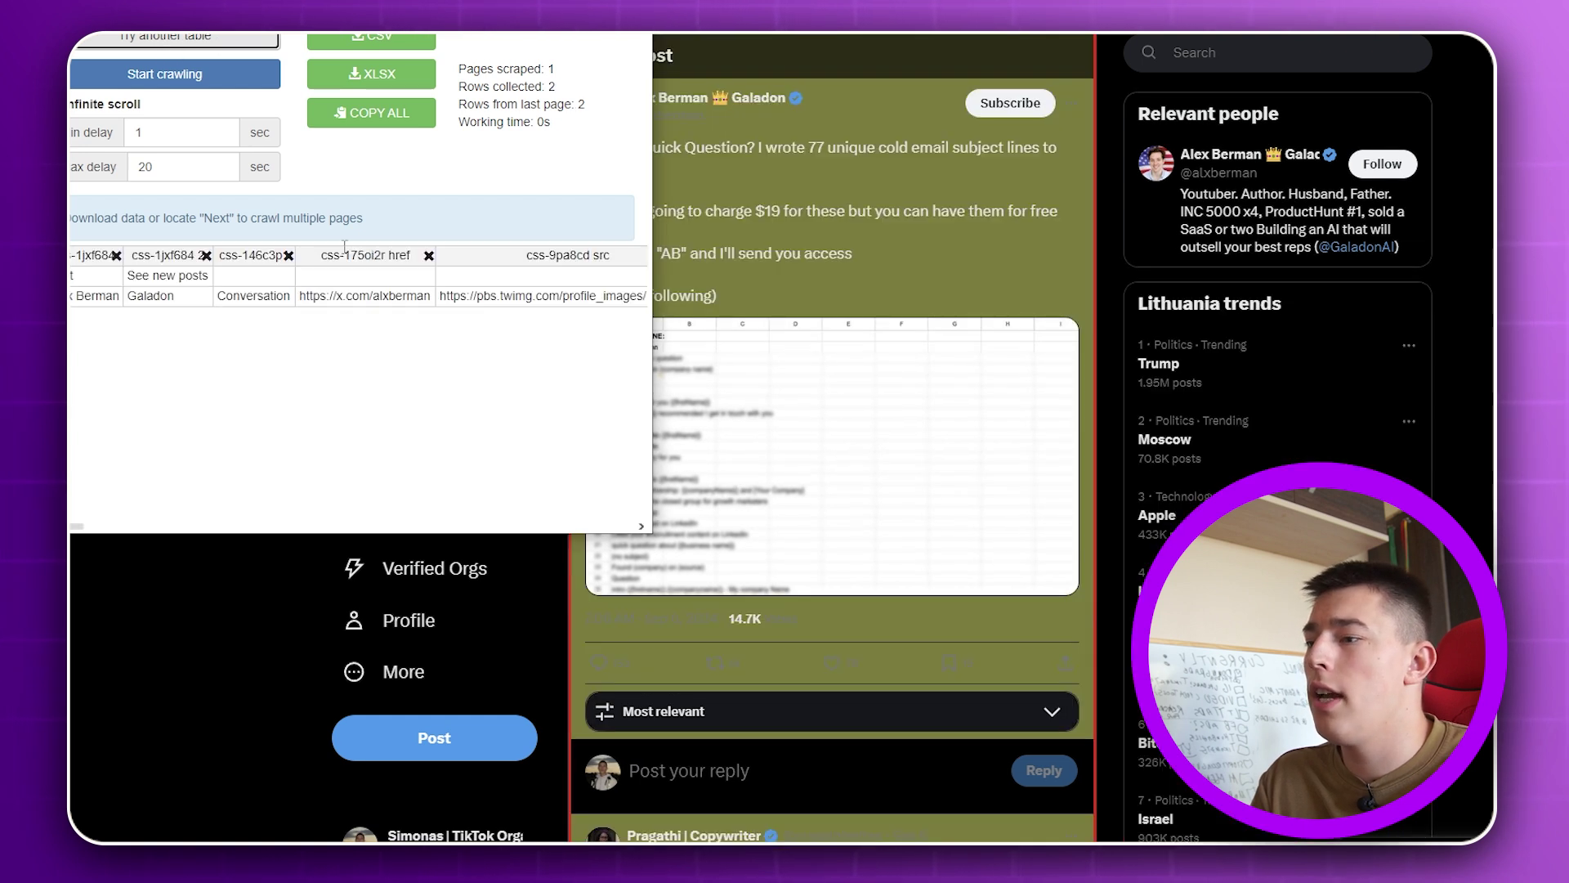
pyautogui.scroll(-4, 1123, 821)
pyautogui.click(924, 294)
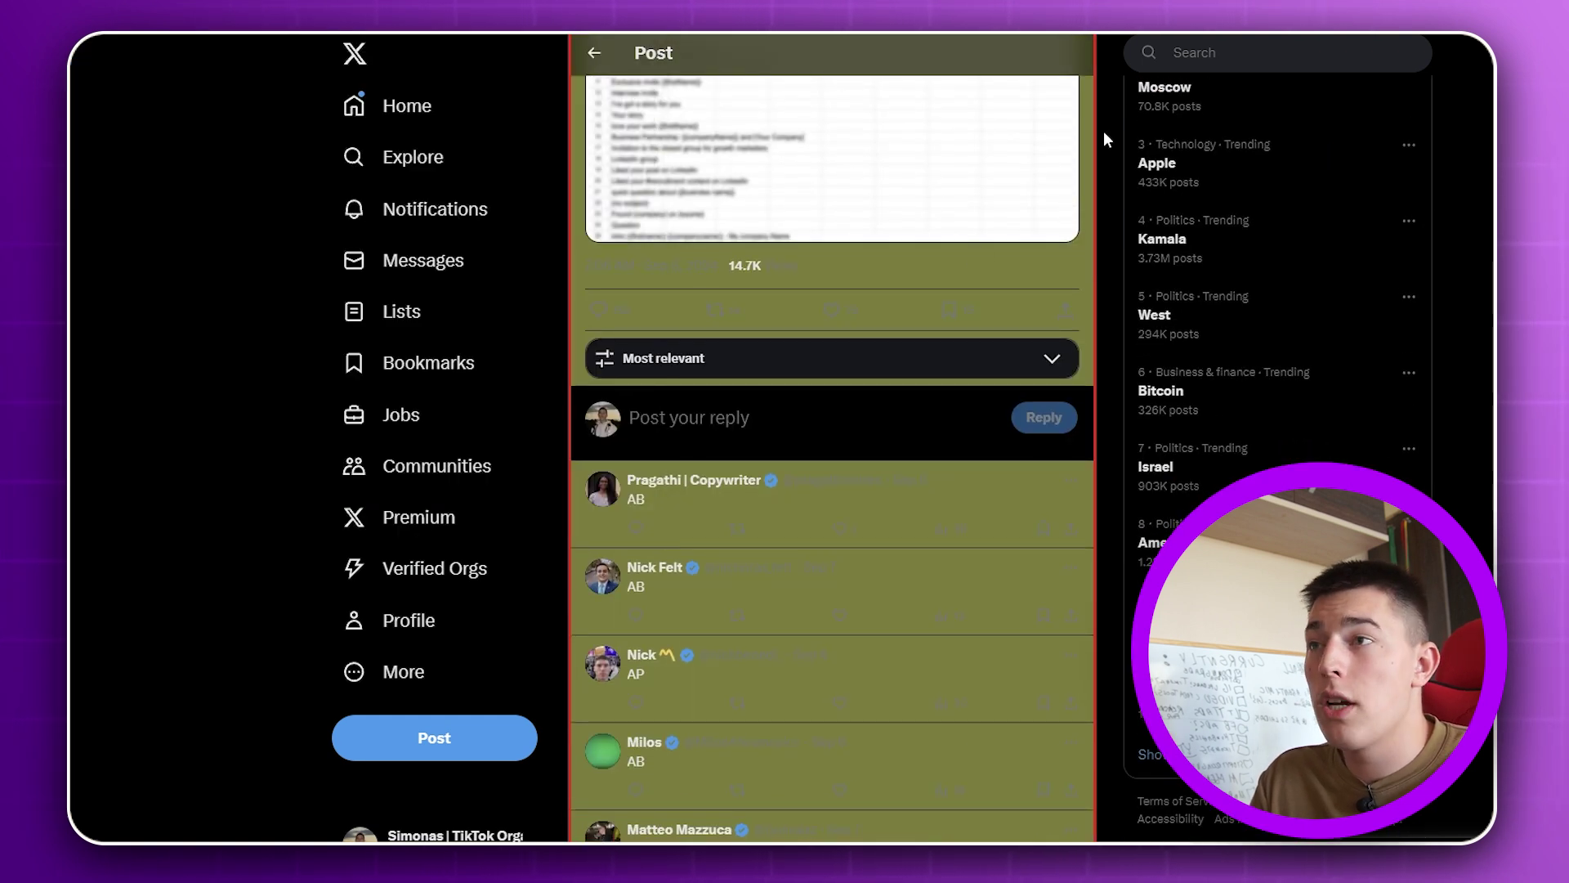
pyautogui.scroll(-15, 1117, 526)
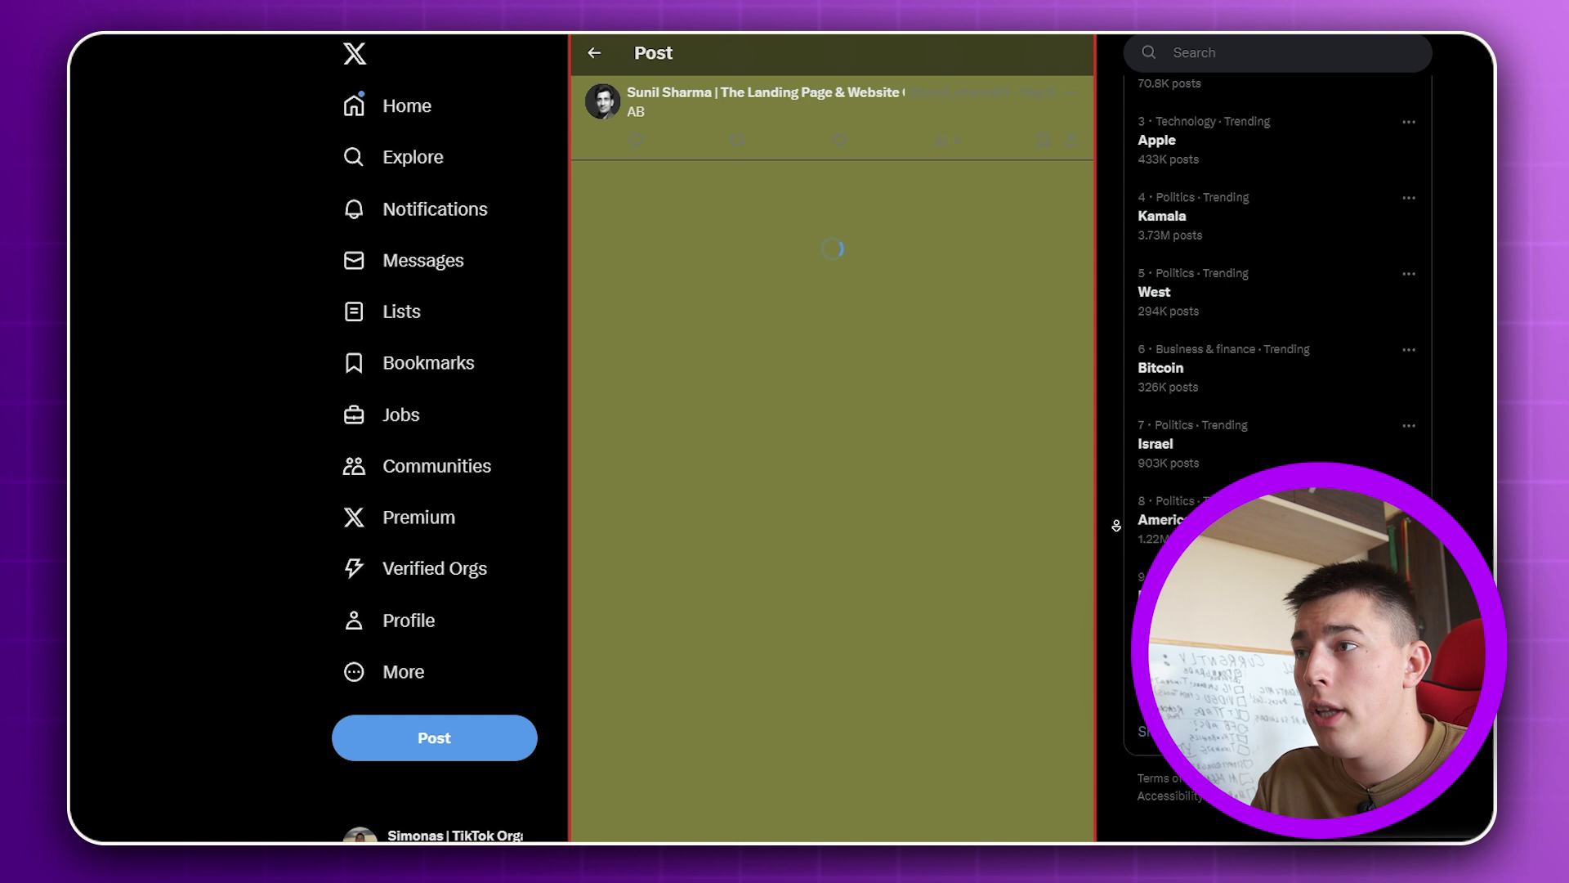
pyautogui.scroll(-15, 1117, 525)
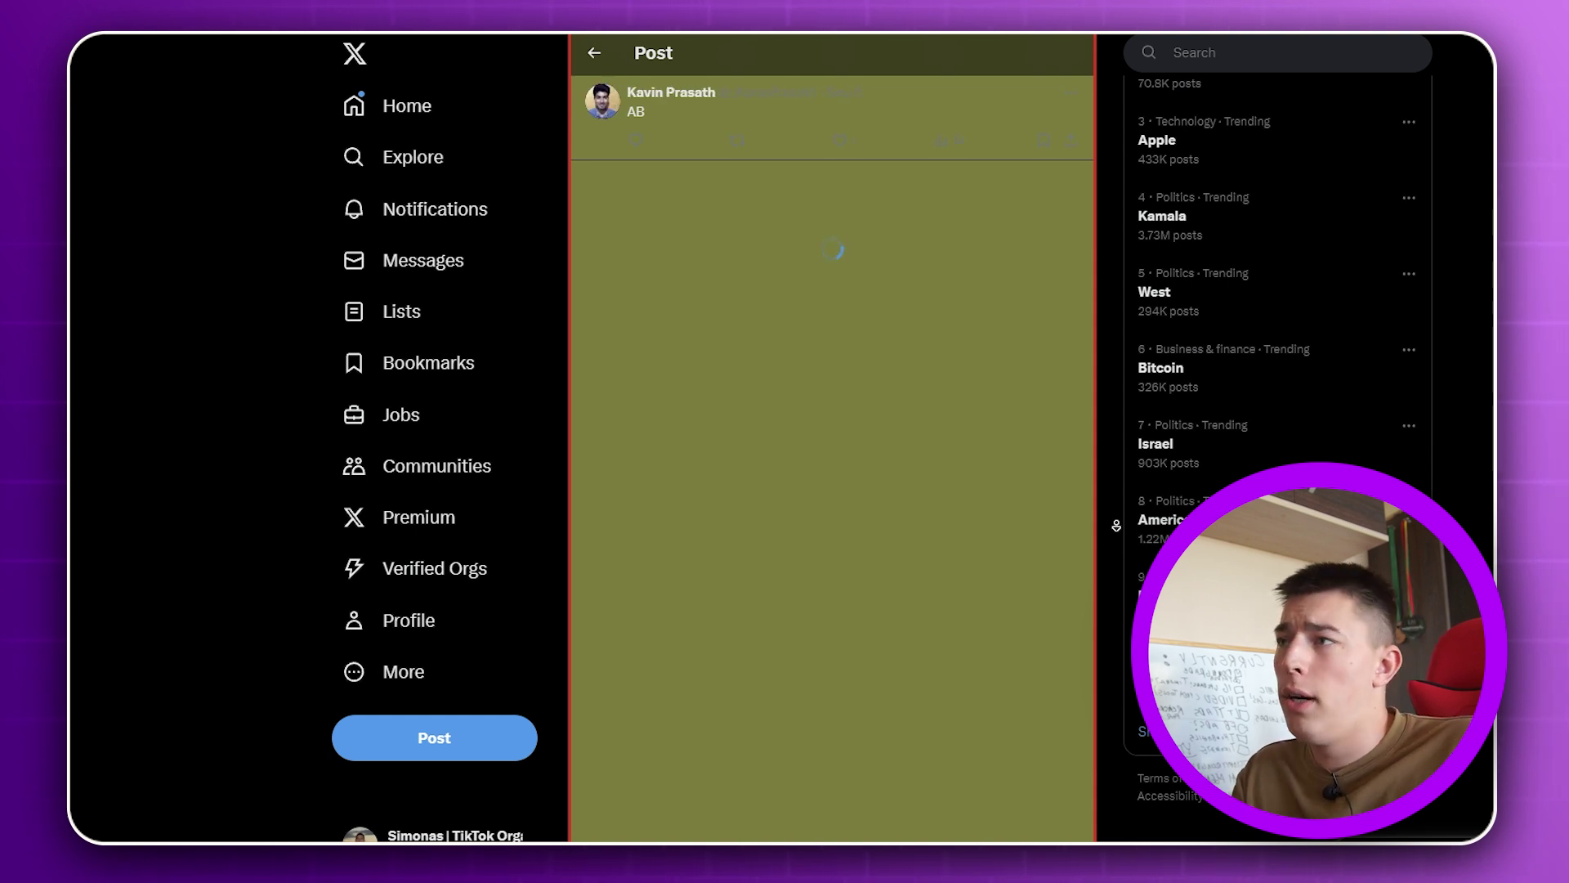
pyautogui.scroll(-10, 1116, 526)
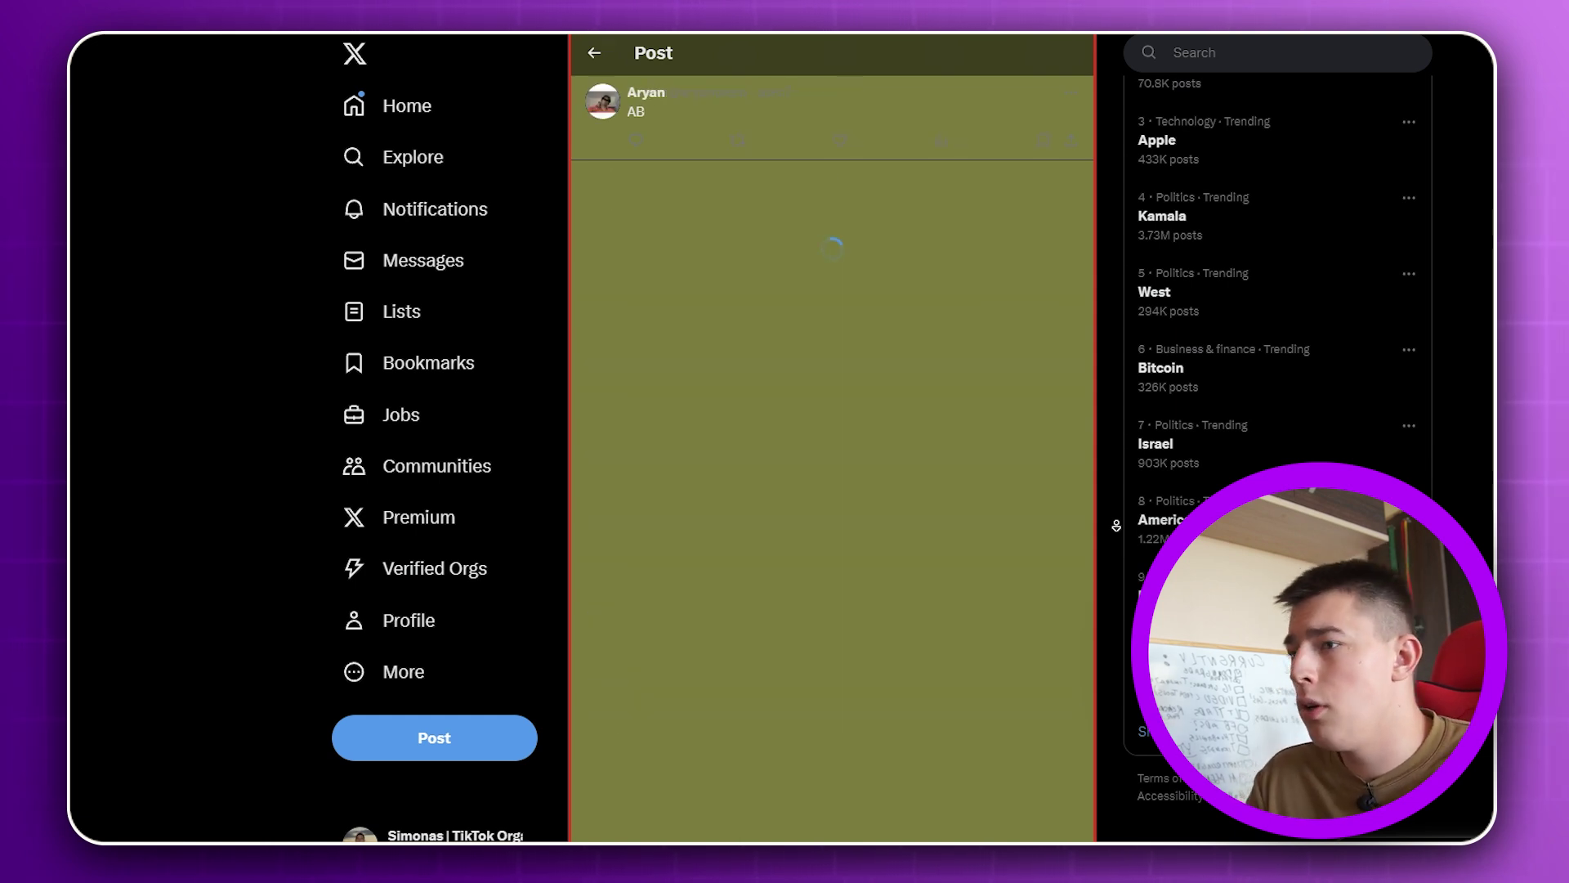
pyautogui.middleClick(1116, 526)
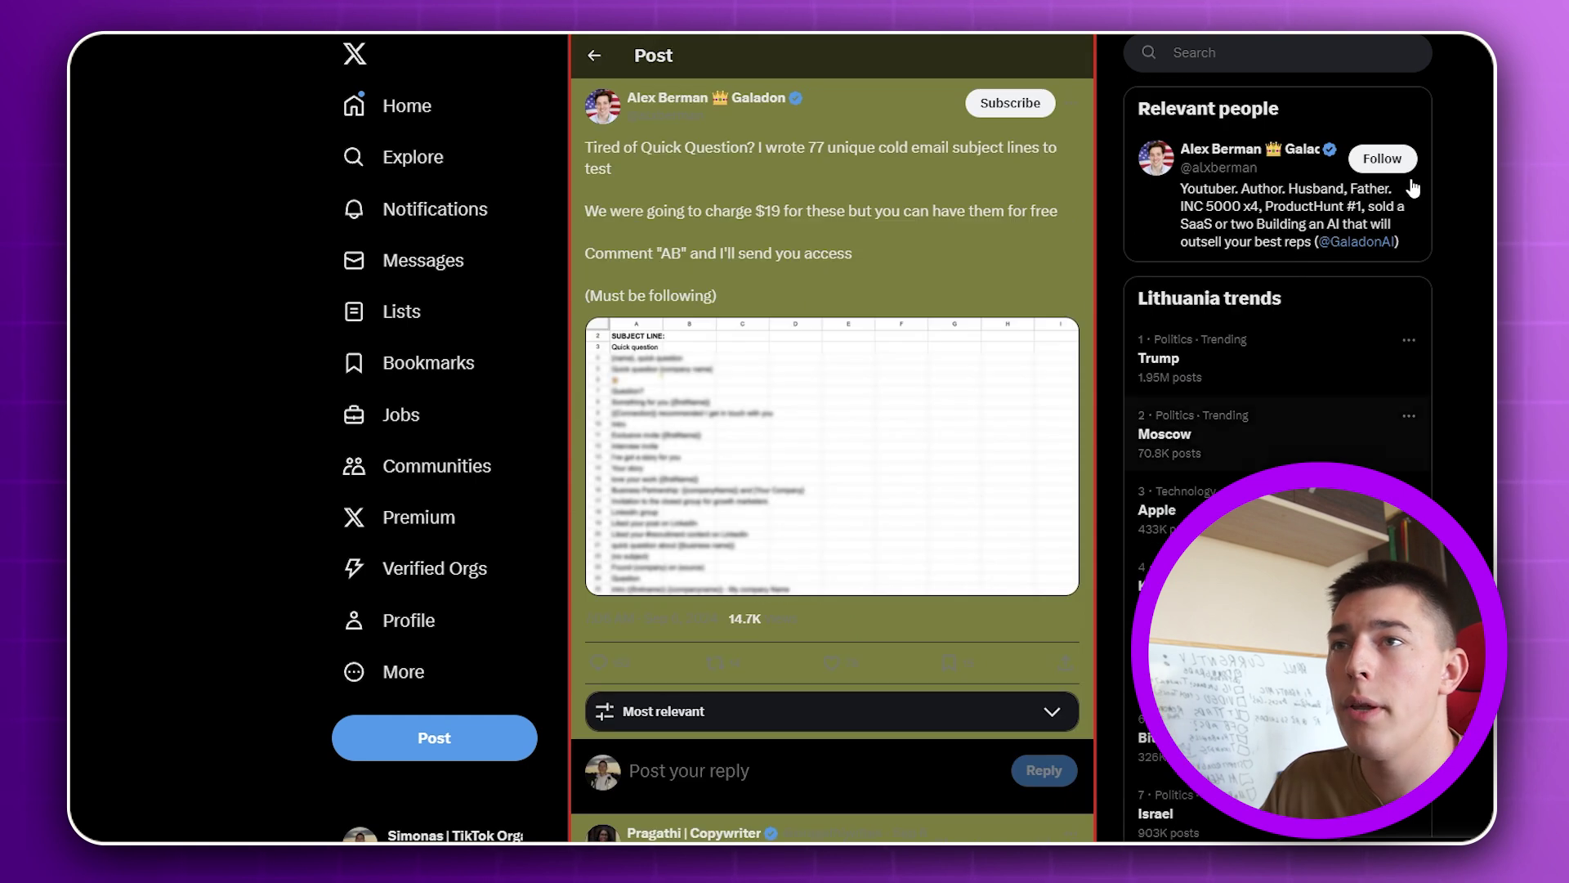
# Reopen the data scraper, cycle through the detected tables to the one listing the repliers, and look over its columns.
pyautogui.click(1454, 37)
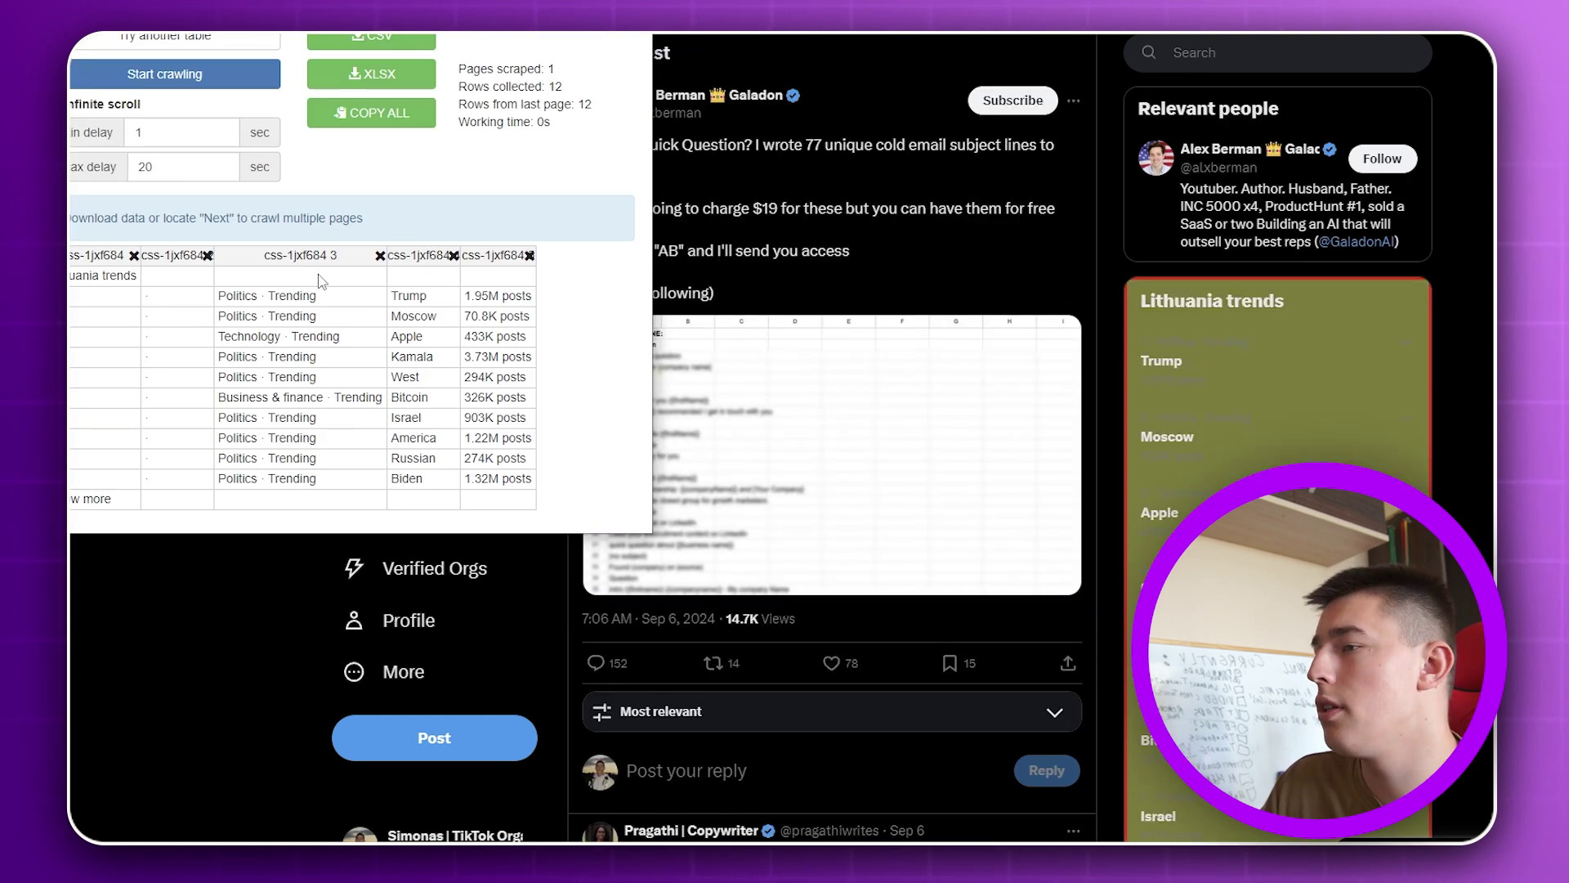
pyautogui.click(184, 41)
pyautogui.click(175, 41)
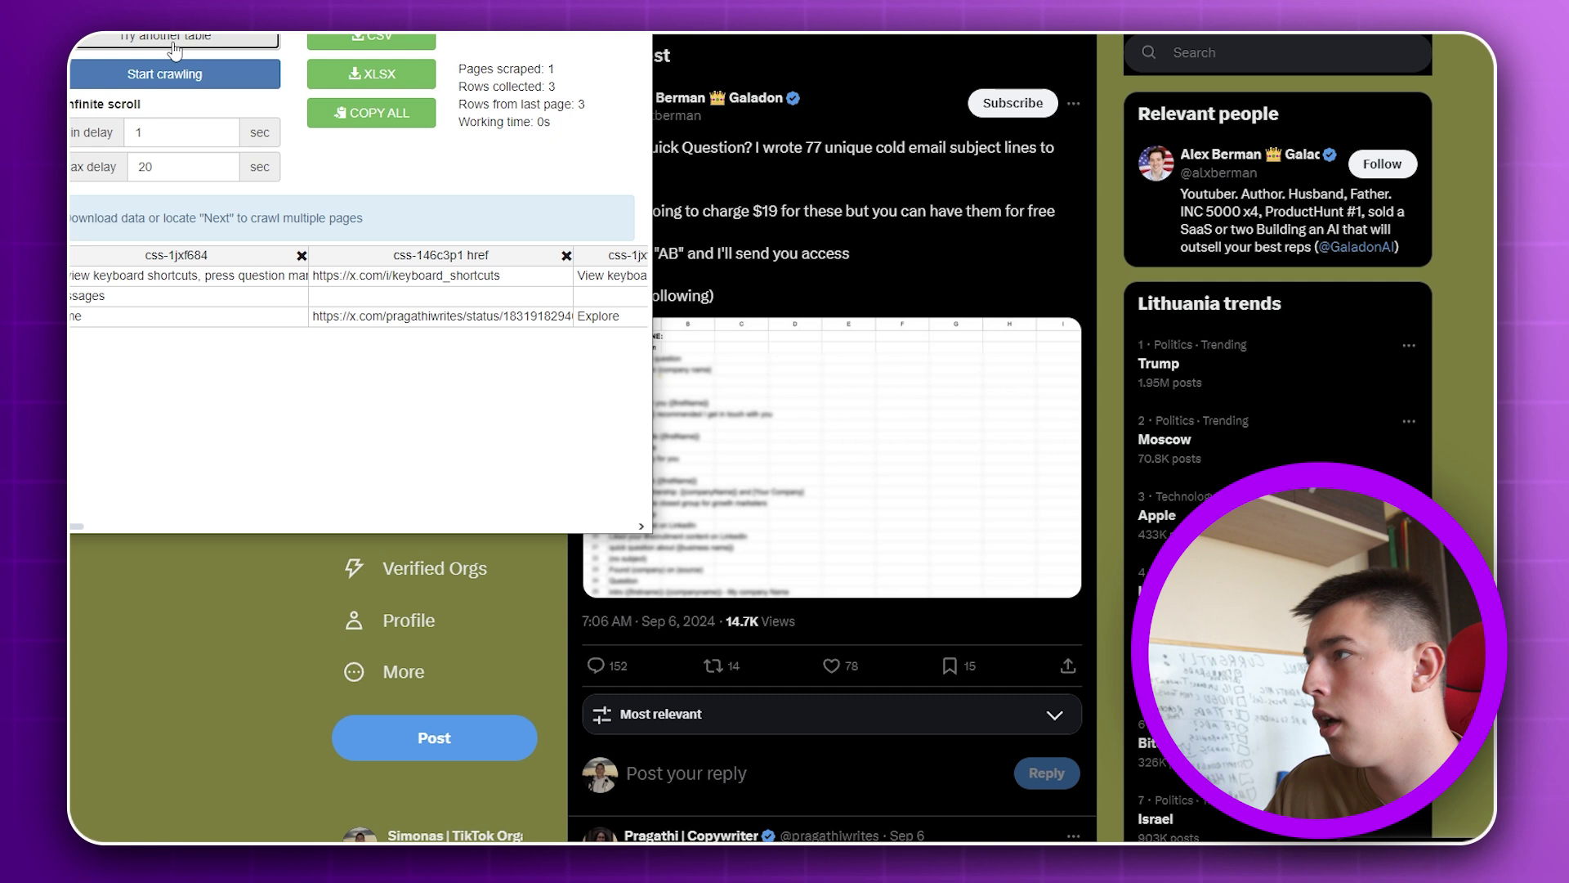
pyautogui.scroll(-3, 365, 449)
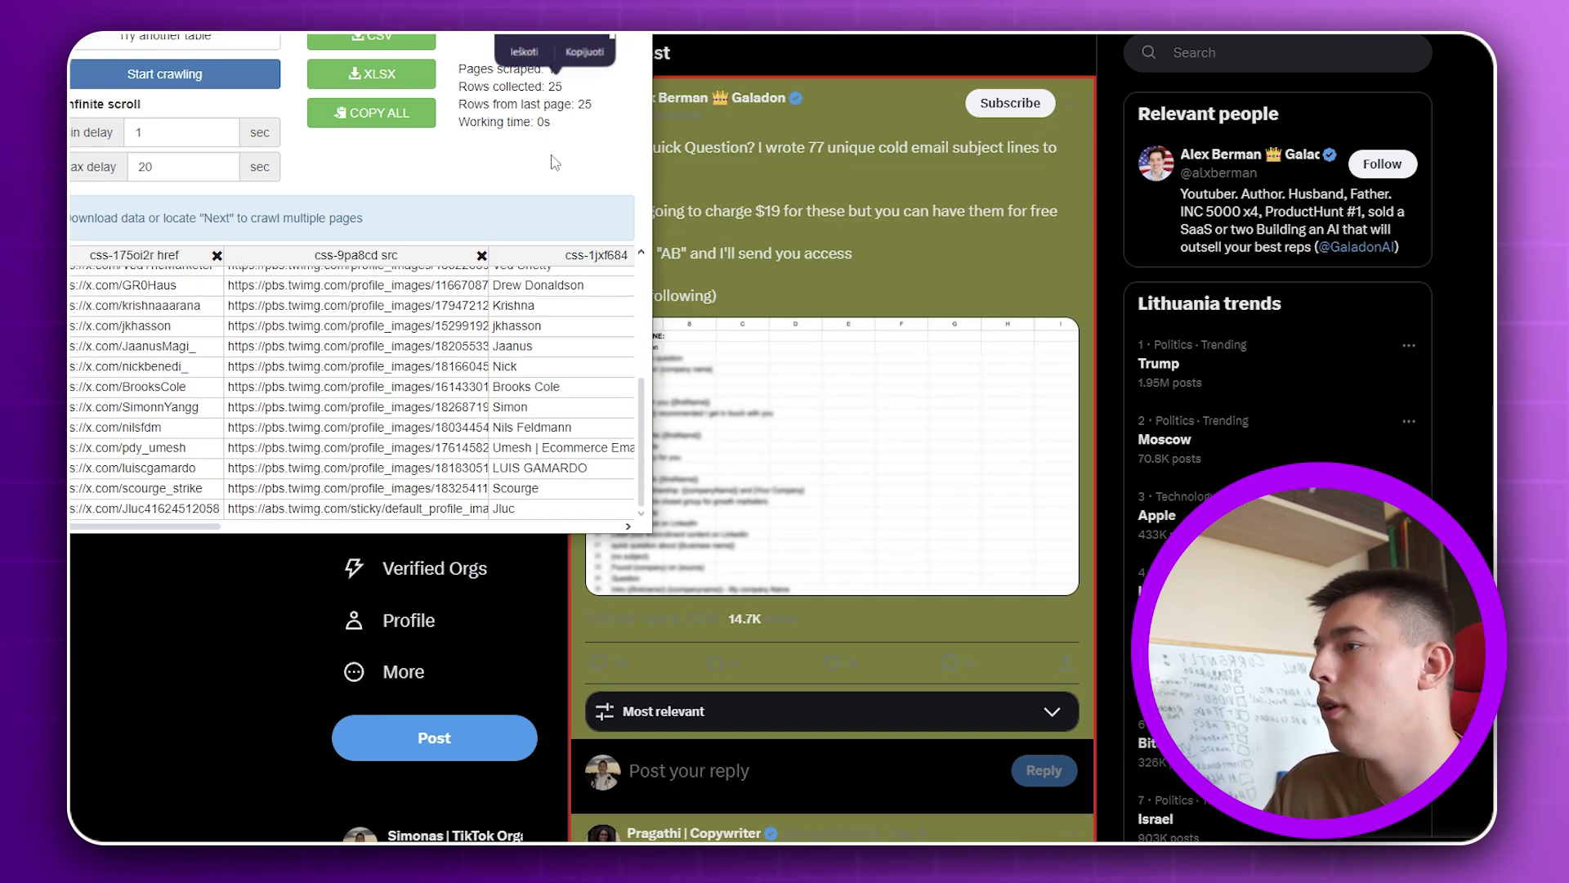
pyautogui.moveTo(176, 530); pyautogui.dragTo(613, 523)
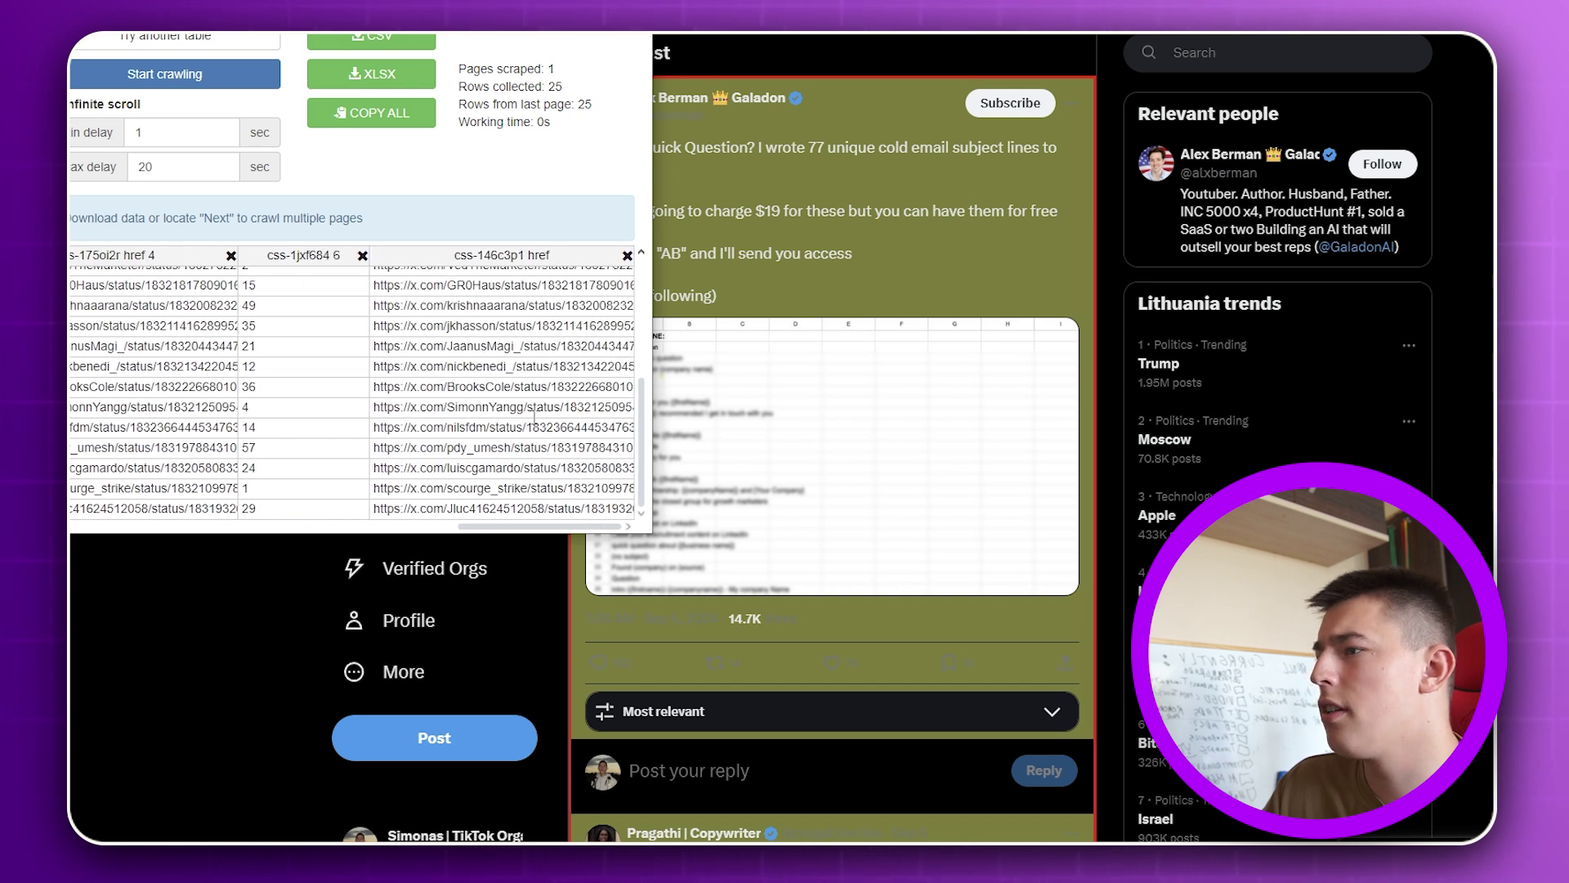
pyautogui.scroll(5, 332, 296)
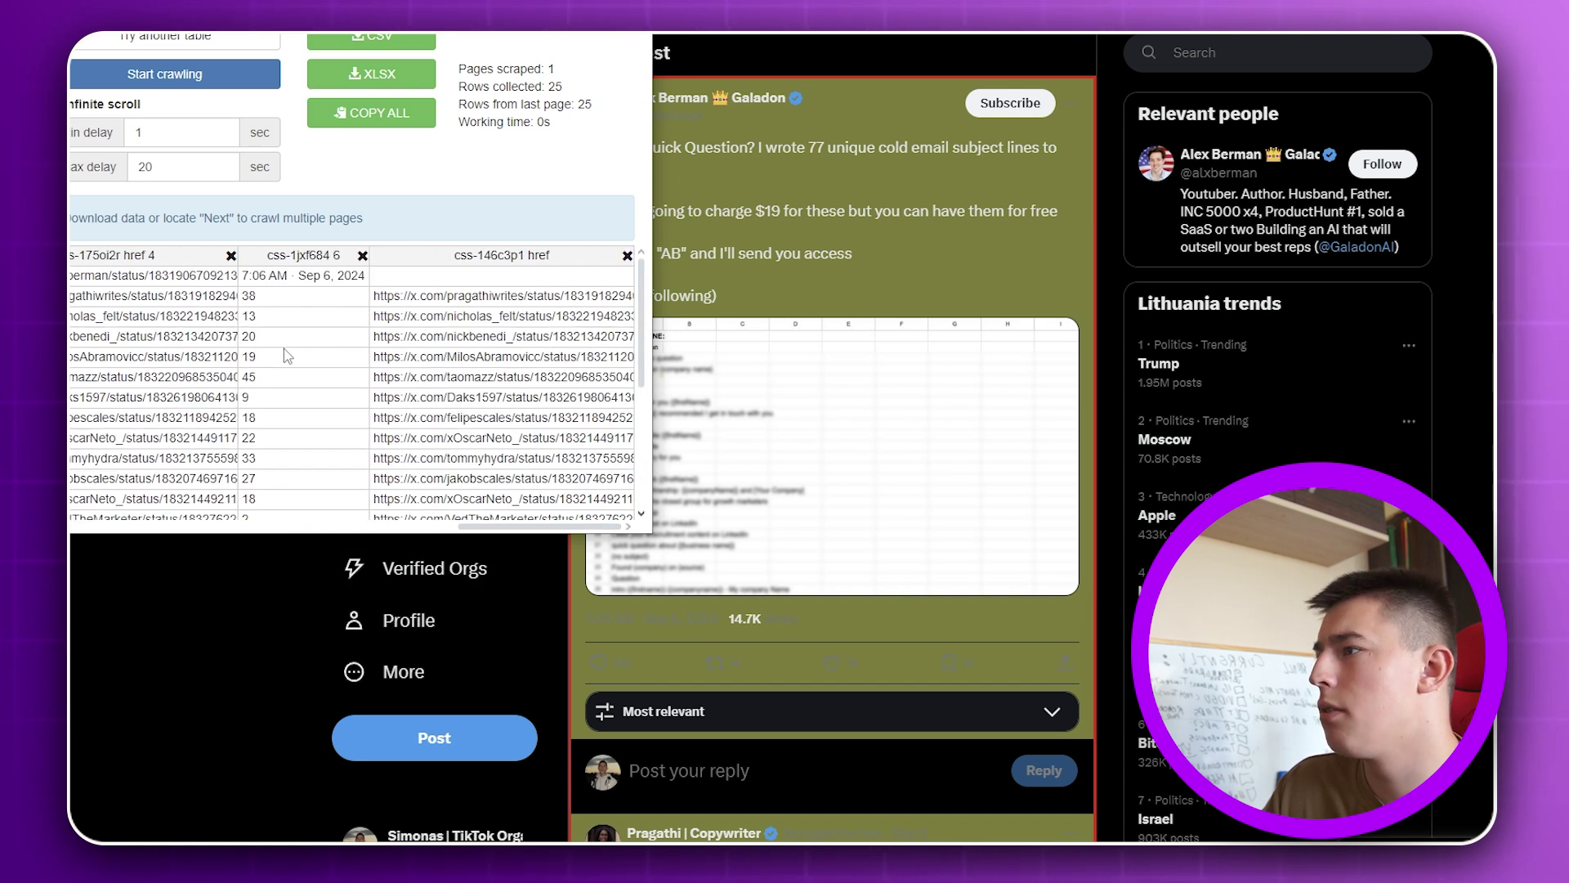
# Remove the view count, profile image and emoji image columns from the scraped replies table.
pyautogui.click(362, 256)
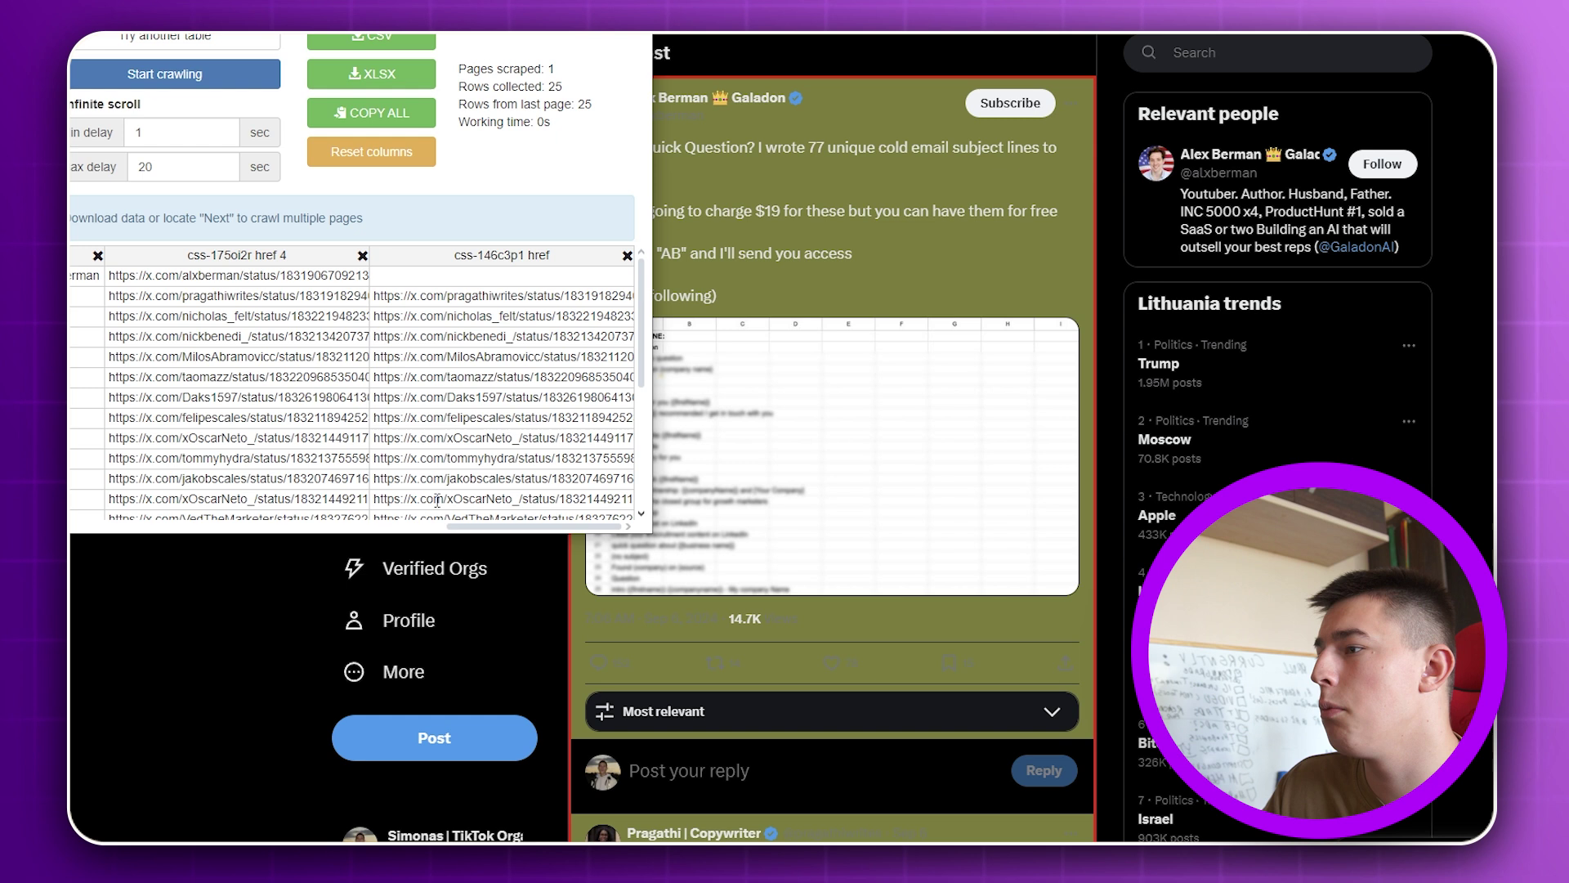
pyautogui.moveTo(472, 528); pyautogui.dragTo(96, 528)
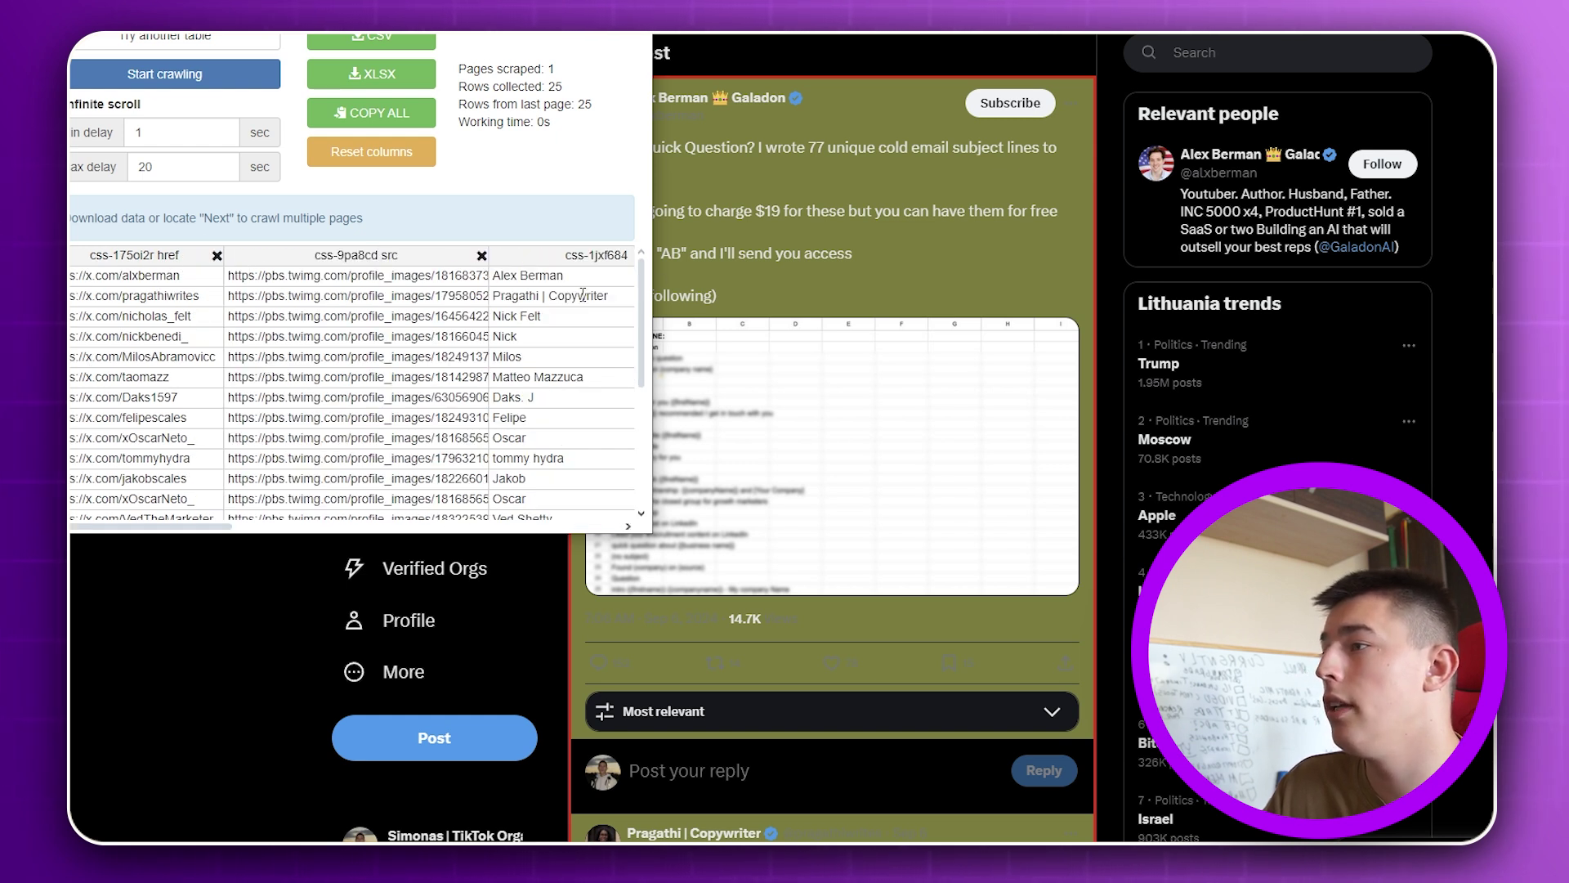
pyautogui.click(482, 256)
pyautogui.moveTo(215, 529); pyautogui.dragTo(342, 529)
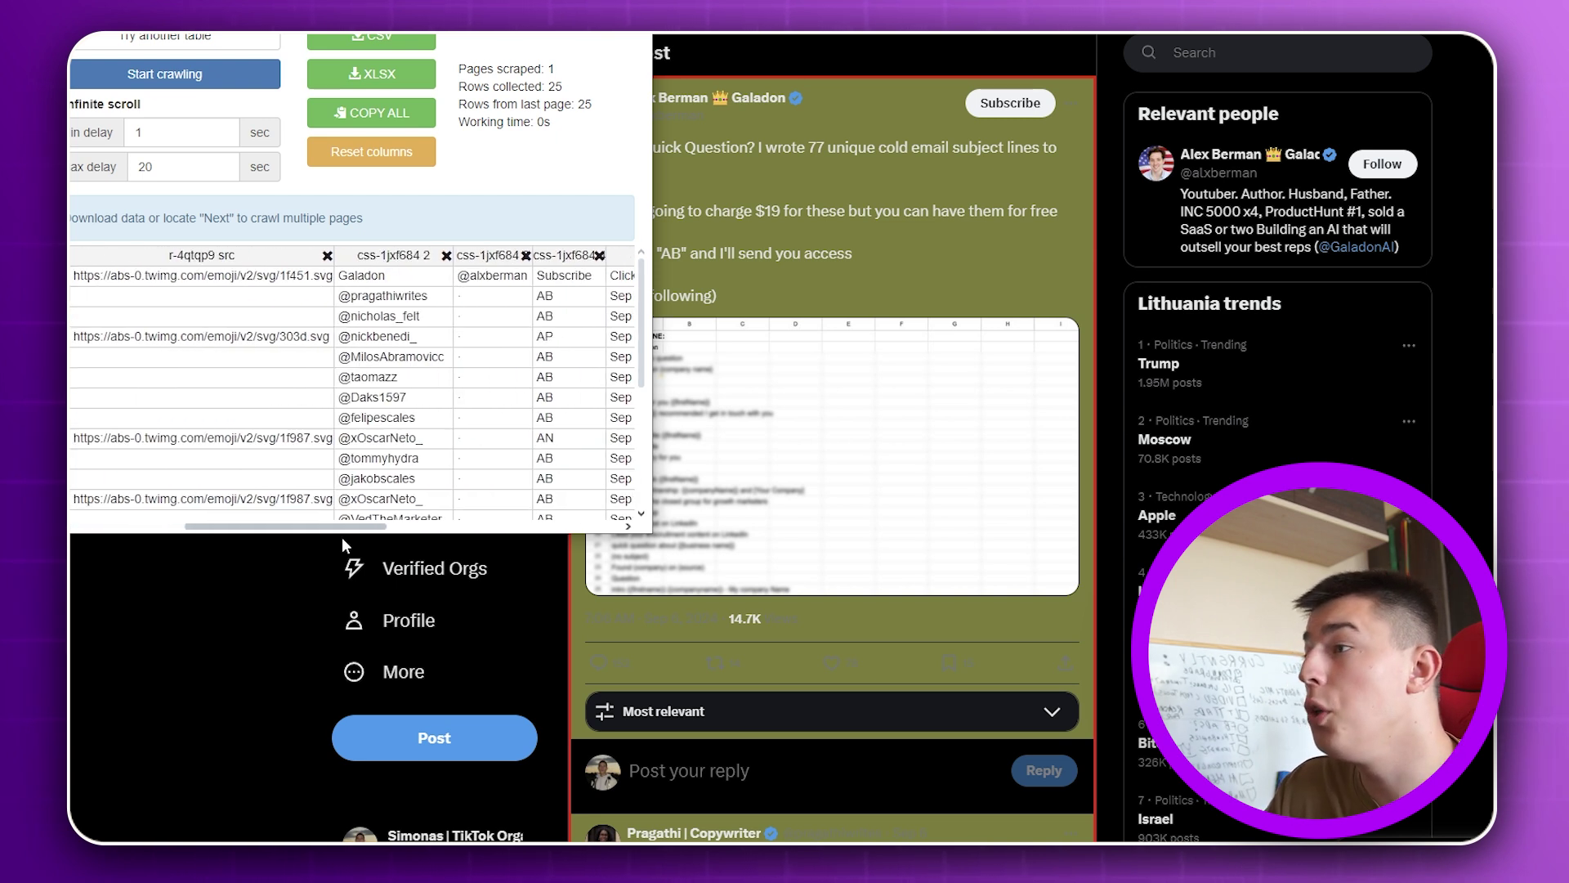
pyautogui.click(316, 256)
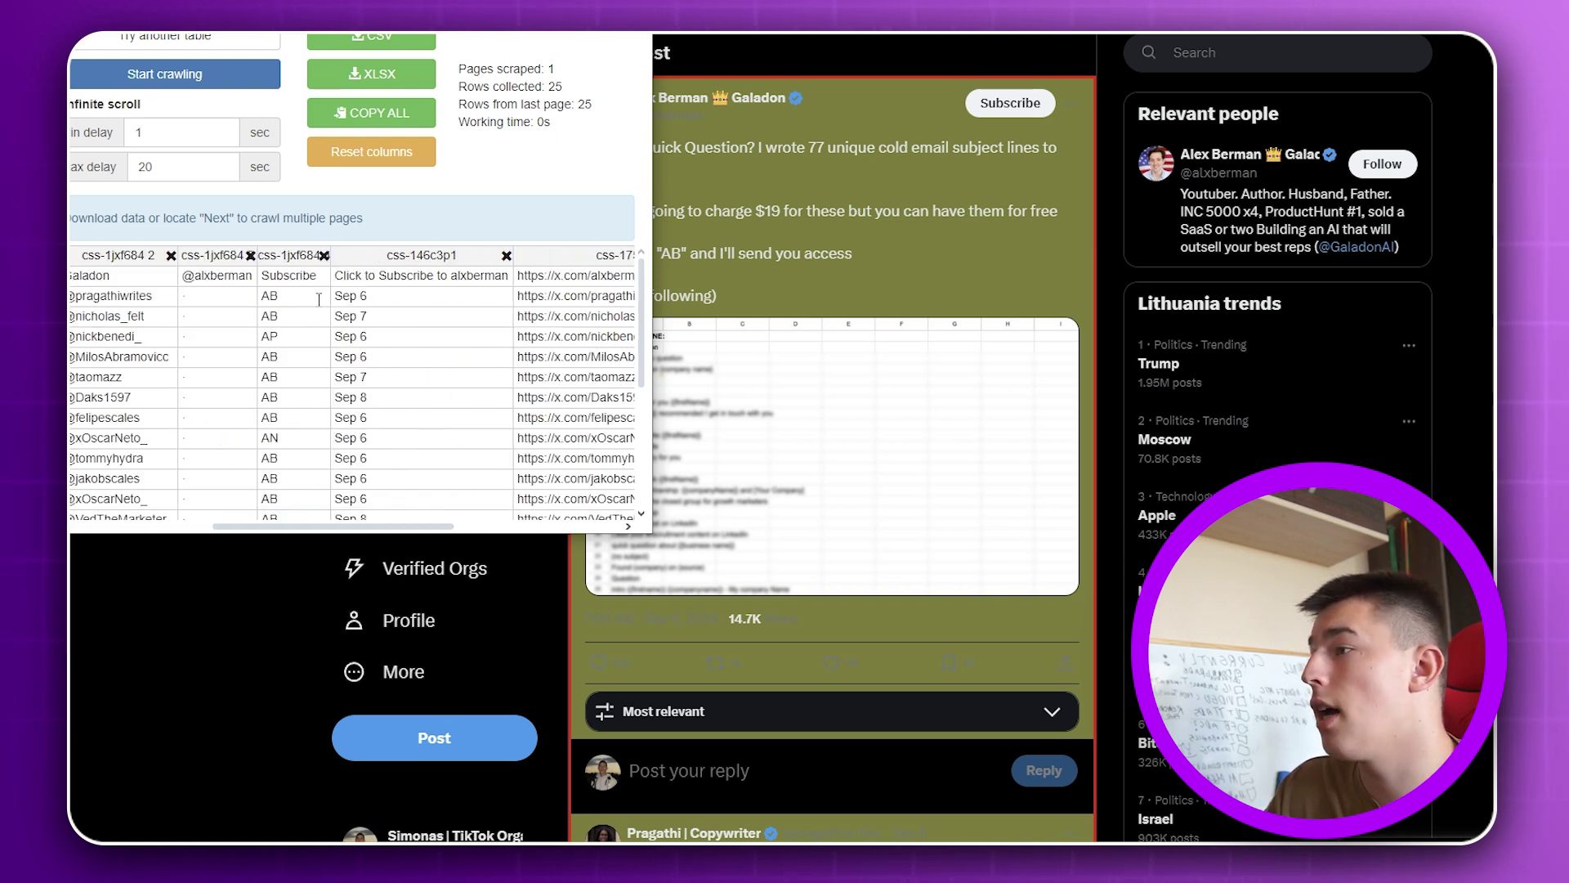
# Remove the handle, separator, comment text, date and status link columns, keeping only the profile URL and display name.
pyautogui.moveTo(340, 525); pyautogui.dragTo(258, 526)
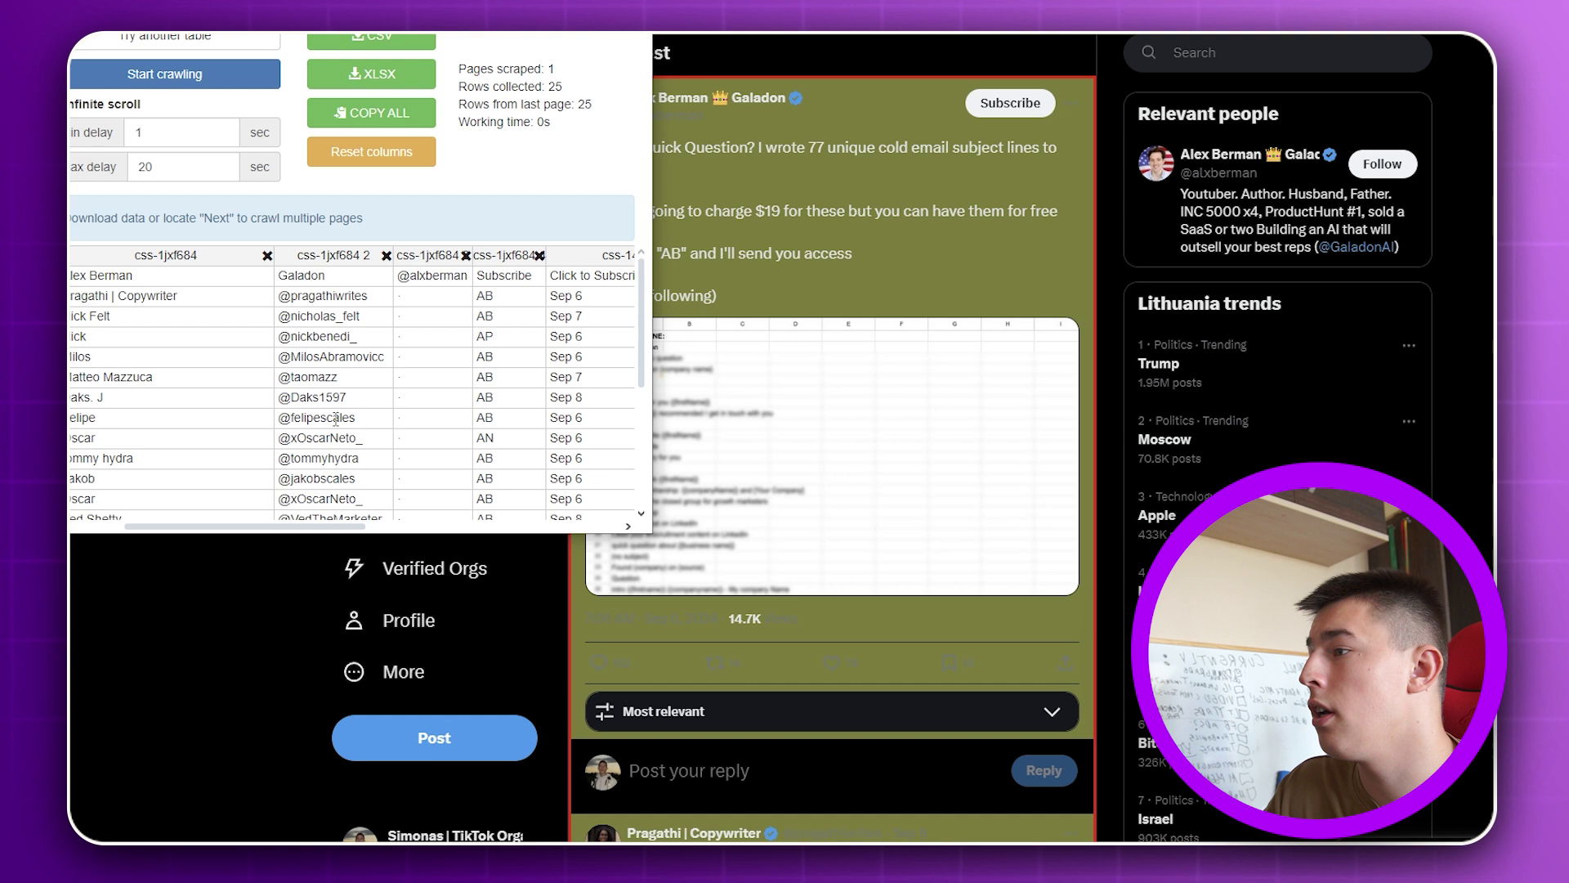
pyautogui.click(384, 256)
pyautogui.click(346, 255)
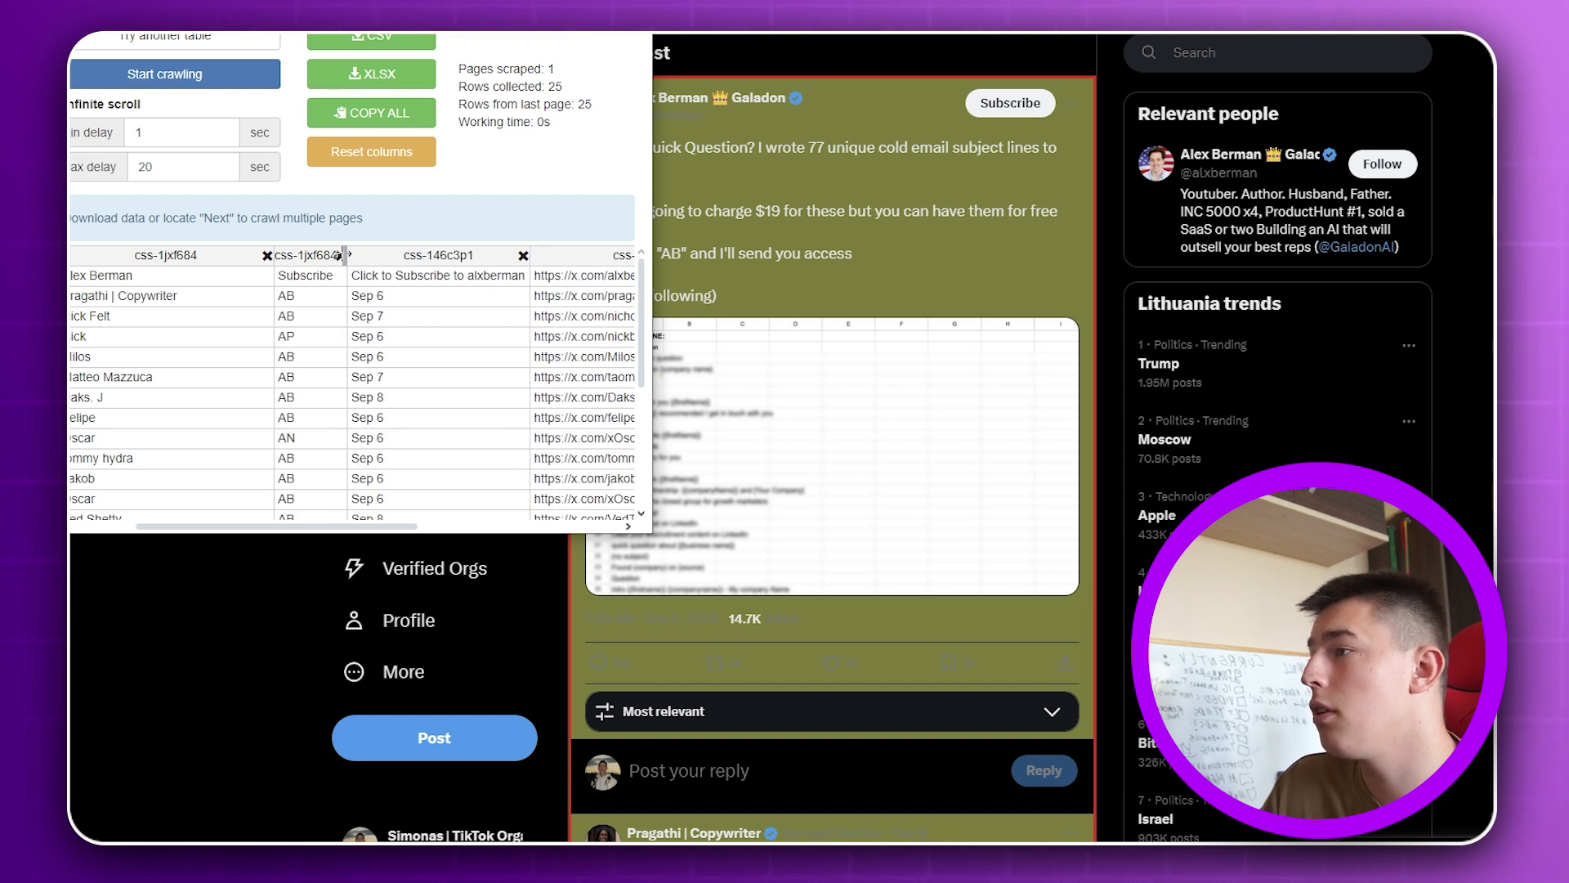
pyautogui.click(341, 256)
pyautogui.click(449, 255)
pyautogui.click(530, 257)
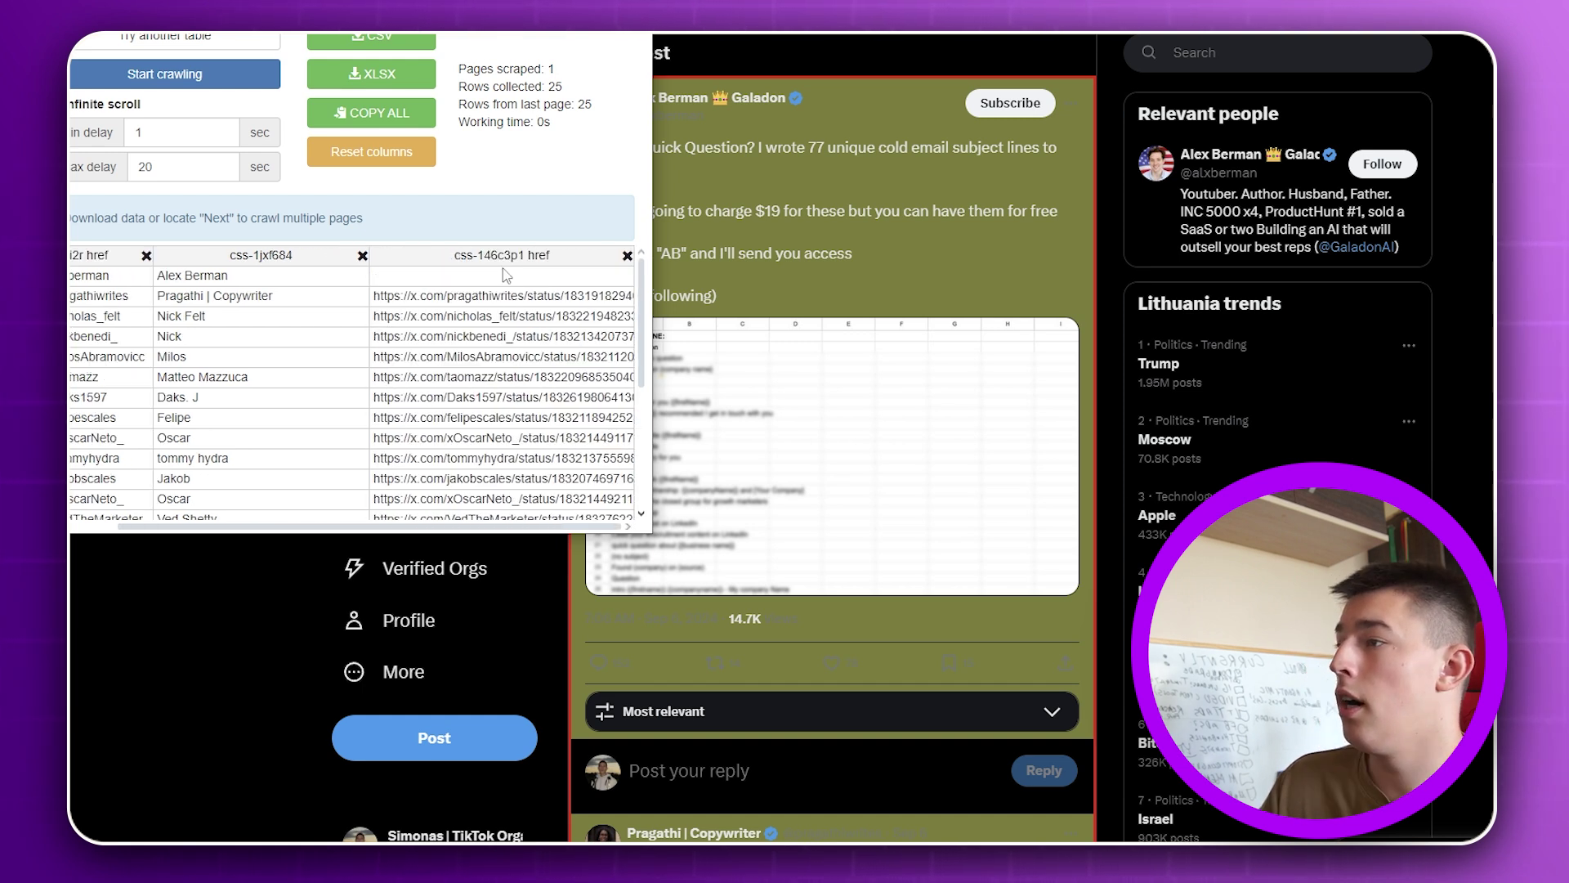
pyautogui.click(626, 256)
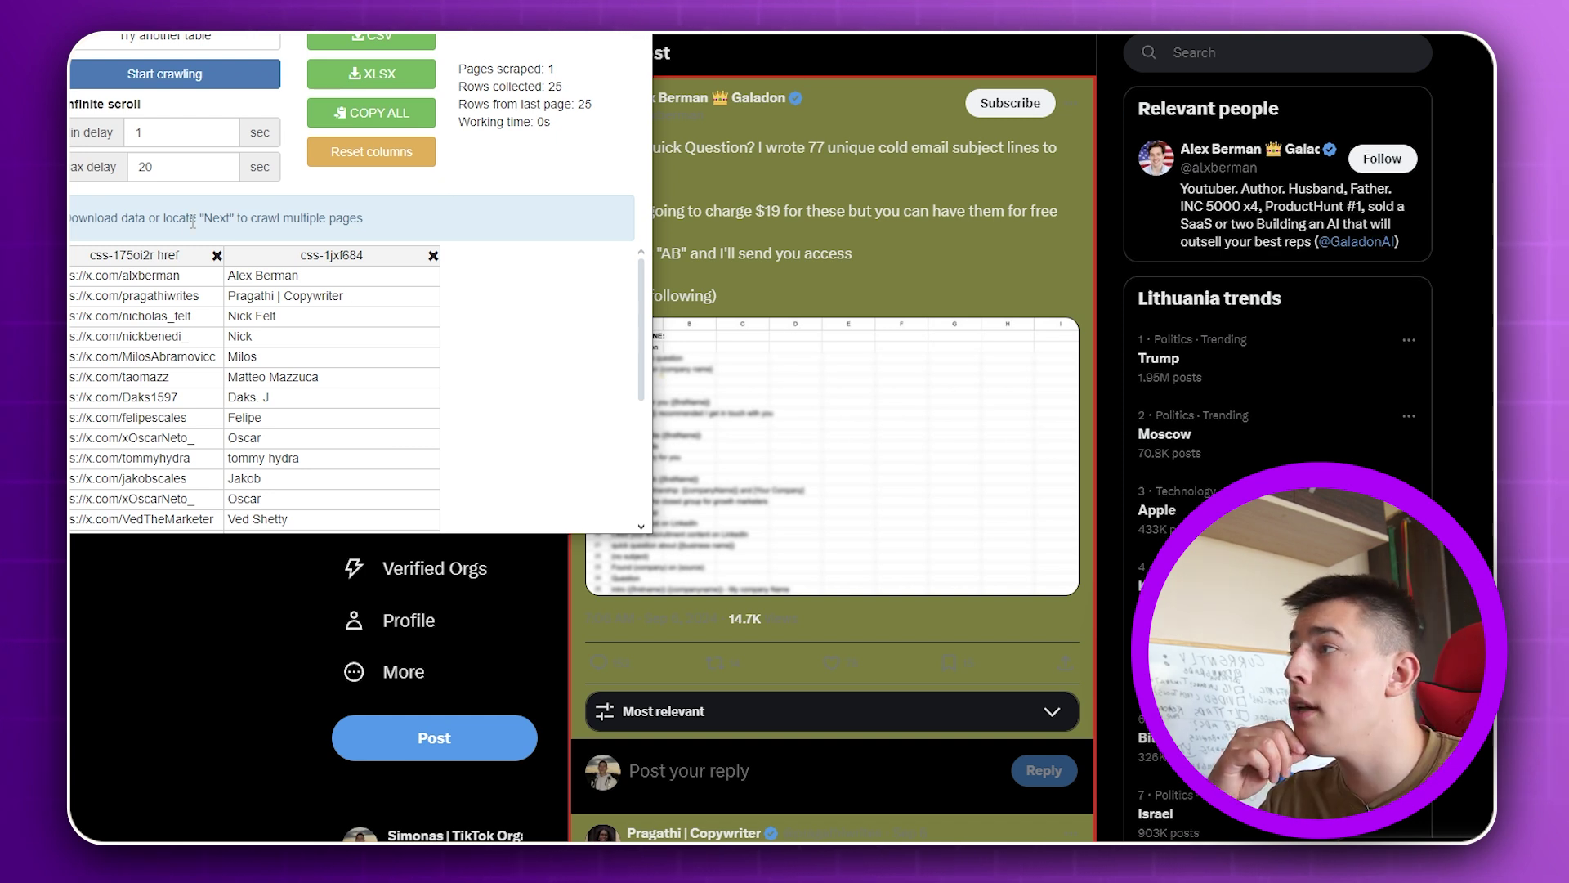
# Crawl the post's replies with the scraper and check the loaded thread from the end back up to the post.
pyautogui.click(188, 78)
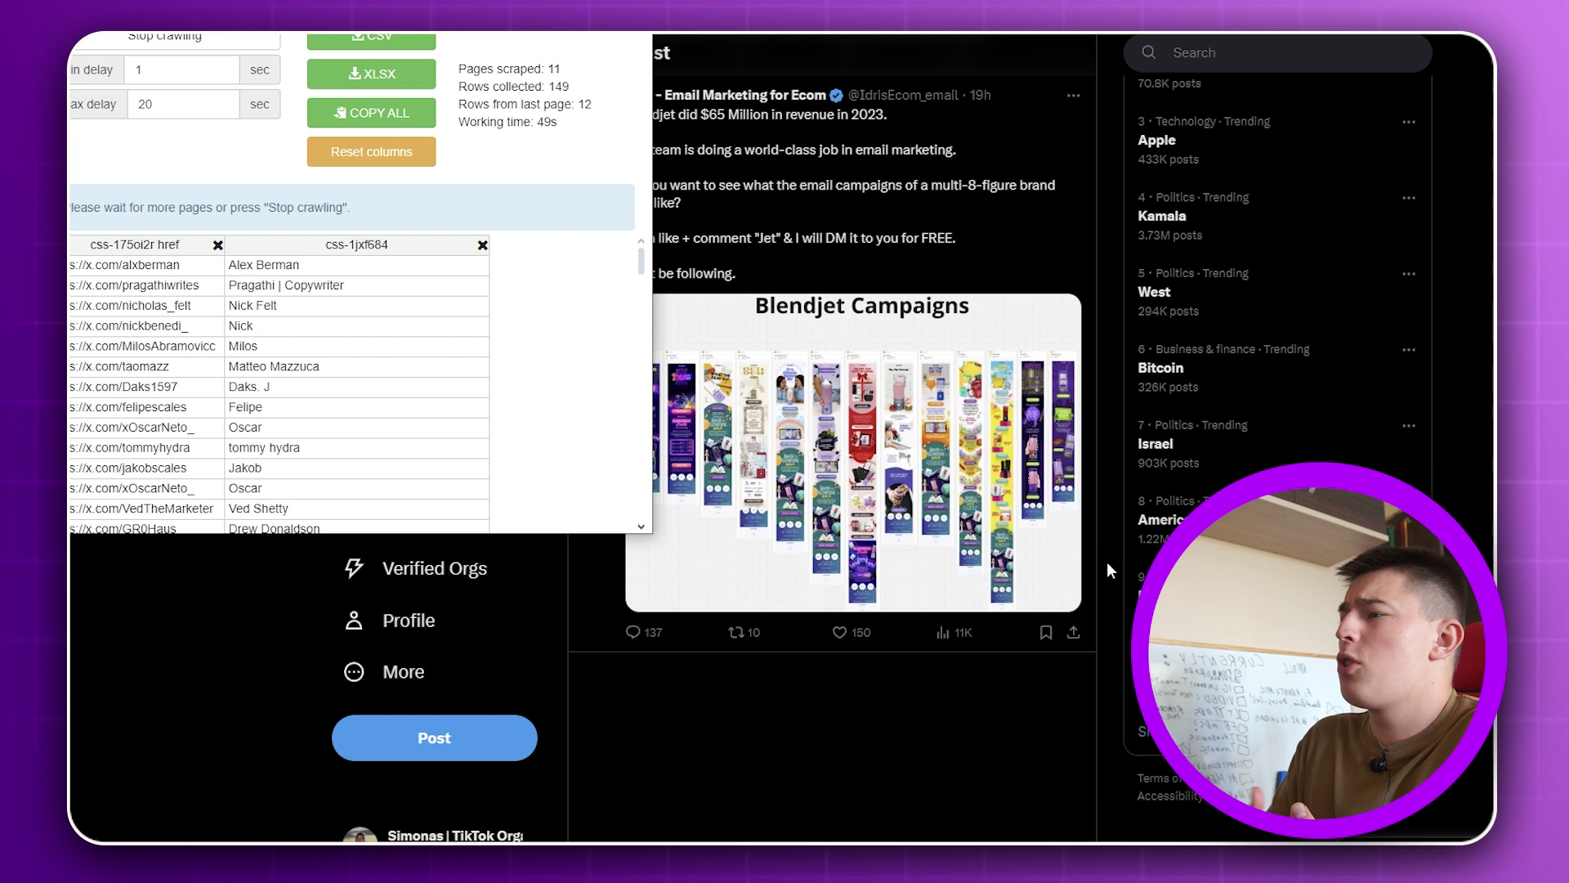
pyautogui.scroll(5, 1106, 561)
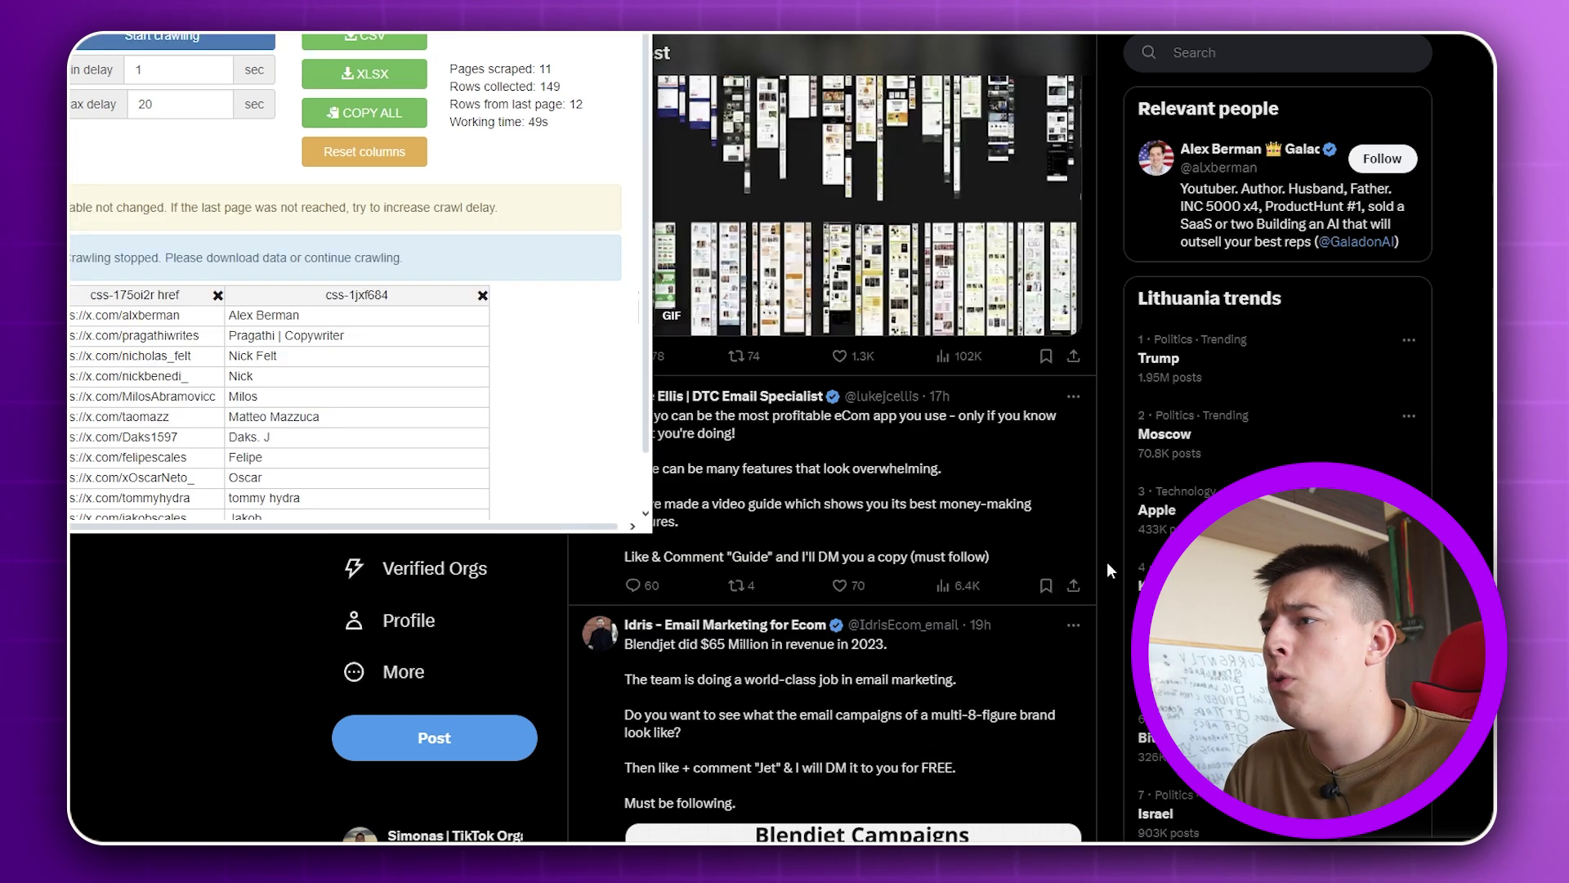
pyautogui.scroll(-10, 955, 478)
pyautogui.scroll(-15, 954, 478)
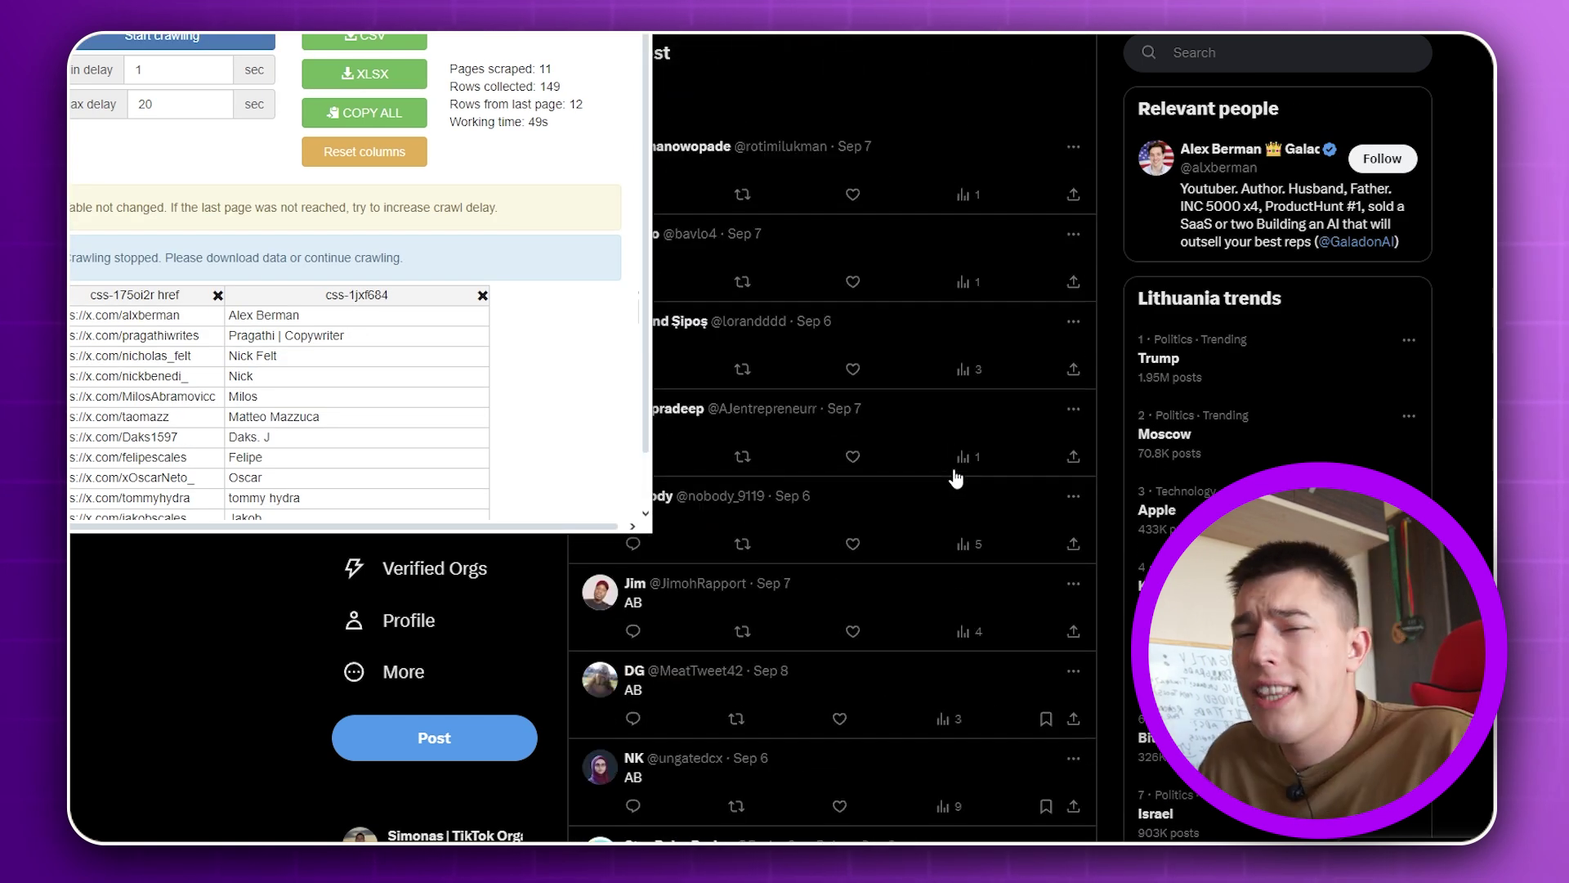
pyautogui.scroll(-15, 956, 478)
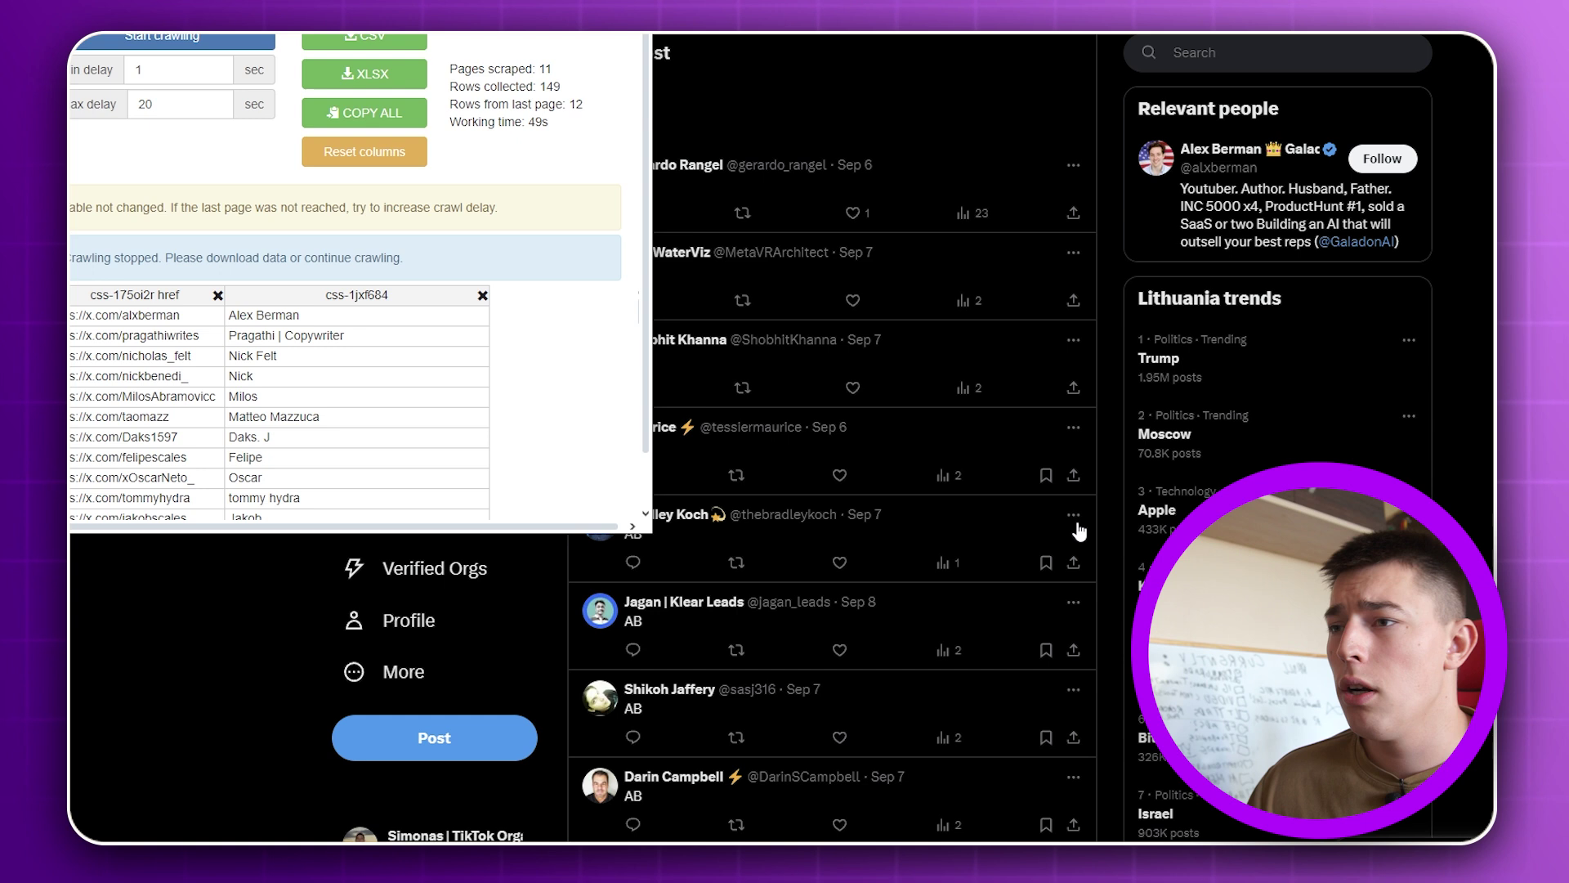
pyautogui.click(1109, 553)
pyautogui.scroll(20, 1103, 90)
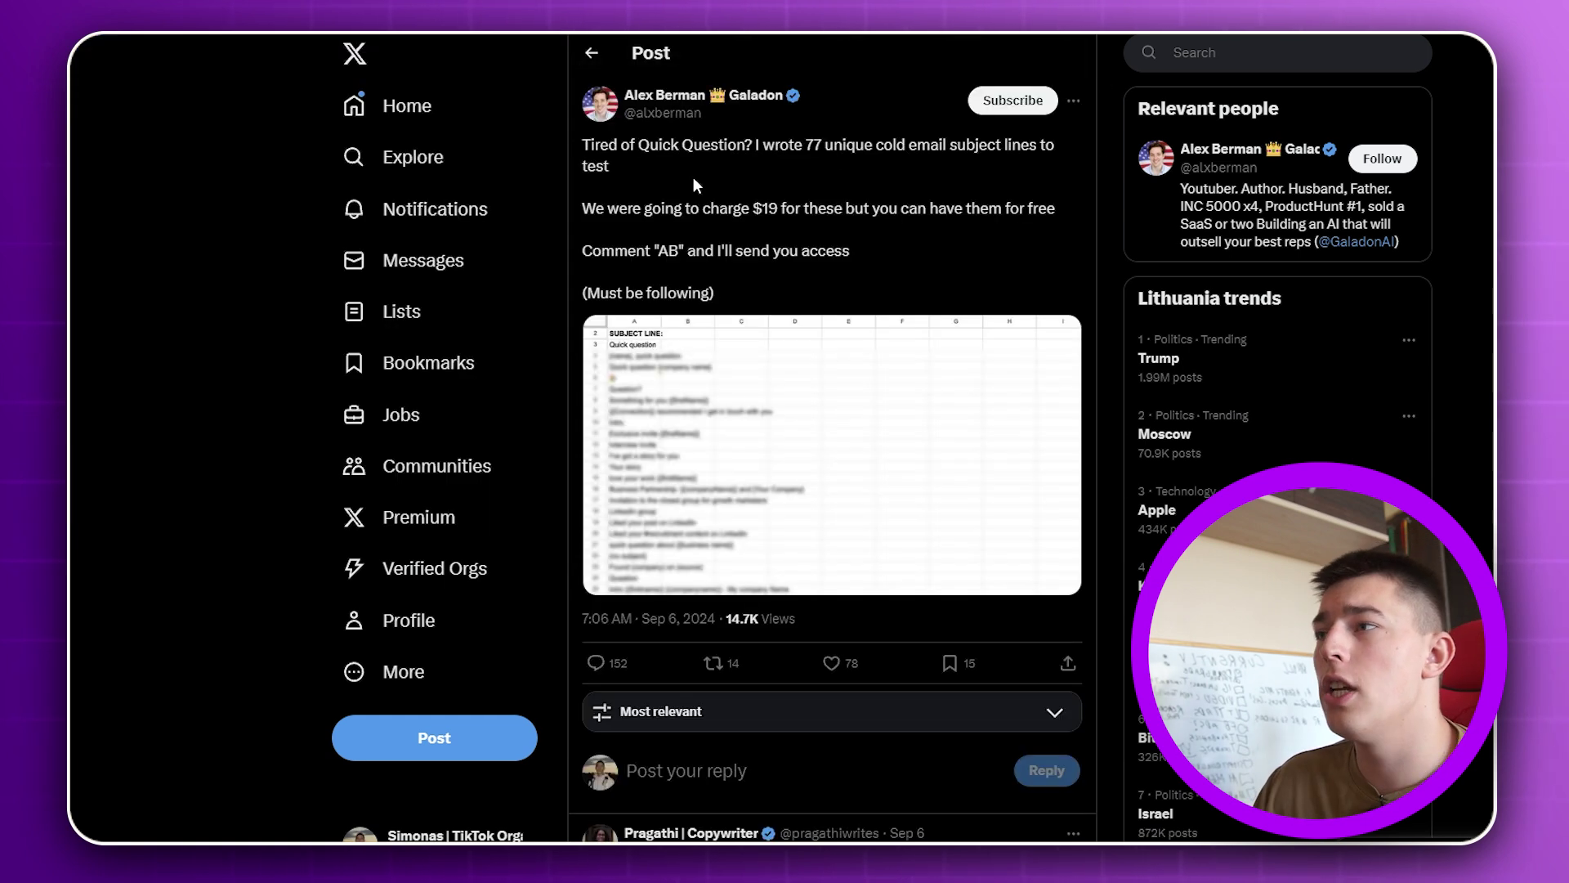
# Examine the giveaway post's author card and the "AB" comments beneath the post.
pyautogui.moveTo(673, 117)
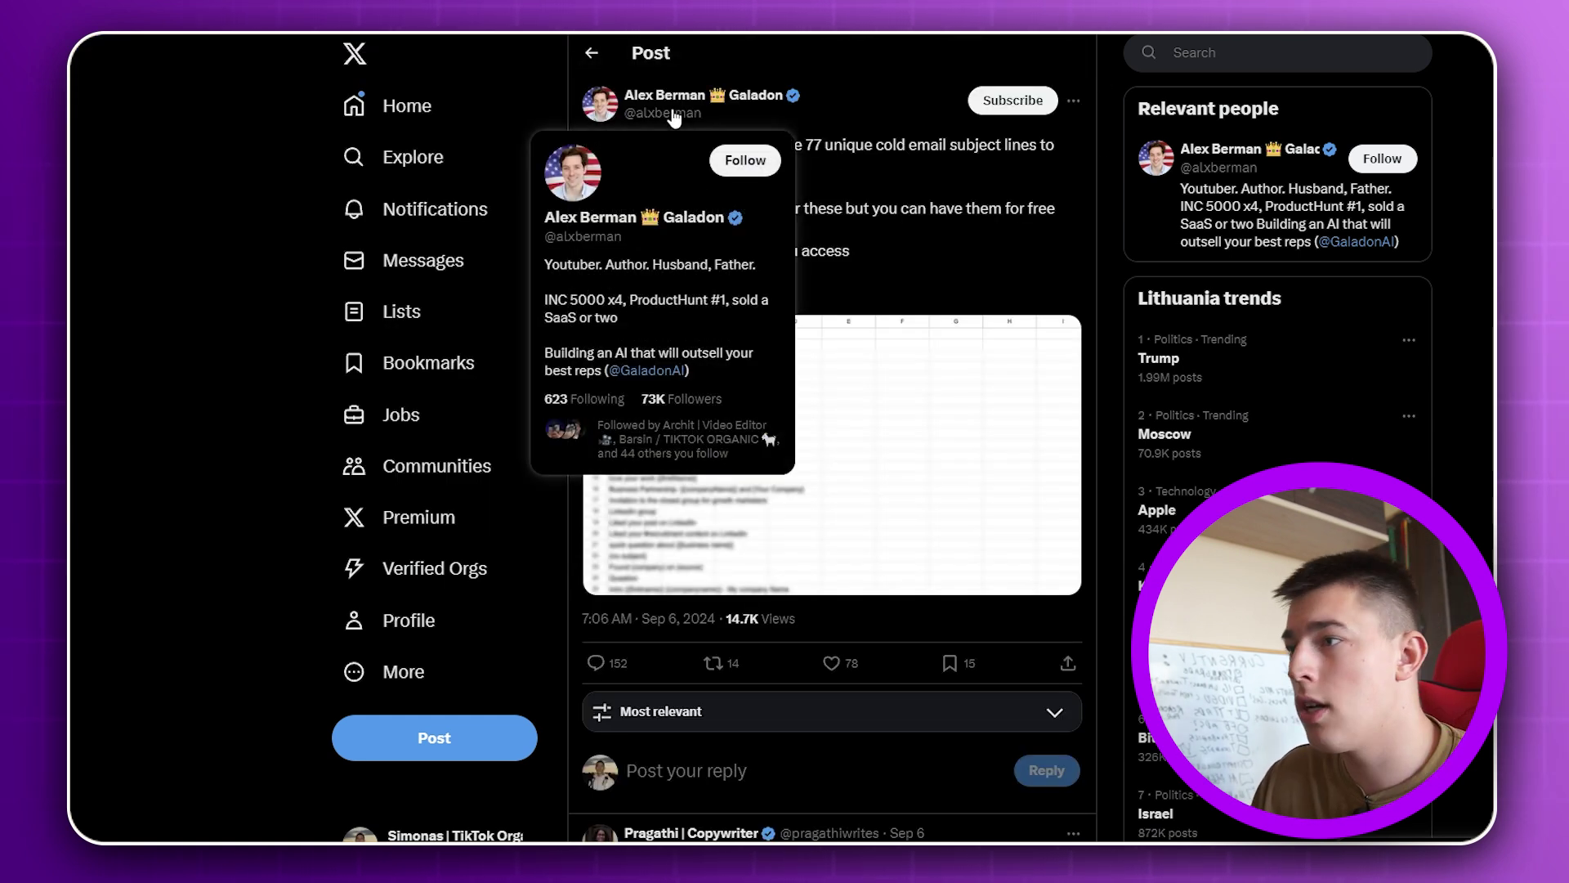
pyautogui.scroll(-5, 830, 308)
pyautogui.scroll(5, 822, 640)
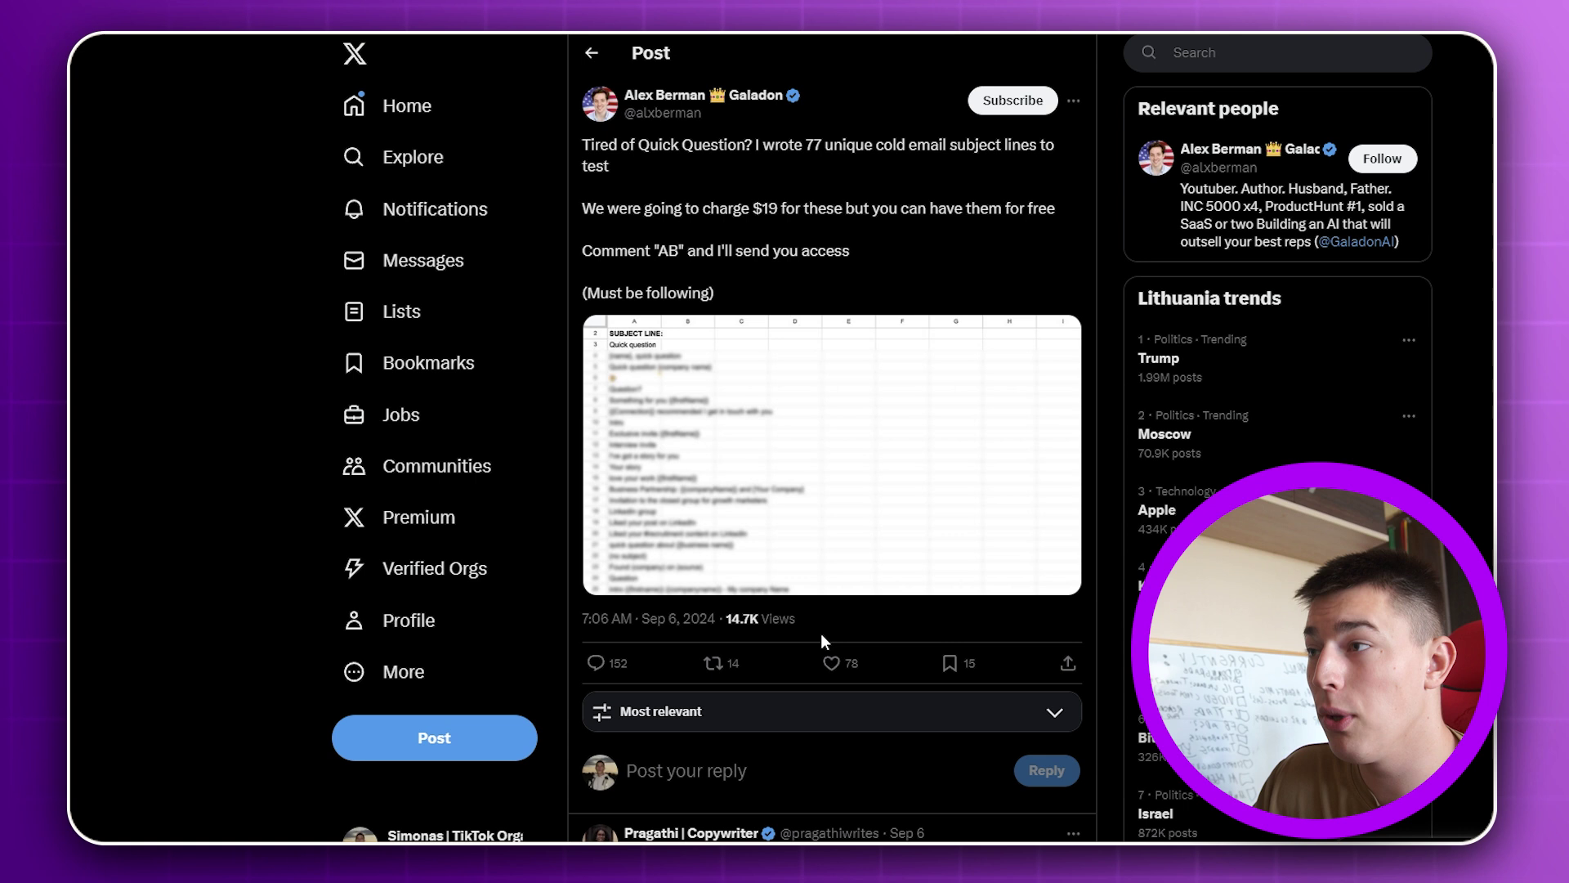
pyautogui.scroll(-7, 833, 340)
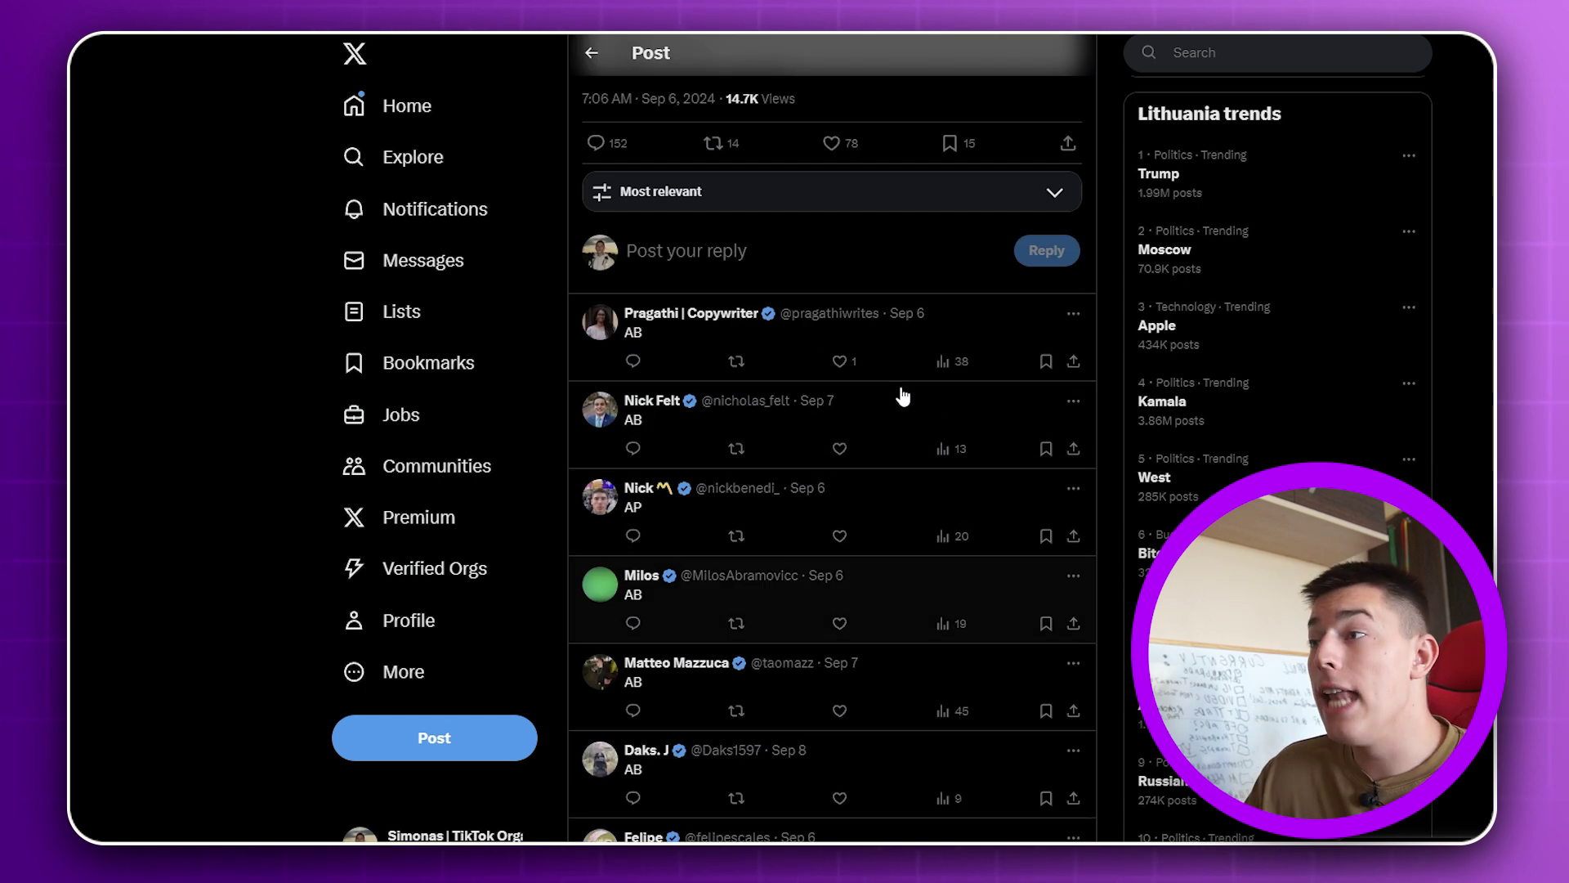
pyautogui.scroll(5, 903, 396)
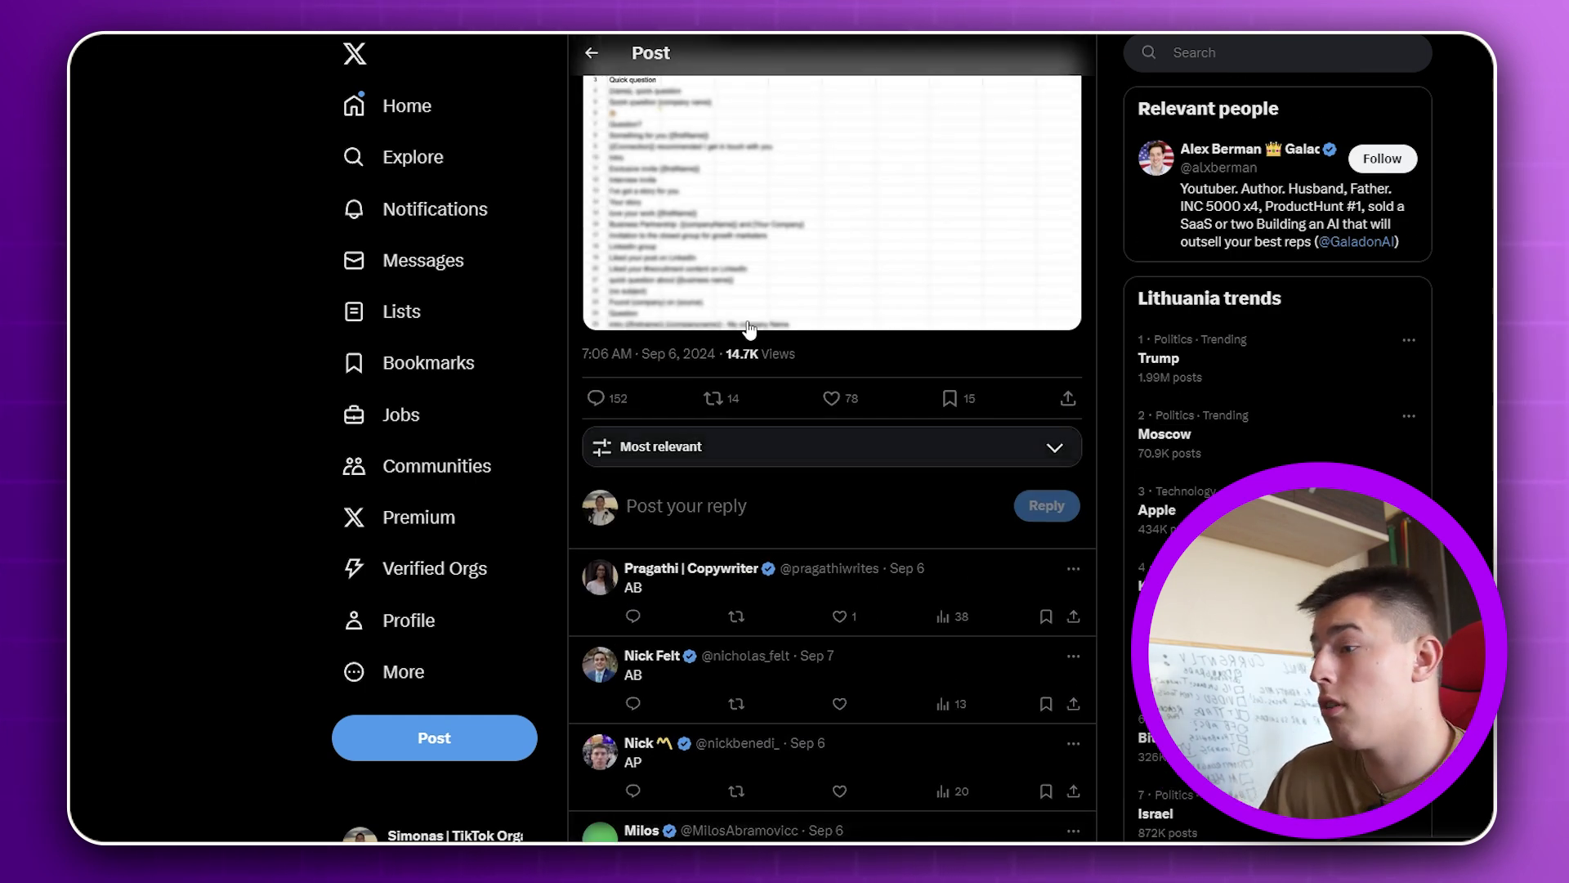
# Reopen the scraper, check the rows collected and copy all scraped data.
pyautogui.moveTo(429, 841)
pyautogui.click(577, 805)
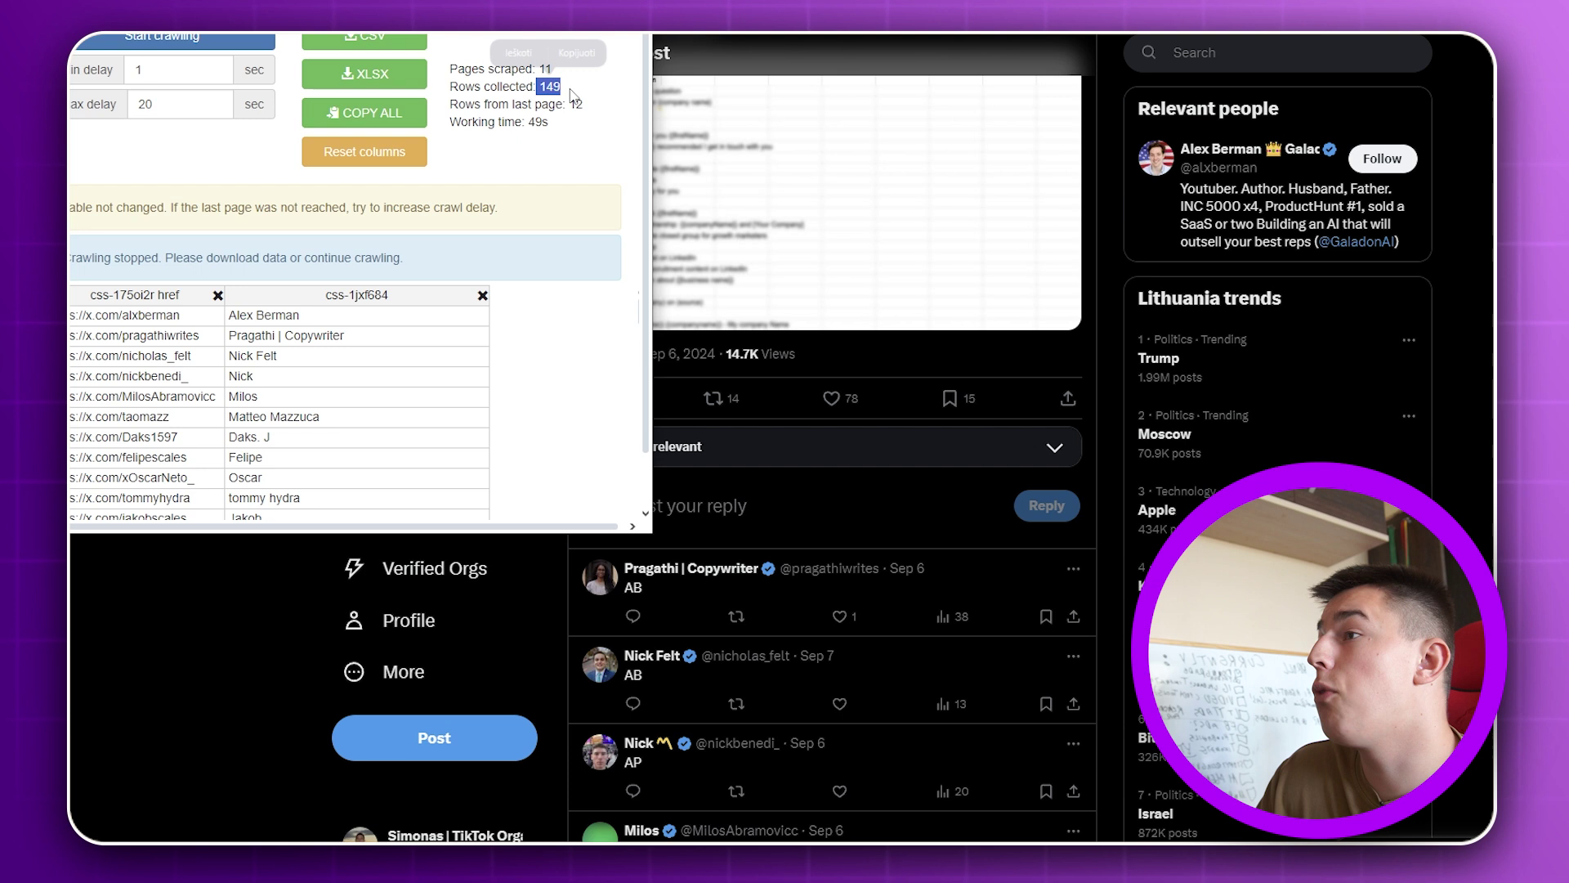
pyautogui.click(401, 133)
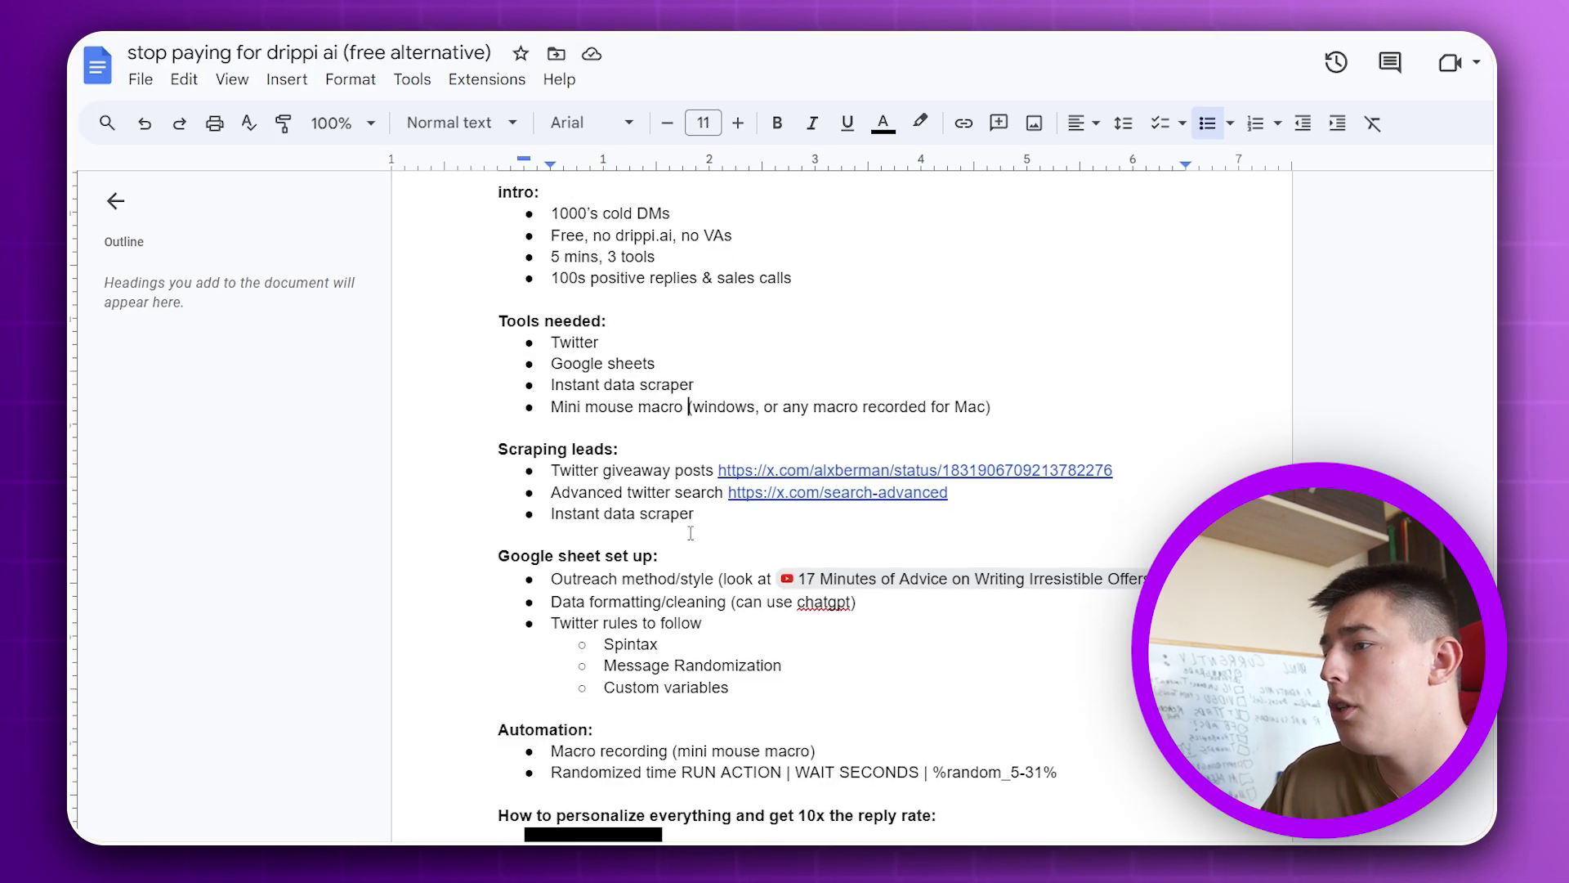
# Switch to the Google Docs outline and review the outreach method/style point under "Google sheet set up", glancing at the blank Google Sheets spreadsheet.
pyautogui.scroll(-1, 691, 533)
pyautogui.click(719, 478)
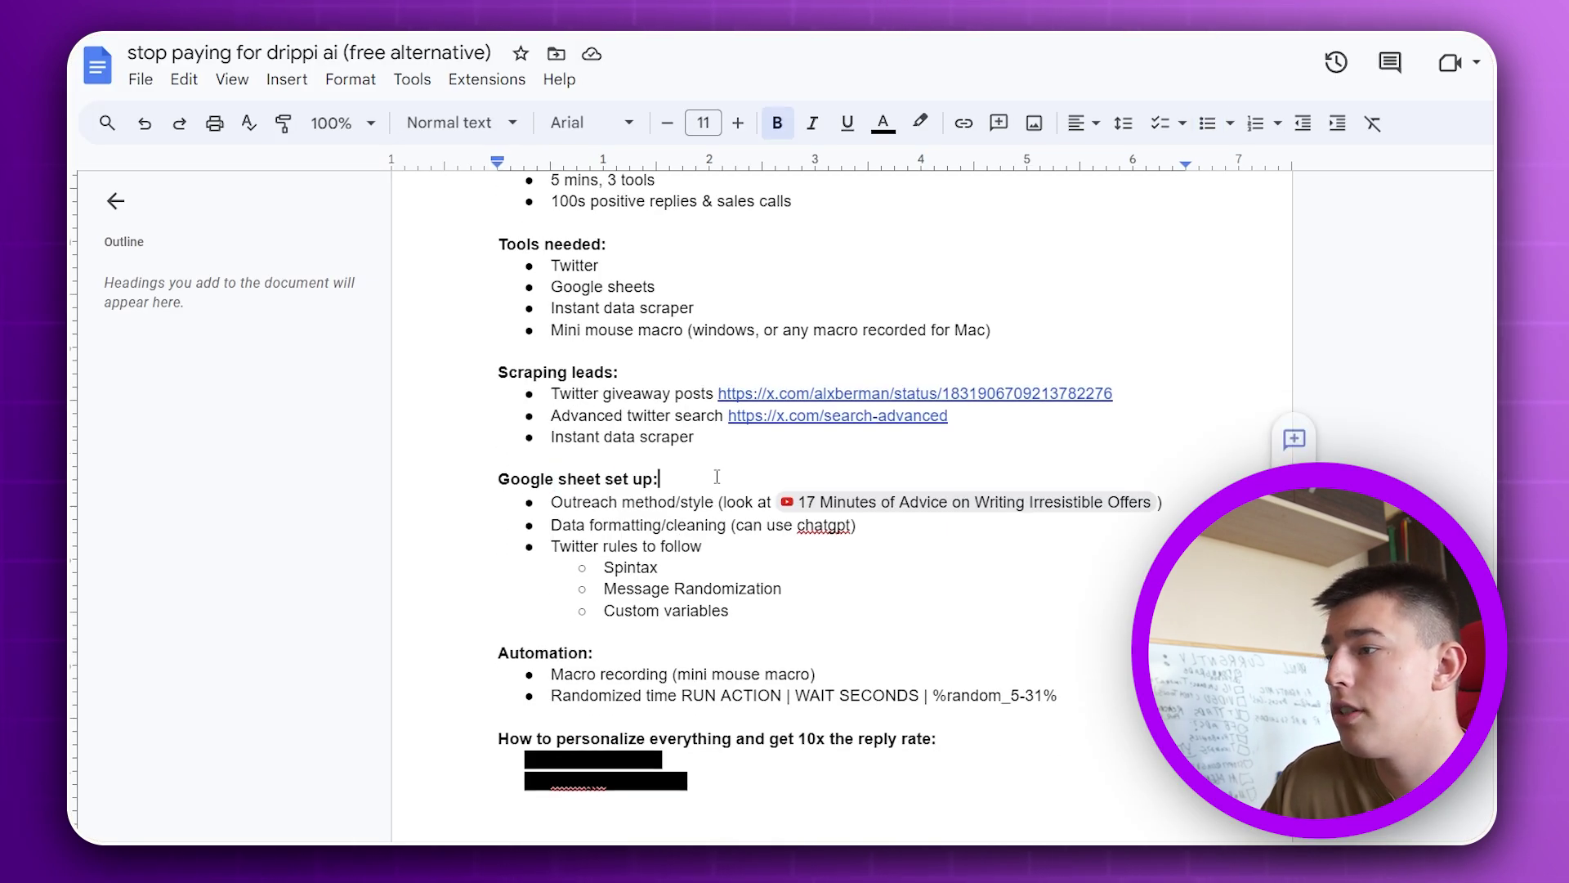
pyautogui.moveTo(554, 500); pyautogui.dragTo(724, 501)
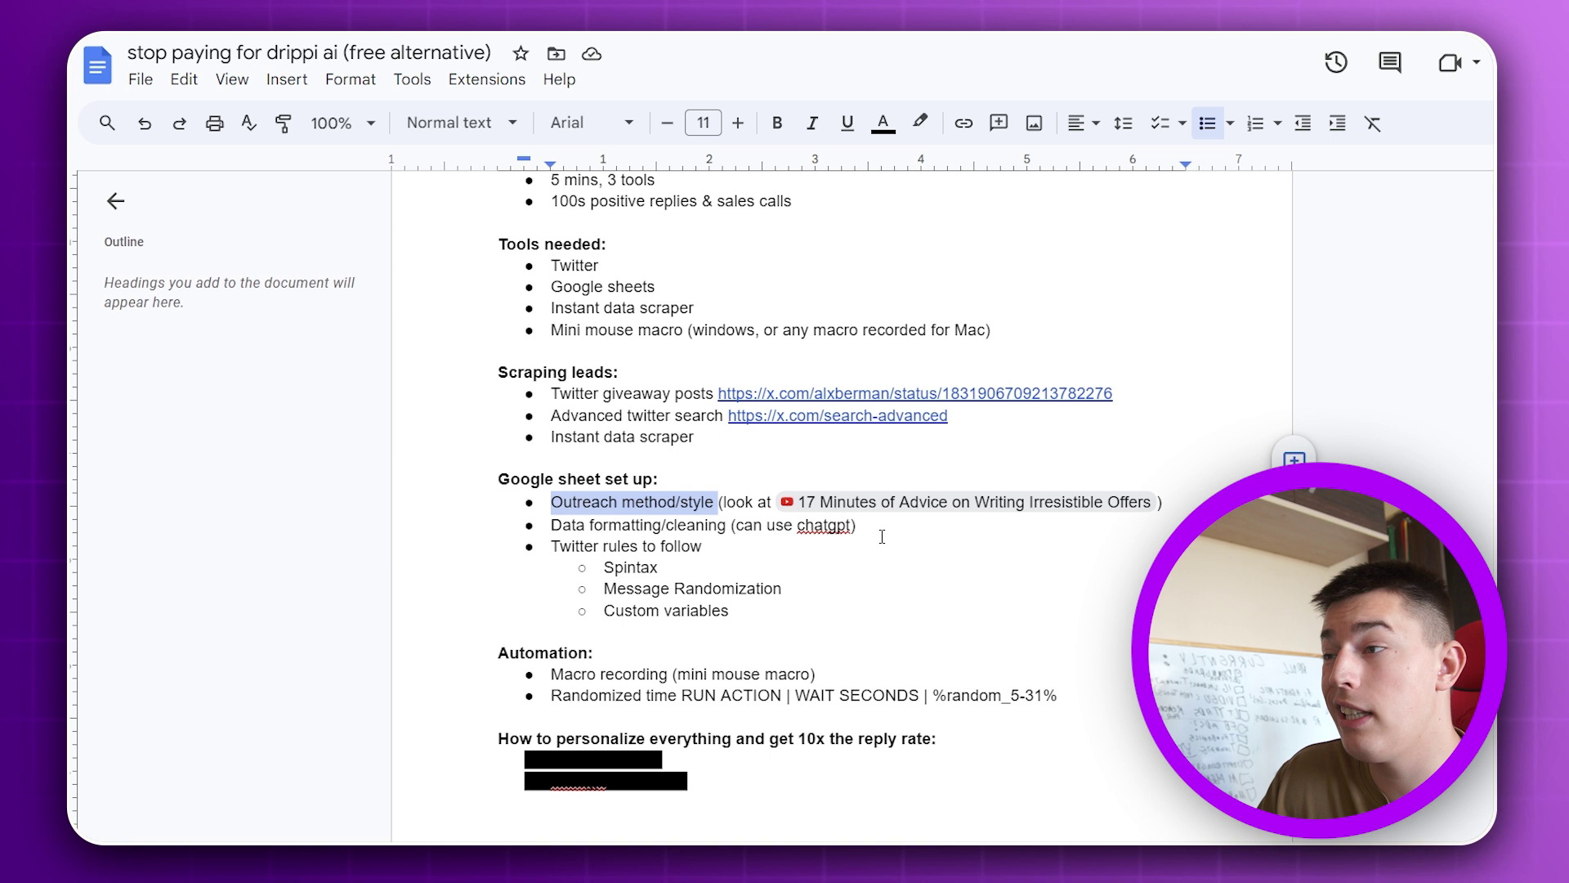
pyautogui.moveTo(553, 501); pyautogui.dragTo(693, 502)
pyautogui.click(779, 543)
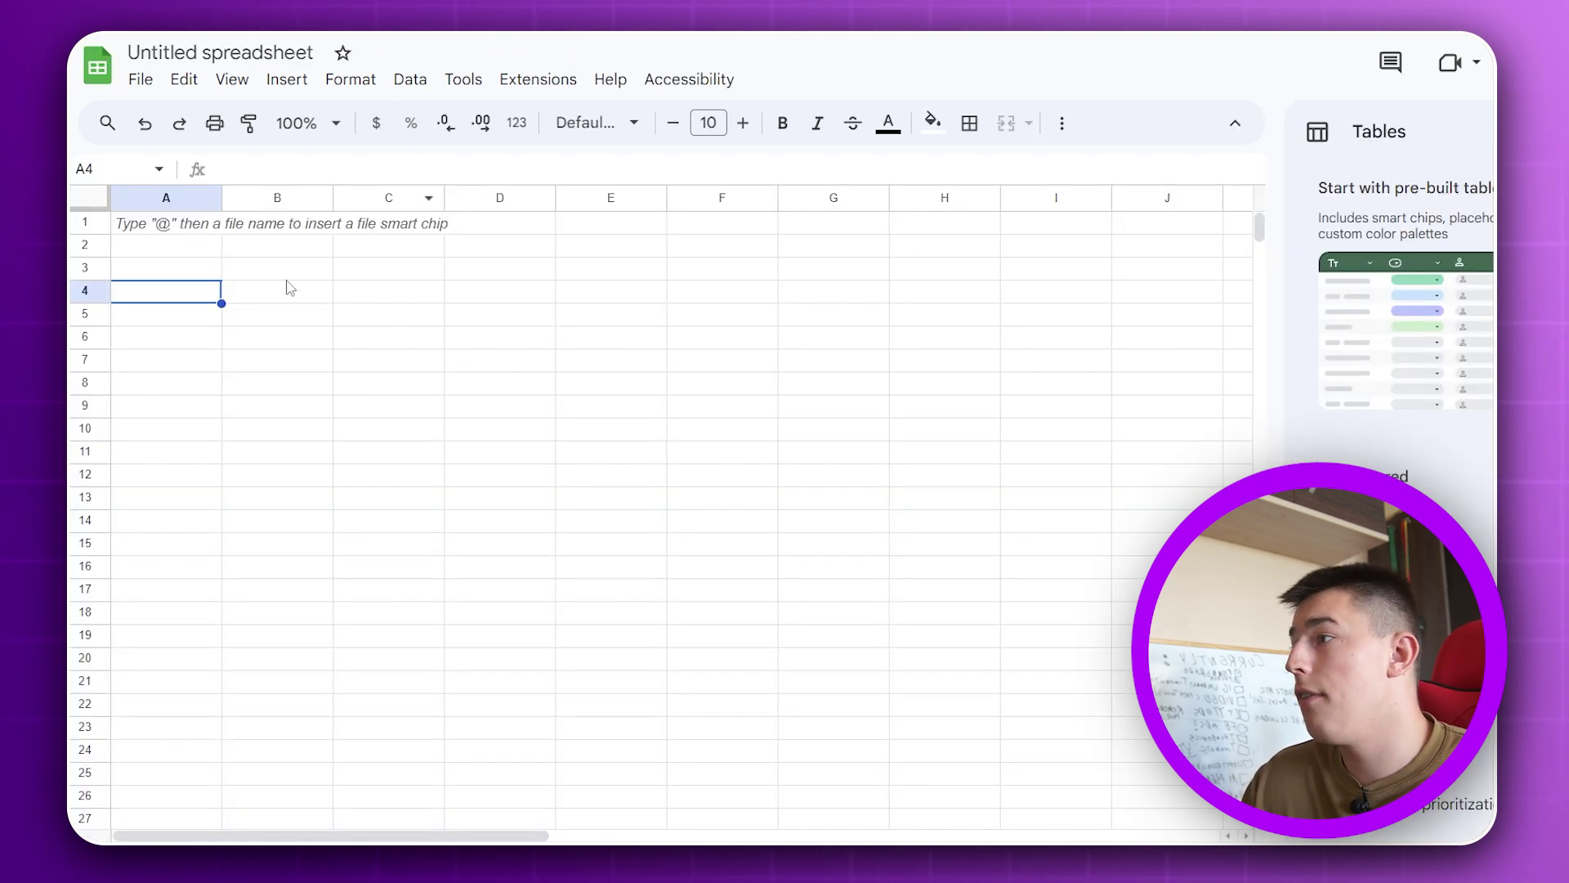
pyautogui.click(170, 246)
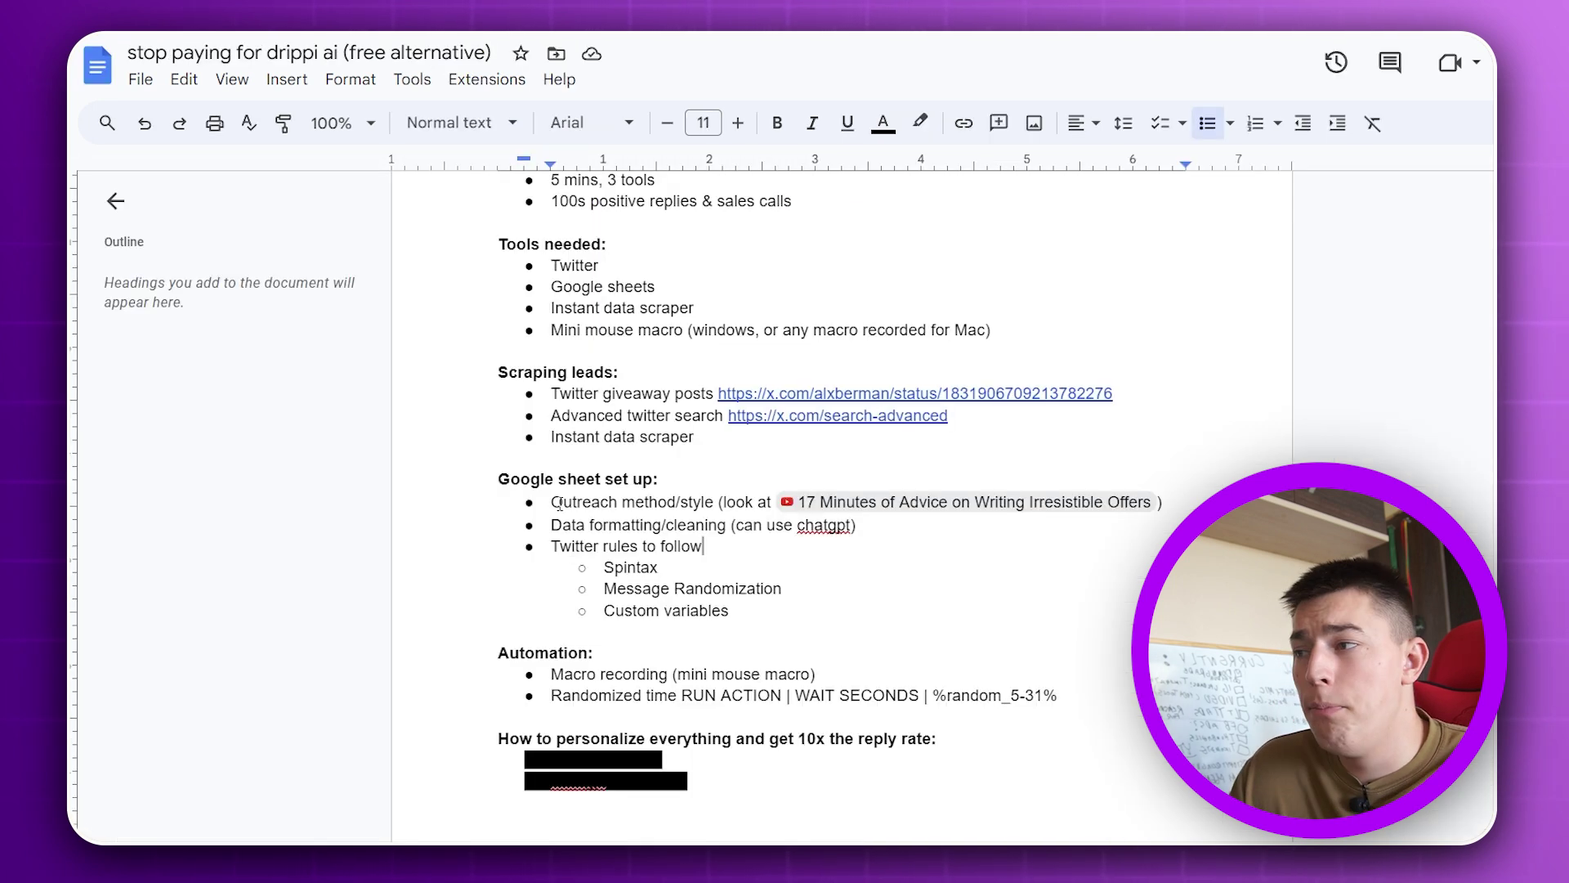
pyautogui.moveTo(549, 502); pyautogui.dragTo(686, 502)
pyautogui.click(703, 502)
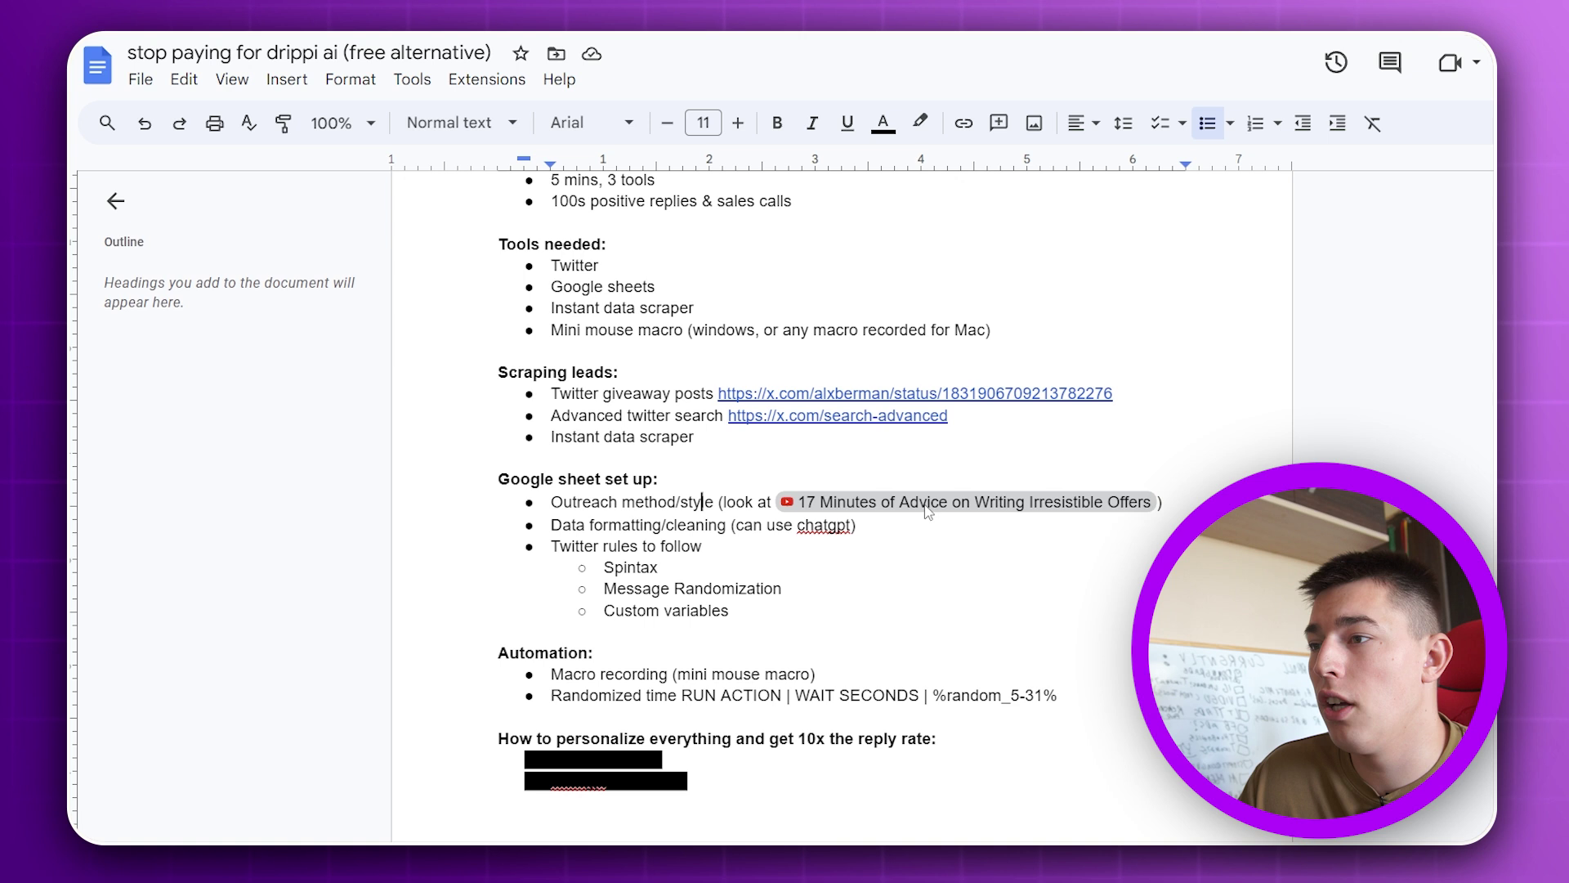
# Preview the linked video on writing irresistible offers, switch to the blank Google Sheets spreadsheet and paste the scraped data at A1.
pyautogui.moveTo(921, 507)
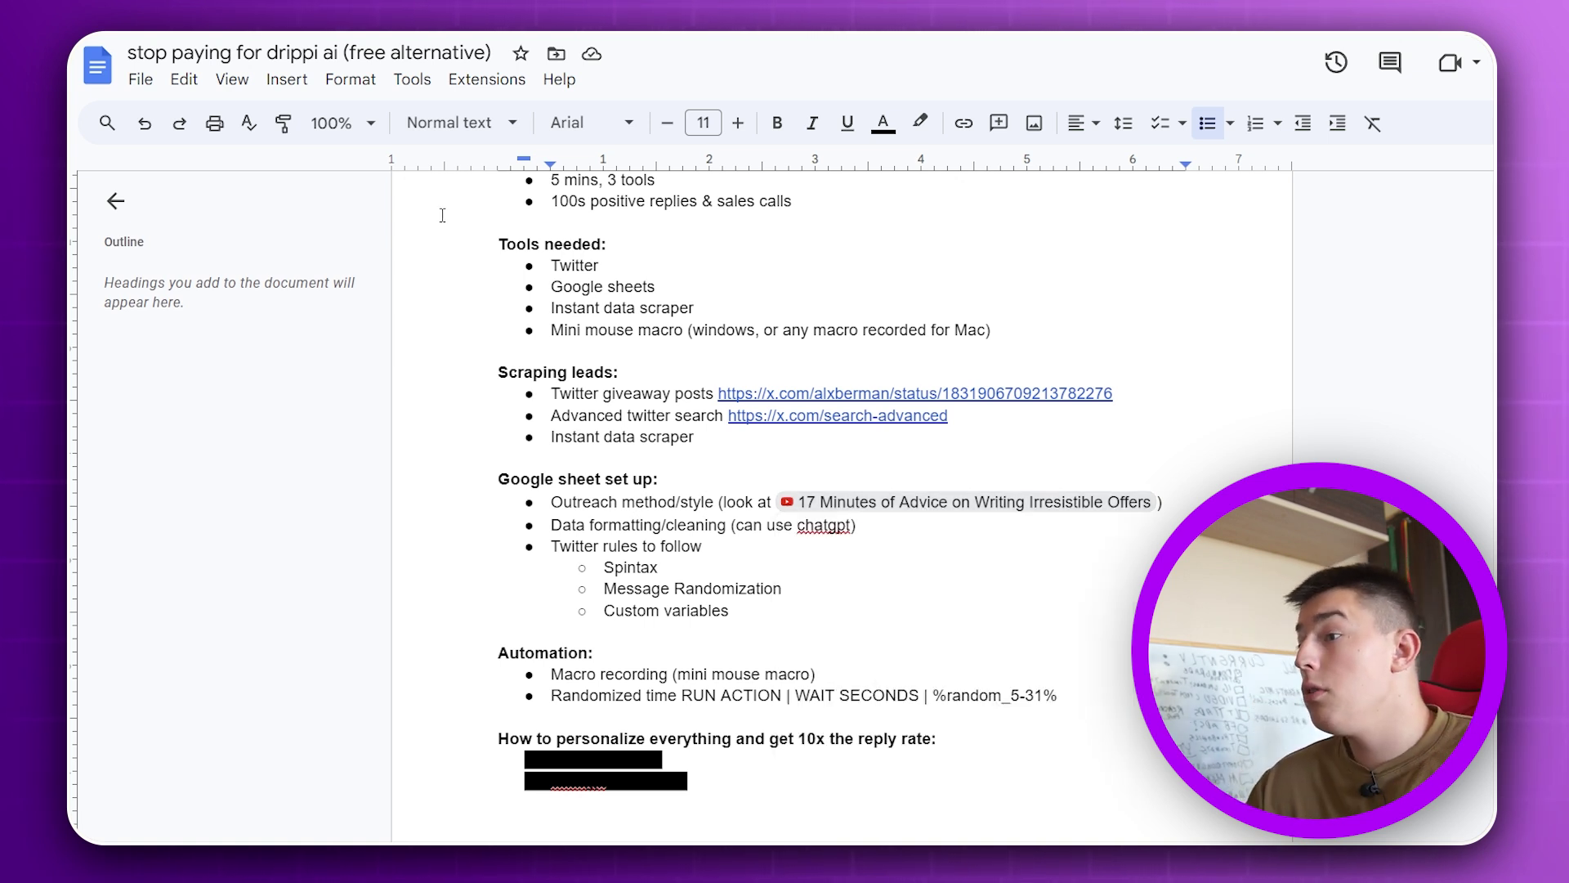
pyautogui.moveTo(1063, 503)
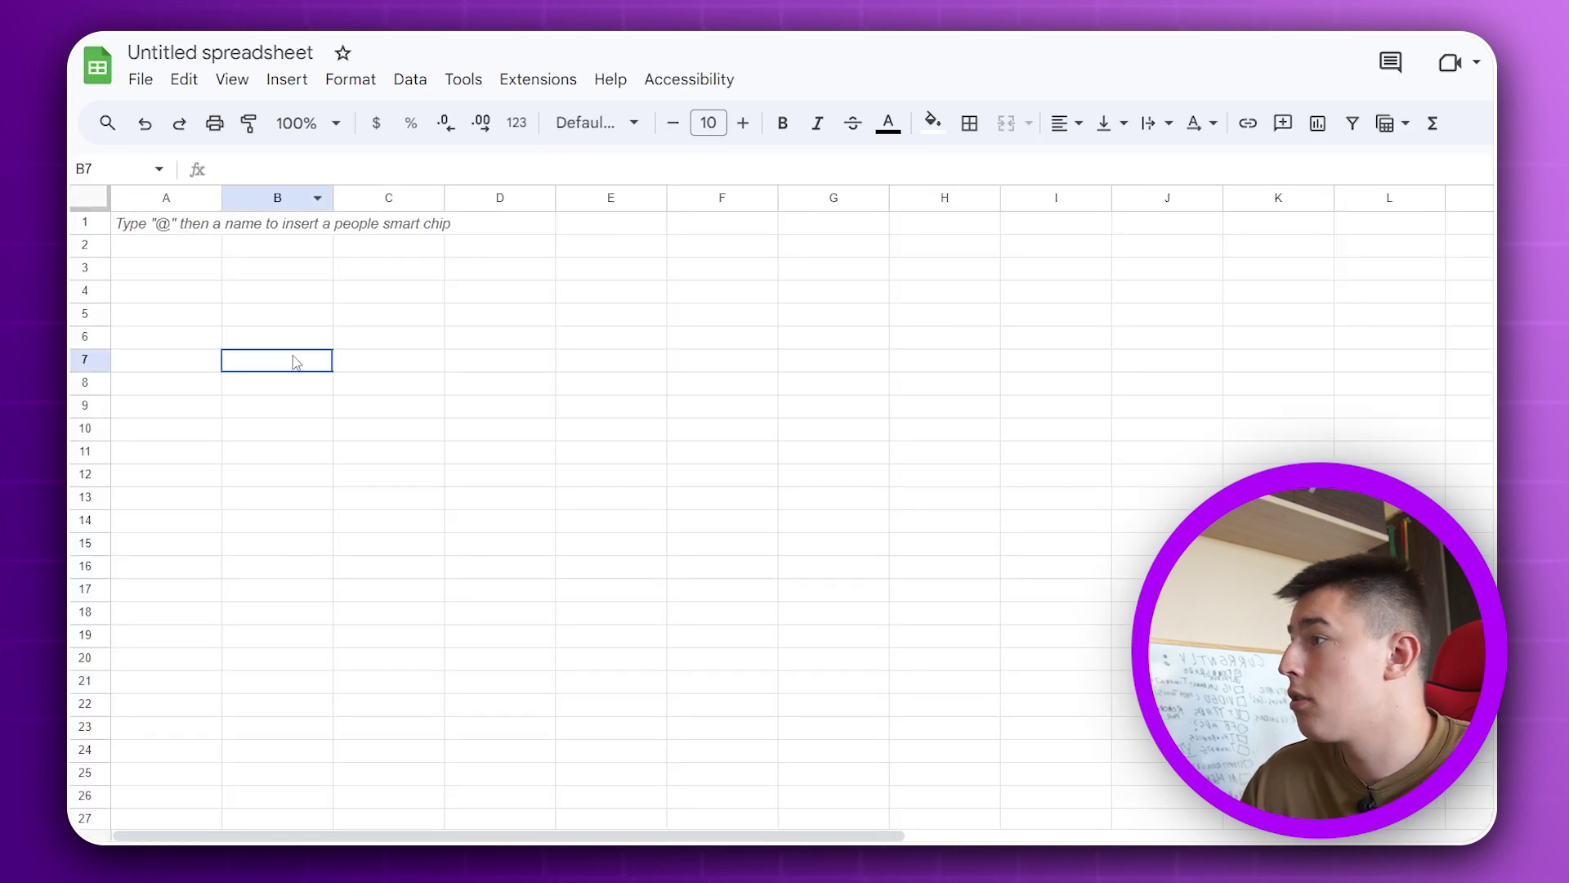
pyautogui.click(186, 231)
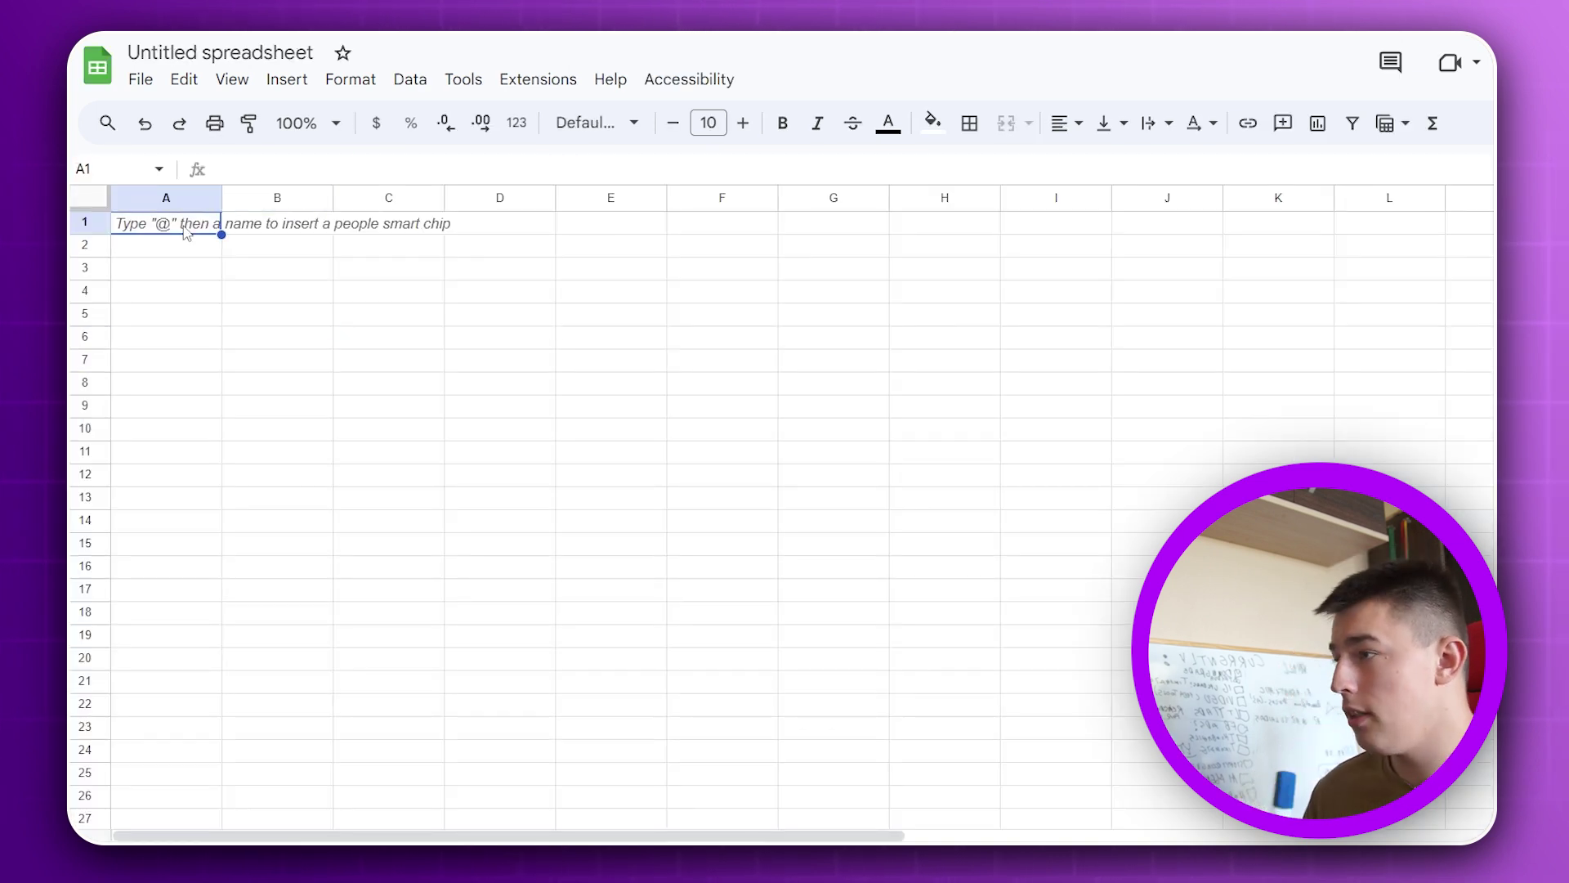
pyautogui.hotkey('ctrl', 'v')
# Clear the scraped header labels in row 1 and move the profile link column behind the name column.
pyautogui.click(168, 226)
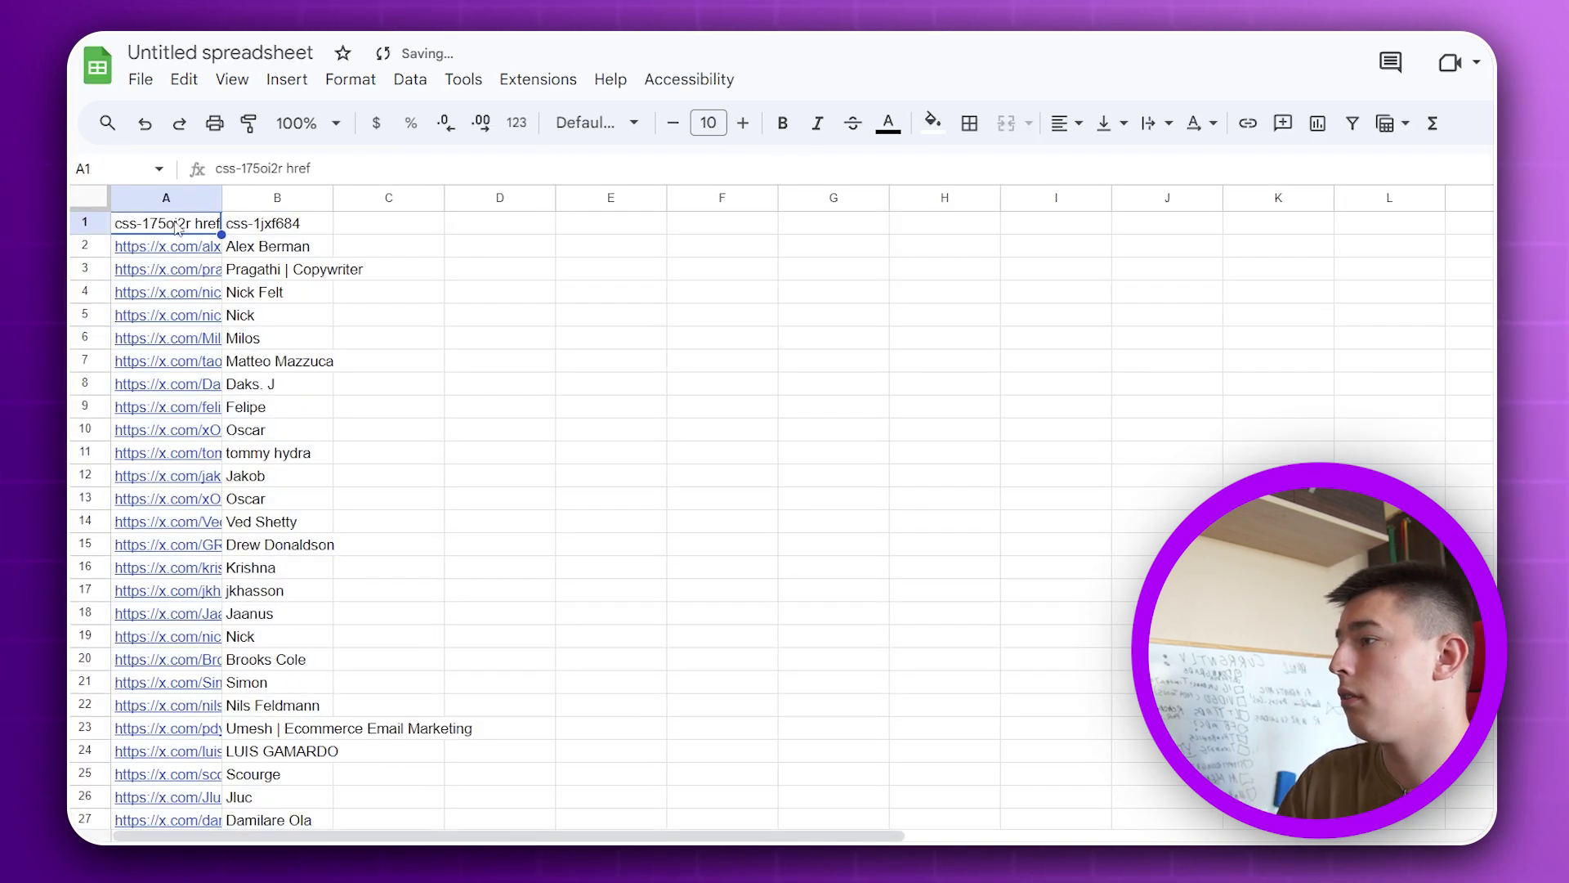
pyautogui.press('Delete')
pyautogui.press('Right')
pyautogui.press('Delete')
pyautogui.click(163, 198)
pyautogui.moveTo(141, 199); pyautogui.dragTo(302, 256)
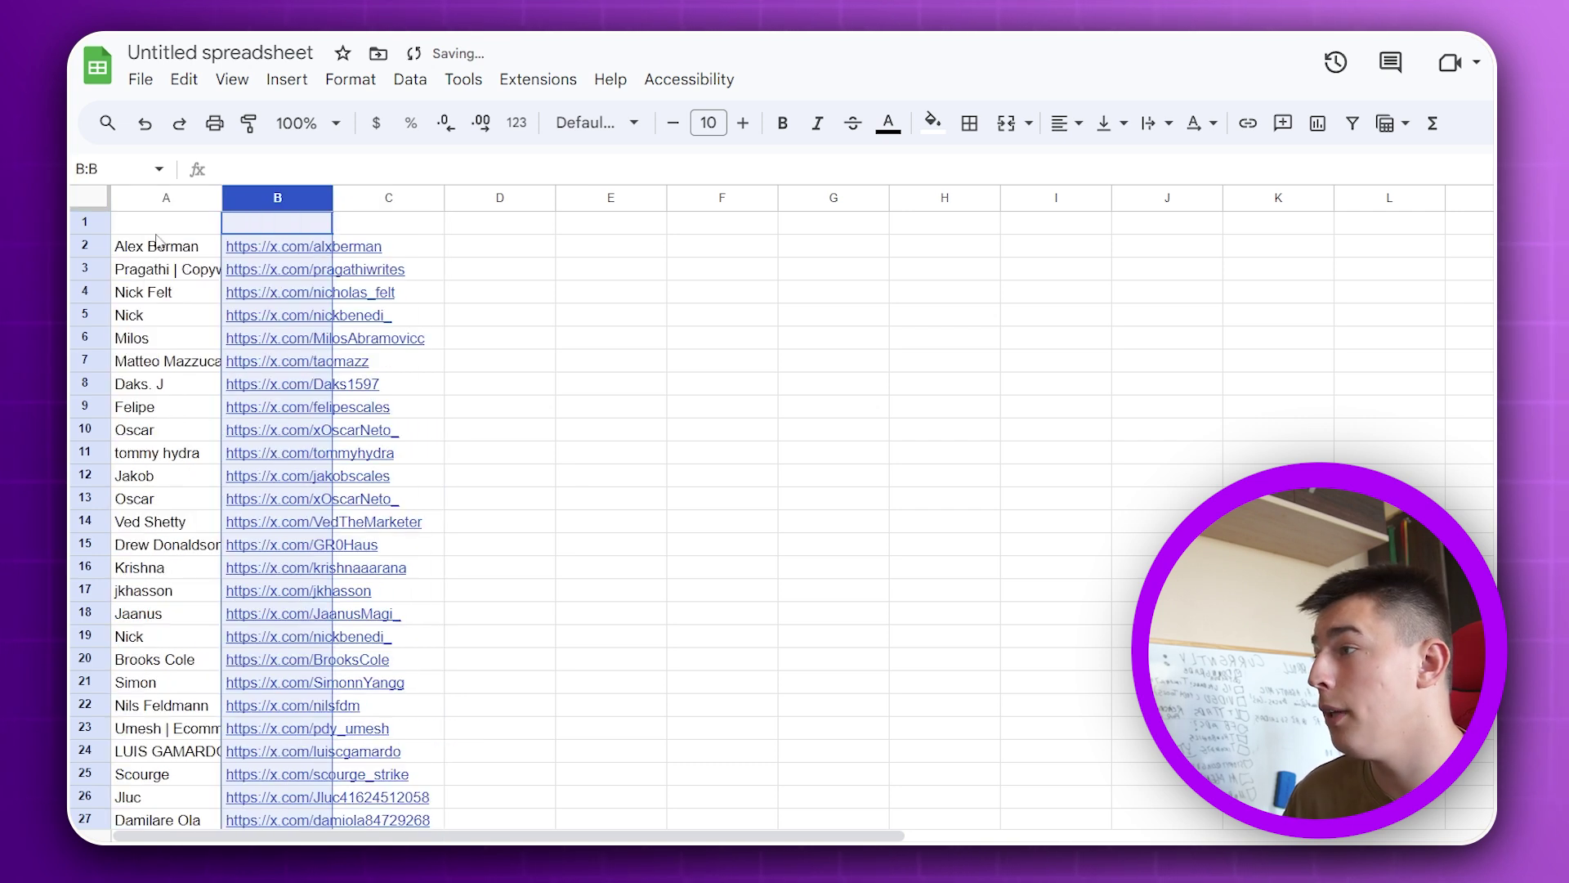
# Label the two columns in row 1 as "Name" and "Twitter url".
pyautogui.click(167, 198)
pyautogui.click(197, 224)
pyautogui.write('Nam')
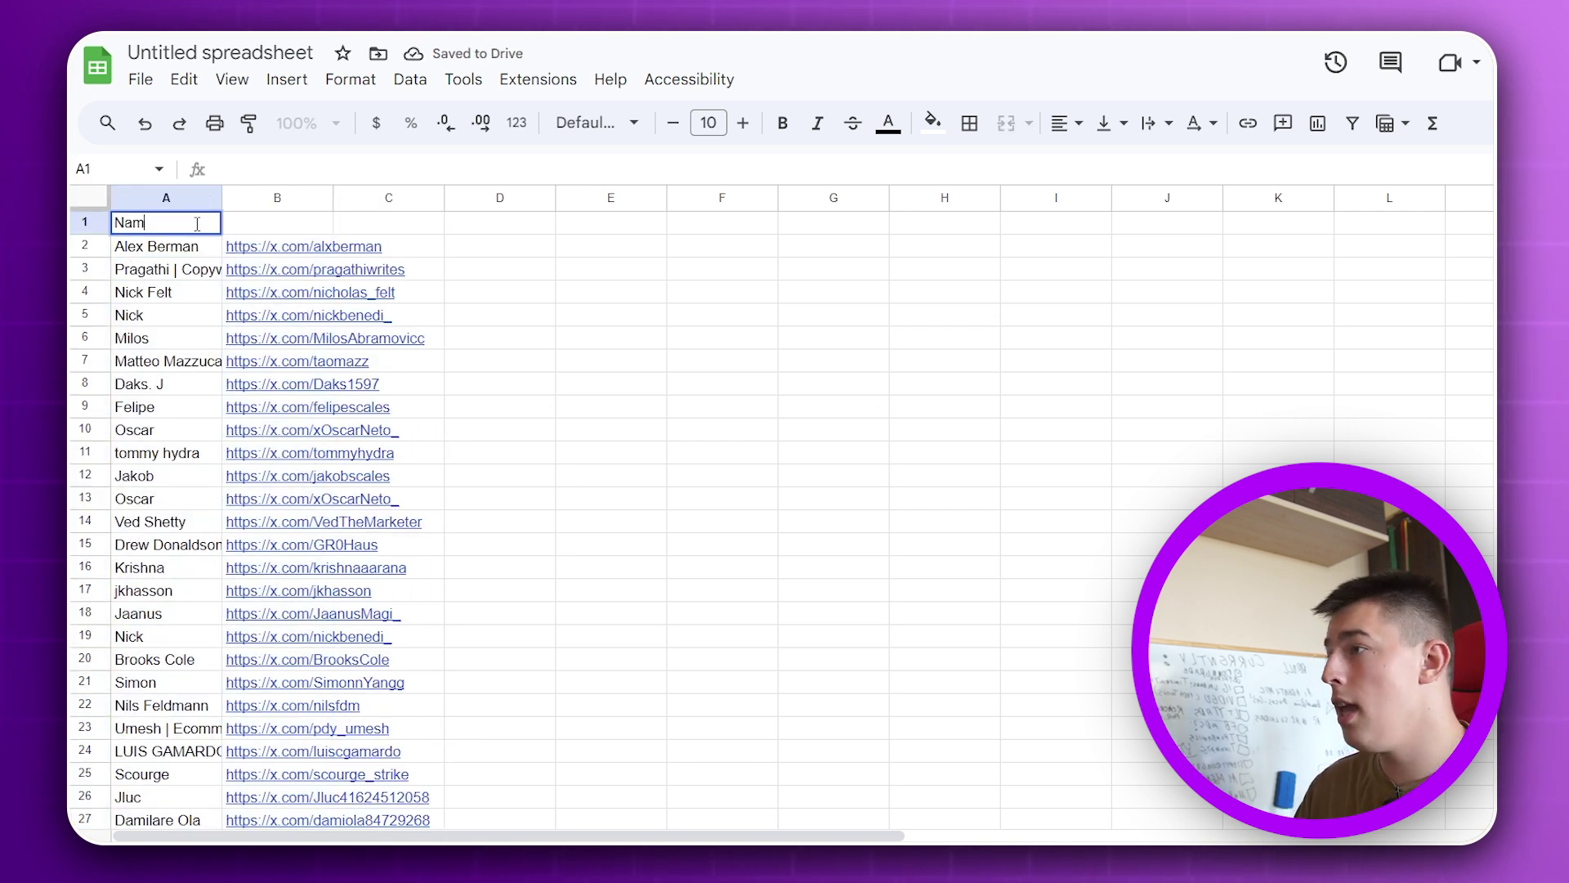
pyautogui.write('e')
pyautogui.press('Tab')
pyautogui.write('Twitter url')
pyautogui.click(327, 246)
pyautogui.click(411, 219)
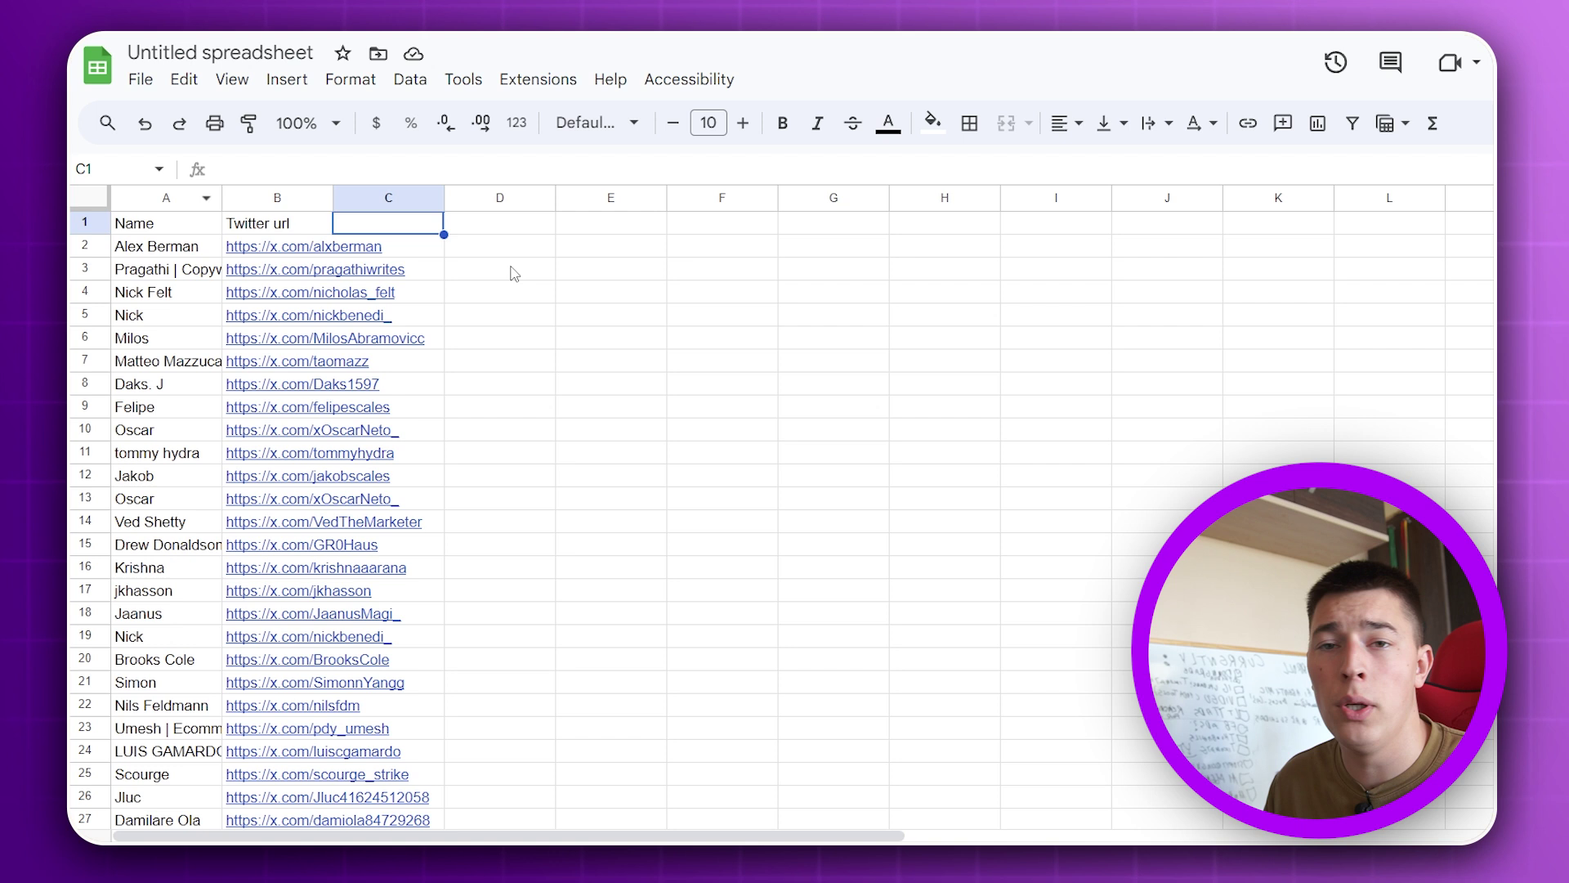
# Copy the full name column into column C and split the copied text into separate columns at the spaces.
pyautogui.click(166, 199)
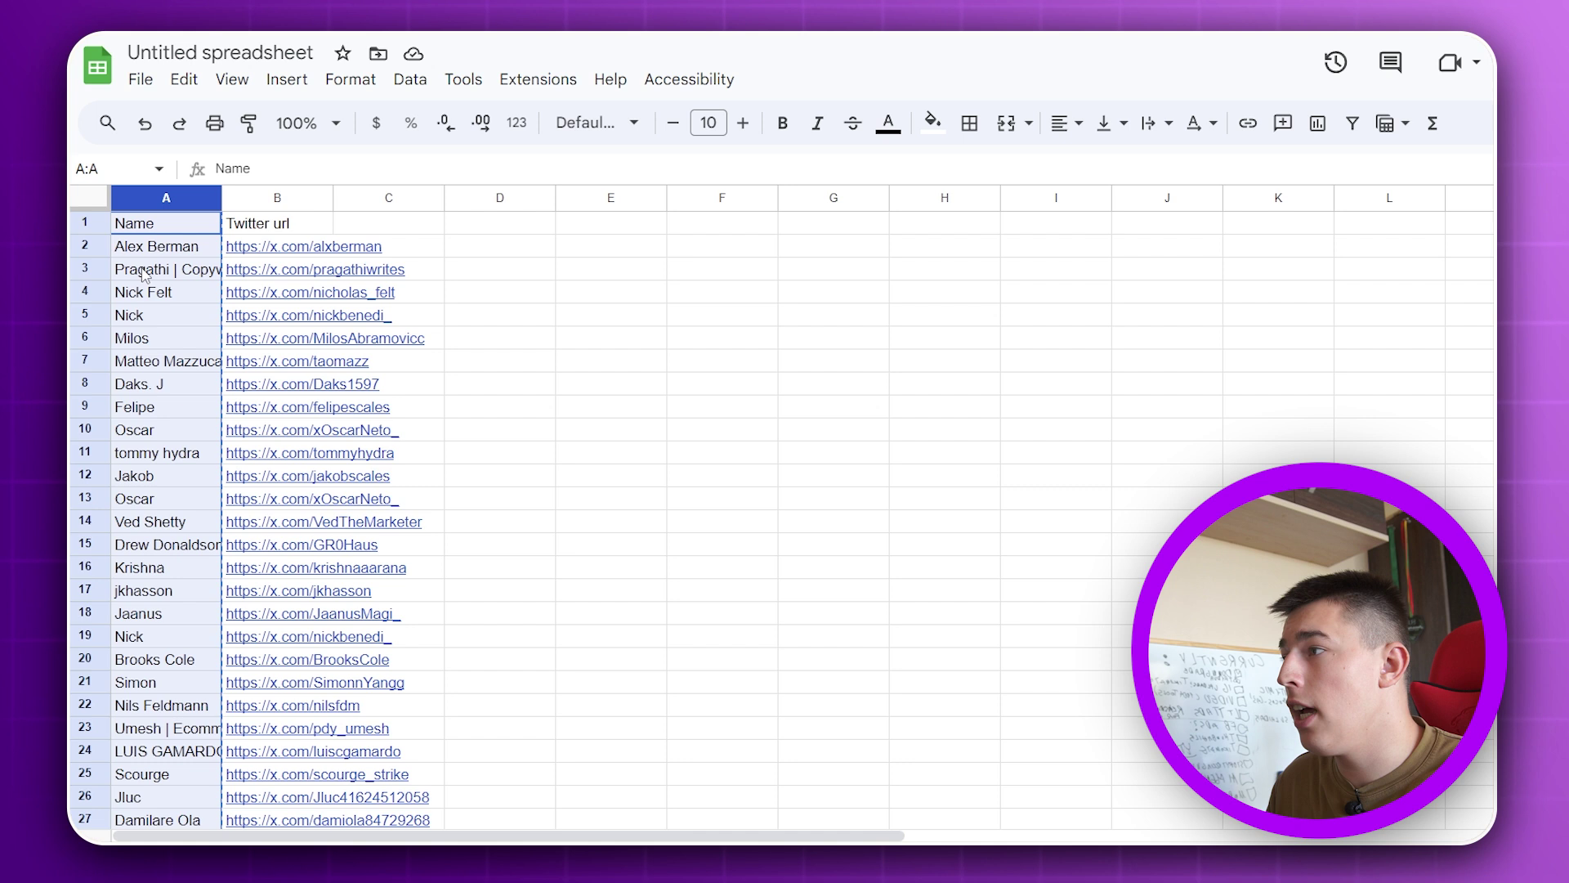
pyautogui.click(395, 204)
pyautogui.hotkey('ctrl', 'v')
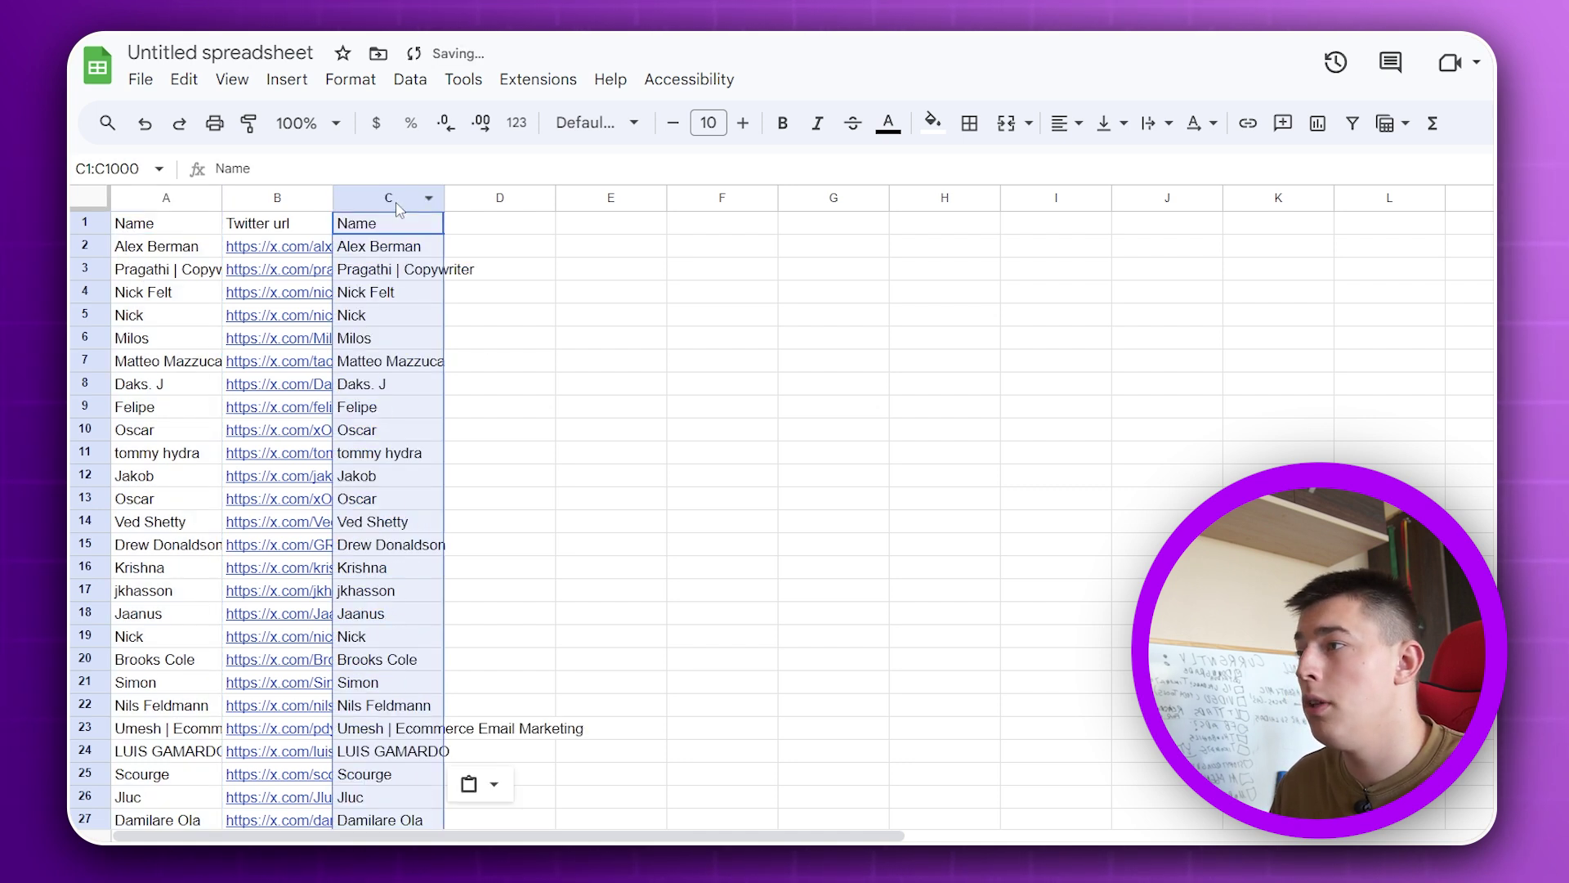
pyautogui.click(408, 79)
pyautogui.click(541, 635)
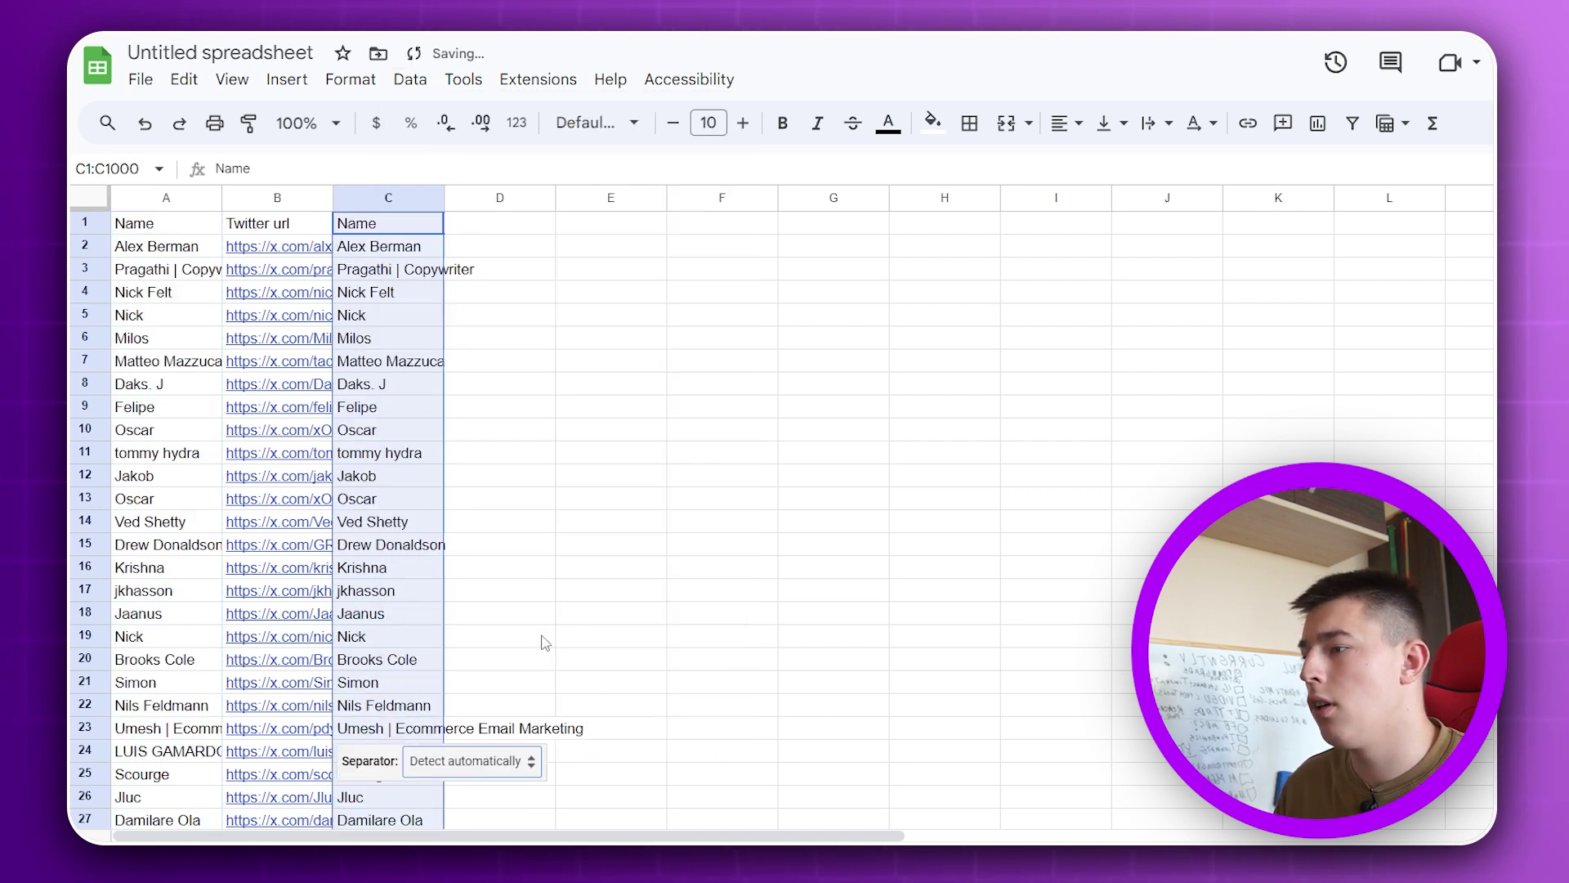
pyautogui.click(491, 774)
pyautogui.click(484, 814)
# Clear the surplus name parts from column D onward so that only first names remain in column C.
pyautogui.moveTo(484, 204); pyautogui.dragTo(1483, 214)
pyautogui.press('Delete')
pyautogui.press('Left')
pyautogui.press('Left')
pyautogui.press('Left')
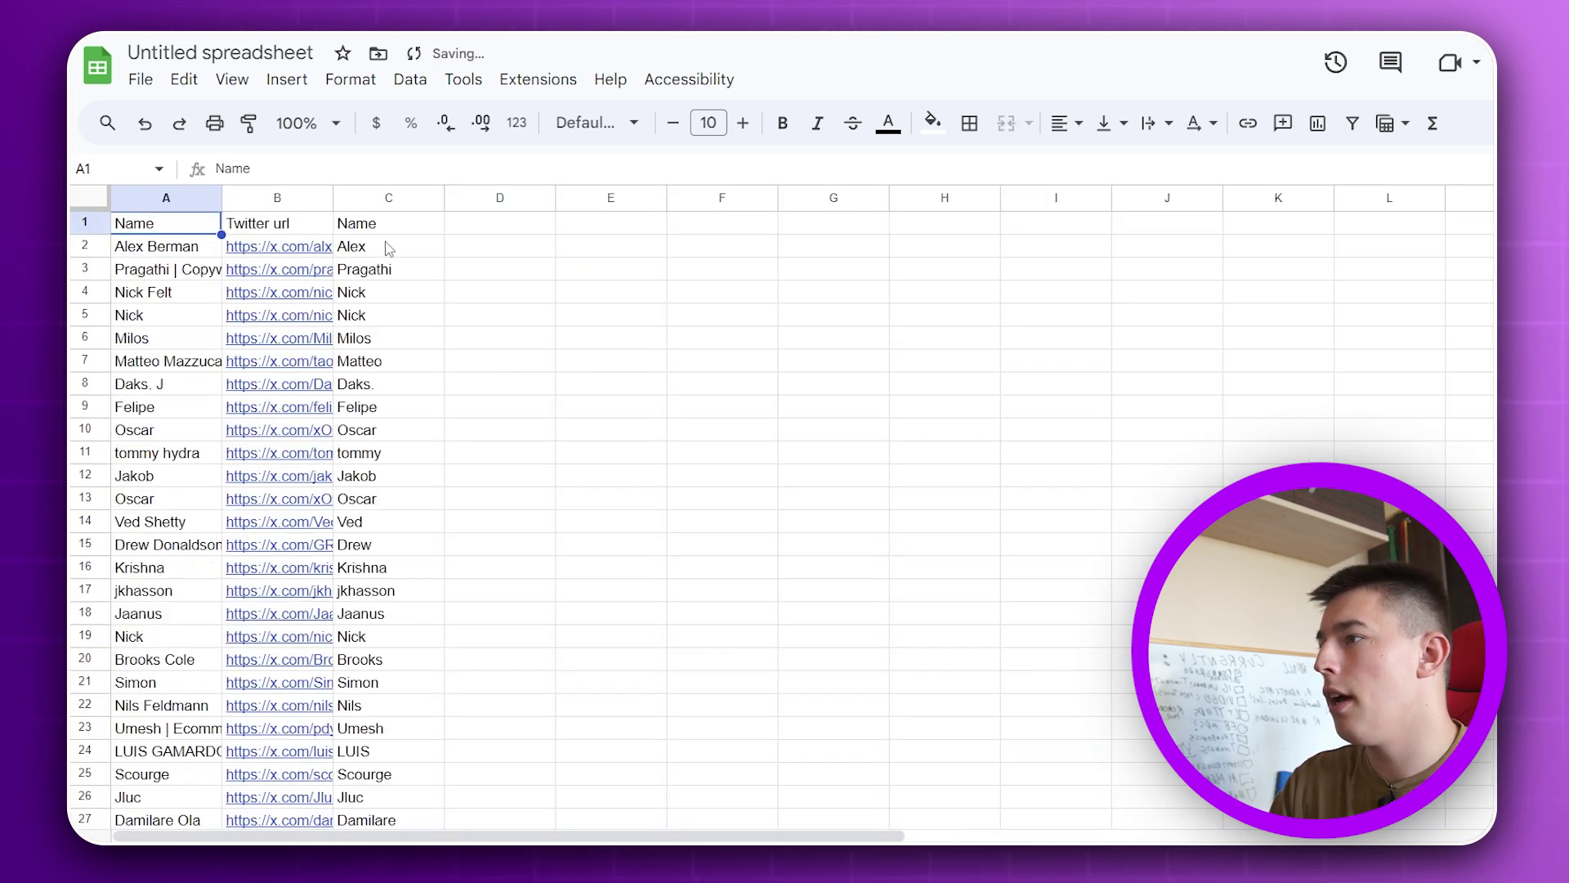
# Examine the split first names in column C against the full names in column A for entries that need cleaning.
pyautogui.click(385, 245)
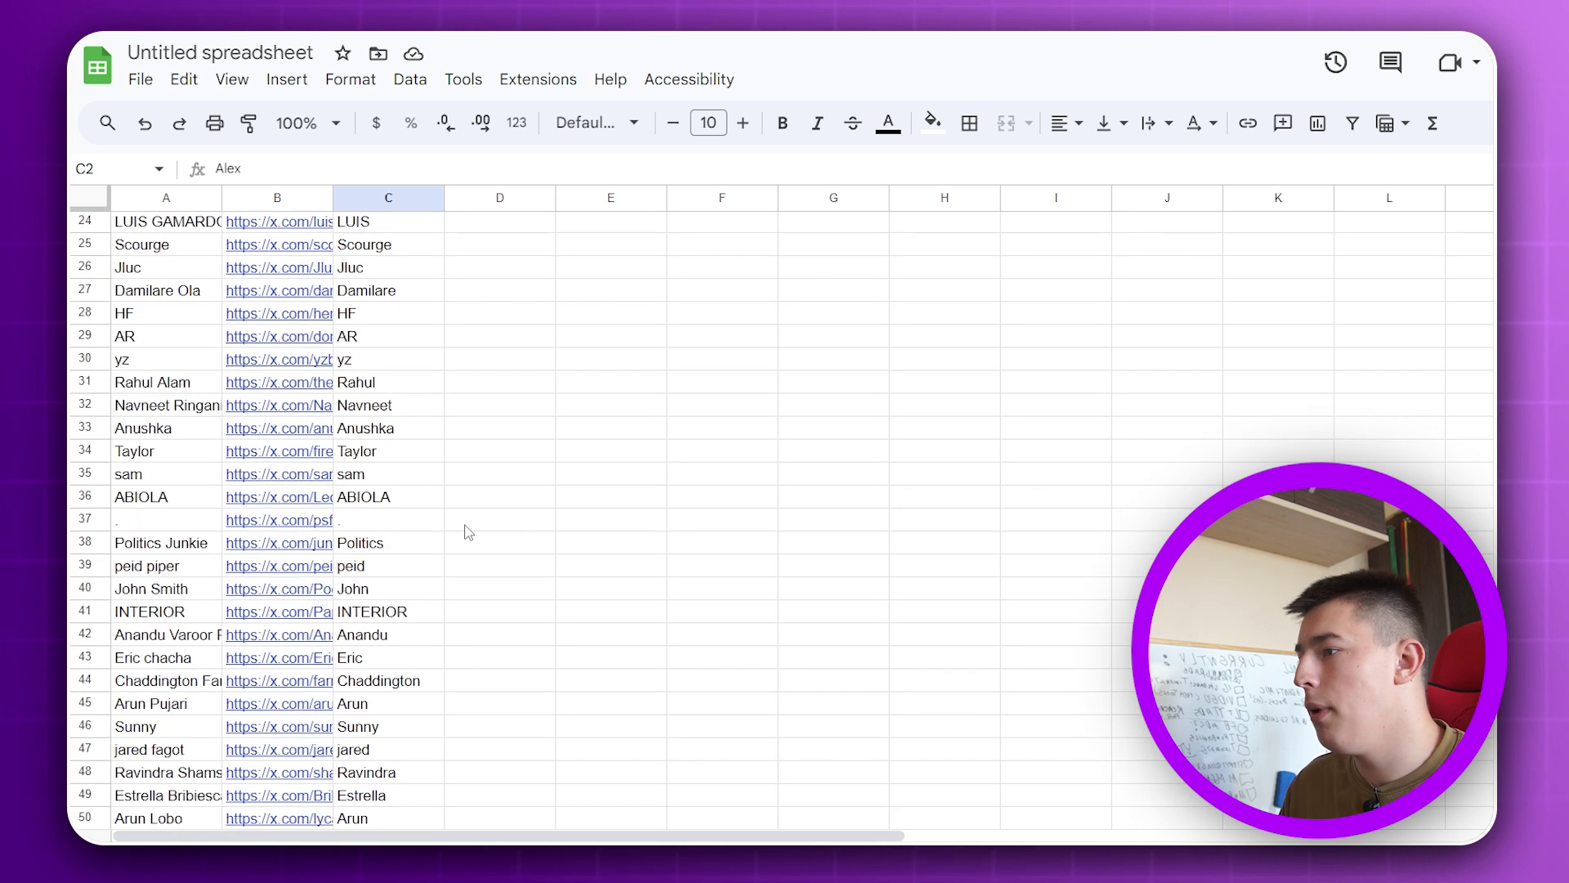
pyautogui.scroll(-7, 393, 555)
pyautogui.click(370, 521)
pyautogui.click(148, 527)
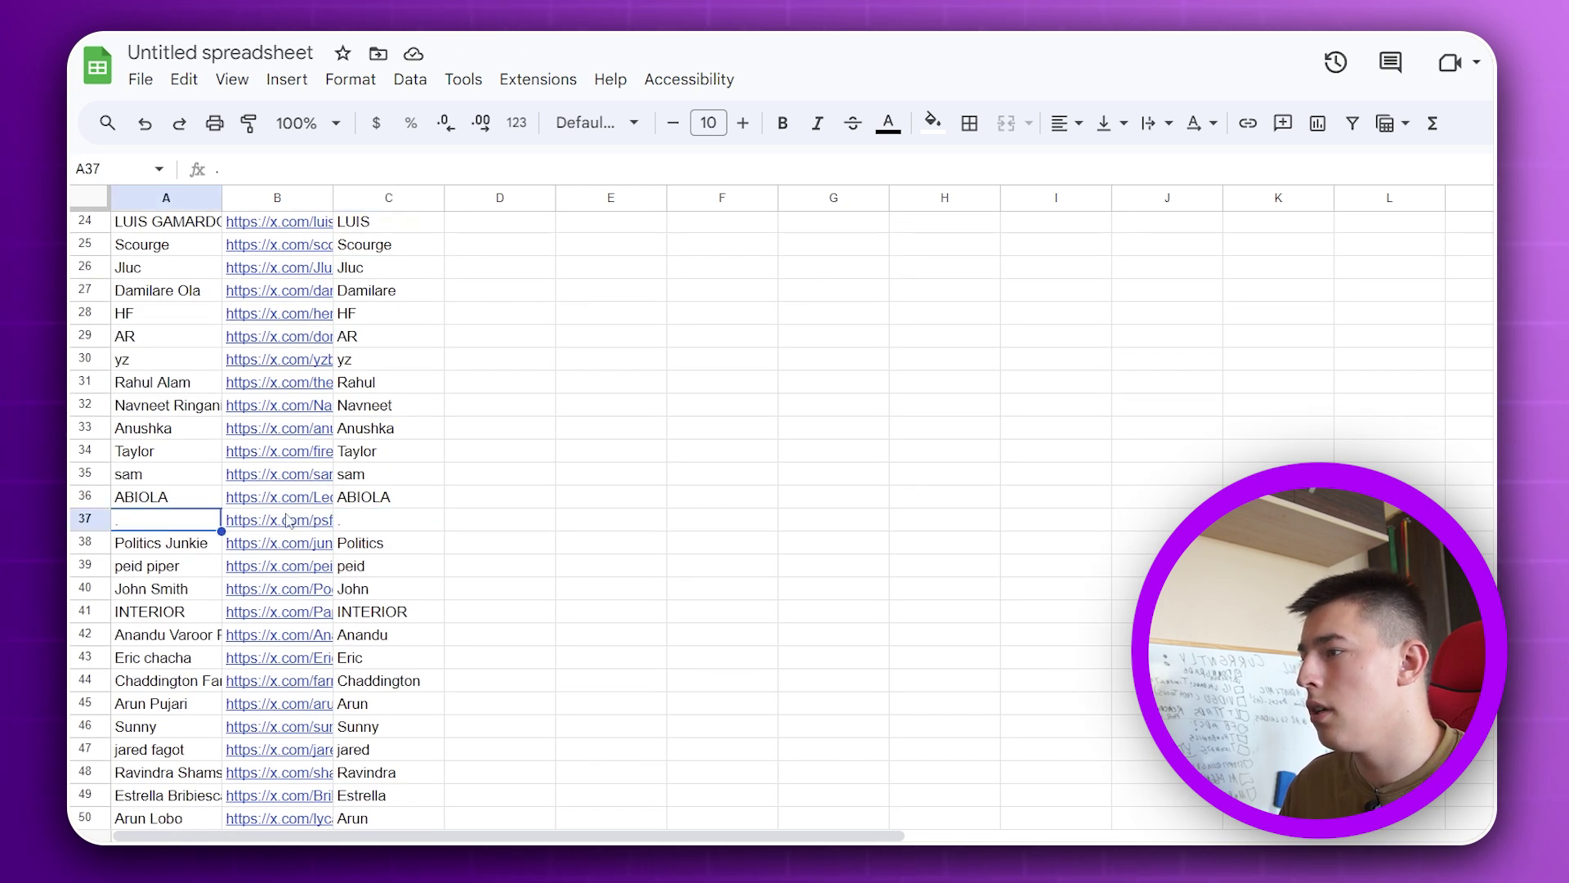
pyautogui.click(368, 365)
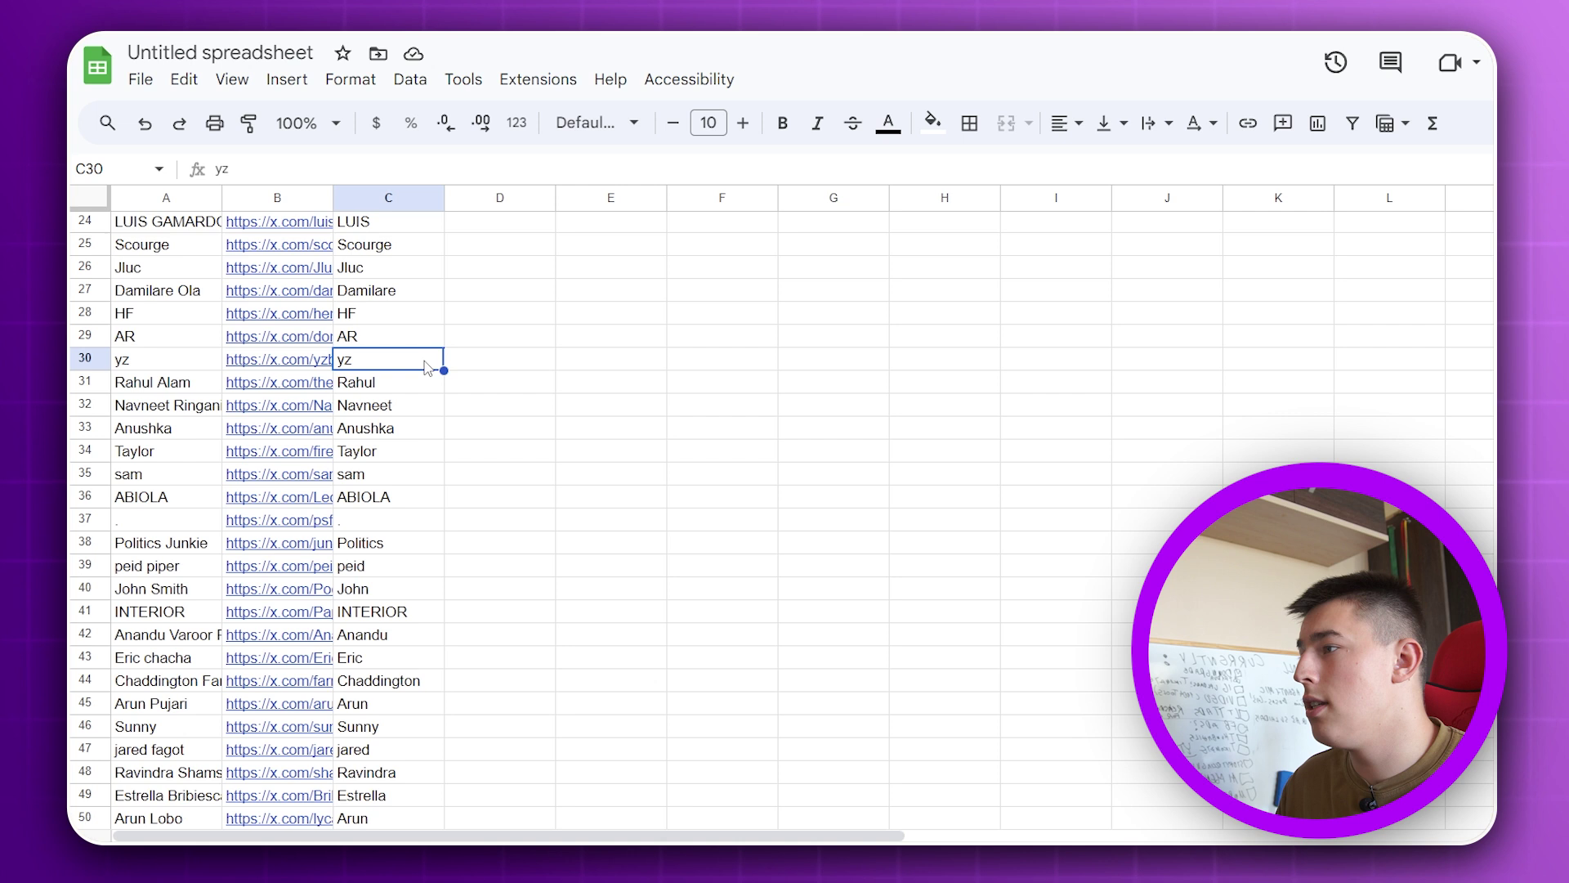
pyautogui.scroll(7, 138, 464)
pyautogui.click(137, 458)
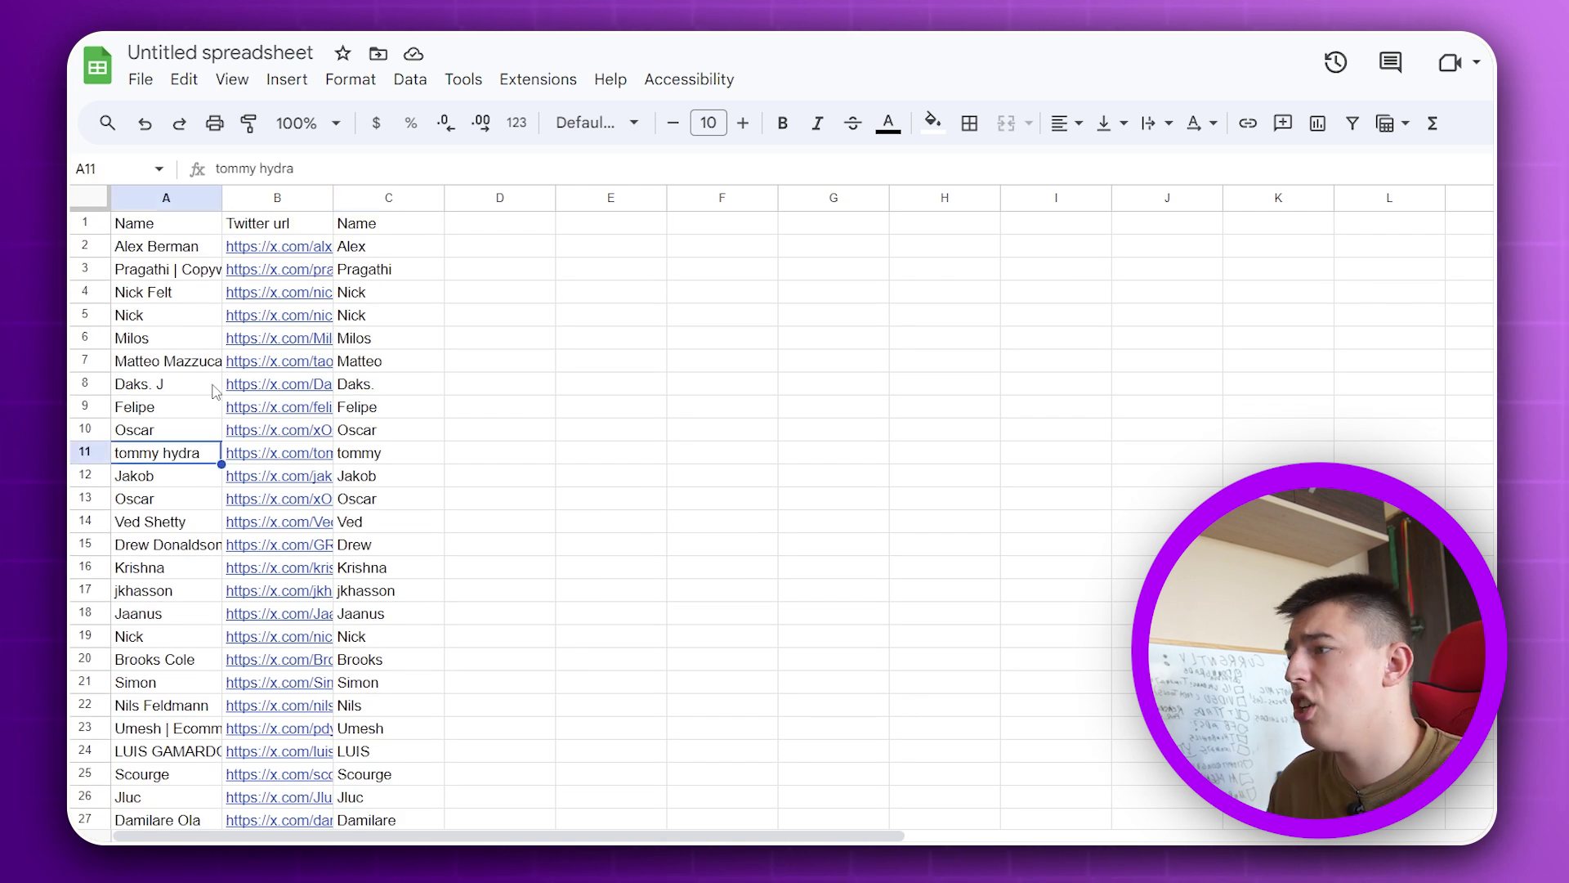
pyautogui.scroll(-10, 152, 520)
pyautogui.scroll(3, 180, 596)
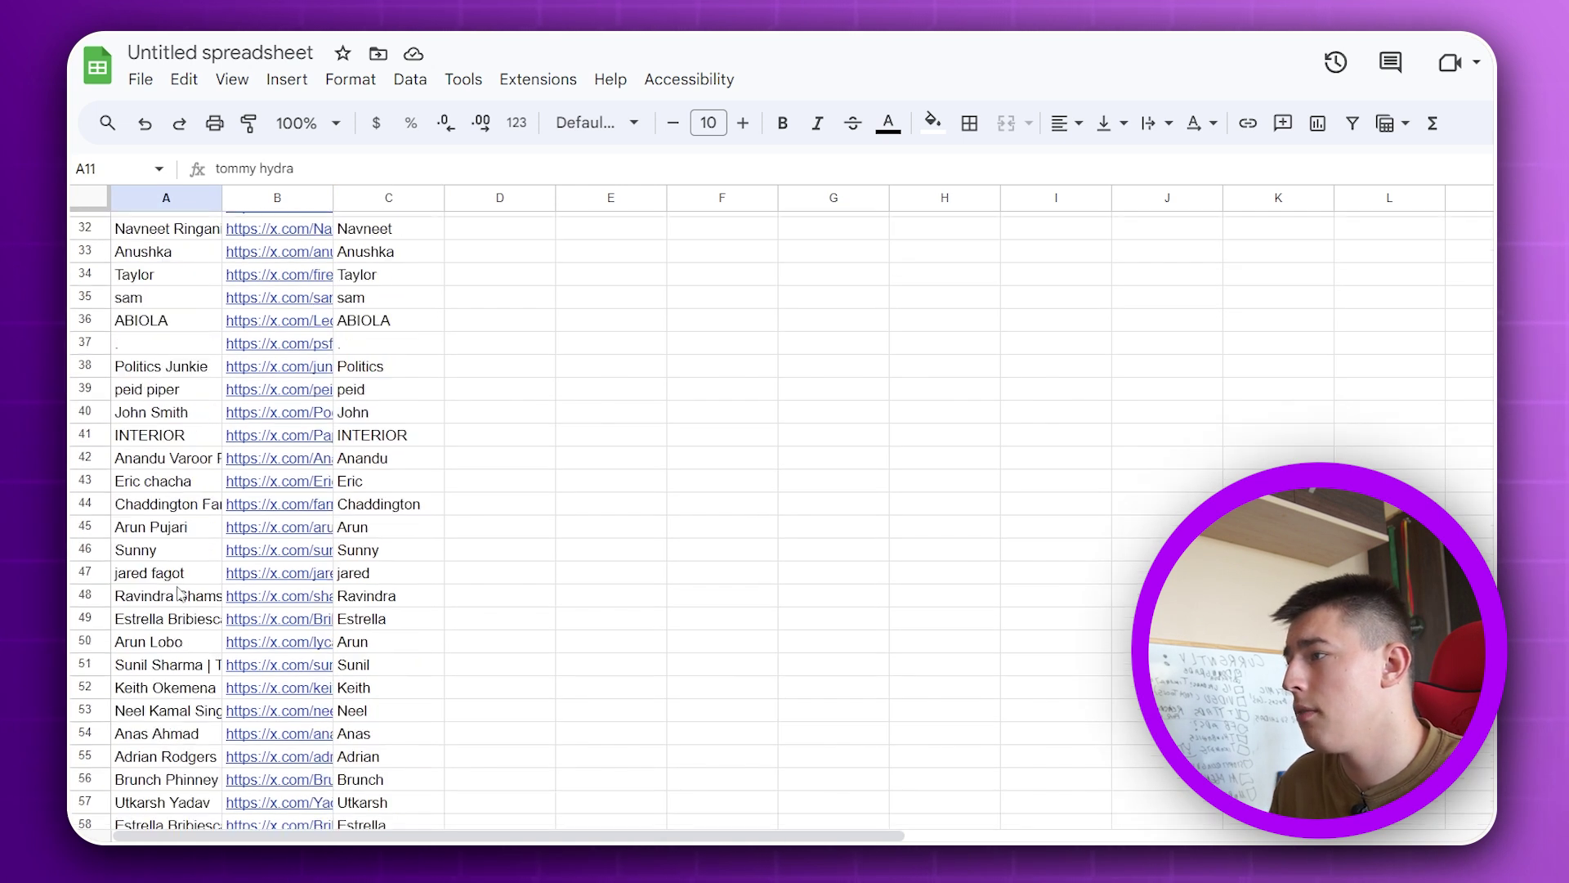
pyautogui.scroll(-12, 199, 420)
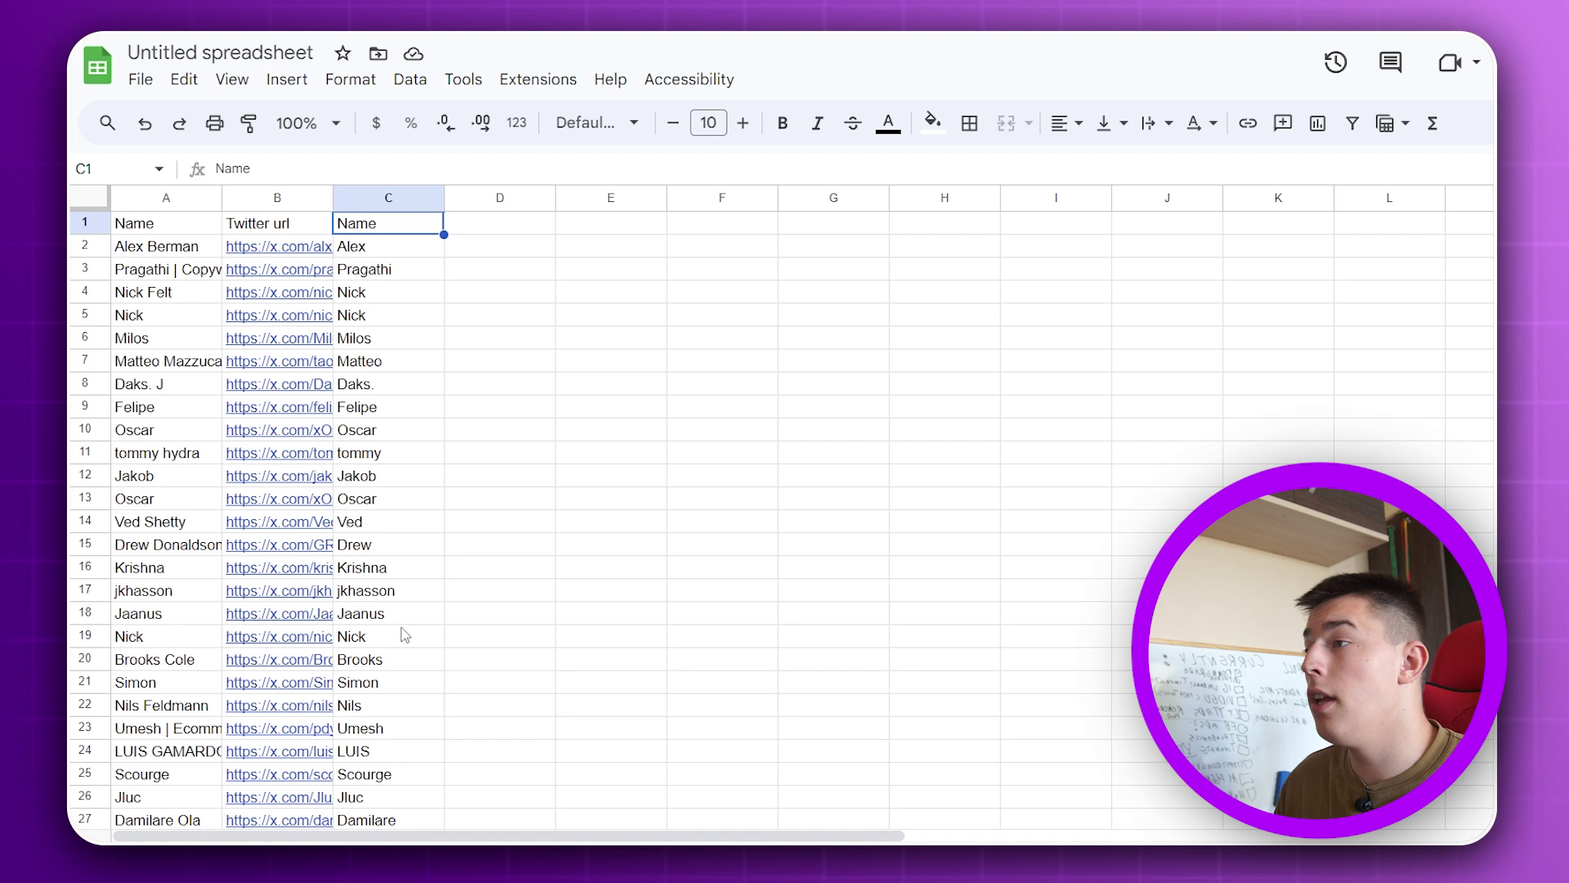
pyautogui.click(524, 227)
pyautogui.click(523, 248)
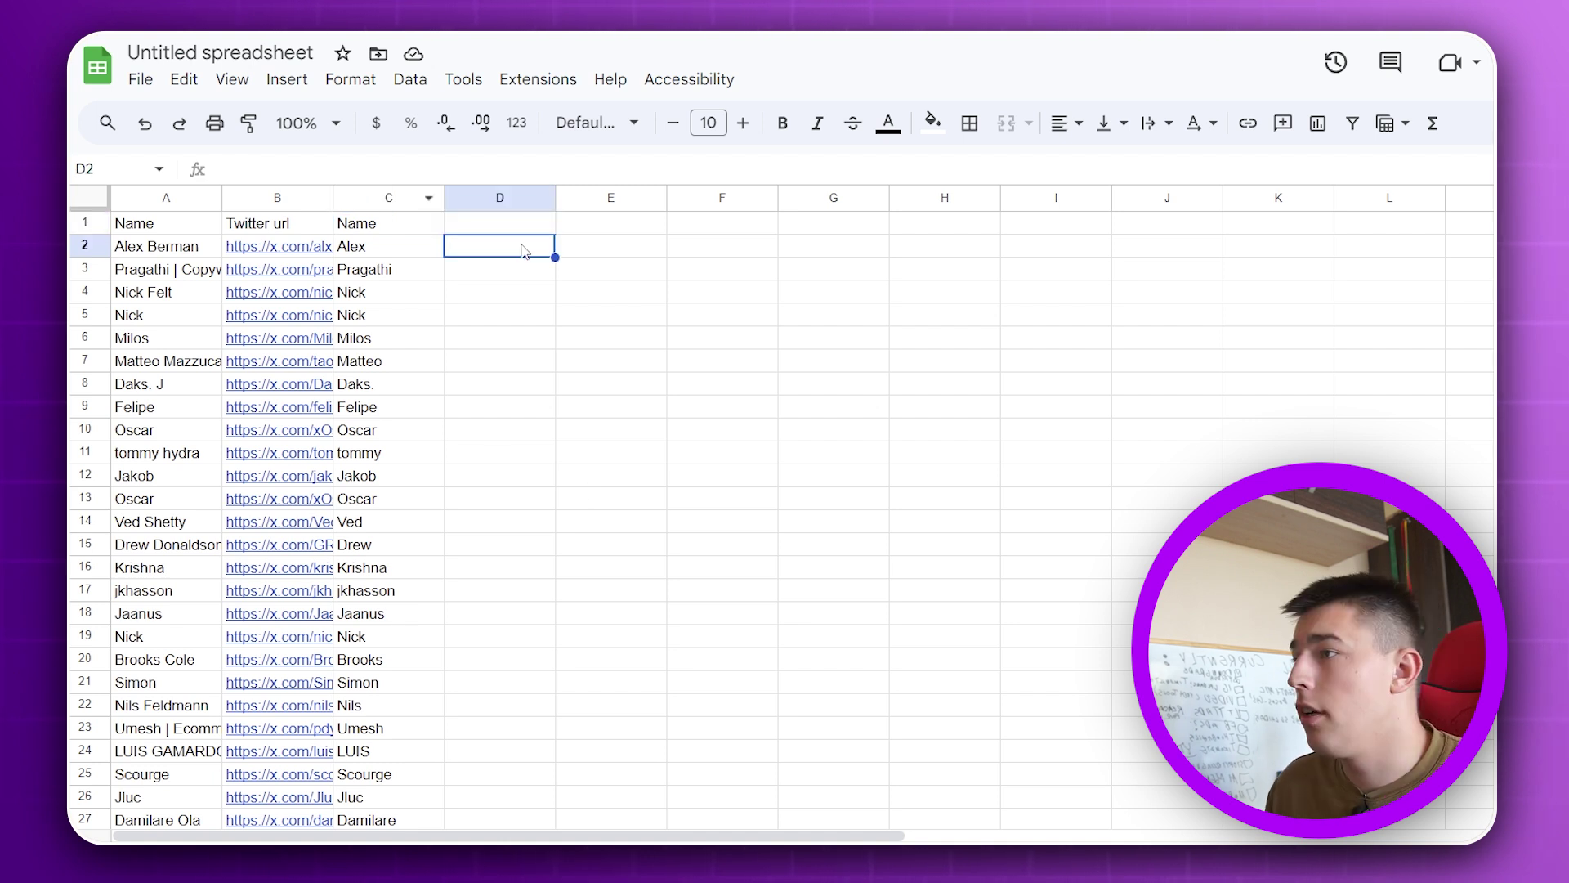
pyautogui.press('Up')
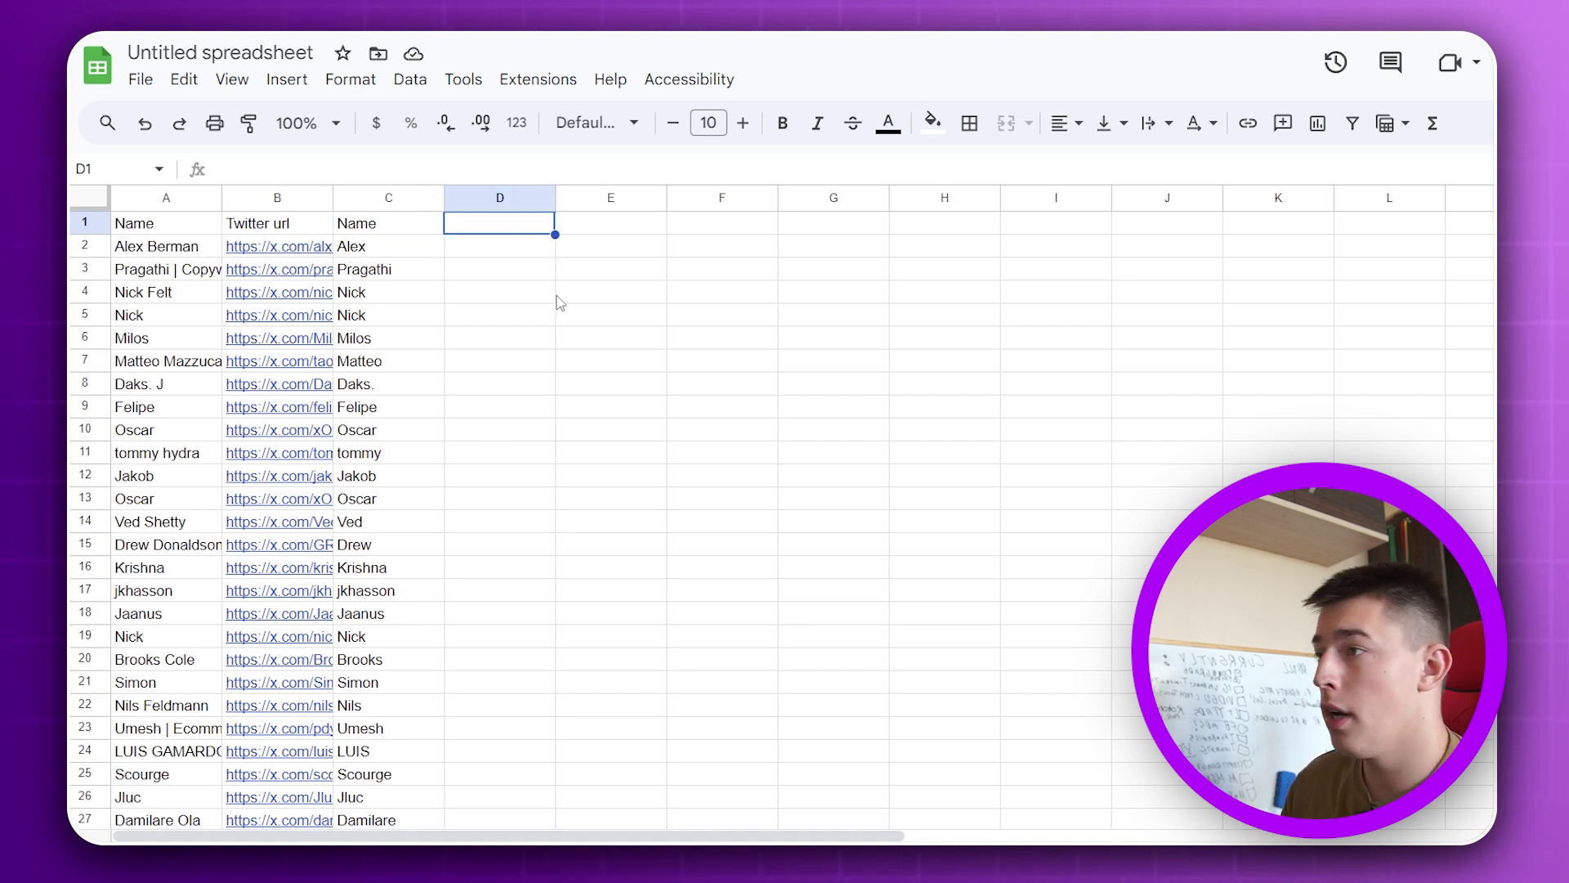
pyautogui.click(503, 248)
pyautogui.write('=')
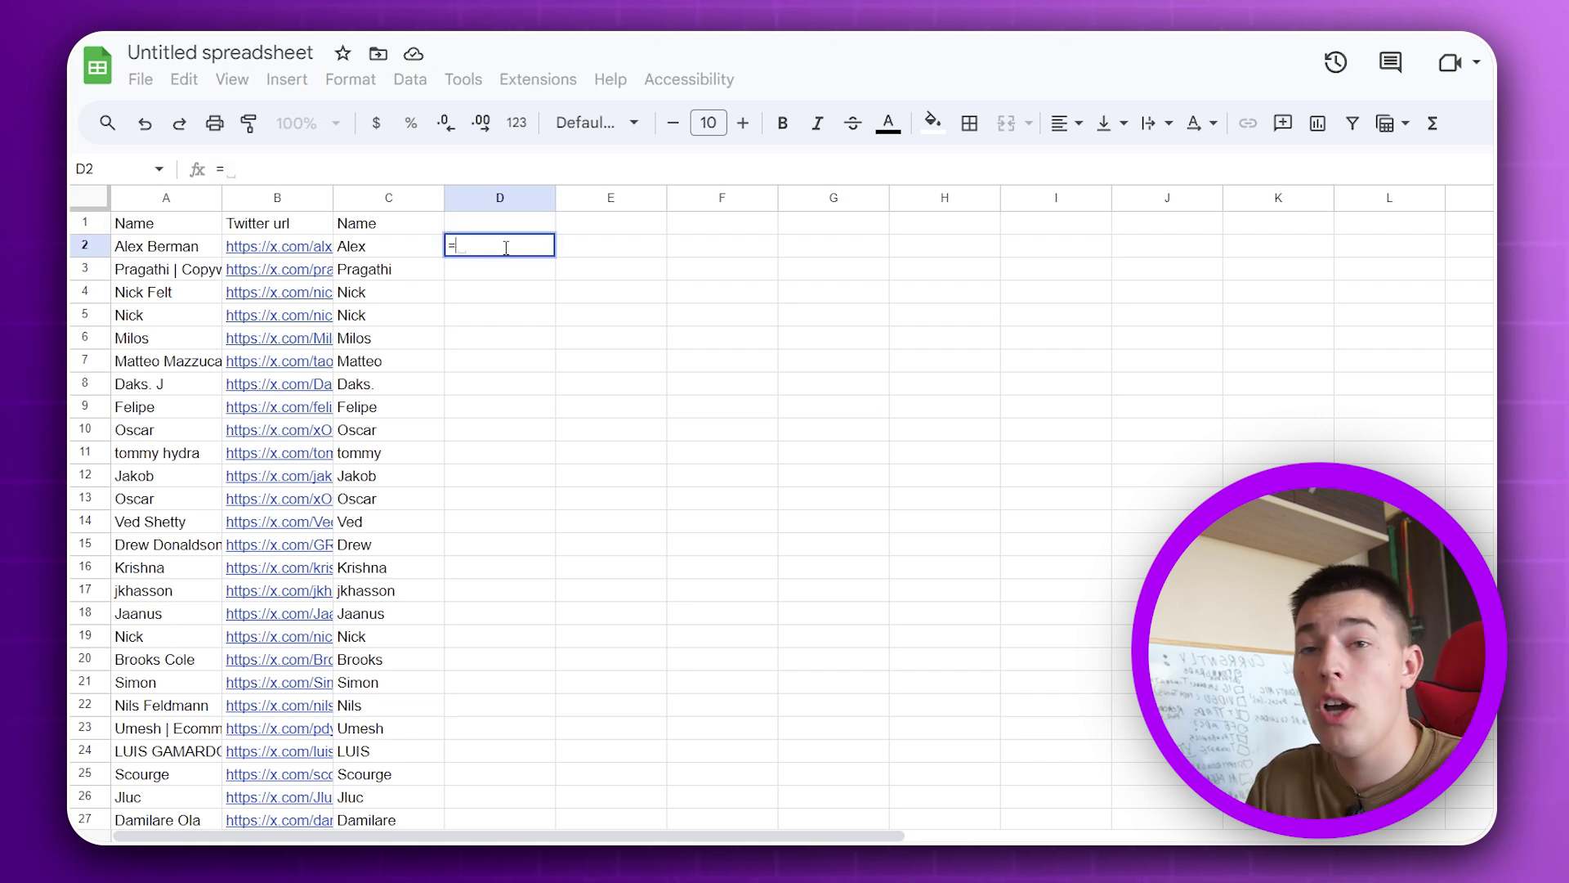
pyautogui.click(494, 293)
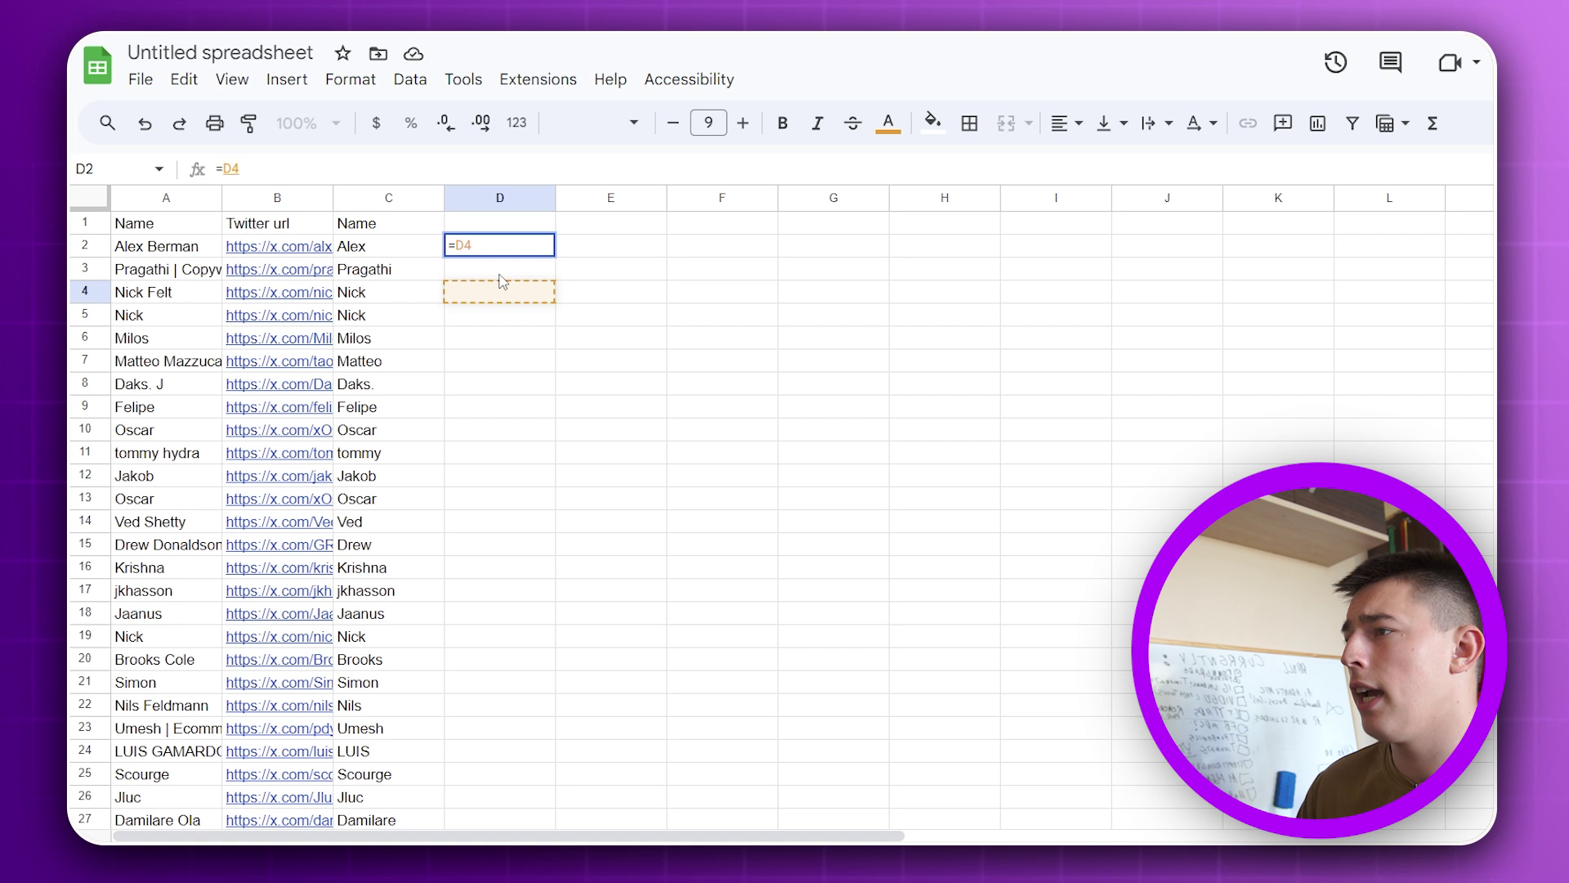
pyautogui.press('Return')
# Begin a message formula in D2 that joins the greeting "Hi " with the first name in C2.
pyautogui.click(500, 255)
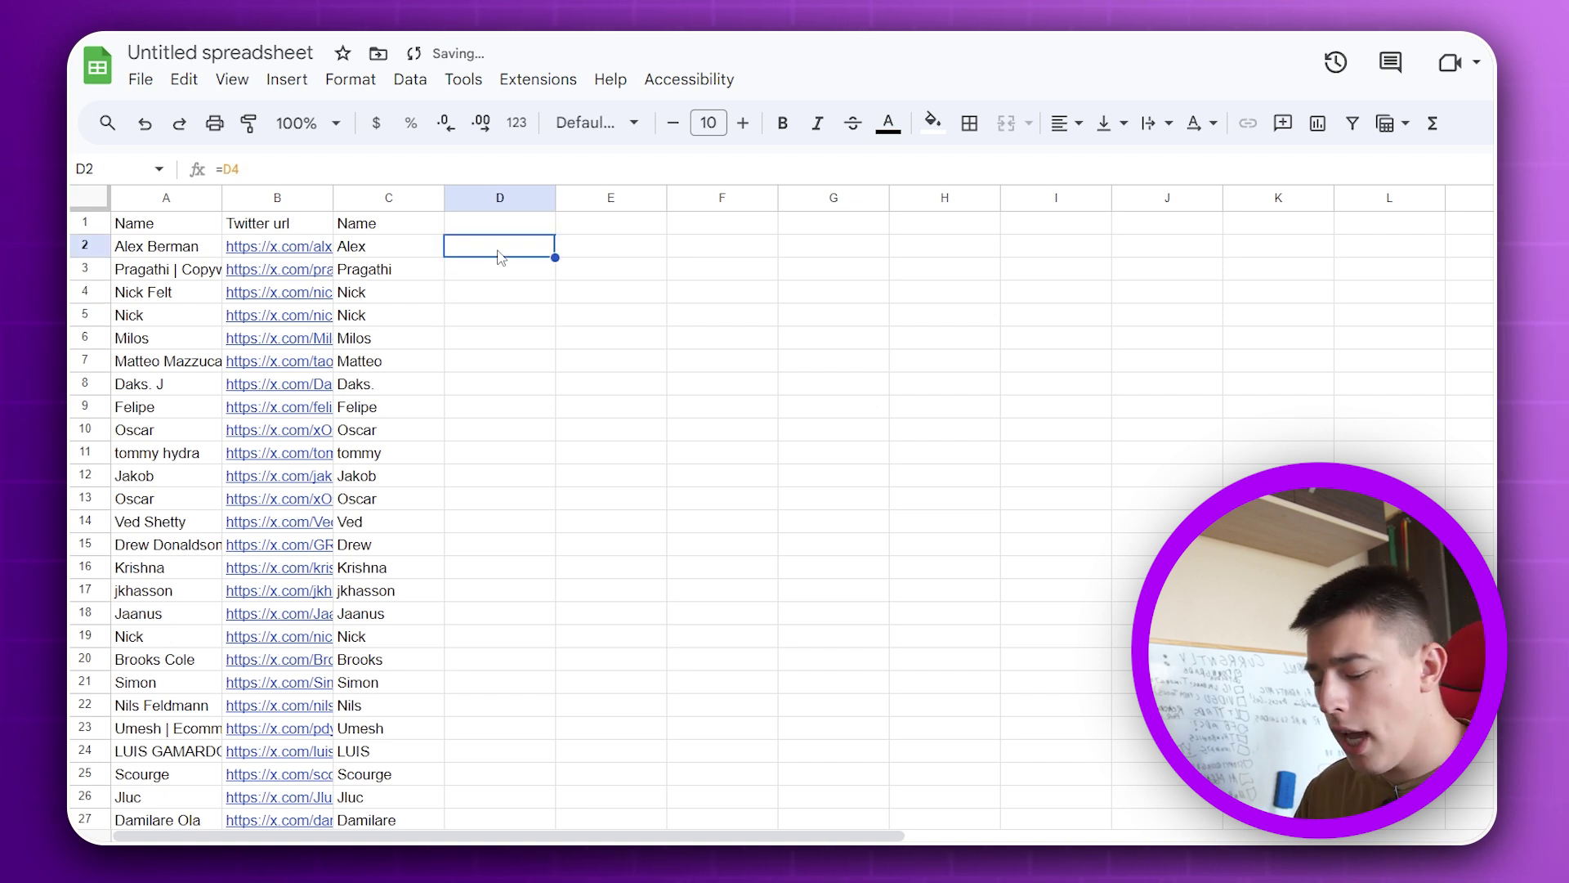
pyautogui.write('=')
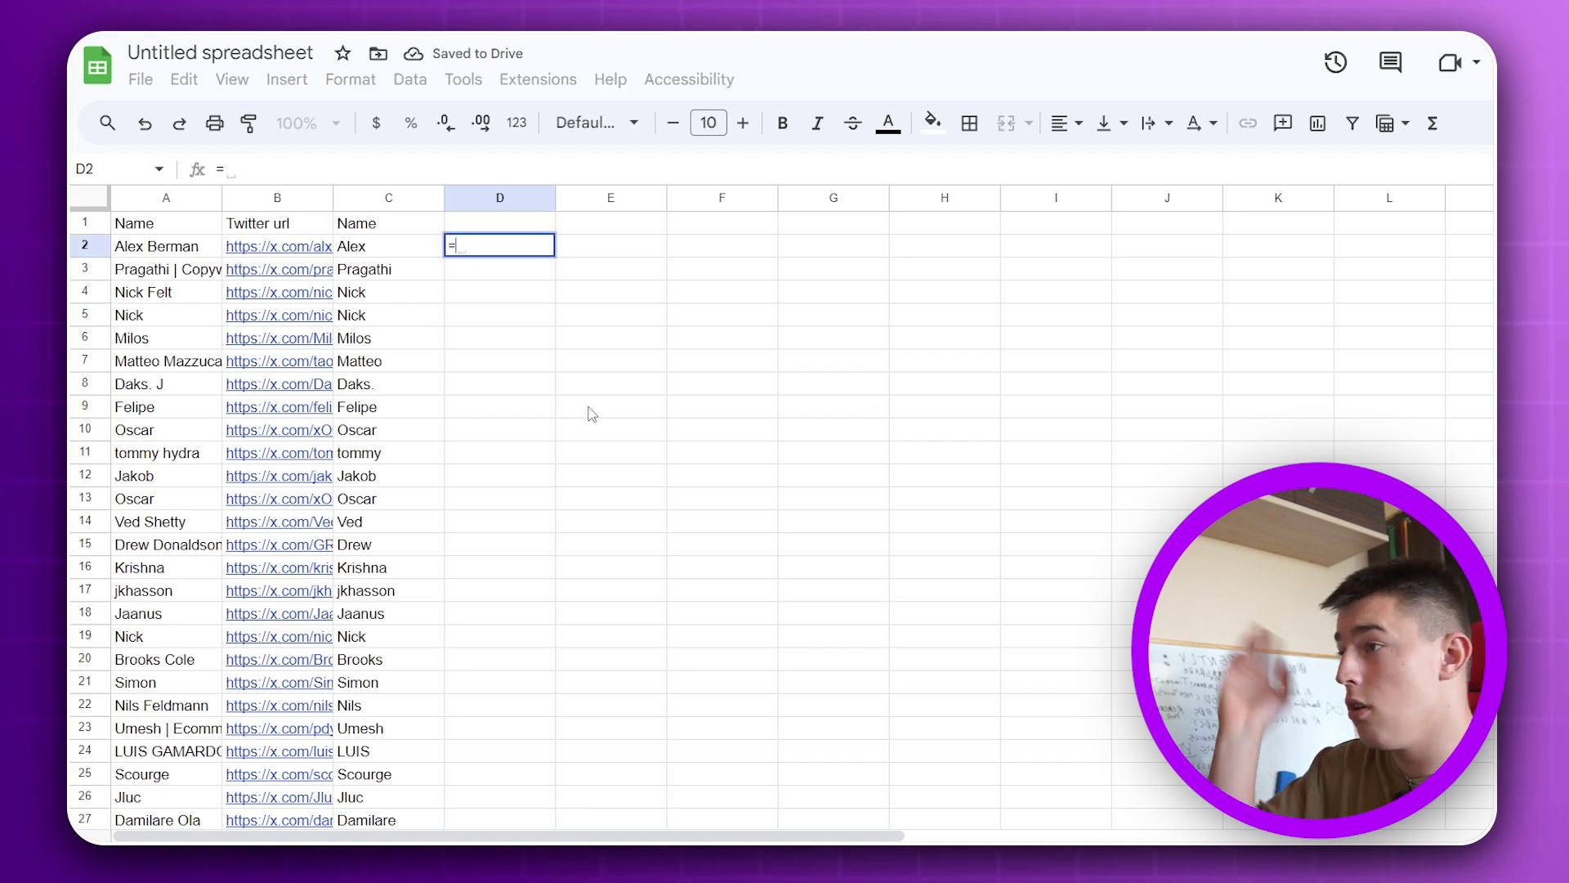
pyautogui.write('"Hi "')
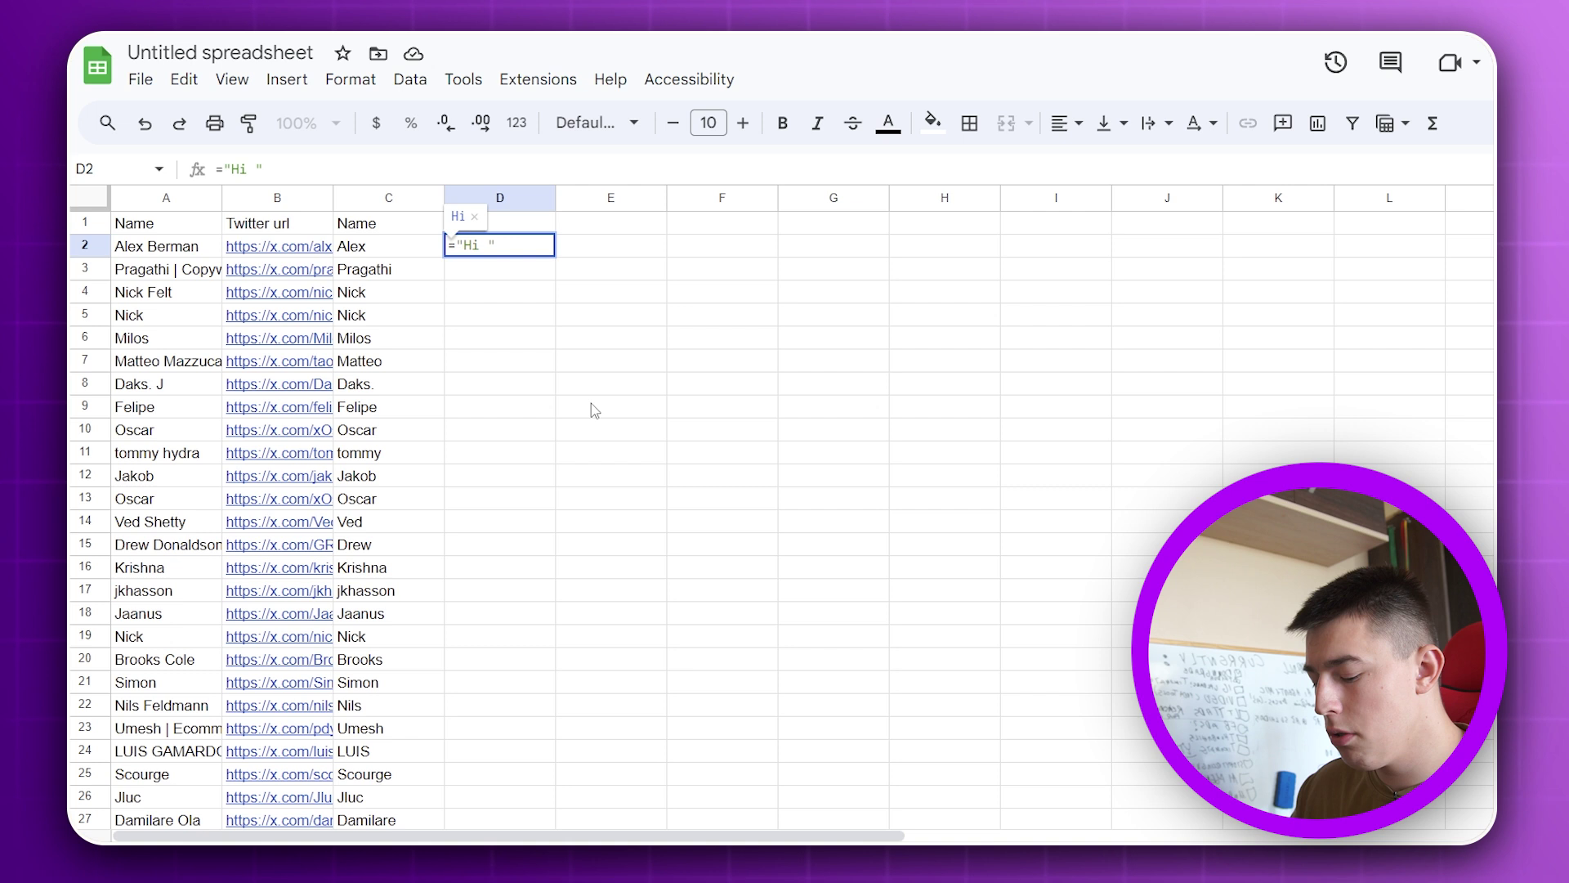
pyautogui.write(' &')
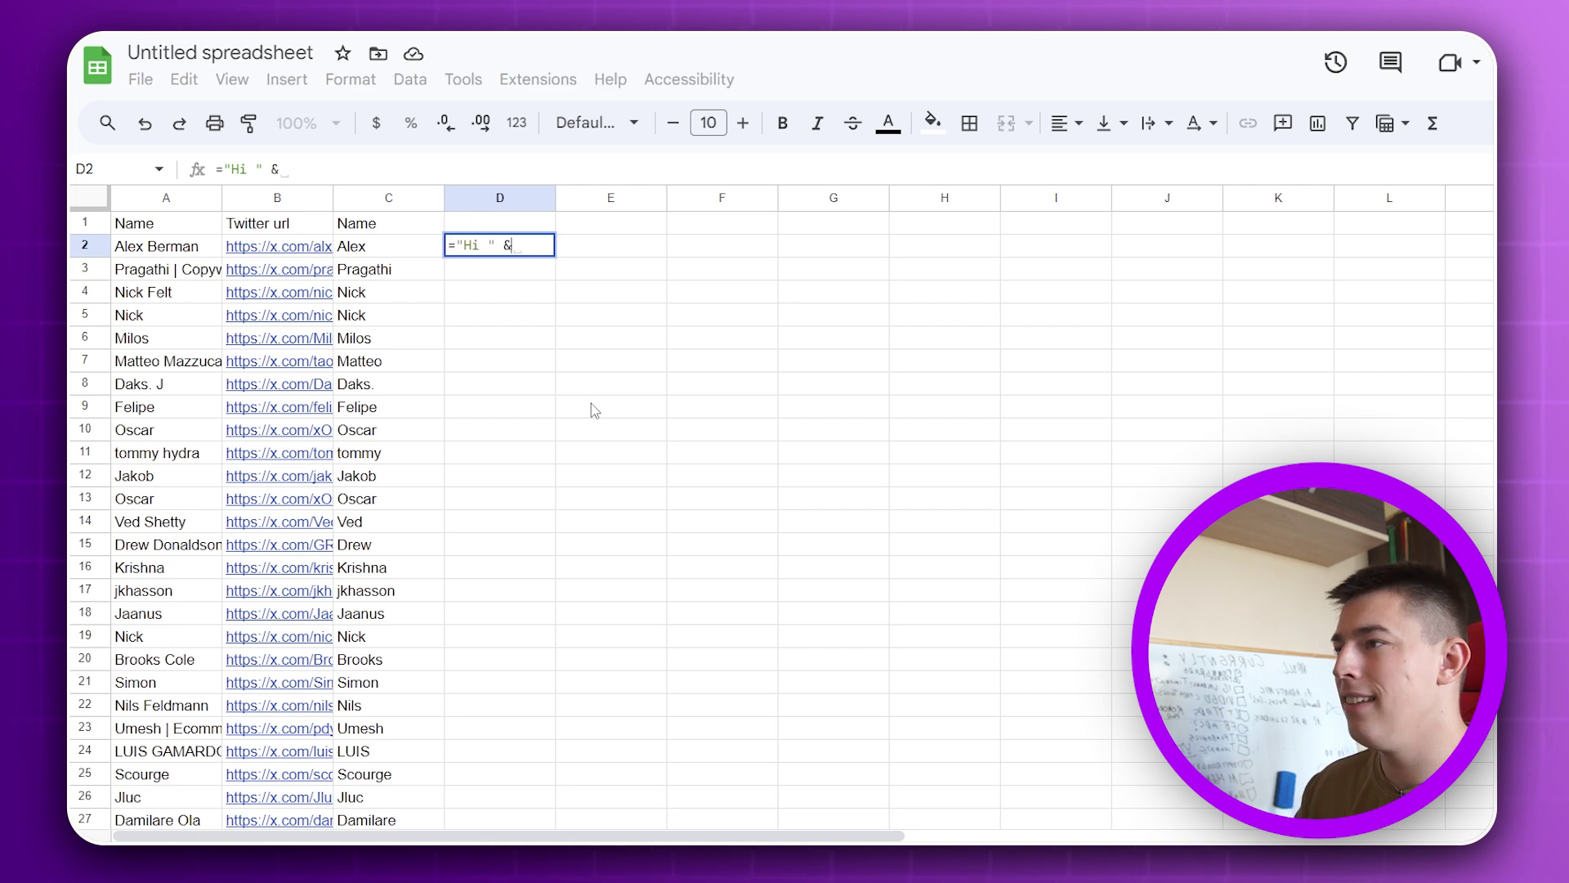
pyautogui.click(401, 251)
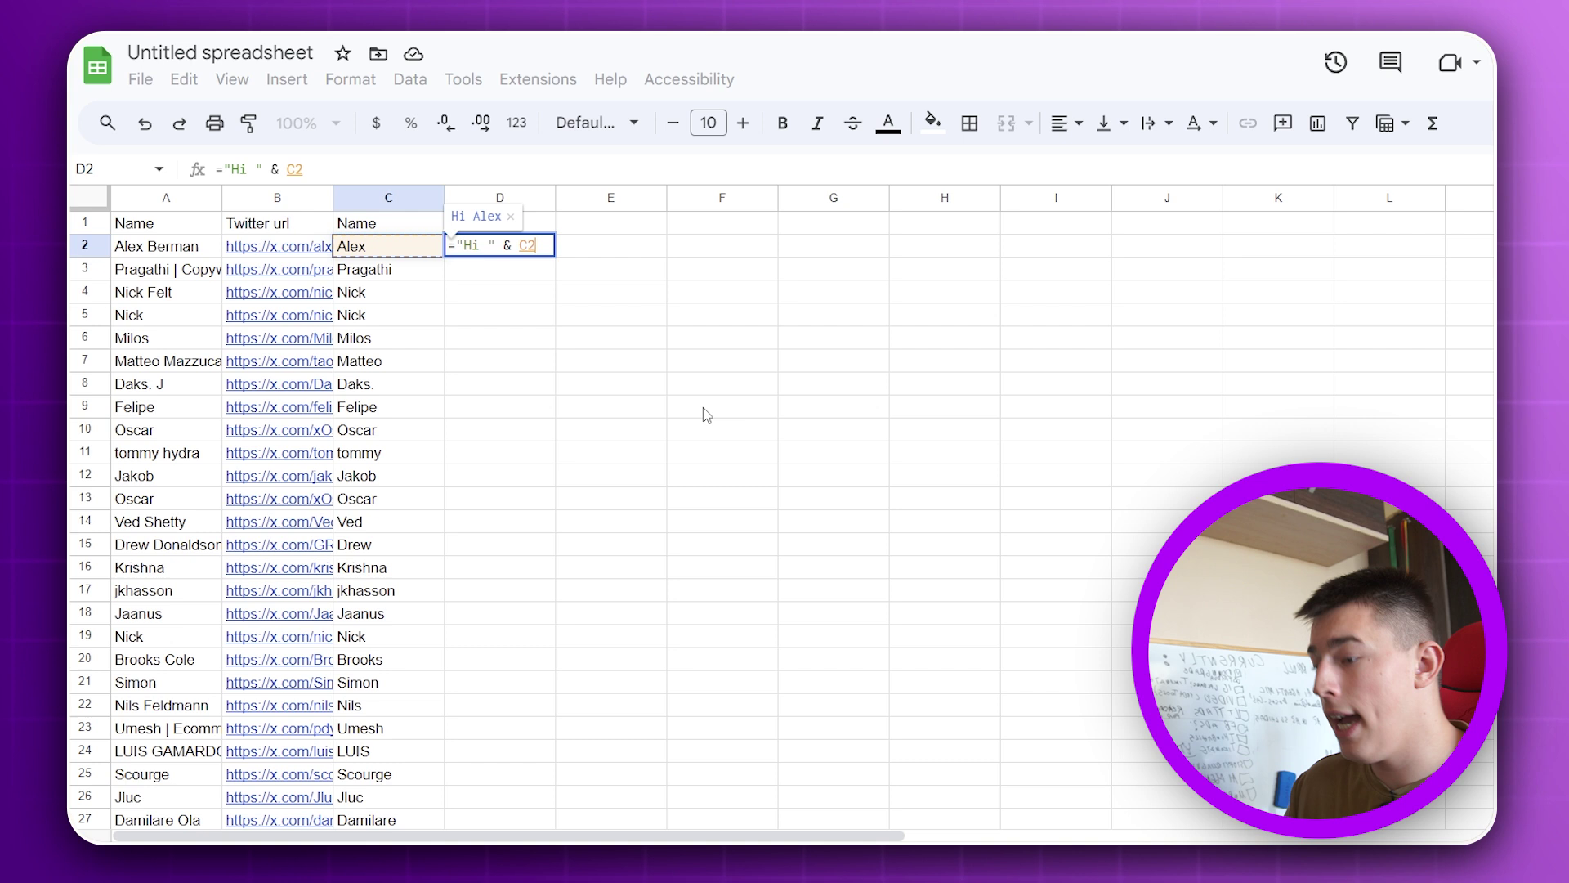
# Append the text " Do you have any issues with deliverability?" to the D2 formula and commit it.
pyautogui.write('& " ')
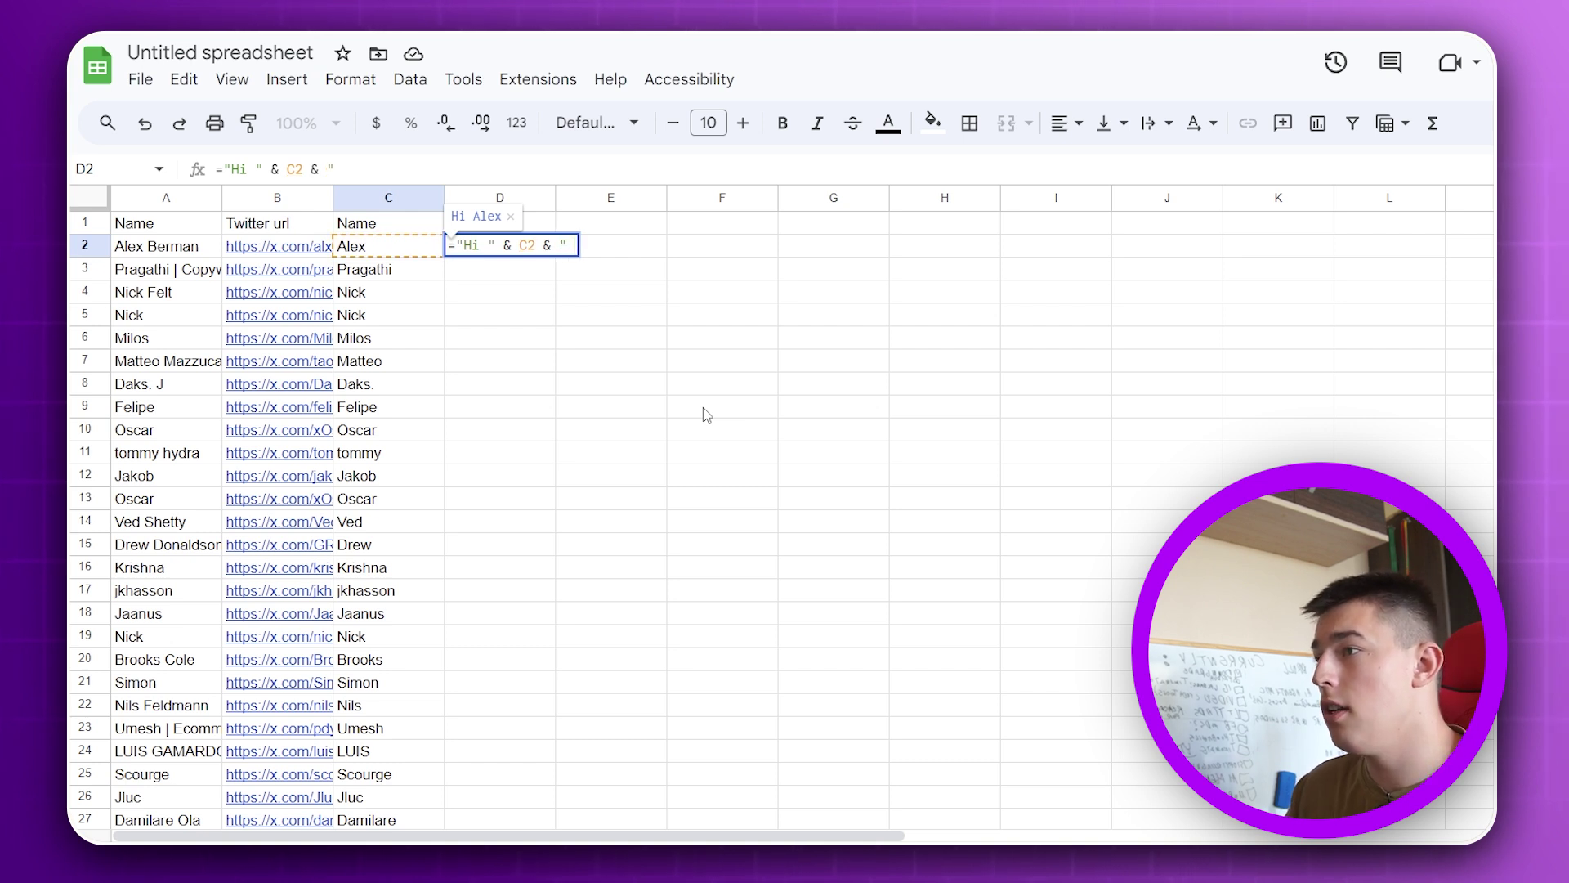
pyautogui.write('Do youi ha')
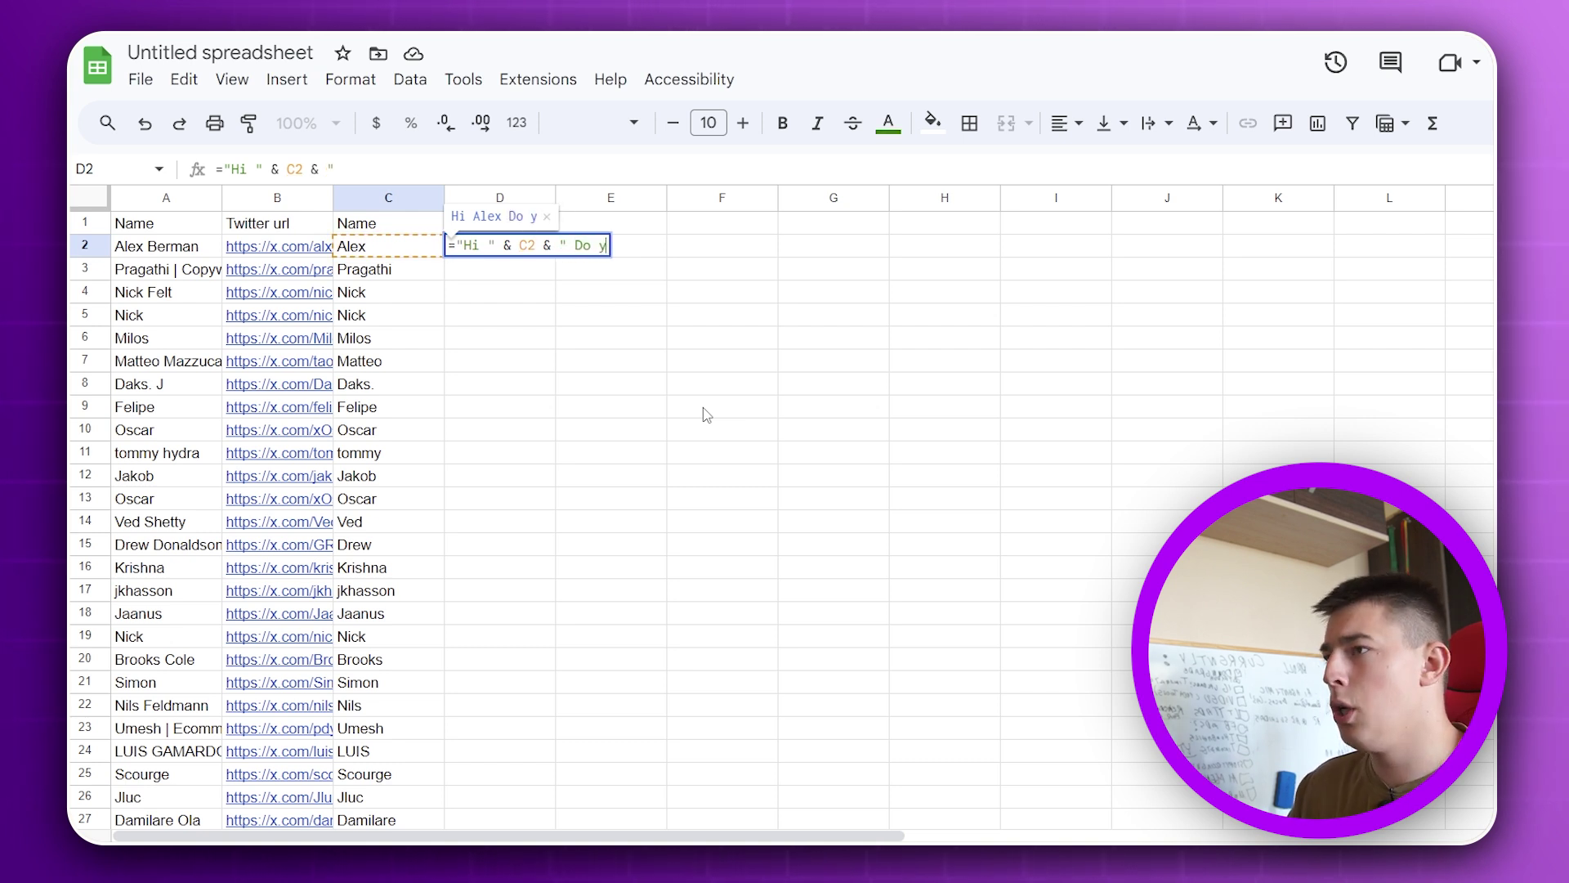
pyautogui.press('BackSpace')
pyautogui.press('BackSpace')
pyautogui.press('BackSpace')
pyautogui.press('BackSpace')
pyautogui.write('hace a')
pyautogui.press('BackSpace')
pyautogui.press('BackSpace')
pyautogui.press('BackSpace')
pyautogui.press('BackSpace')
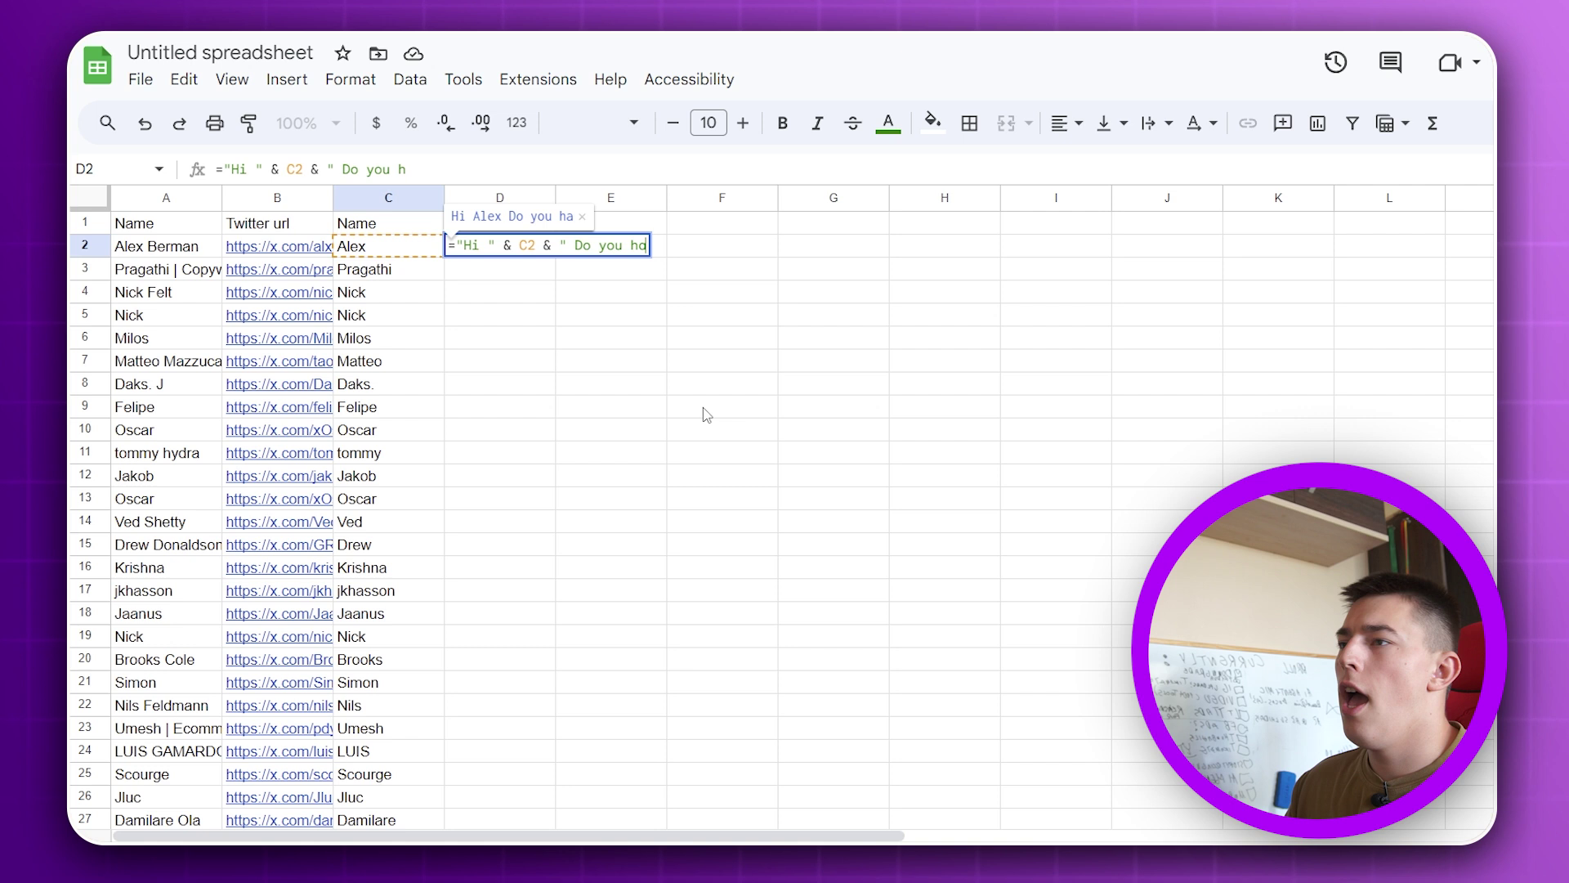
pyautogui.write('ve any issues with de')
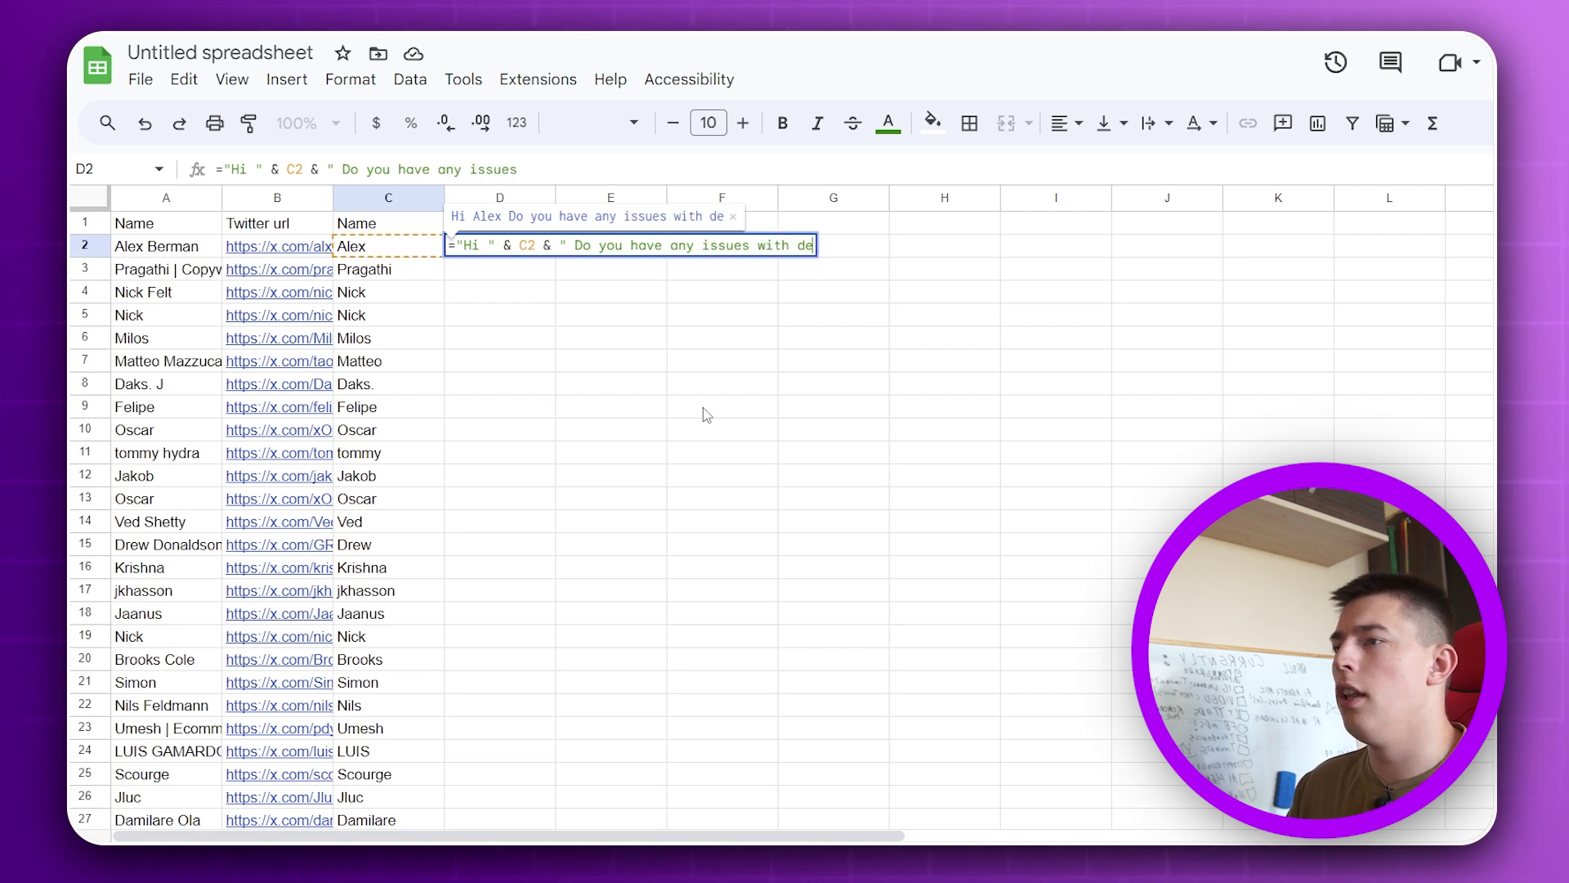
pyautogui.write('liverability?')
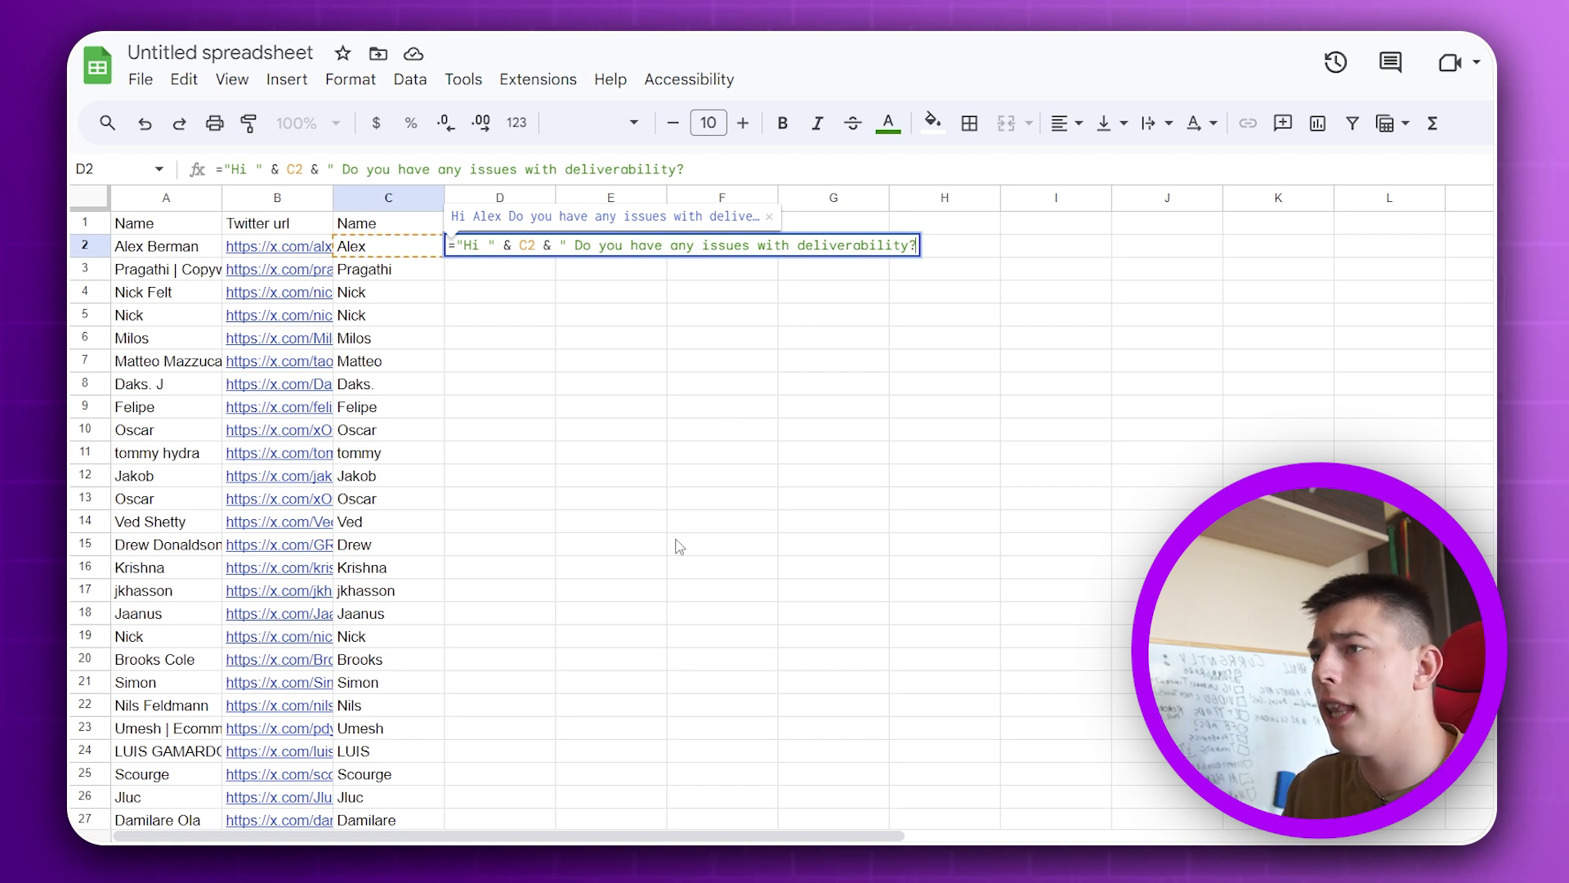
pyautogui.hotkey('shift', 'Return')
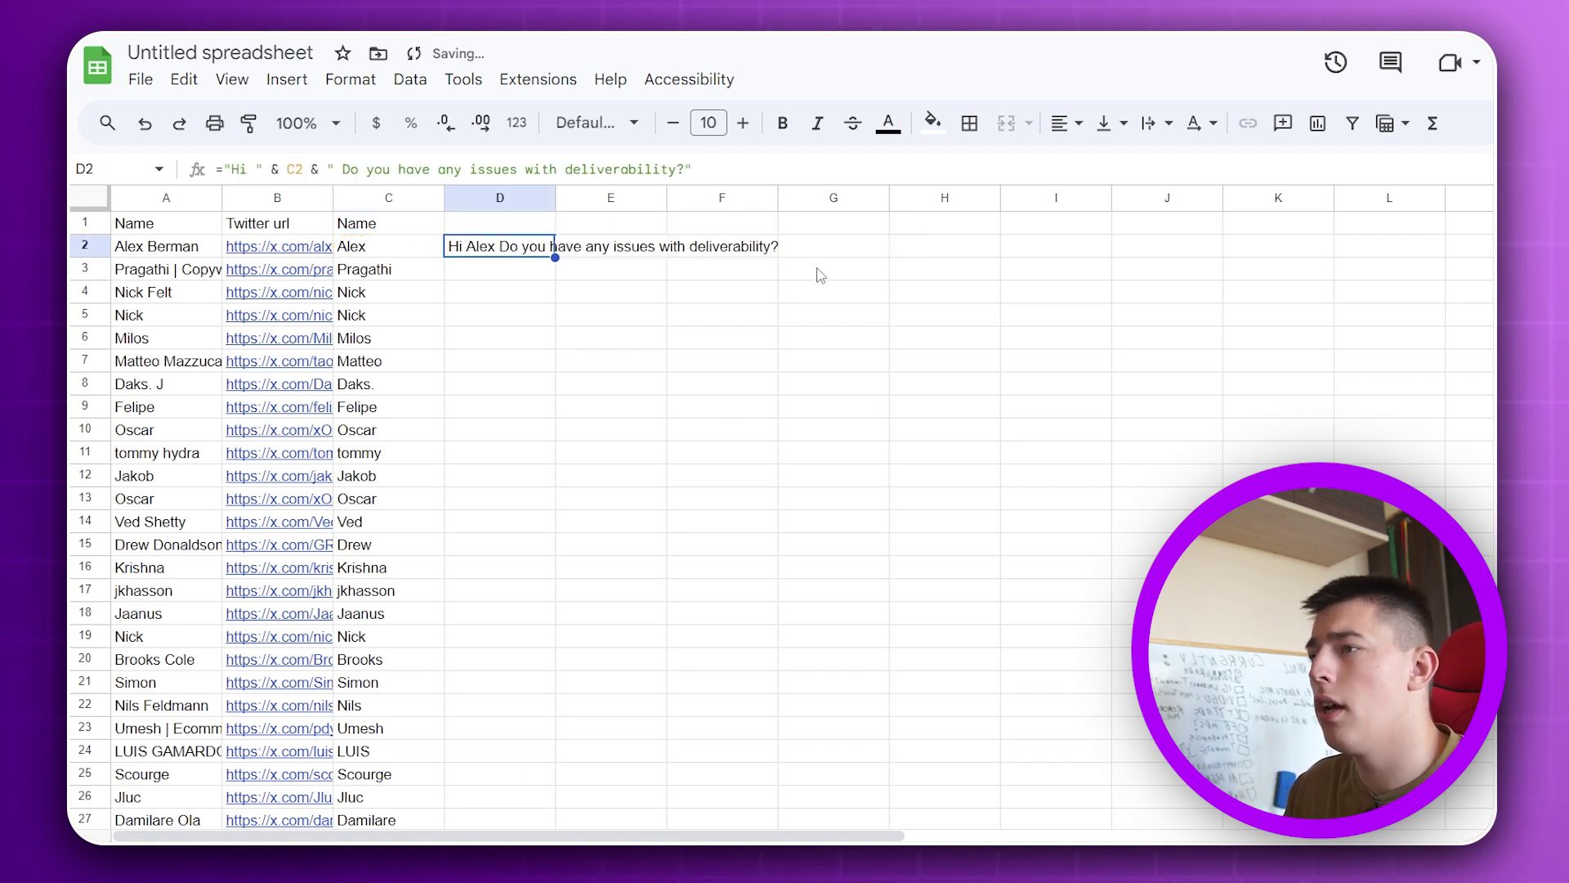
# Copy the full D2 message formula into a new blank Notepad document.
pyautogui.press('super')
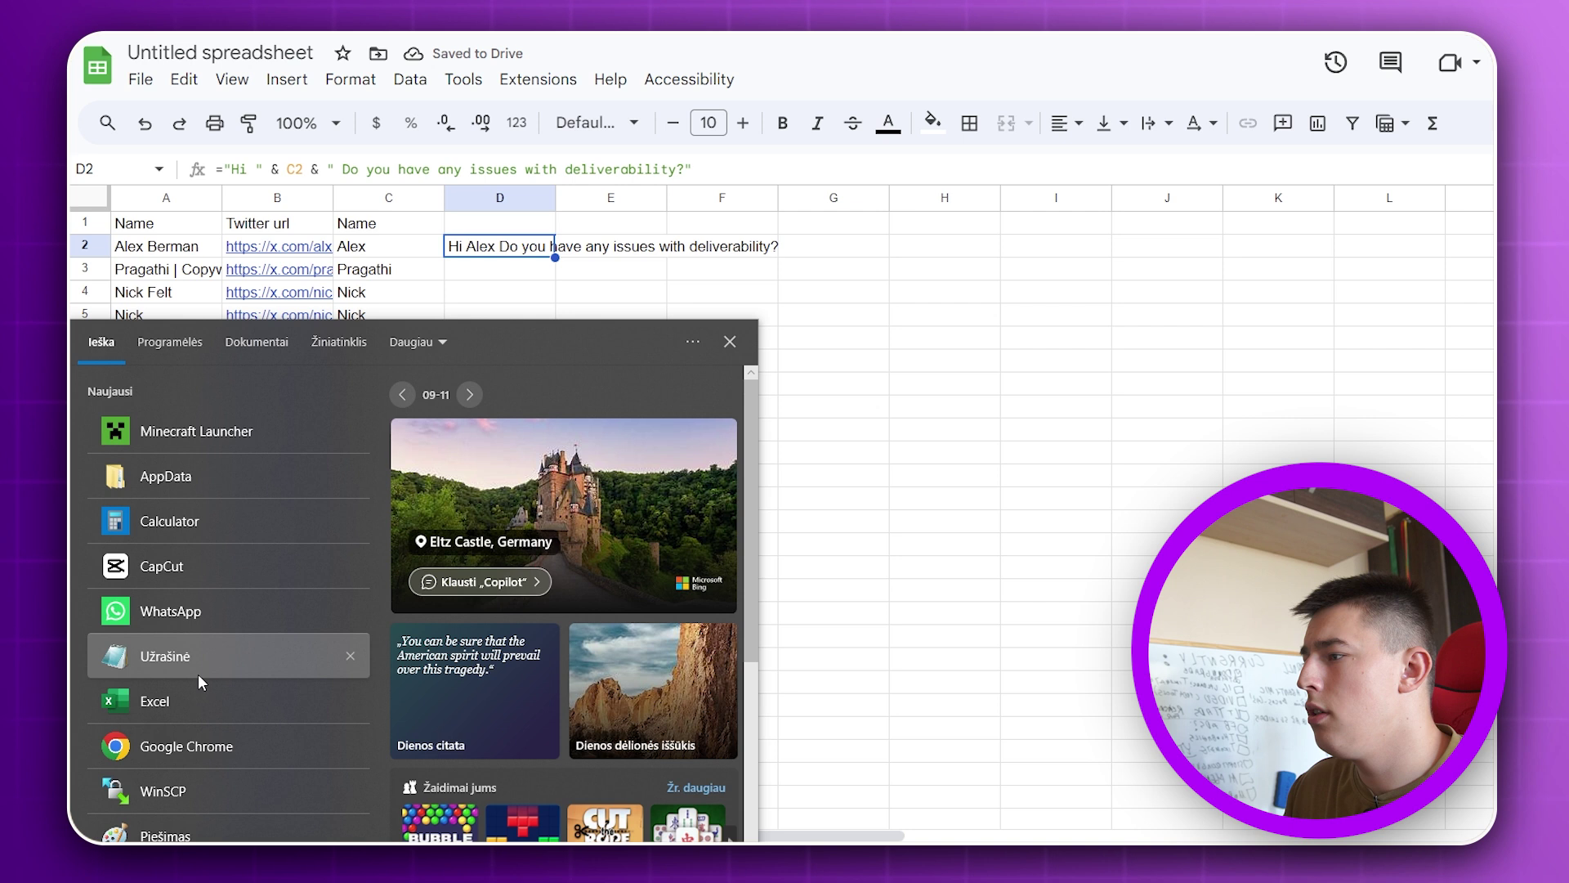
pyautogui.click(199, 670)
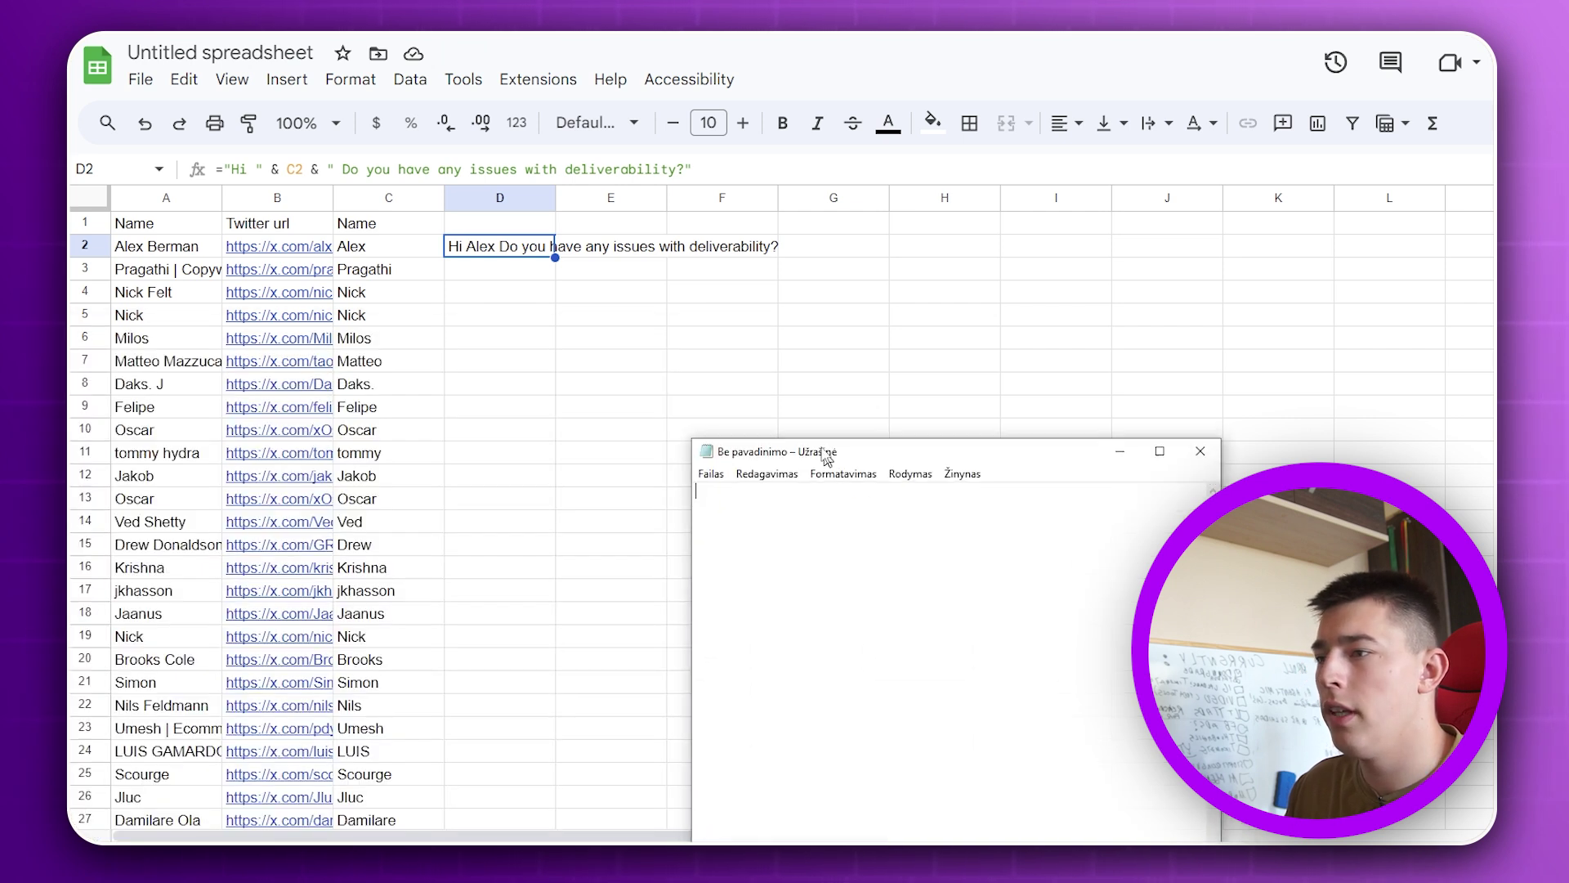
pyautogui.hotkey('alt', 'Tab')
pyautogui.press('Return')
pyautogui.hotkey('ctrl', 'a')
pyautogui.hotkey('ctrl', 'c')
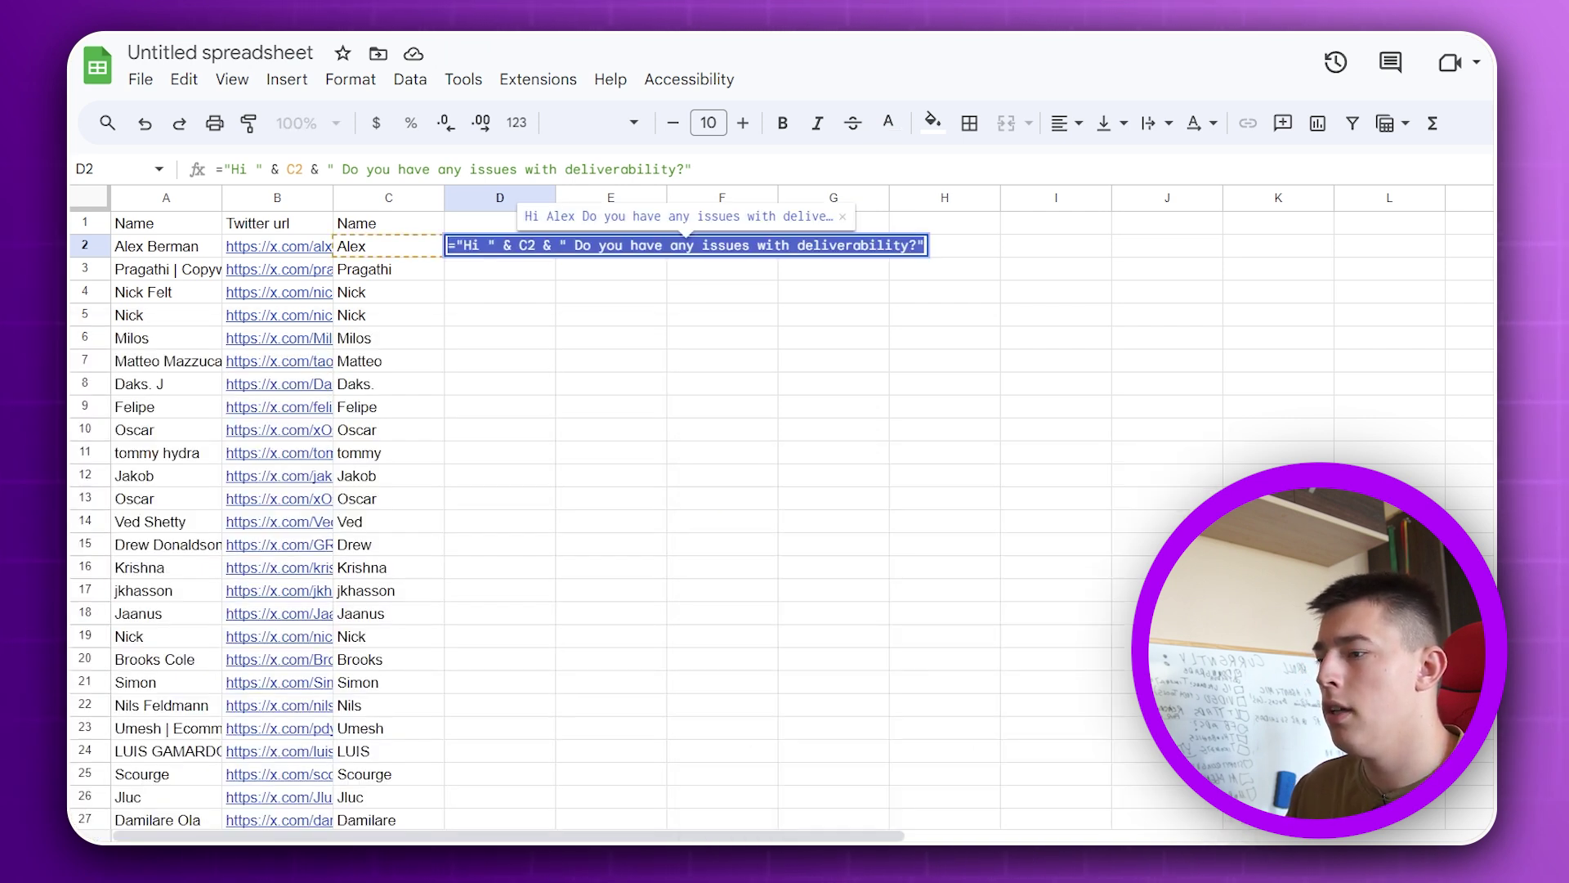
pyautogui.hotkey('alt', 'Tab')
pyautogui.hotkey('ctrl', 'v')
# Put the deliverability question in its own paragraph after the greeting and move the closing quotation mark onto a new line.
pyautogui.click(805, 484)
pyautogui.press('Return')
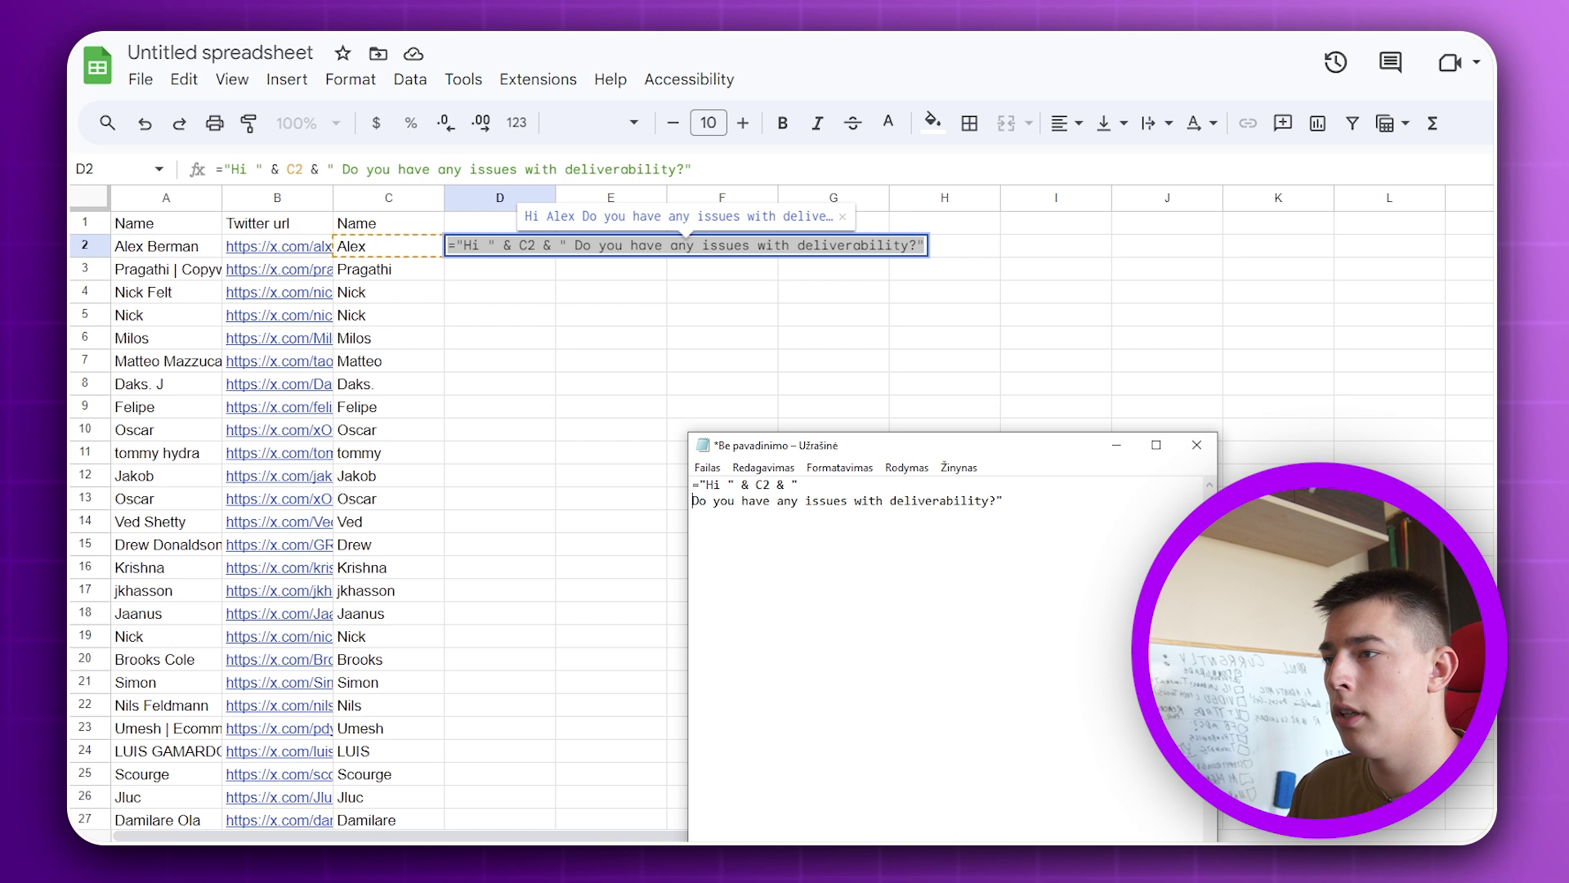
pyautogui.press('Return')
pyautogui.click(994, 516)
pyautogui.press('Return')
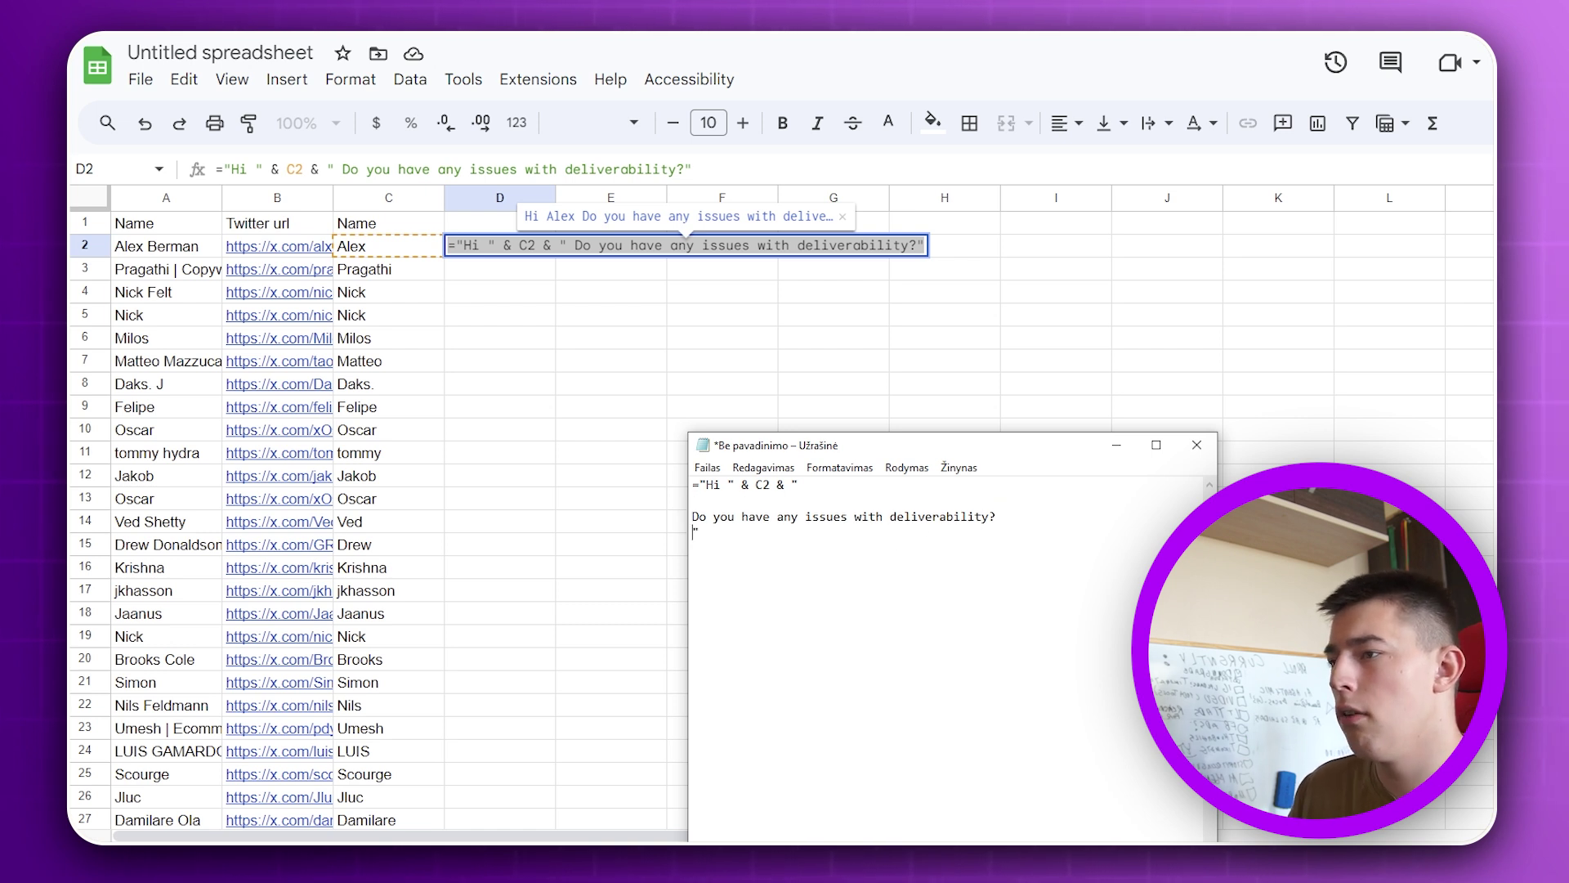
# Add the line "Our tool has helped XYZ increase their reply rate by 10%" before the closing quotation mark.
pyautogui.write('Our tool')
pyautogui.press('BackSpace')
pyautogui.press('BackSpace')
pyautogui.press('BackSpace')
pyautogui.press('BackSpace')
pyautogui.write('tool')
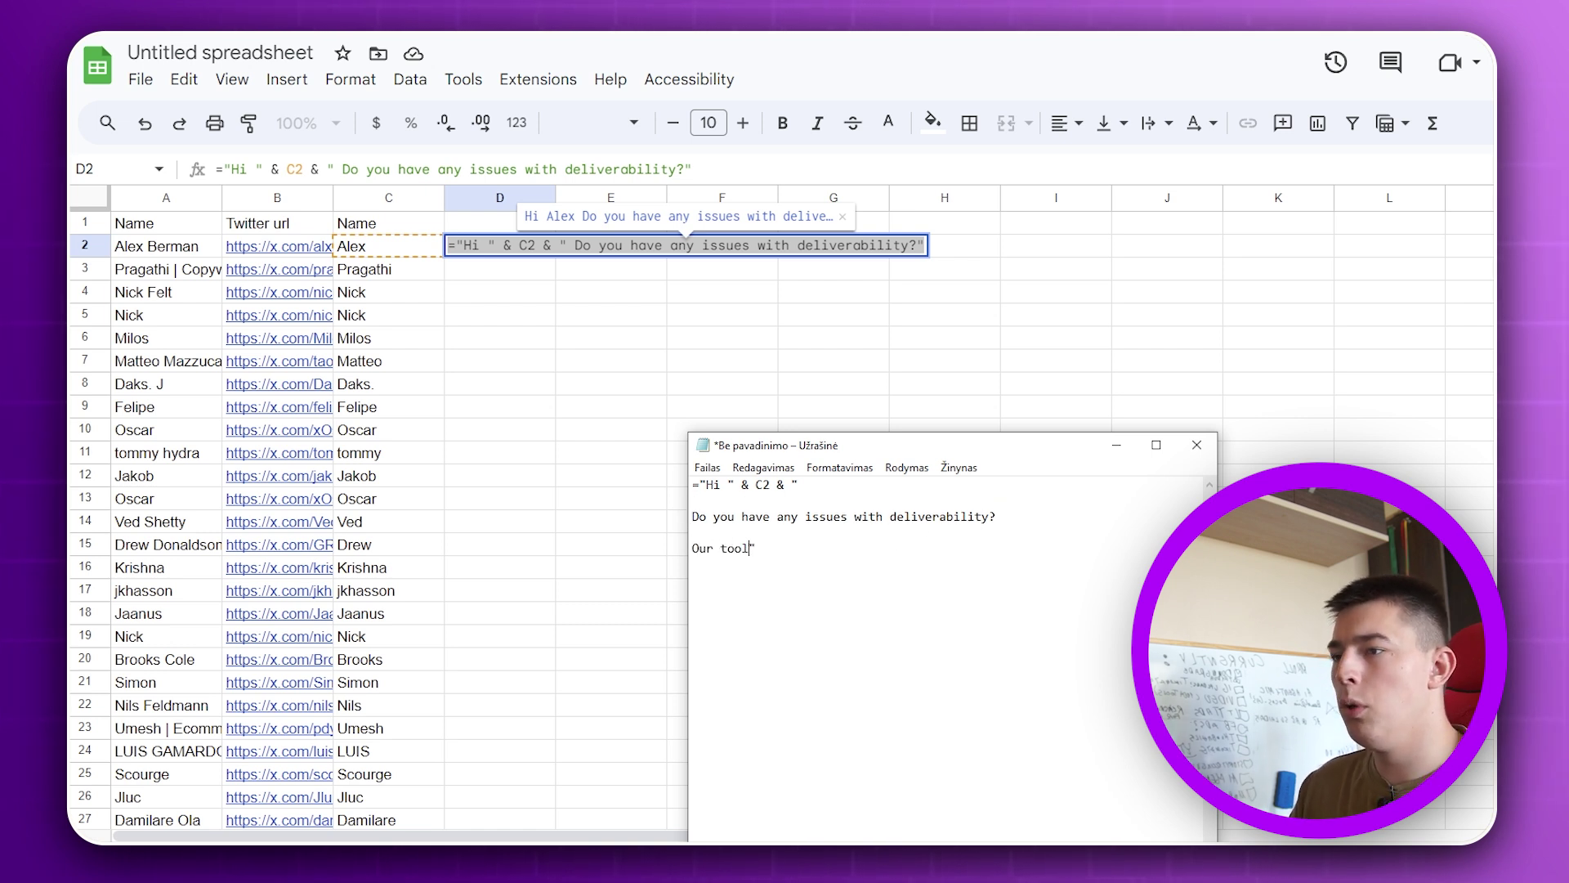
pyautogui.write(' has helped XYZ i')
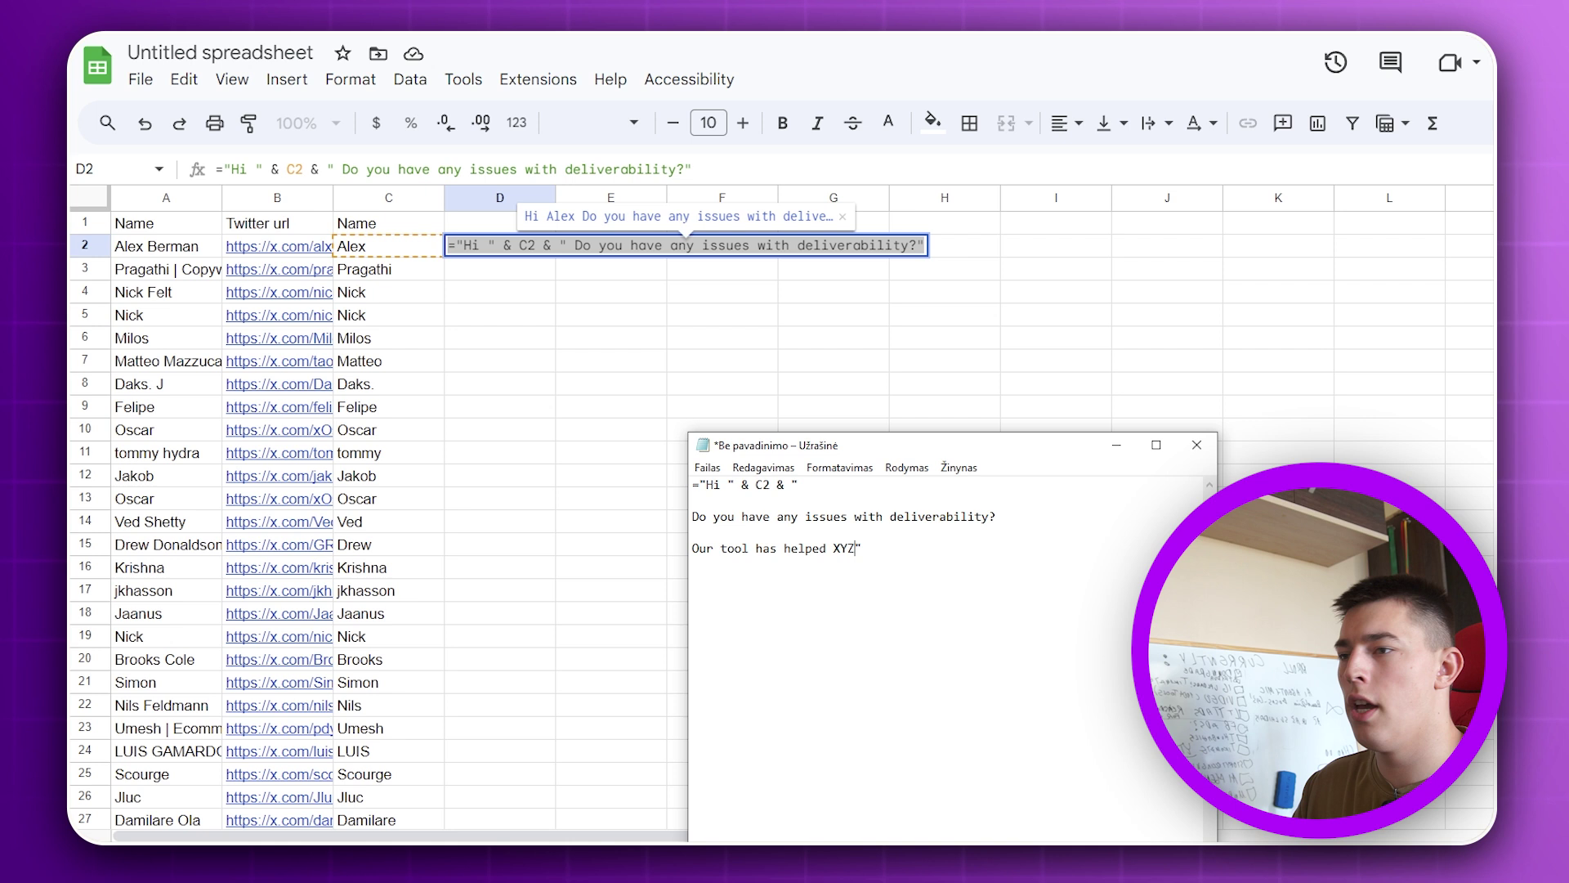
pyautogui.write('ncrease their reply rate by')
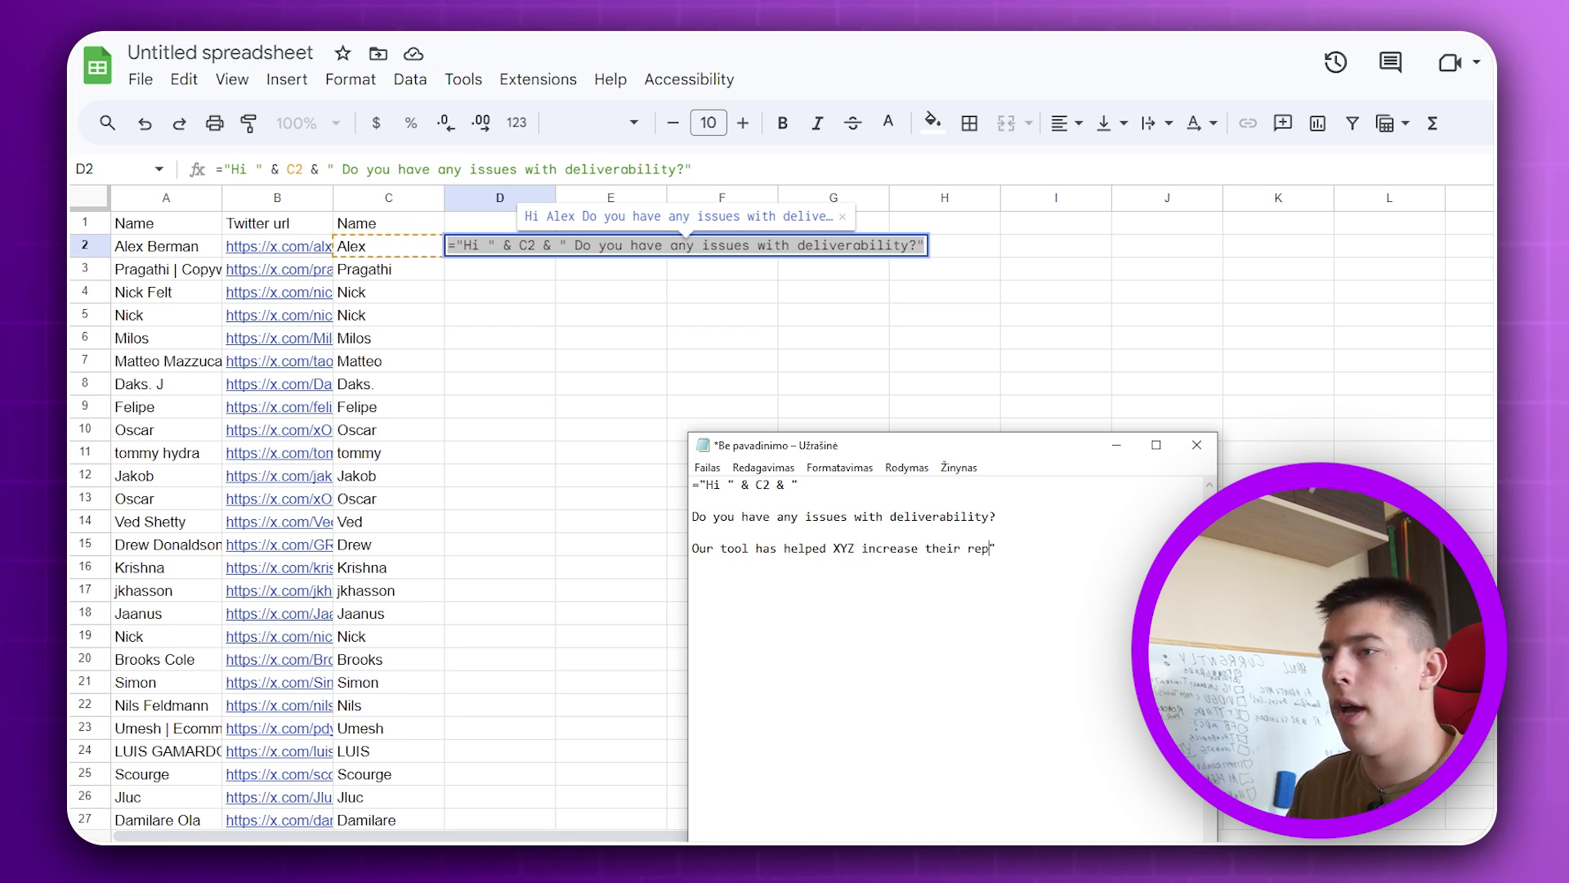
pyautogui.write(' 10%')
# Add a final paragraph reading "want me to send a video about that?" inside the closing quotation mark.
pyautogui.press('Return')
pyautogui.press('Return')
pyautogui.write('want me to send a')
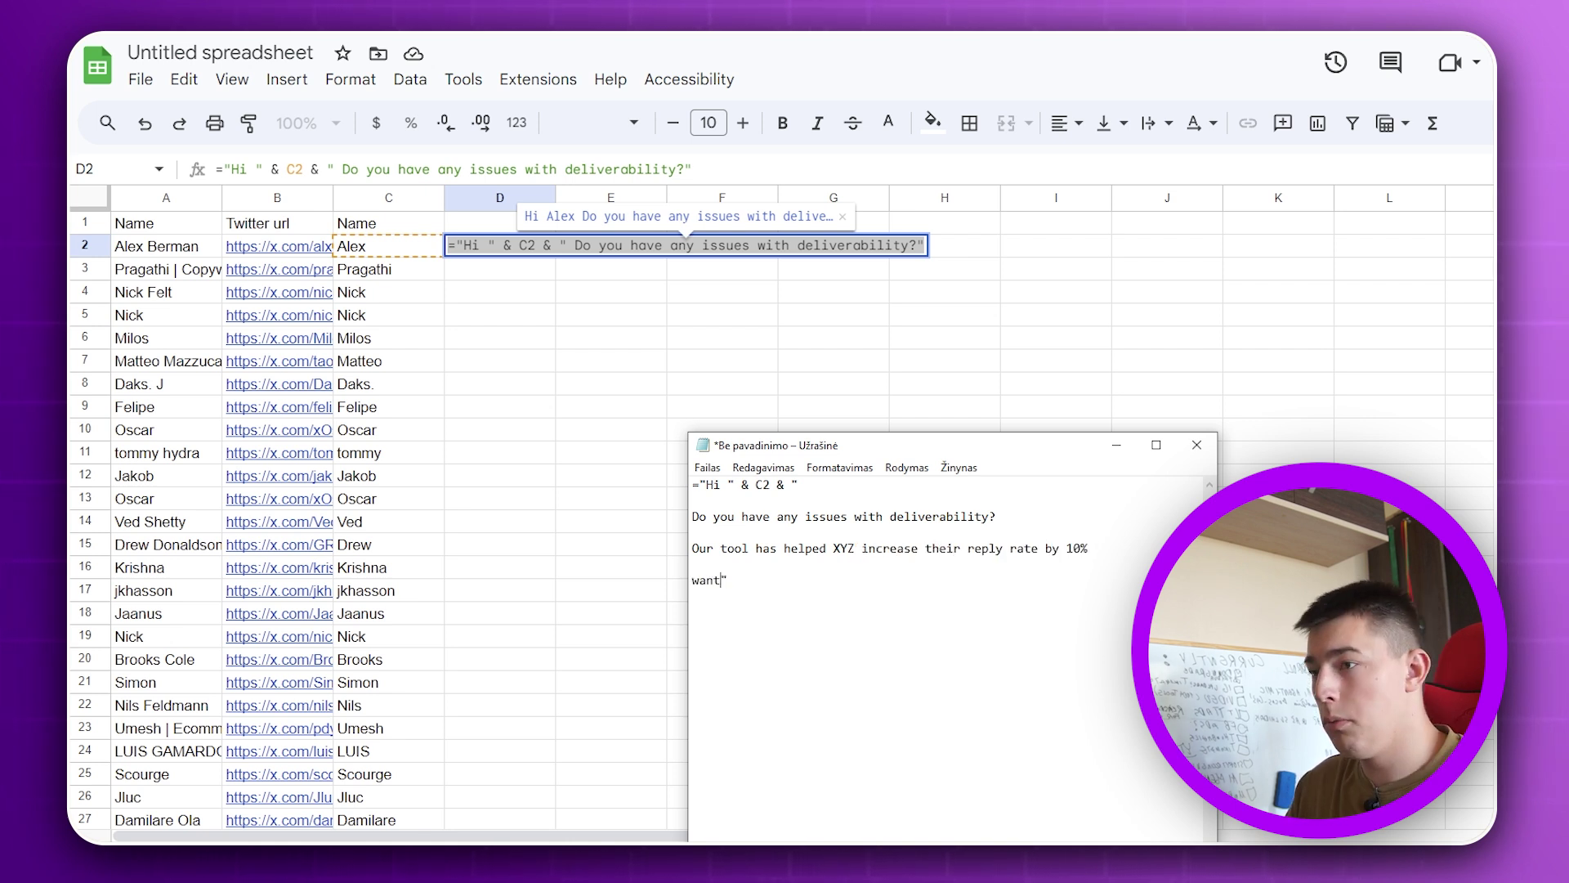
pyautogui.write(' video about that?')
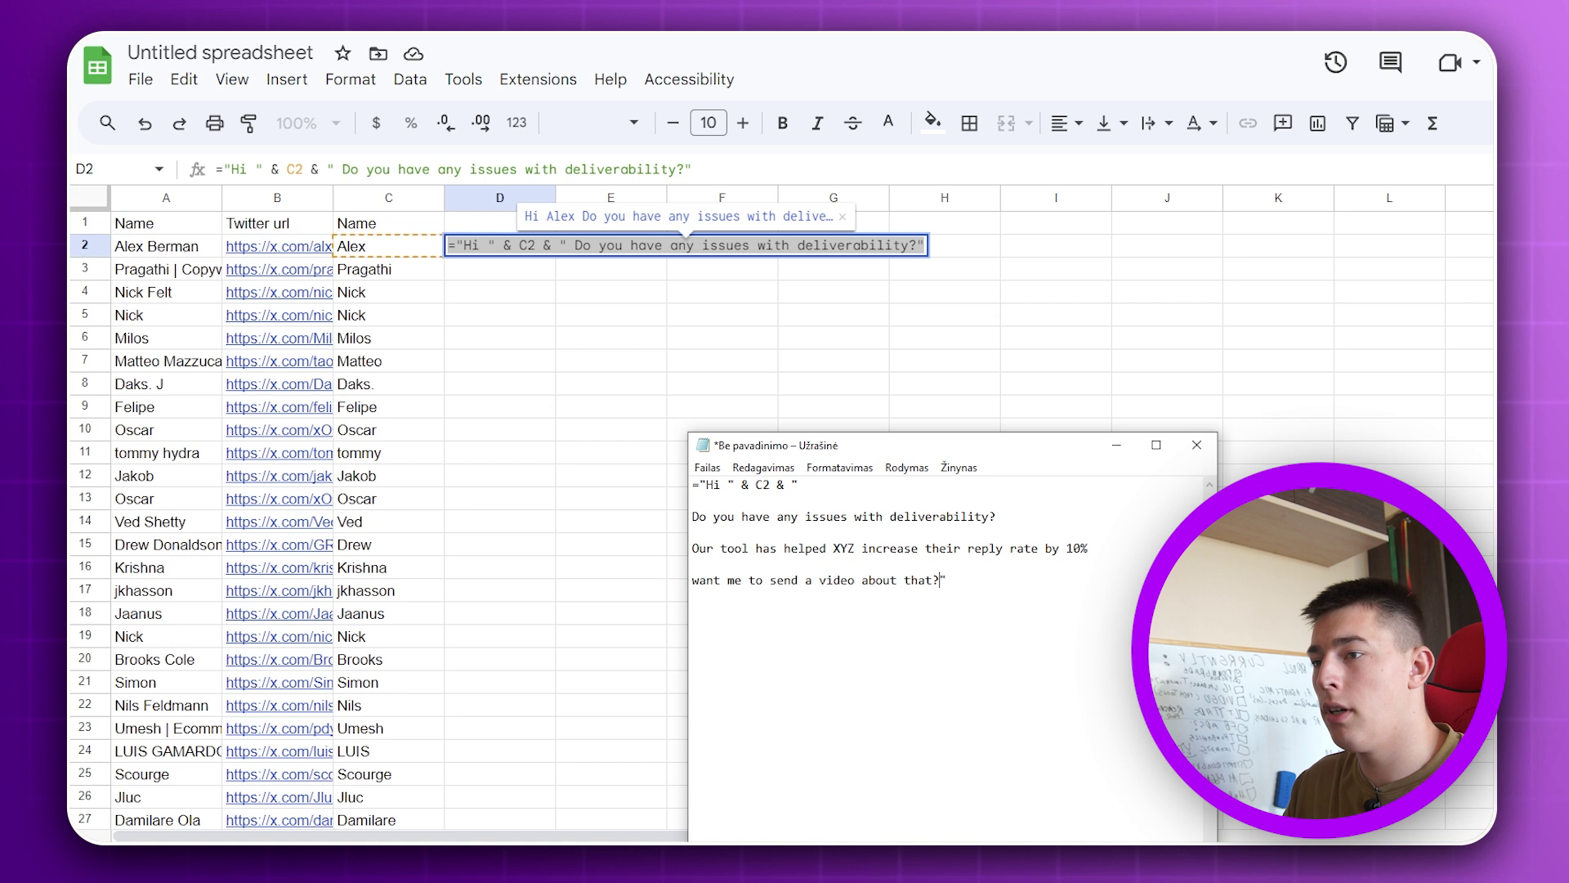
# Replace the formula in D2 of the spreadsheet with the multi-line version from Notepad, rejecting the suggested autofill.
pyautogui.hotkey('ctrl', 'a')
pyautogui.click(498, 274)
pyautogui.click(515, 337)
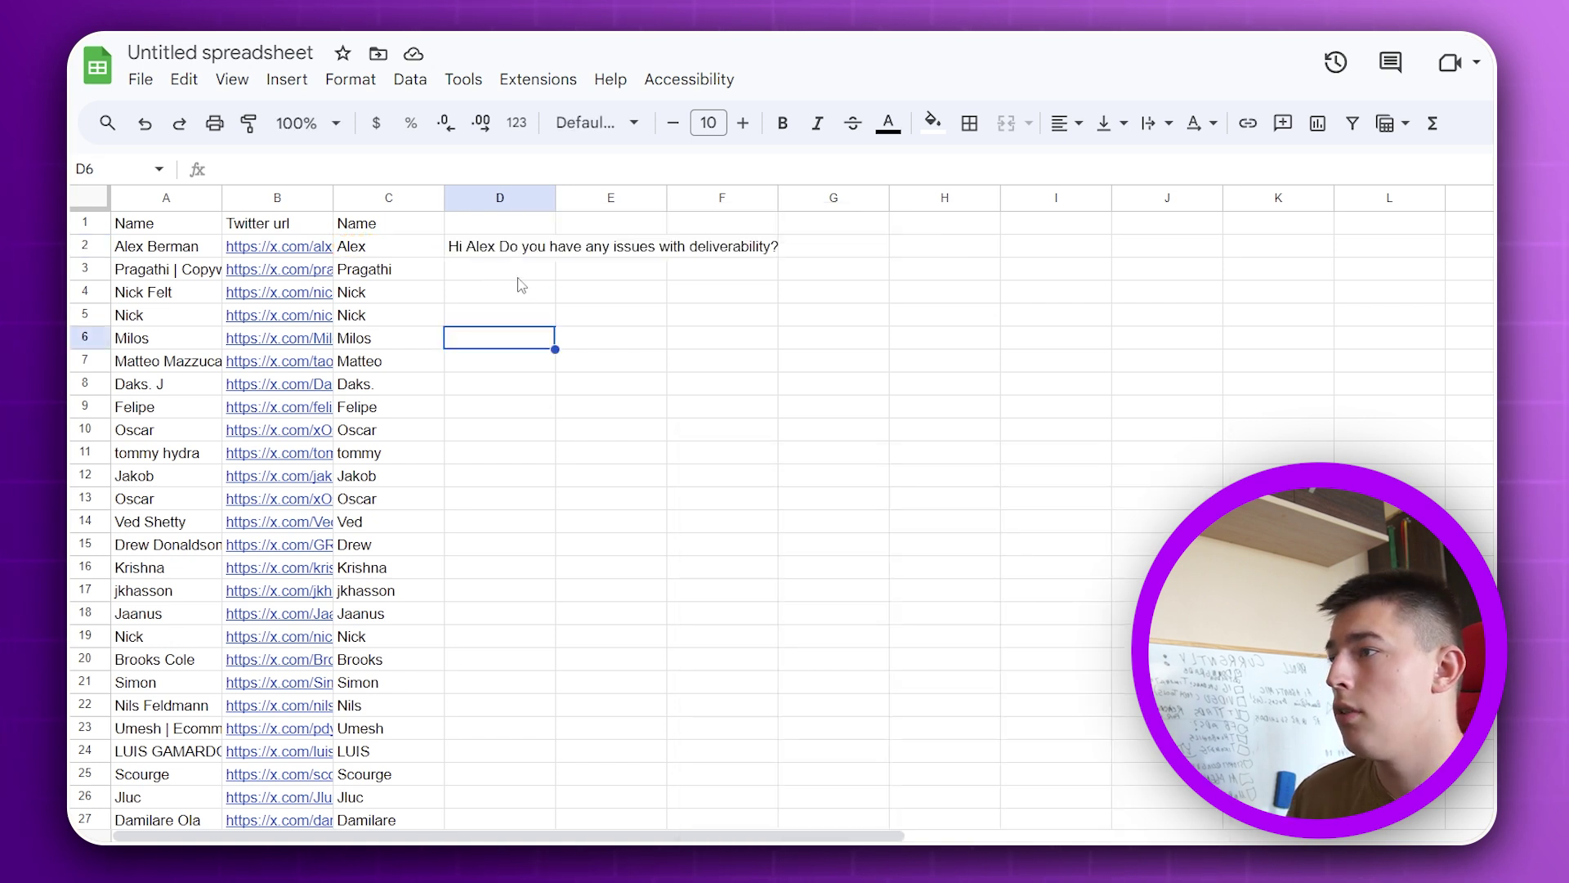
pyautogui.doubleClick(510, 229)
pyautogui.click(512, 243)
pyautogui.hotkey('ctrl', 'v')
pyautogui.press('Return')
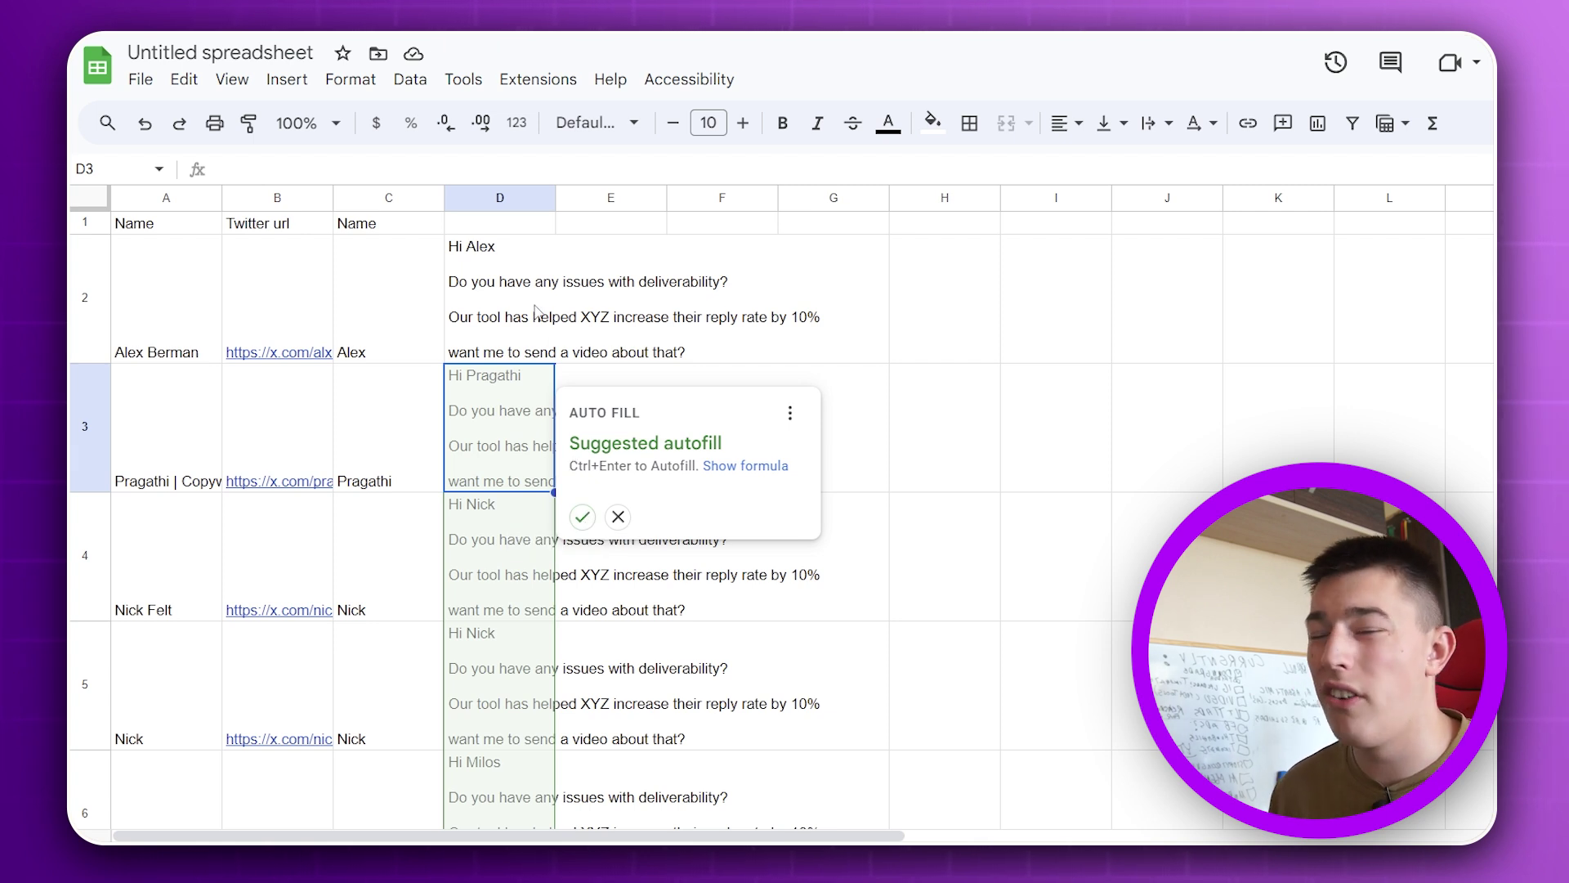
pyautogui.click(618, 516)
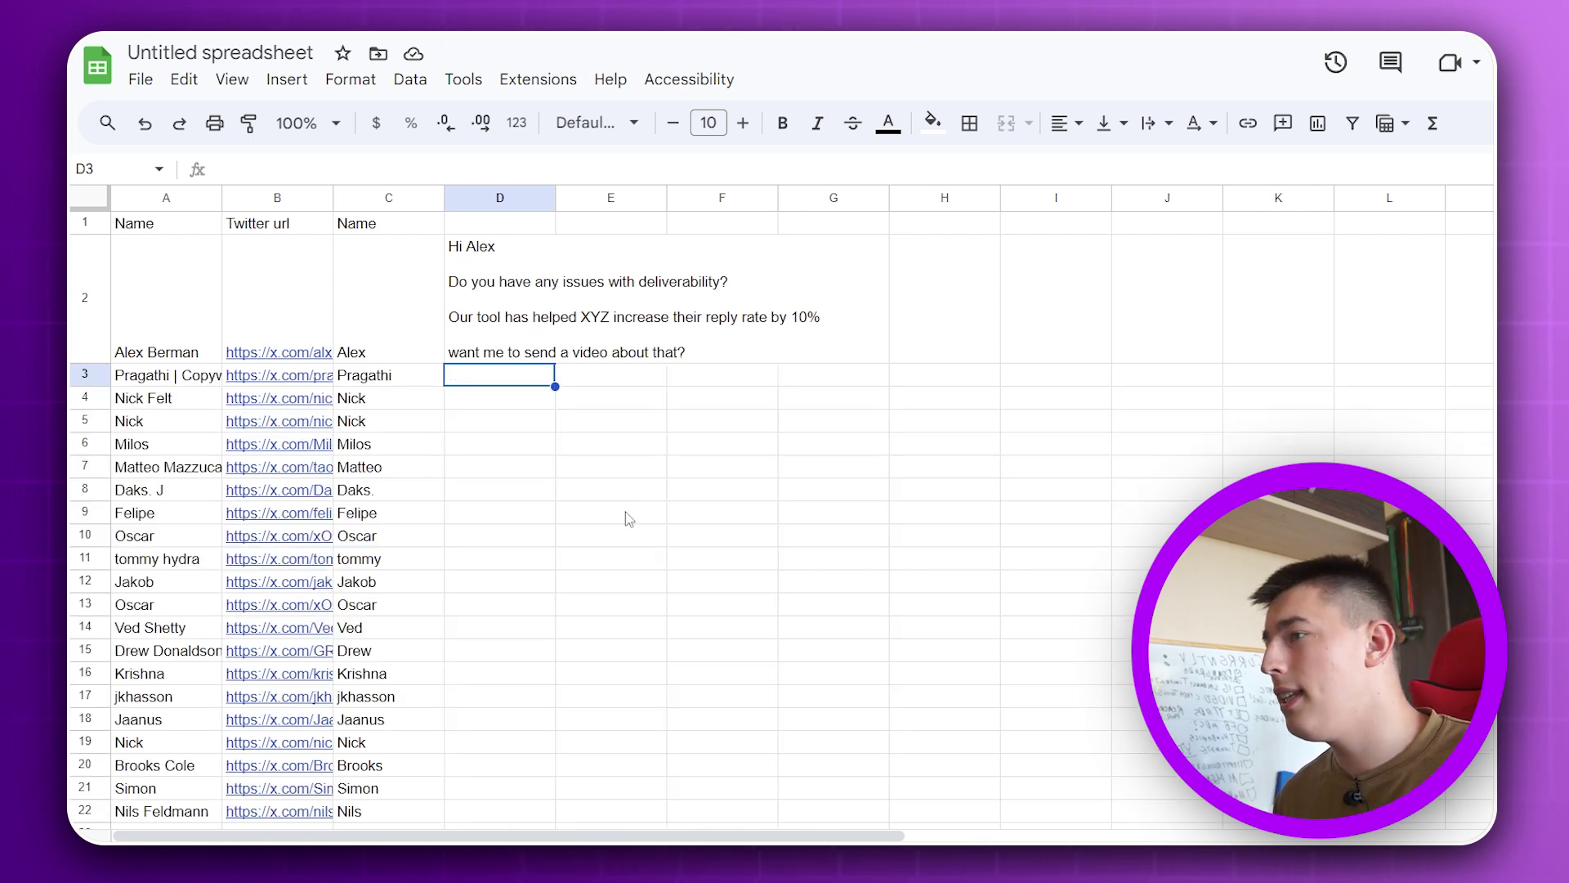
# Enter the spelling correction "video*" in E2 beside the D2 message, leaving the D2 formula as it is.
pyautogui.click(521, 331)
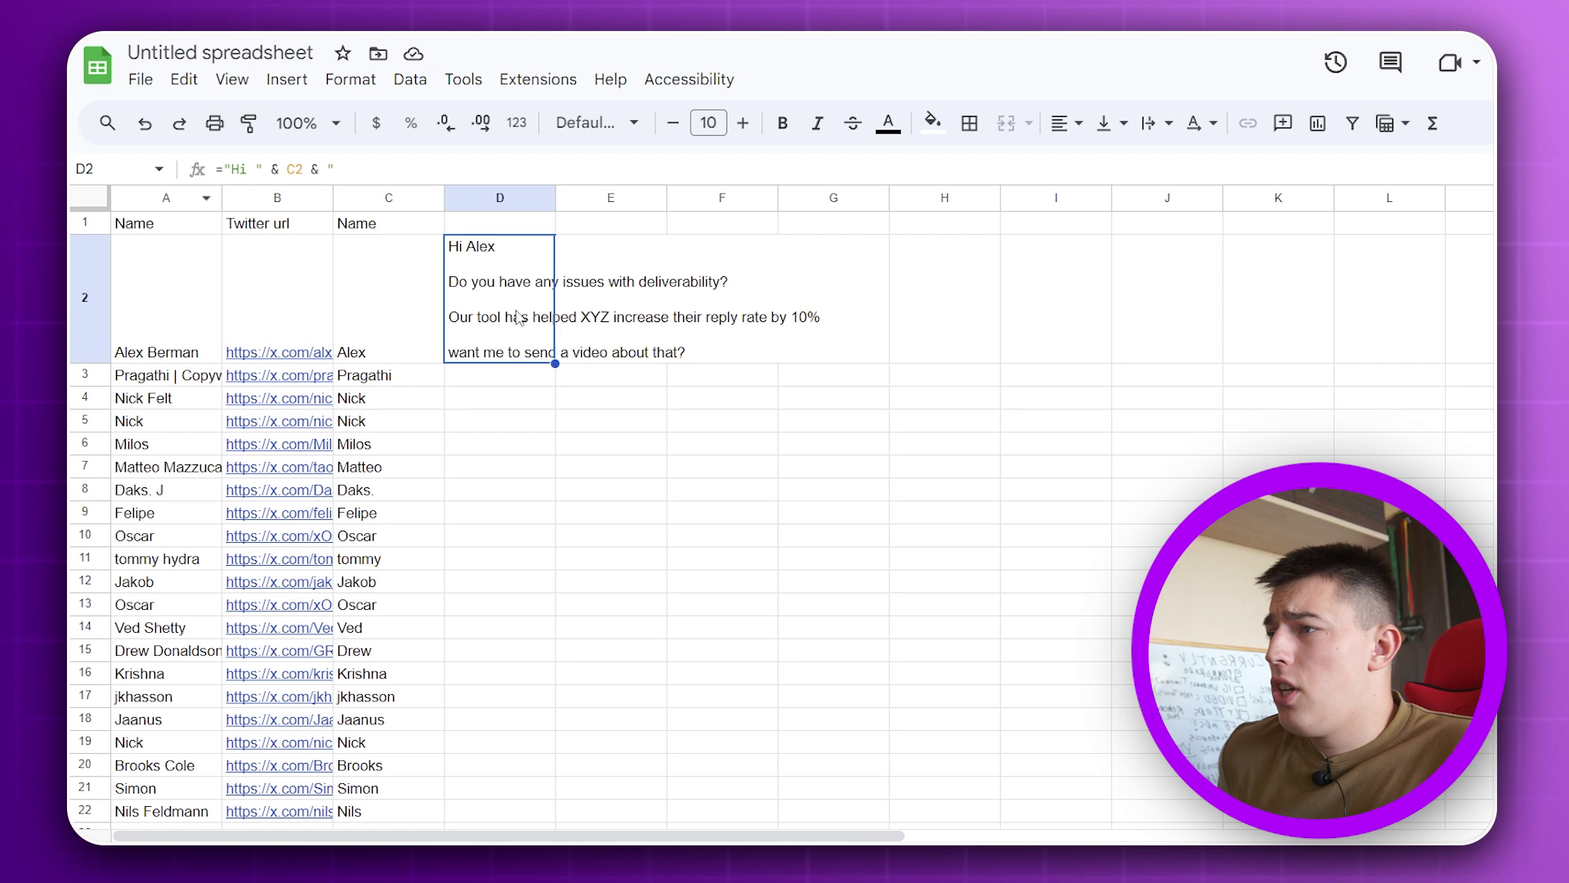
pyautogui.click(612, 309)
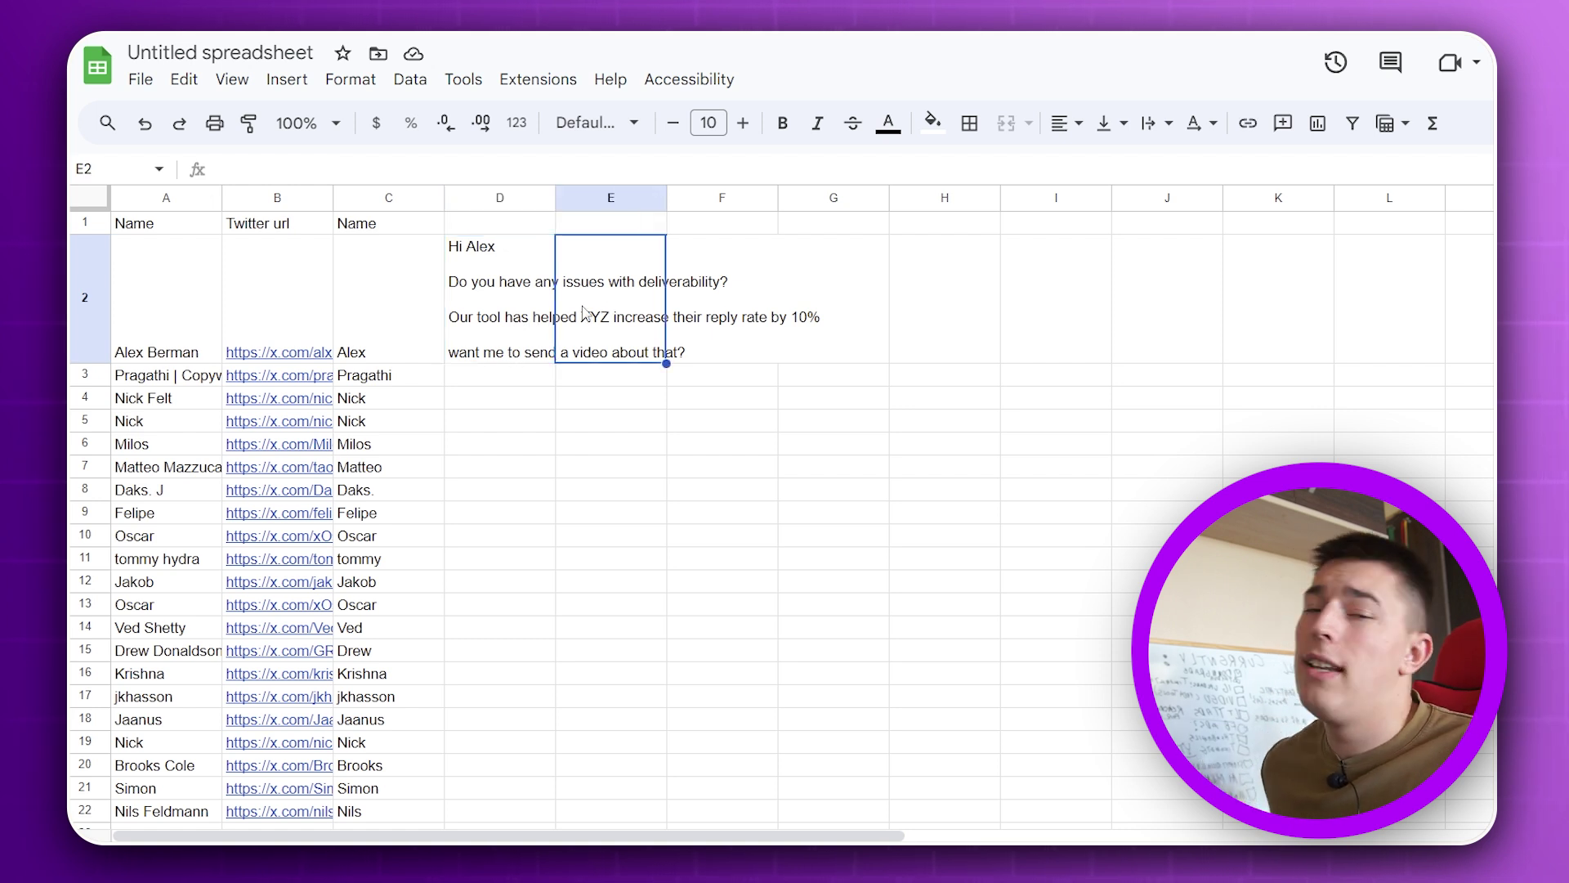
pyautogui.doubleClick(499, 328)
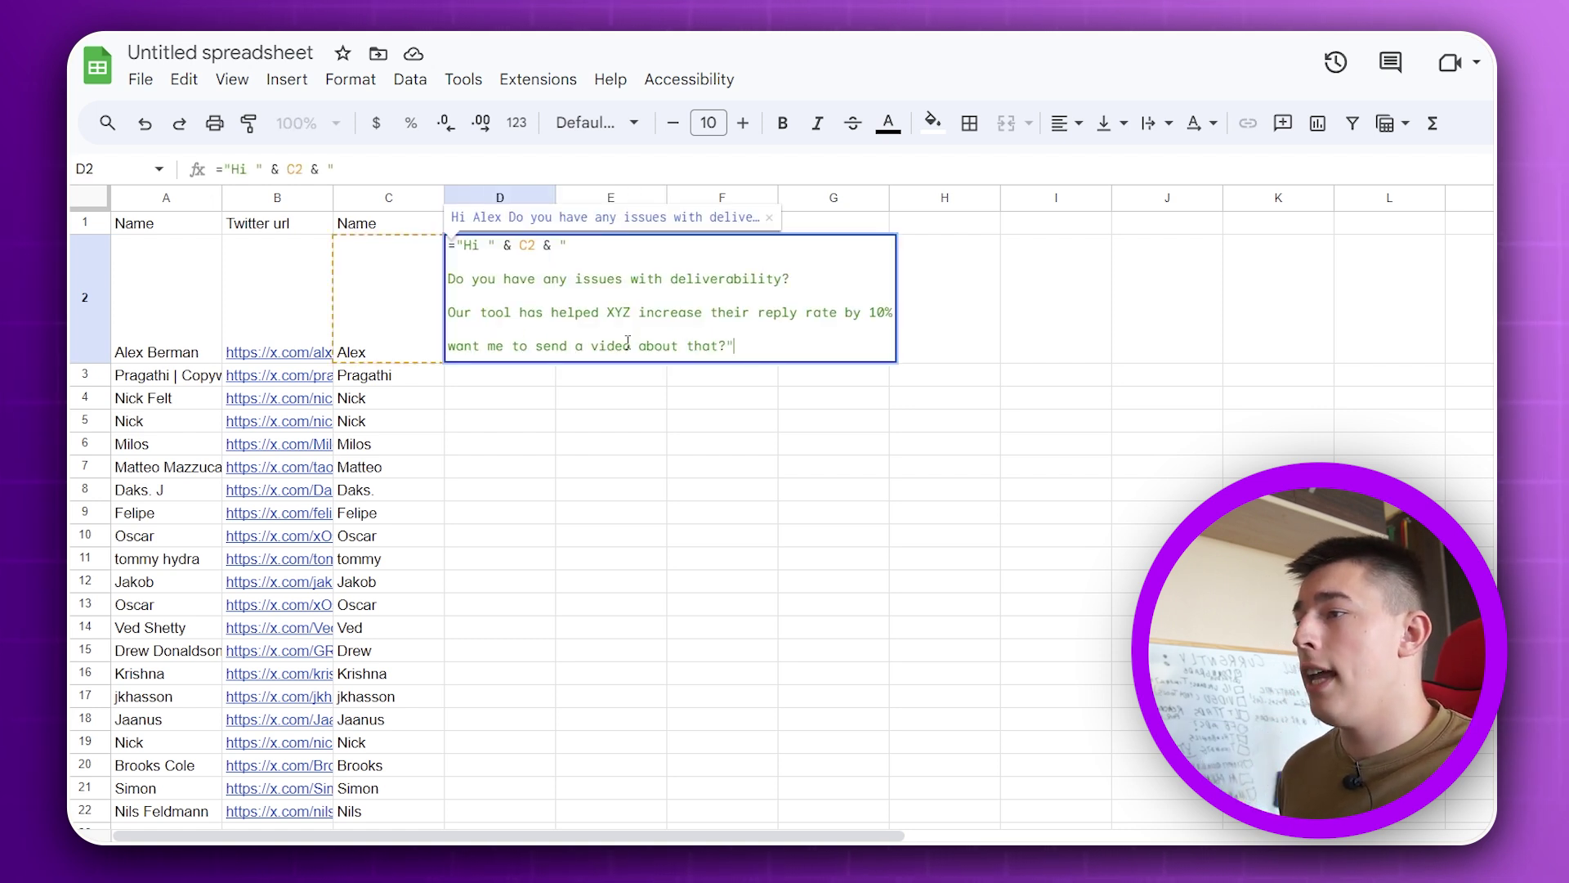
pyautogui.click(586, 401)
pyautogui.doubleClick(596, 339)
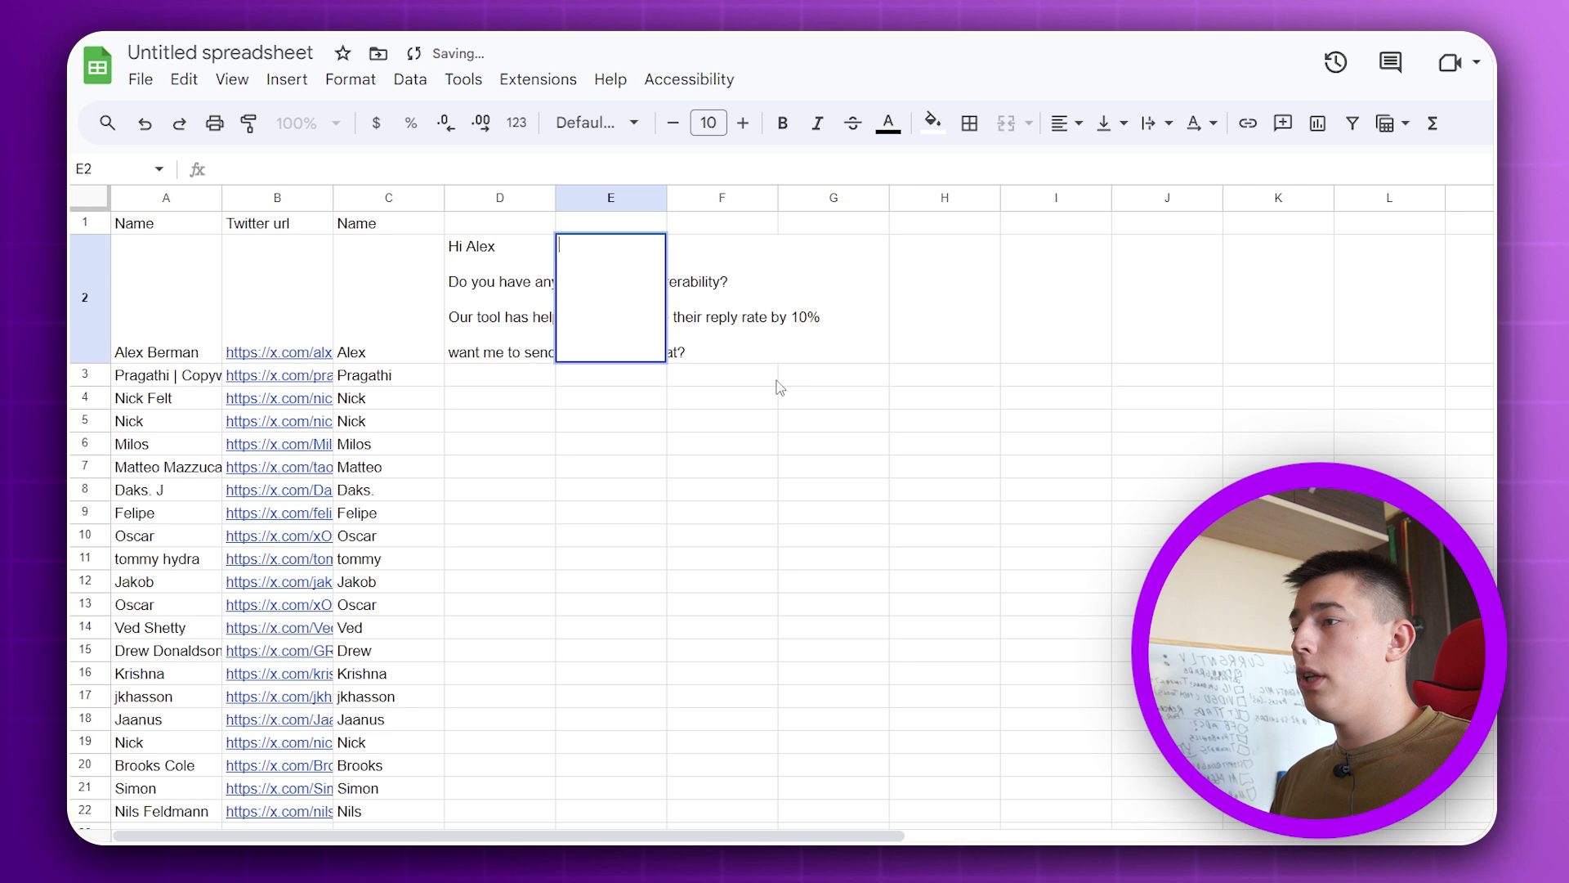
pyautogui.write('video?')
pyautogui.press('Return')
pyautogui.moveTo(621, 441); pyautogui.dragTo(604, 415)
pyautogui.doubleClick(506, 293)
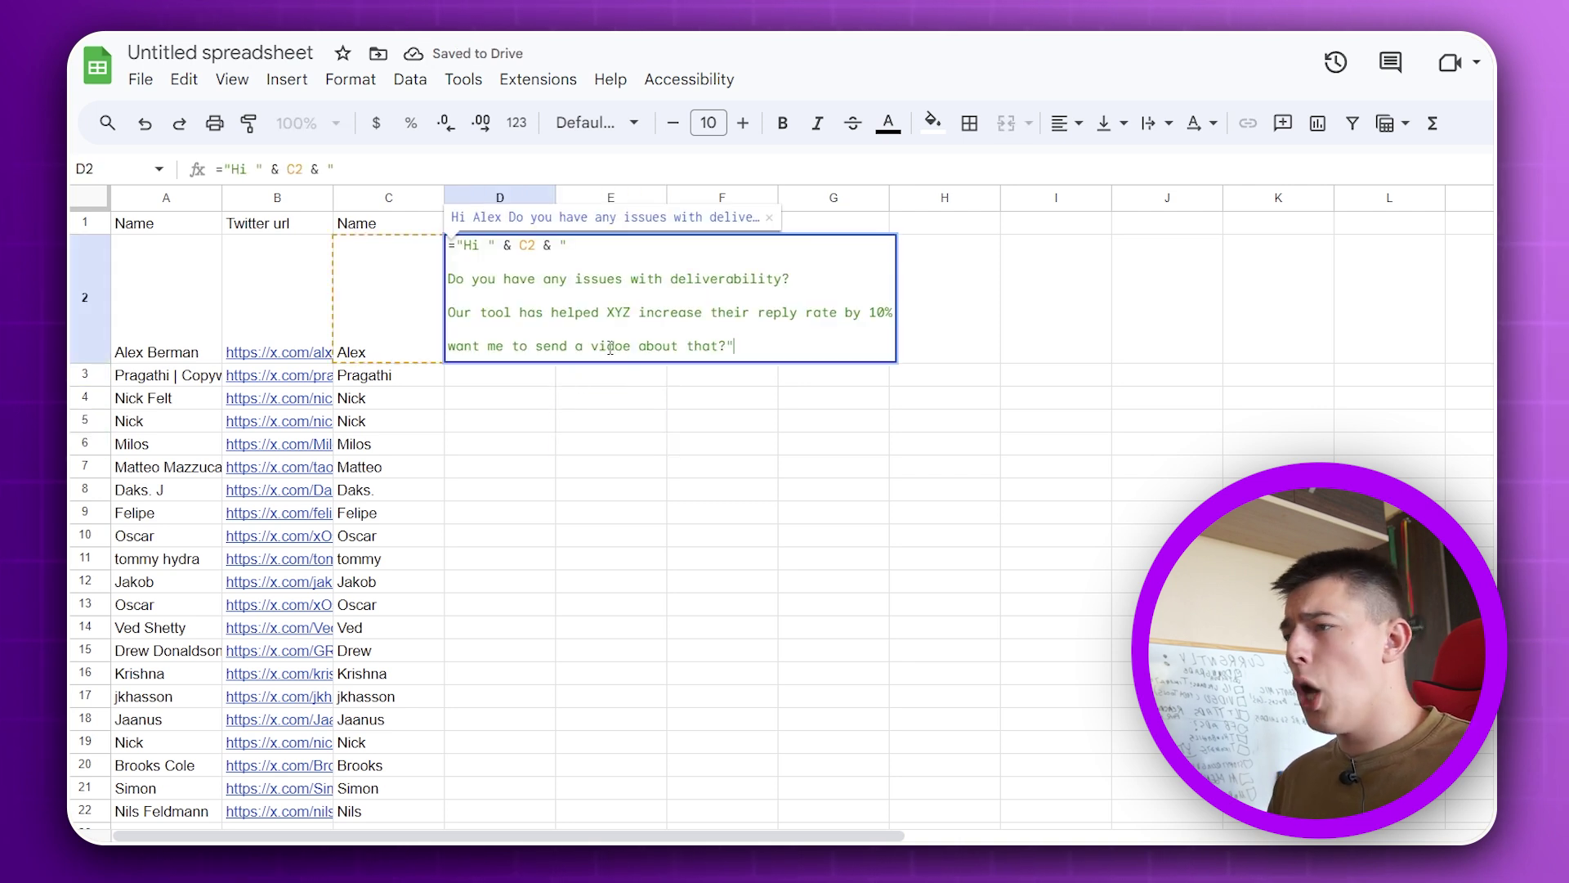
pyautogui.click(670, 391)
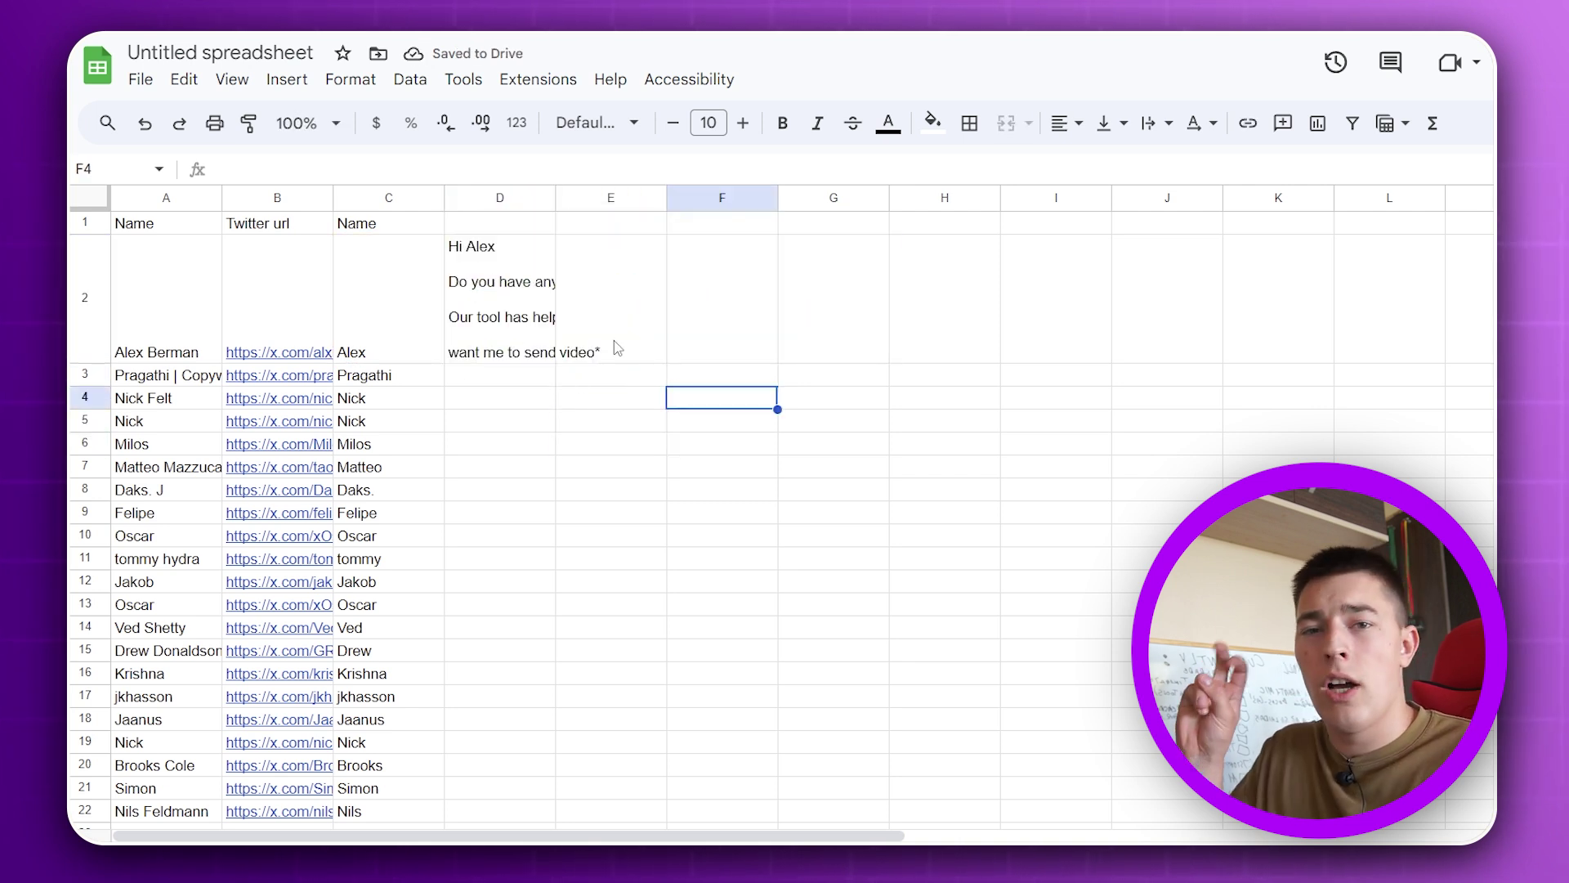
# Fill the message formula from D2 down into D3.
pyautogui.click(614, 340)
pyautogui.click(520, 349)
pyautogui.click(501, 378)
pyautogui.click(531, 353)
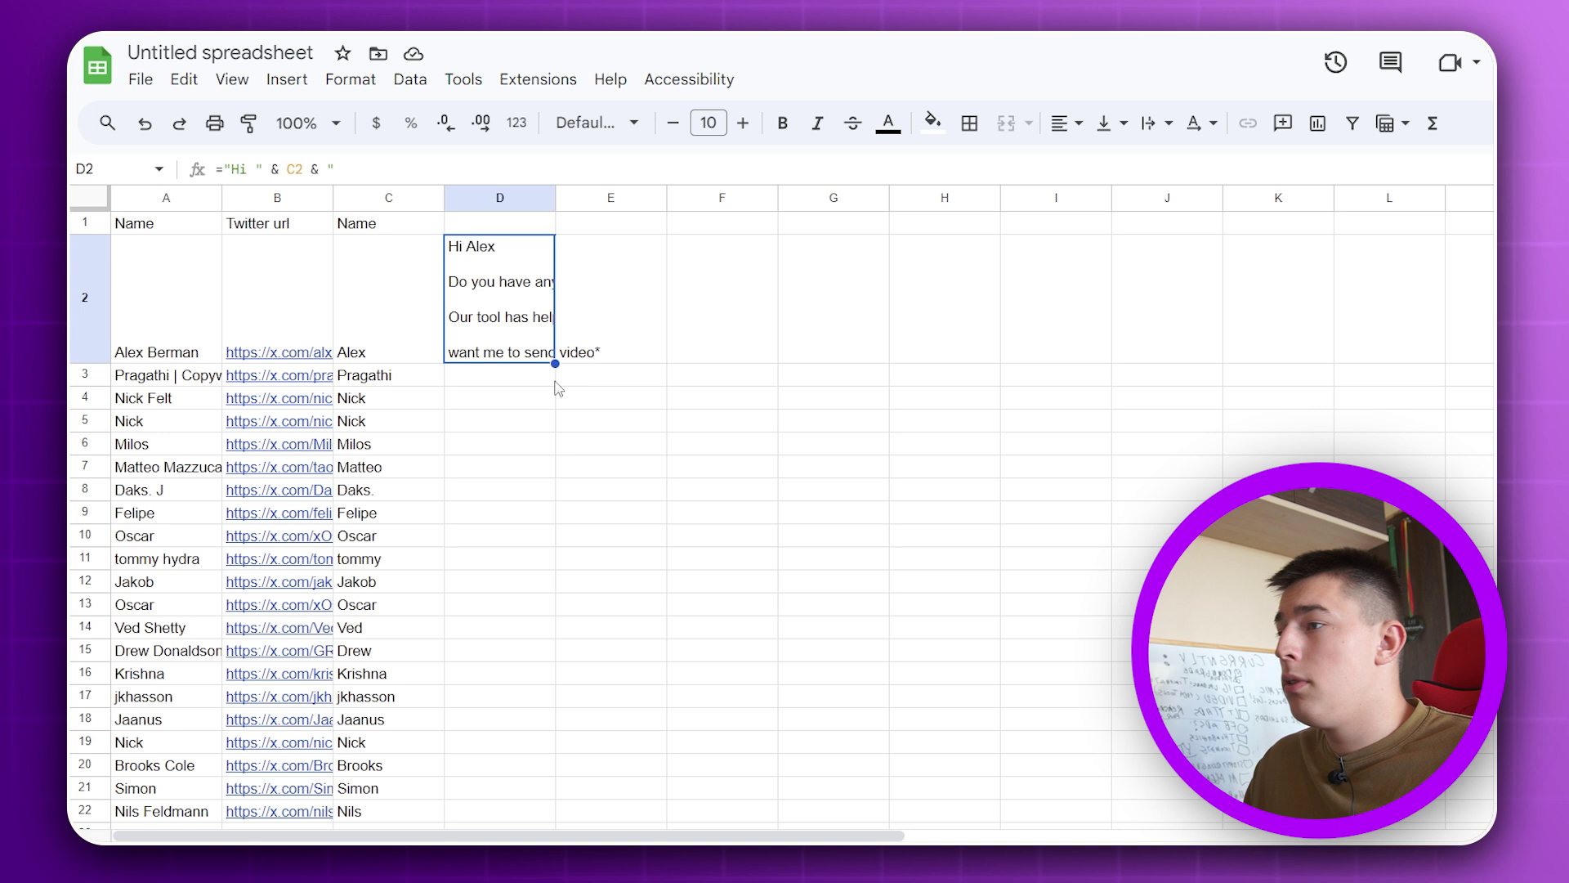
pyautogui.moveTo(556, 364); pyautogui.dragTo(558, 377)
# Replace the word "issues" with "problems" in the D3 message formula.
pyautogui.doubleClick(519, 413)
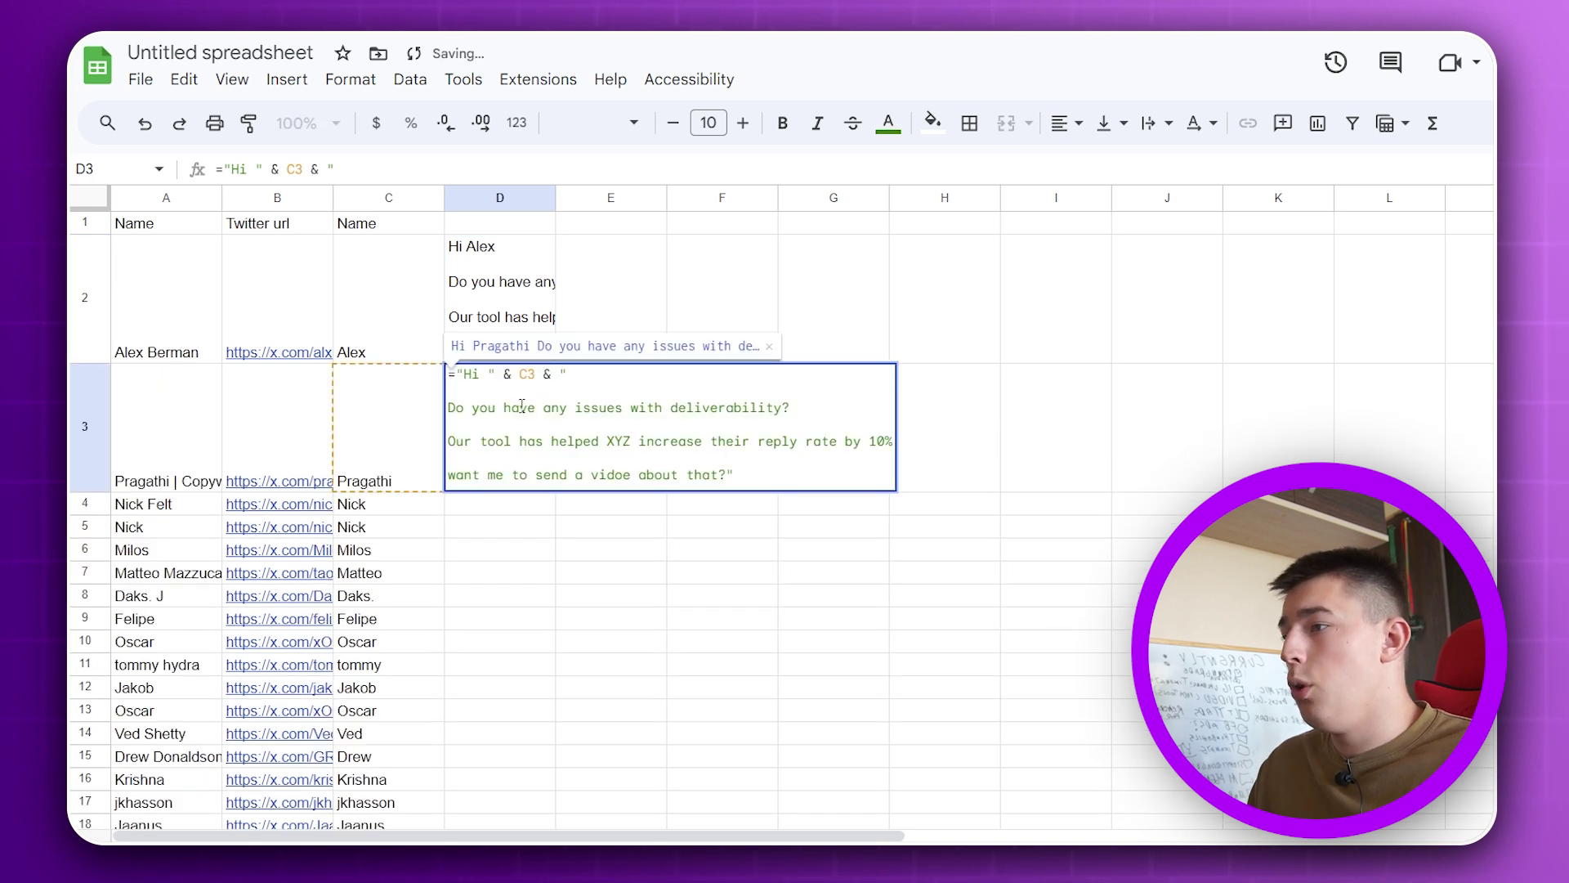
pyautogui.doubleClick(605, 407)
pyautogui.write('p')
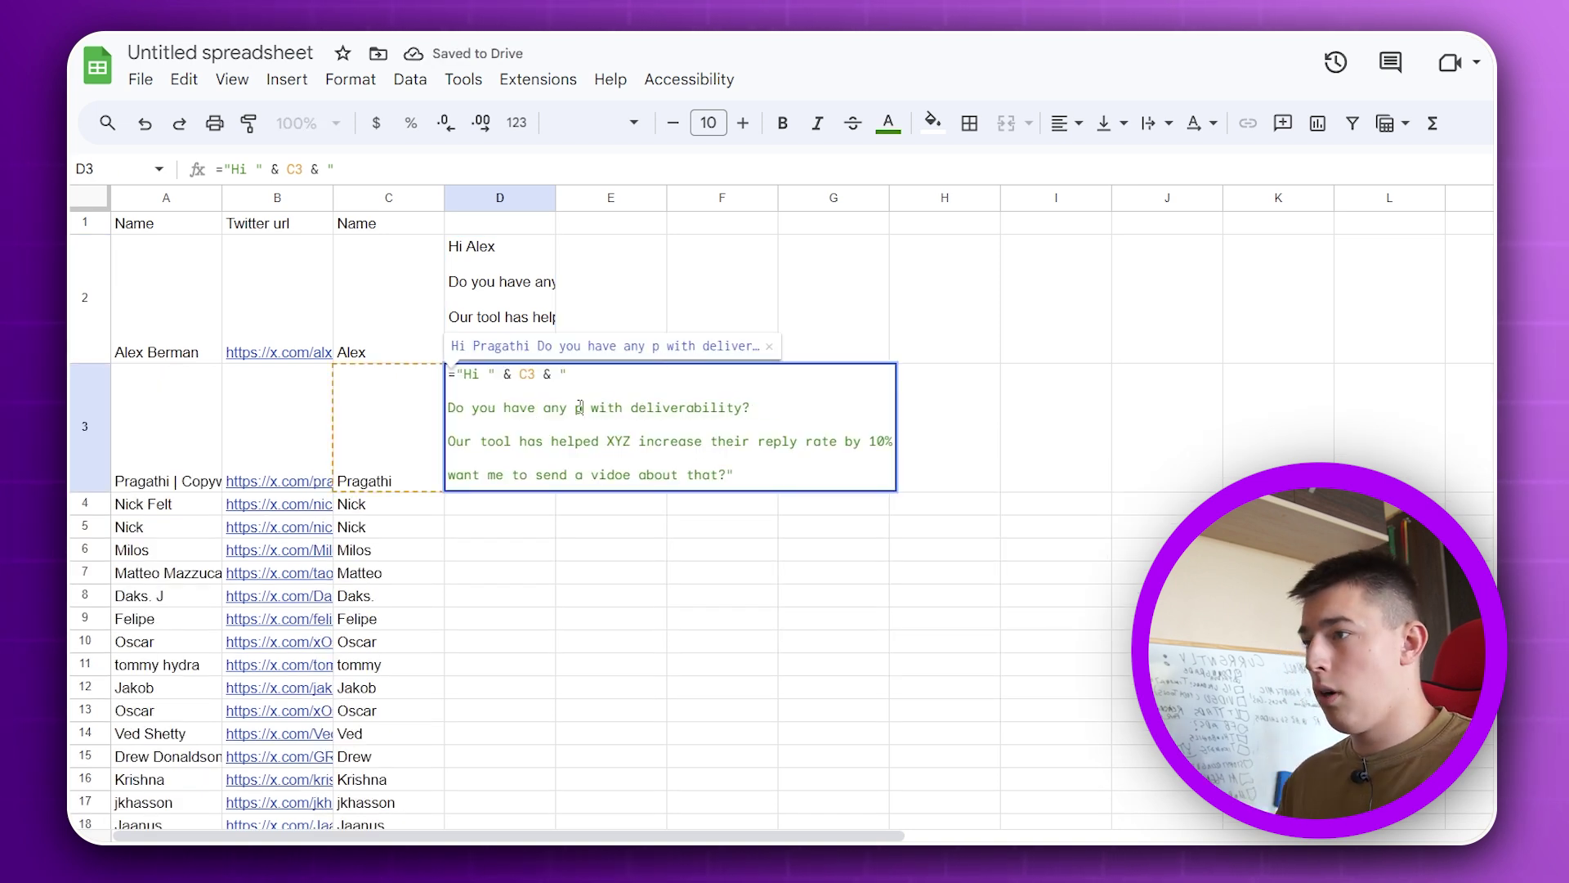
pyautogui.write('roblems')
pyautogui.click(619, 574)
# Fill the D3 message variant down column D to the rows below.
pyautogui.click(527, 443)
pyautogui.moveTo(555, 492); pyautogui.dragTo(547, 560)
pyautogui.click(520, 524)
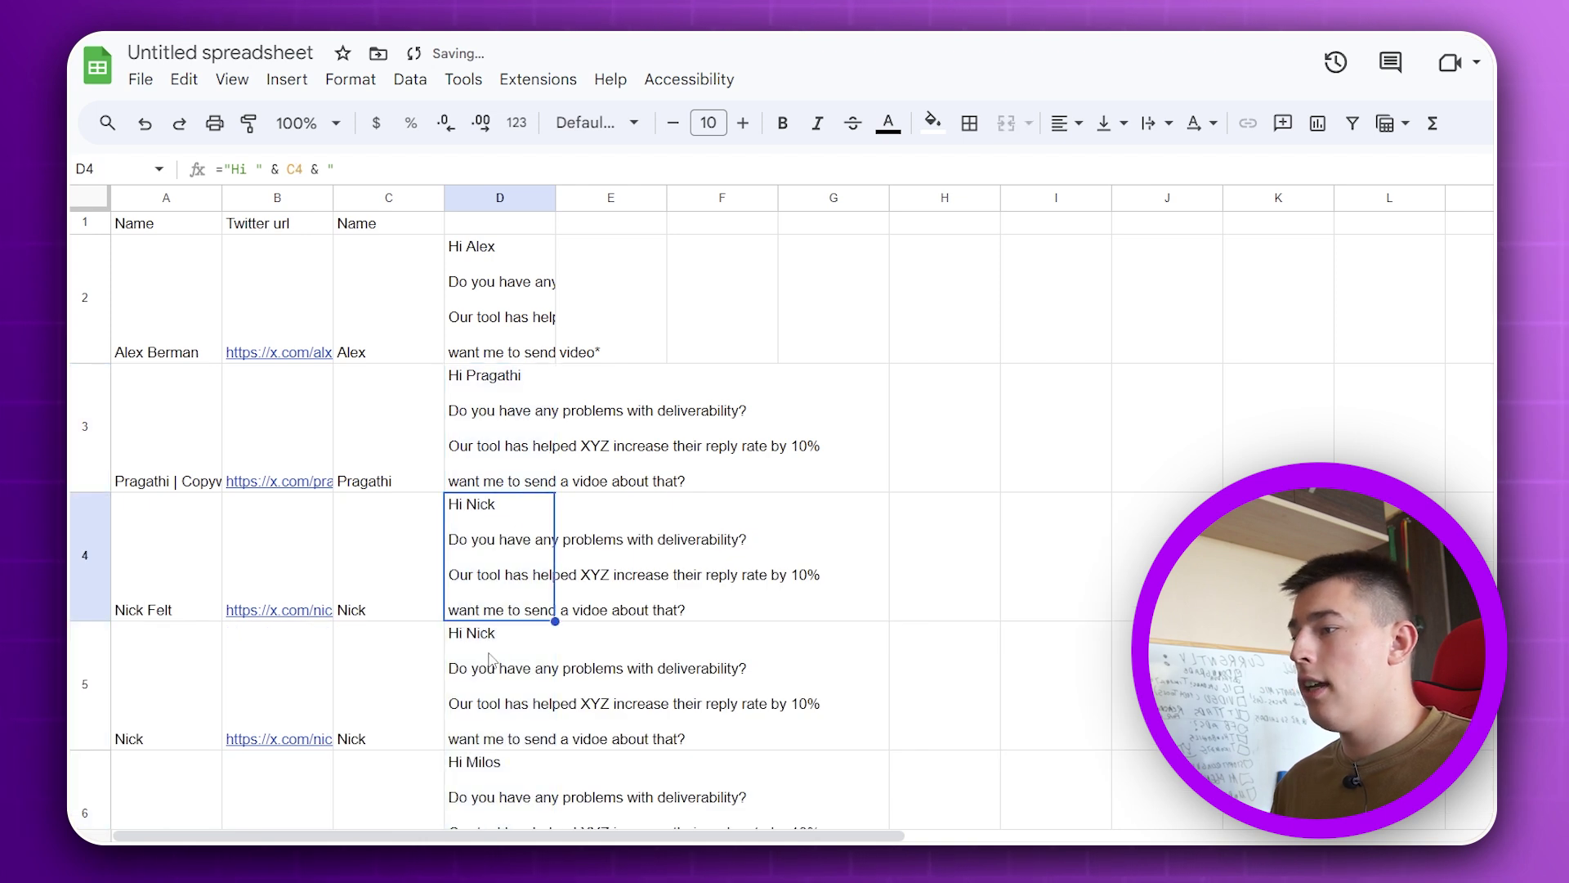
# Change the closing line of the D5 message formula to "want to chat bout that?".
pyautogui.scroll(-2, 503, 463)
pyautogui.doubleClick(504, 529)
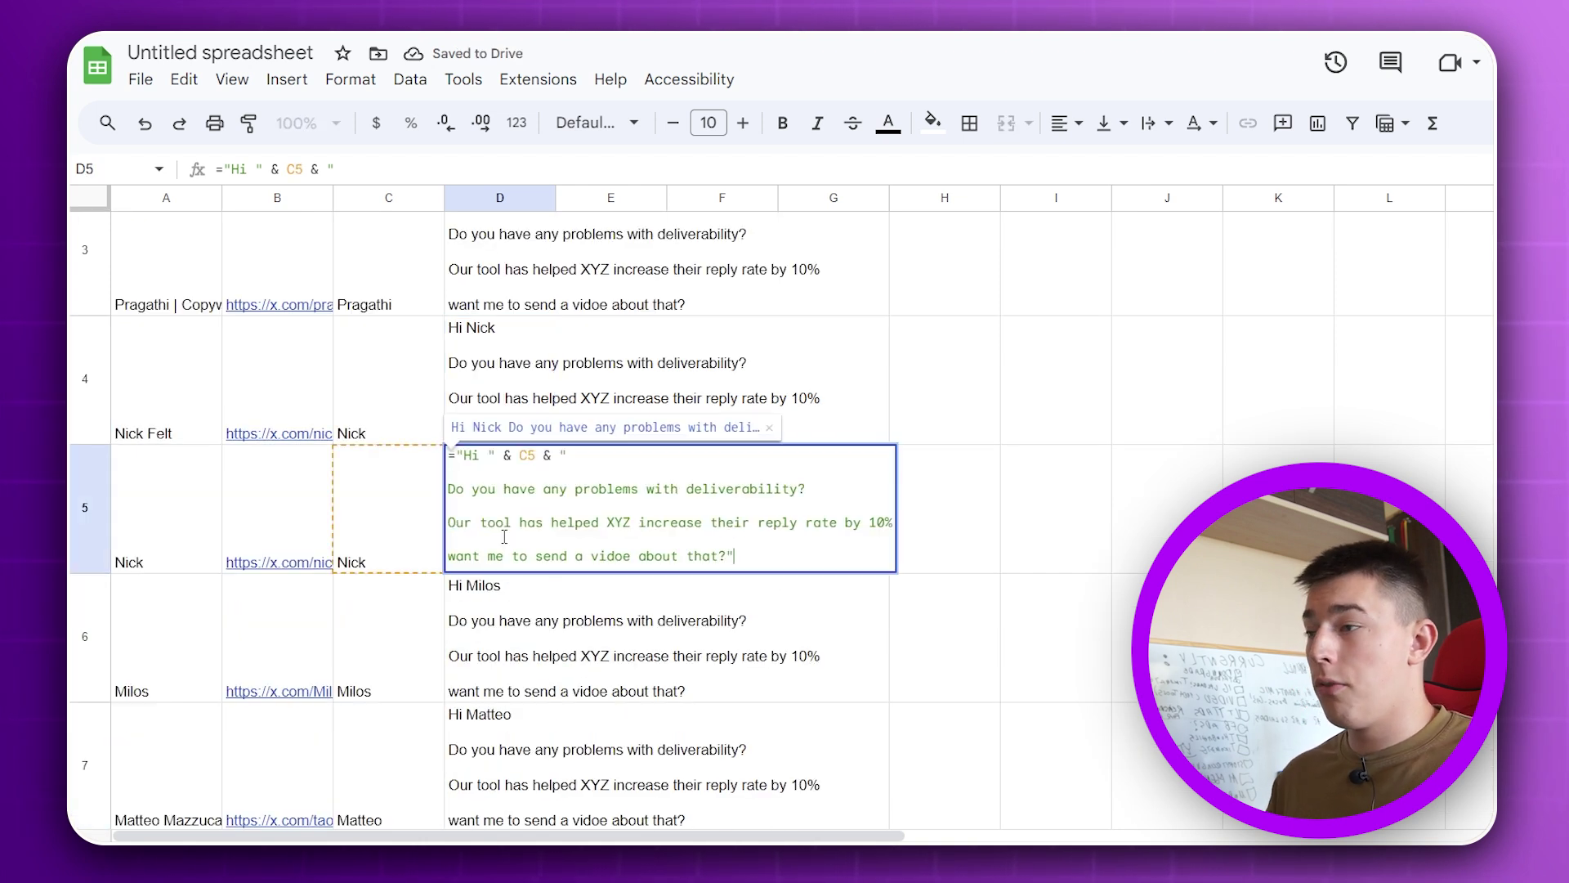
pyautogui.moveTo(449, 523); pyautogui.dragTo(895, 529)
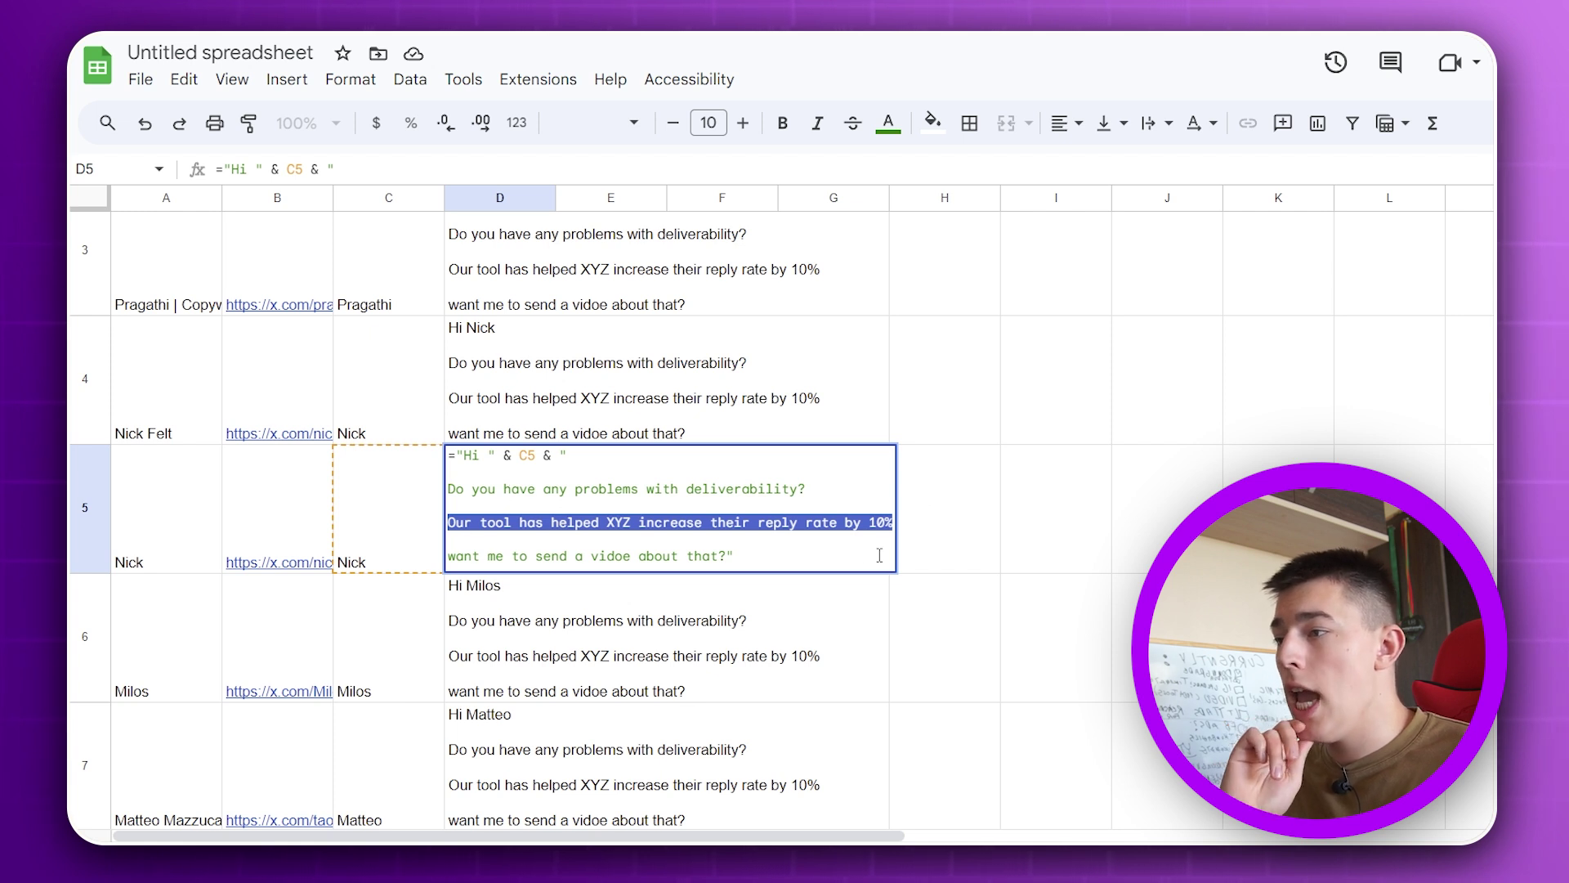
pyautogui.moveTo(448, 556); pyautogui.dragTo(725, 557)
pyautogui.write('want to chat bout that')
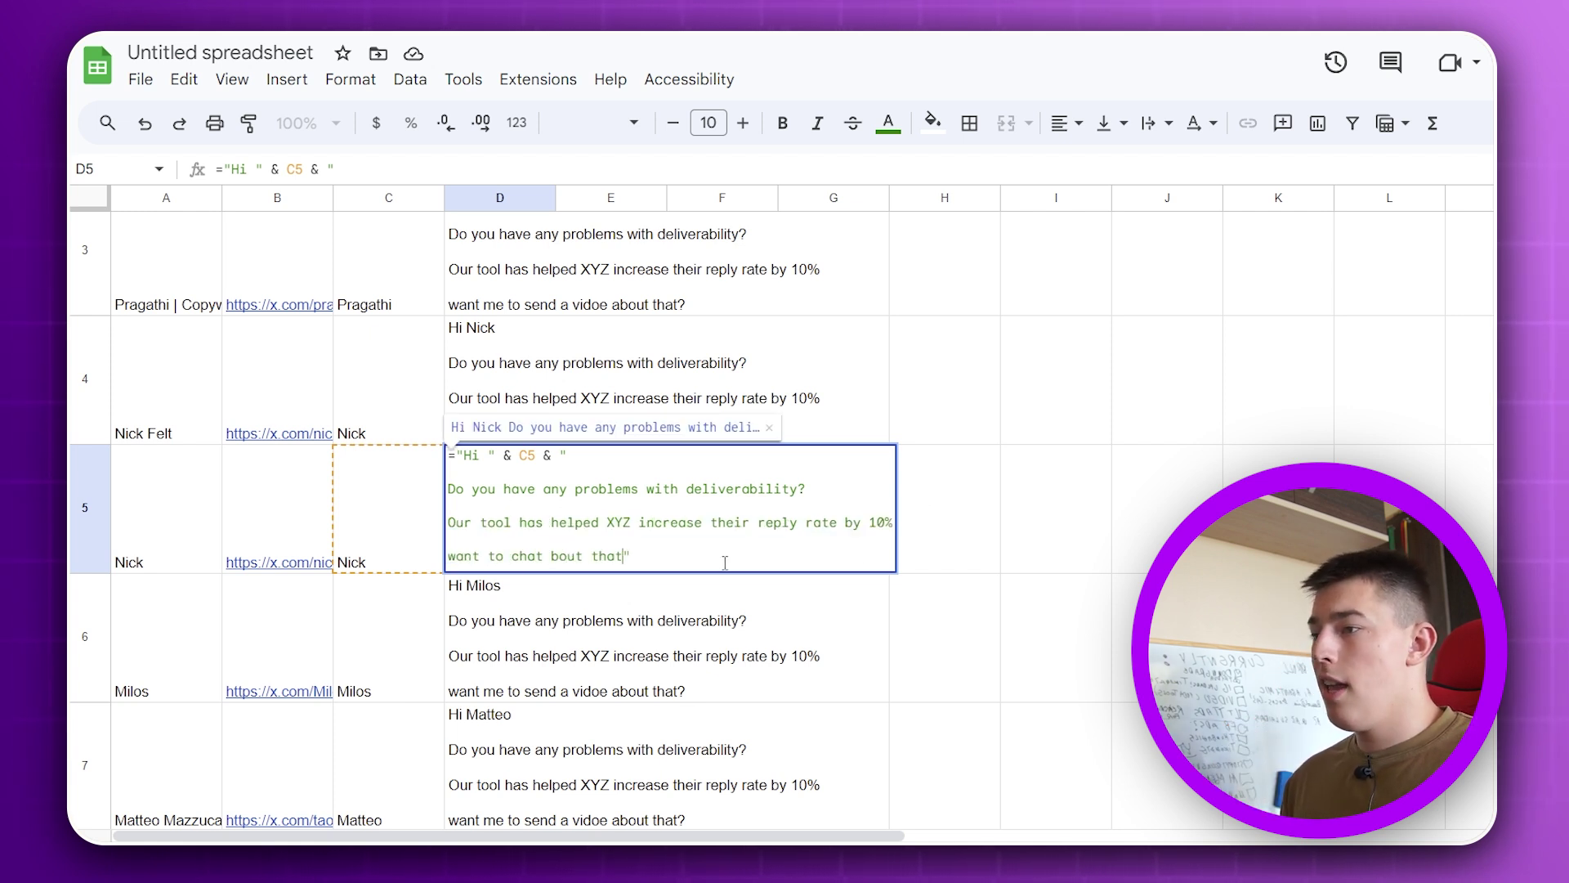
pyautogui.press('Return')
pyautogui.press('Up')
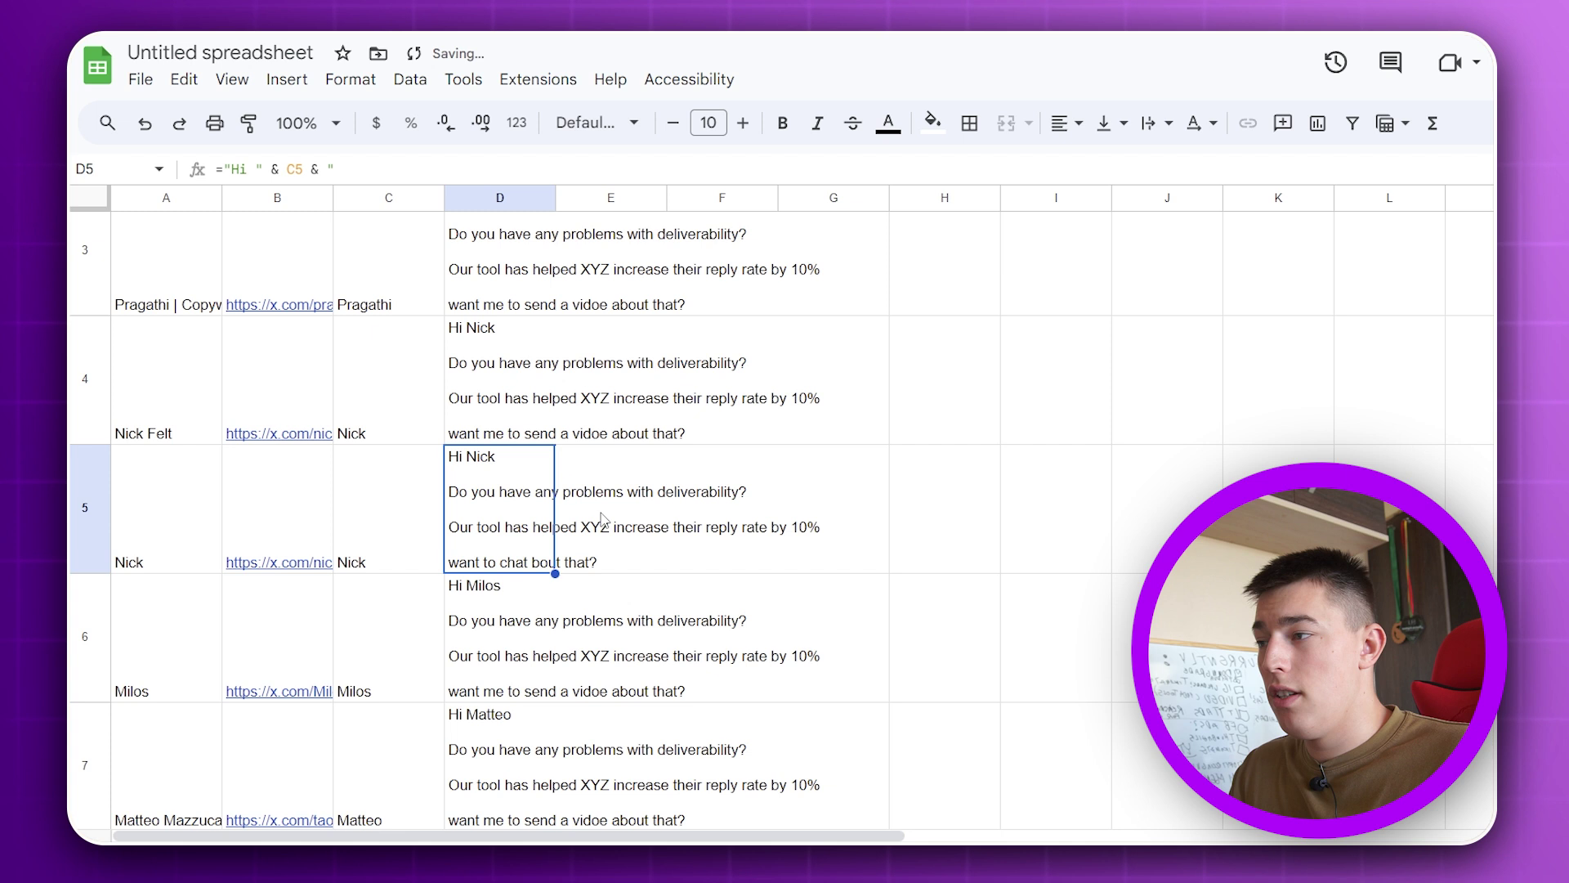
# Compare the wording of the message formulas in D2 and D3, focusing on the deliverability question.
pyautogui.scroll(2, 601, 512)
pyautogui.doubleClick(606, 407)
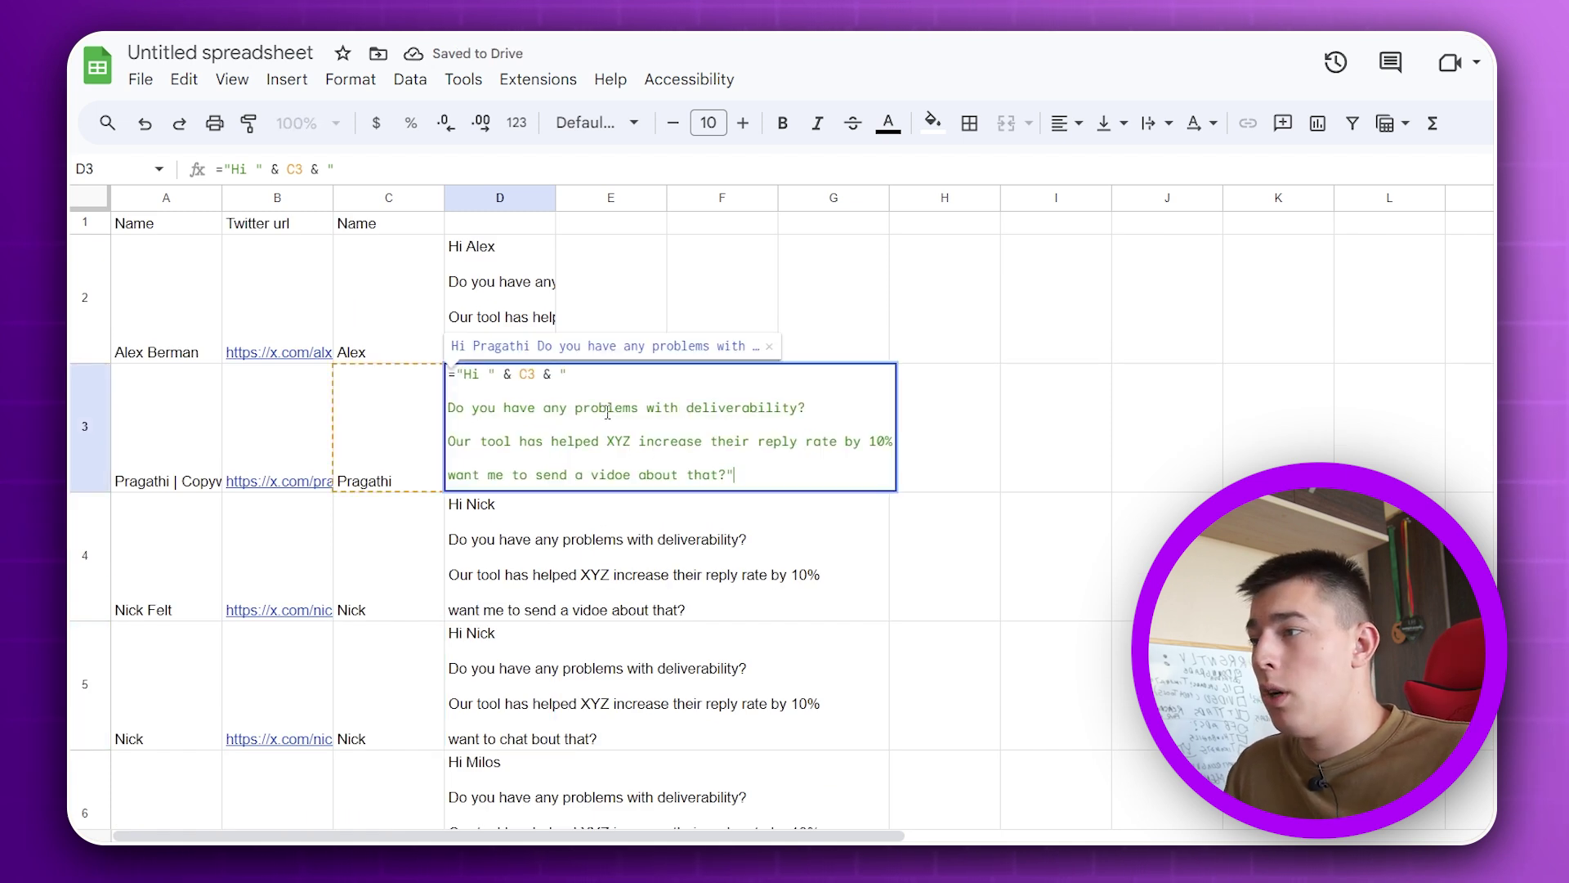
pyautogui.doubleClick(519, 289)
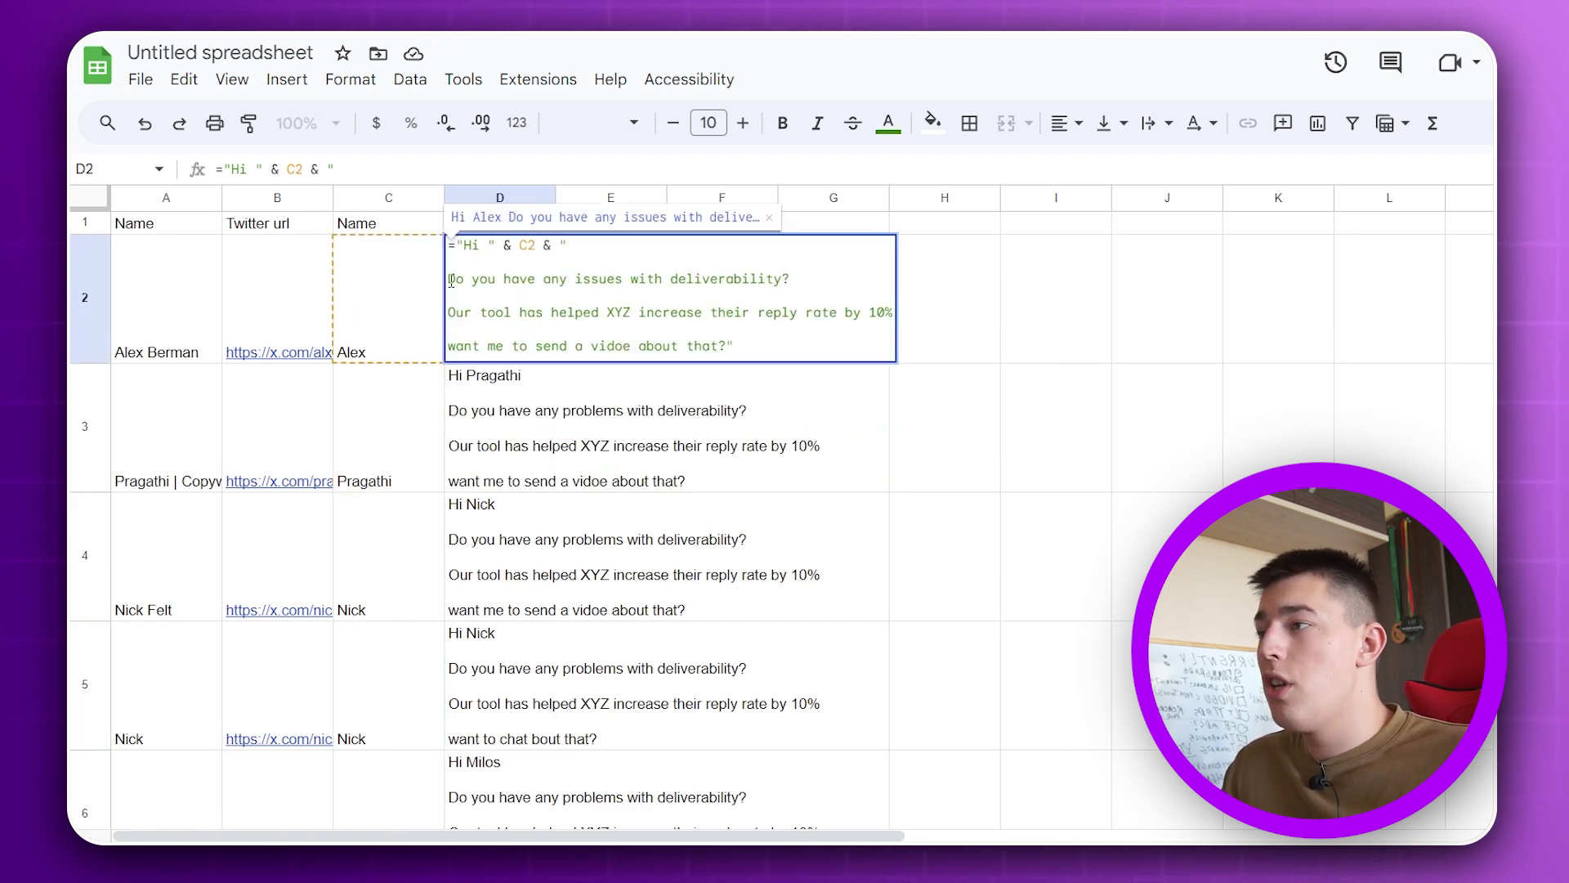
pyautogui.moveTo(448, 279); pyautogui.dragTo(789, 279)
pyautogui.click(566, 416)
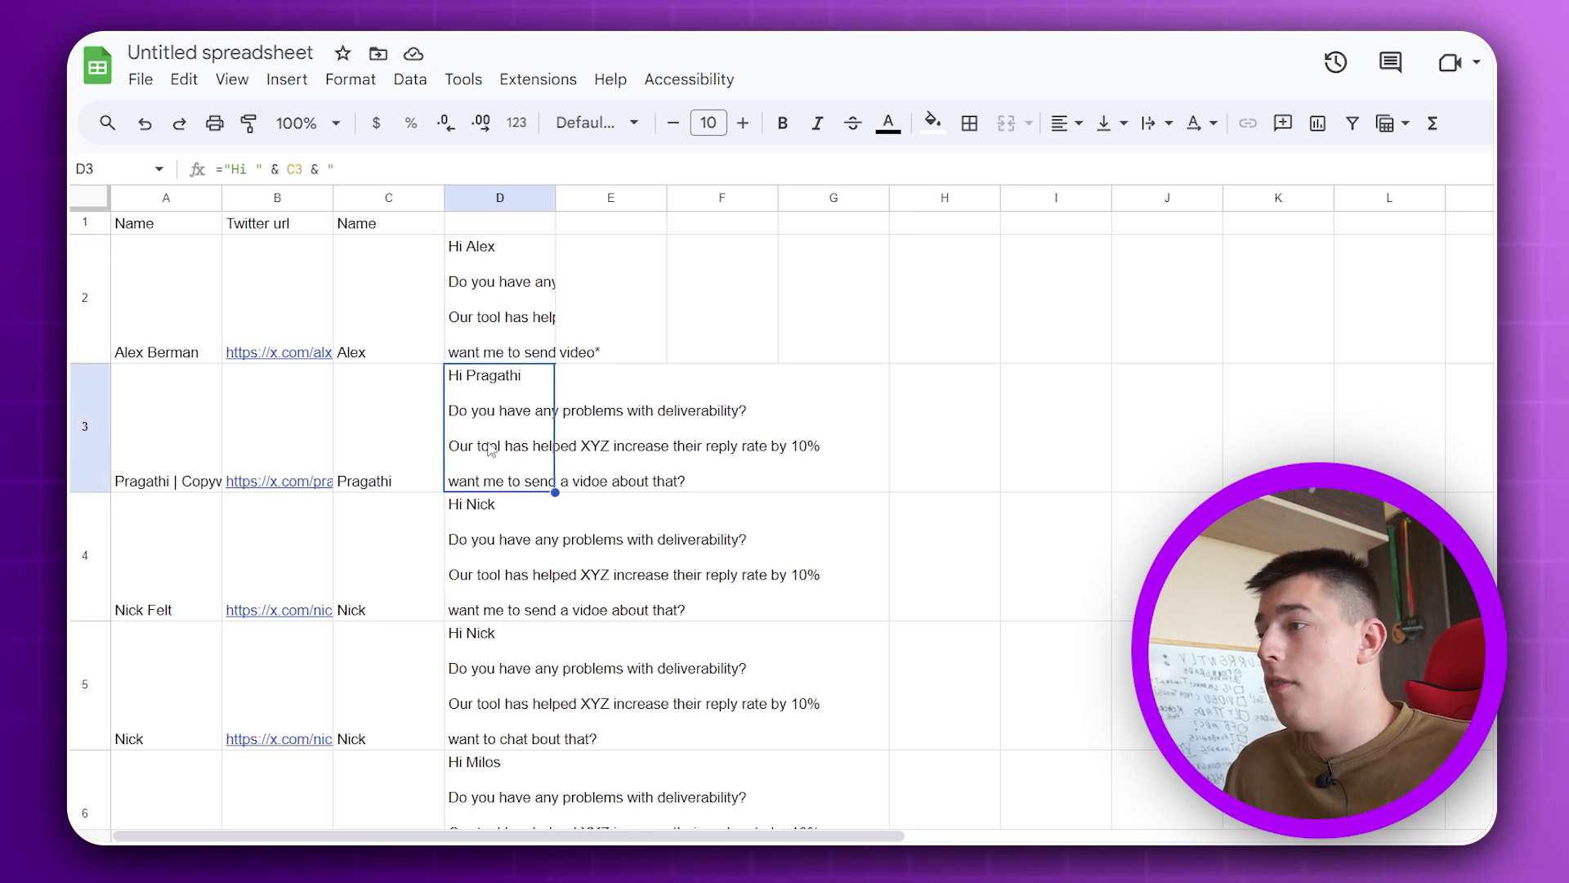
pyautogui.doubleClick(502, 437)
pyautogui.moveTo(812, 408); pyautogui.dragTo(478, 406)
pyautogui.press('Return')
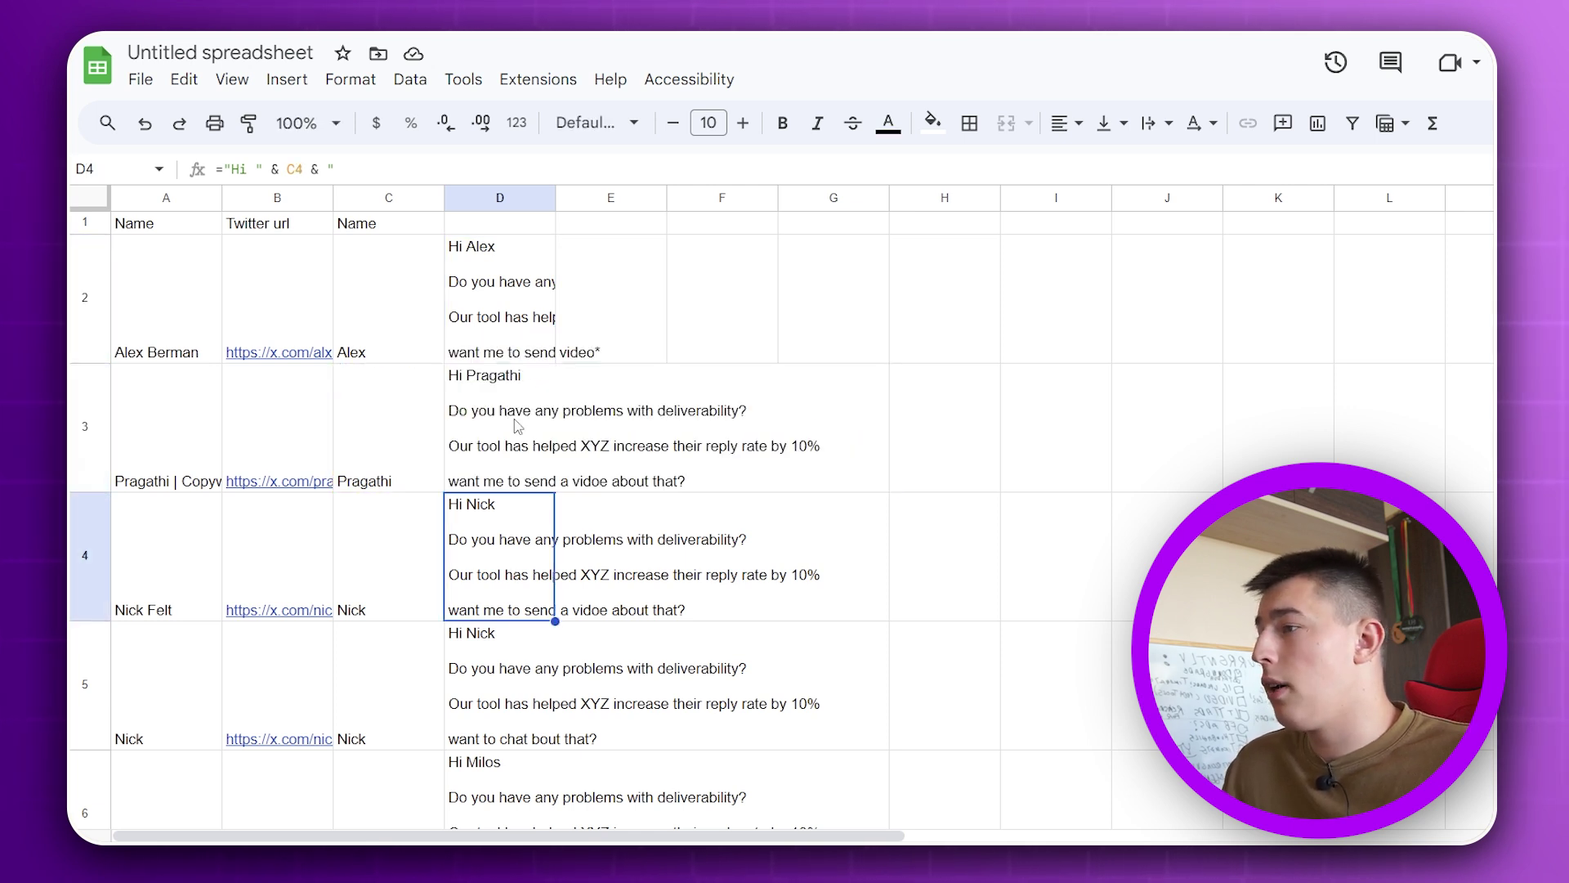
# Replace the message body after the greeting in D3 with "want a free trial for warmforge?".
pyautogui.doubleClick(508, 415)
pyautogui.moveTo(448, 408); pyautogui.dragTo(724, 479)
pyautogui.write('want a free tii')
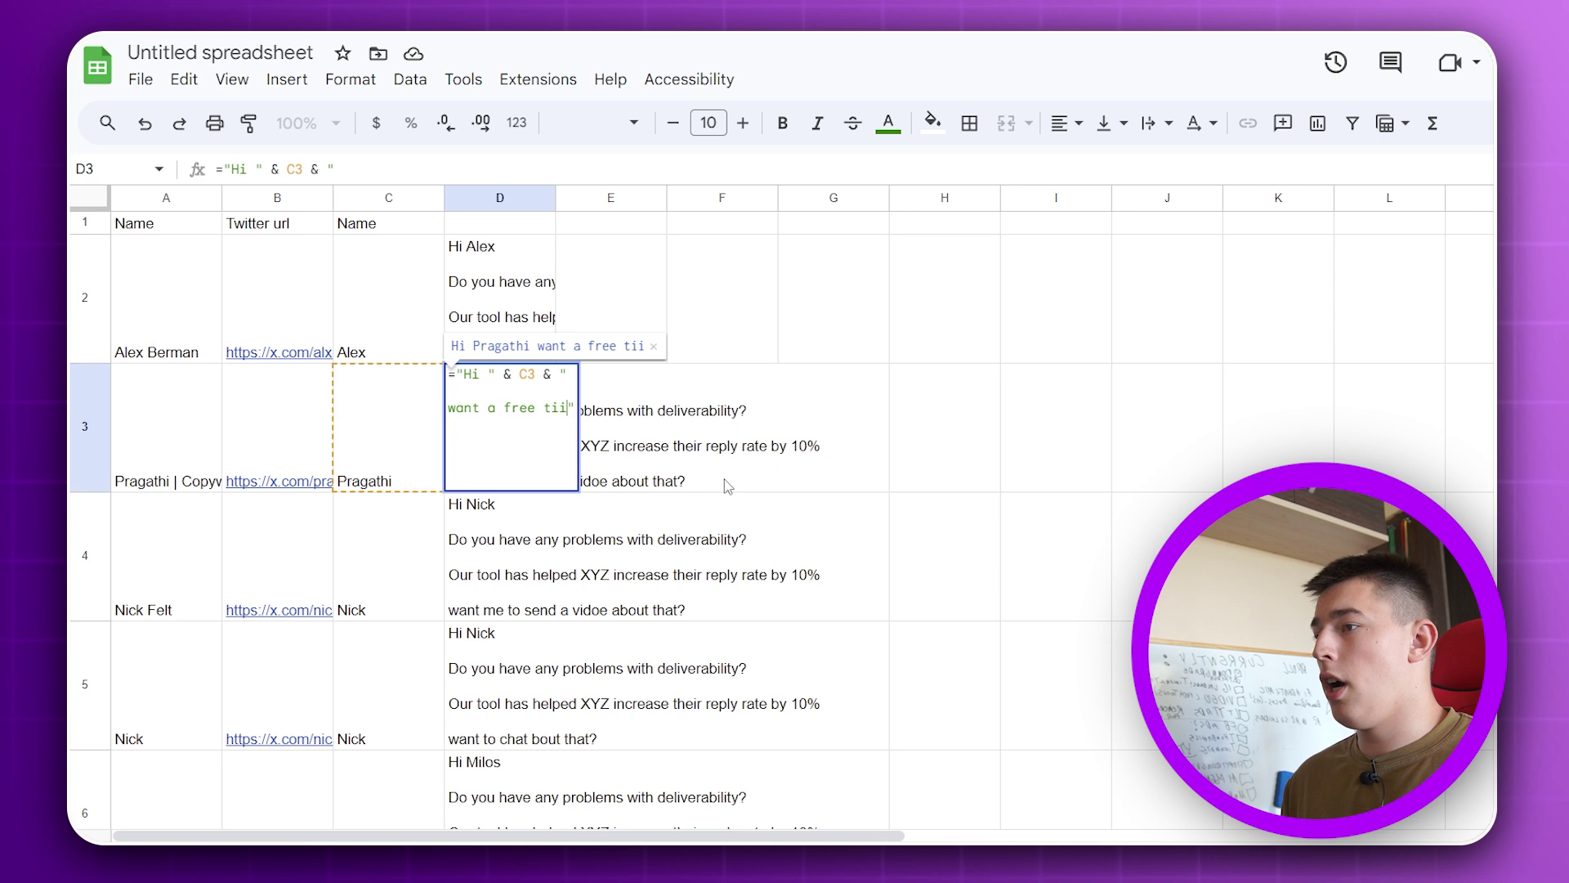
pyautogui.press('BackSpace')
pyautogui.press('BackSpace')
pyautogui.write('rial for warmforge?')
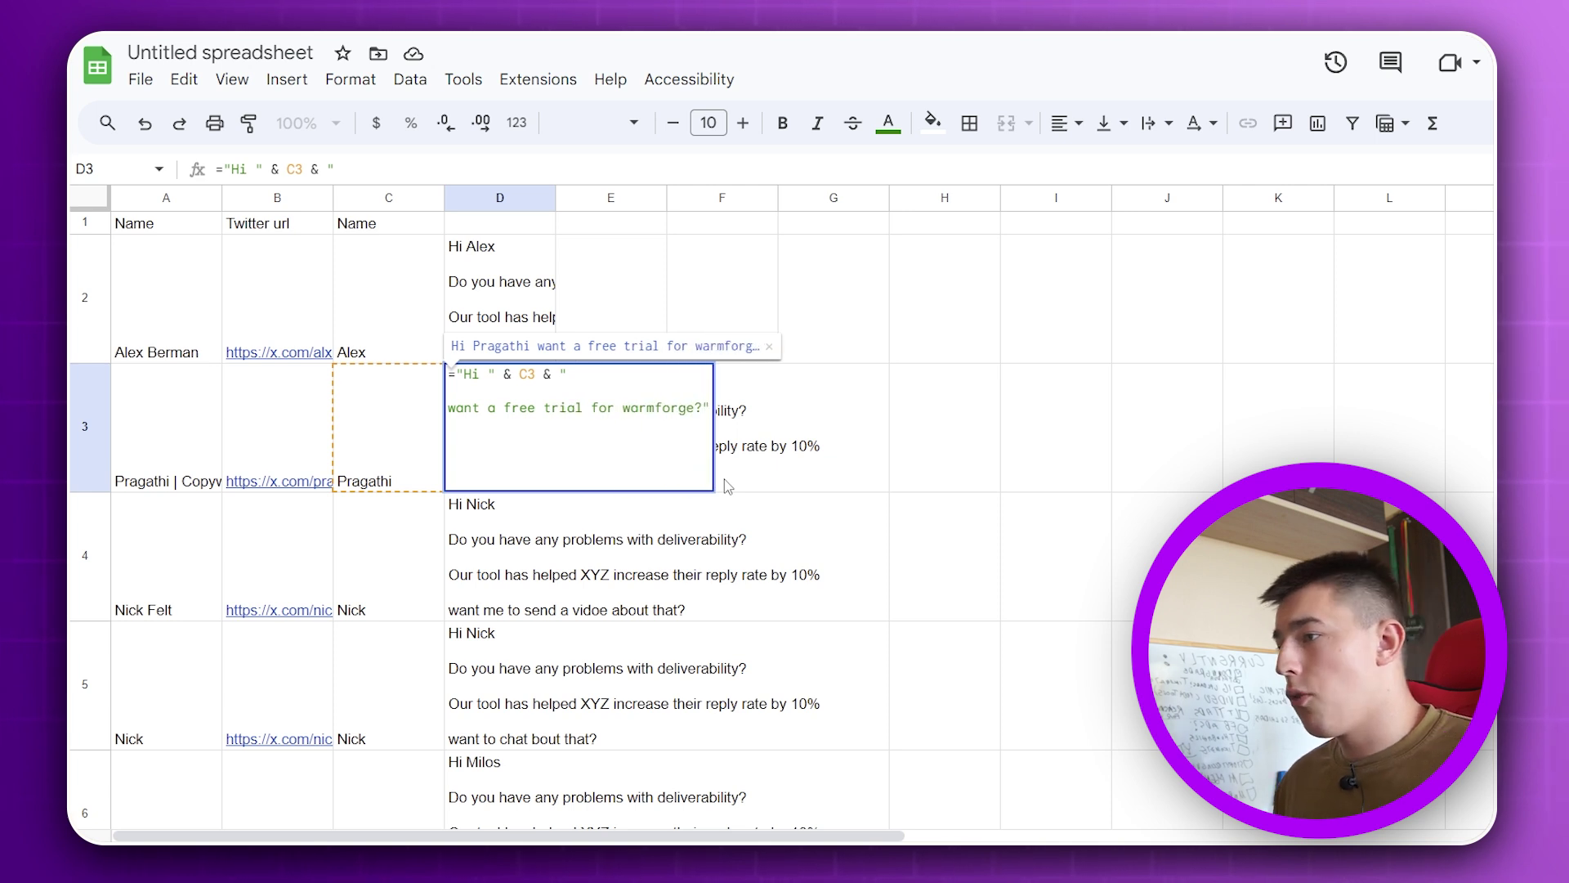
pyautogui.press('Return')
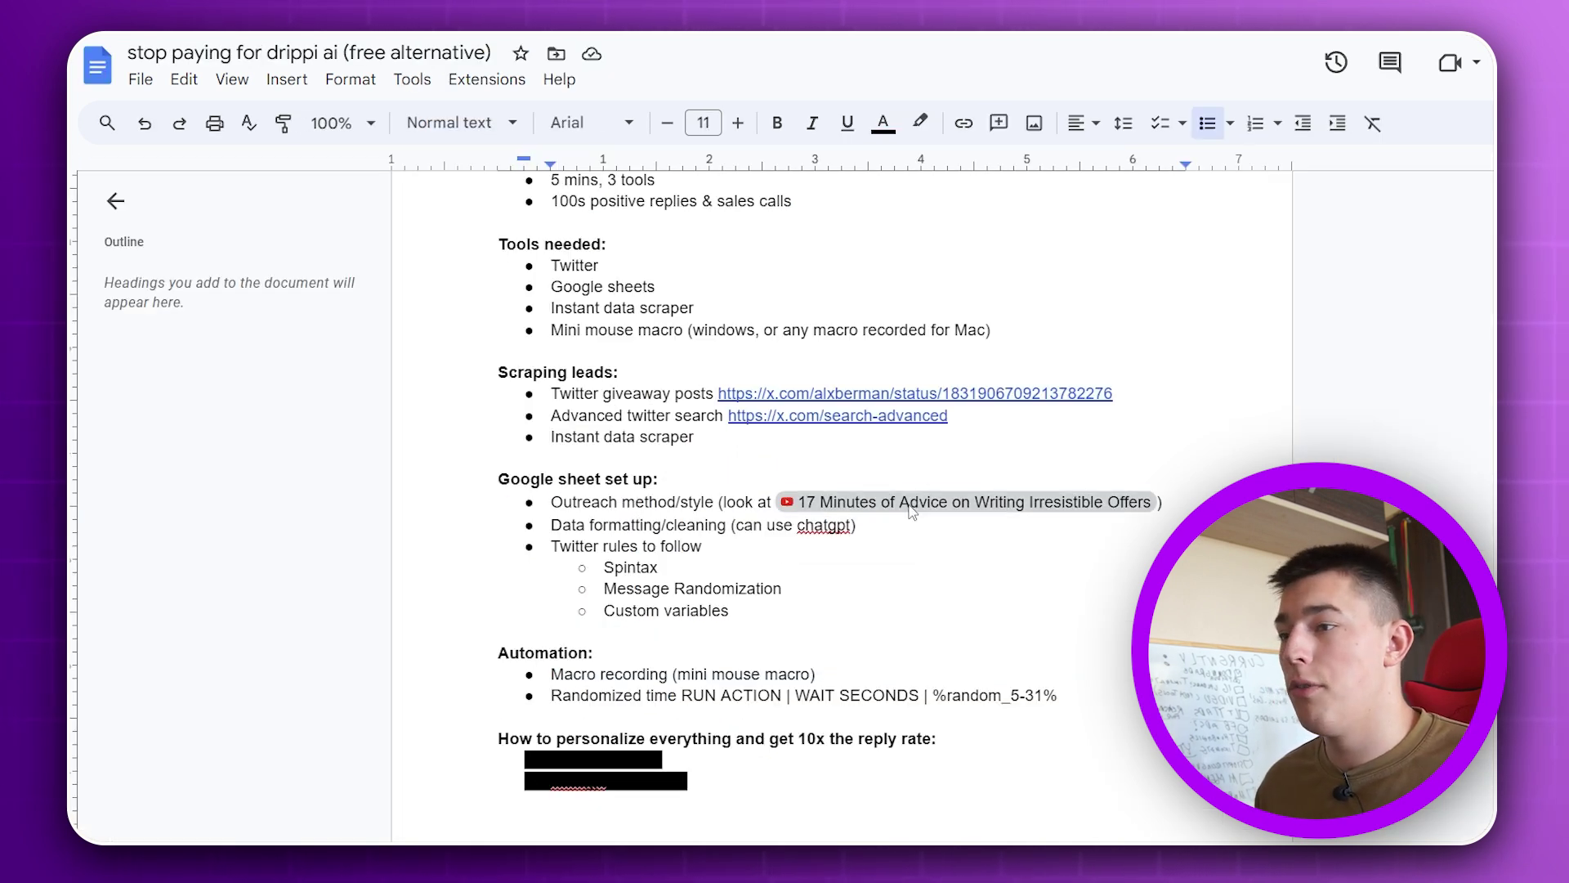
# Switch to the Google Docs outline and preview the linked video "17 Minutes of Advice on Writing Irresistible Offers".
pyautogui.moveTo(931, 502)
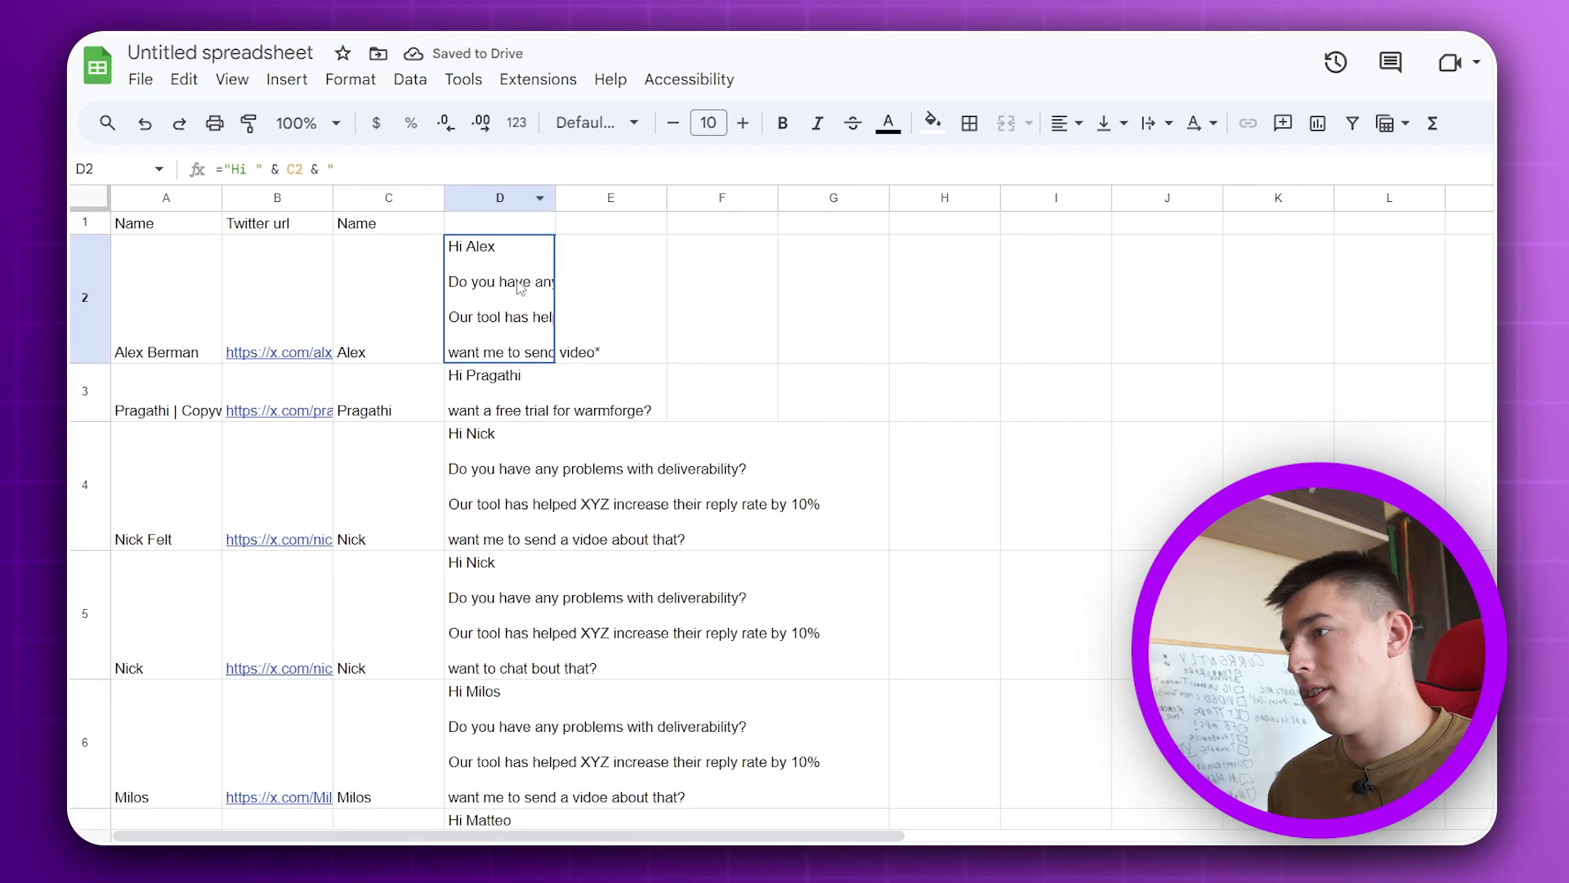
# Return to the spreadsheet and enter the correction note "video*" in E2 beside the first message.
pyautogui.press('Return')
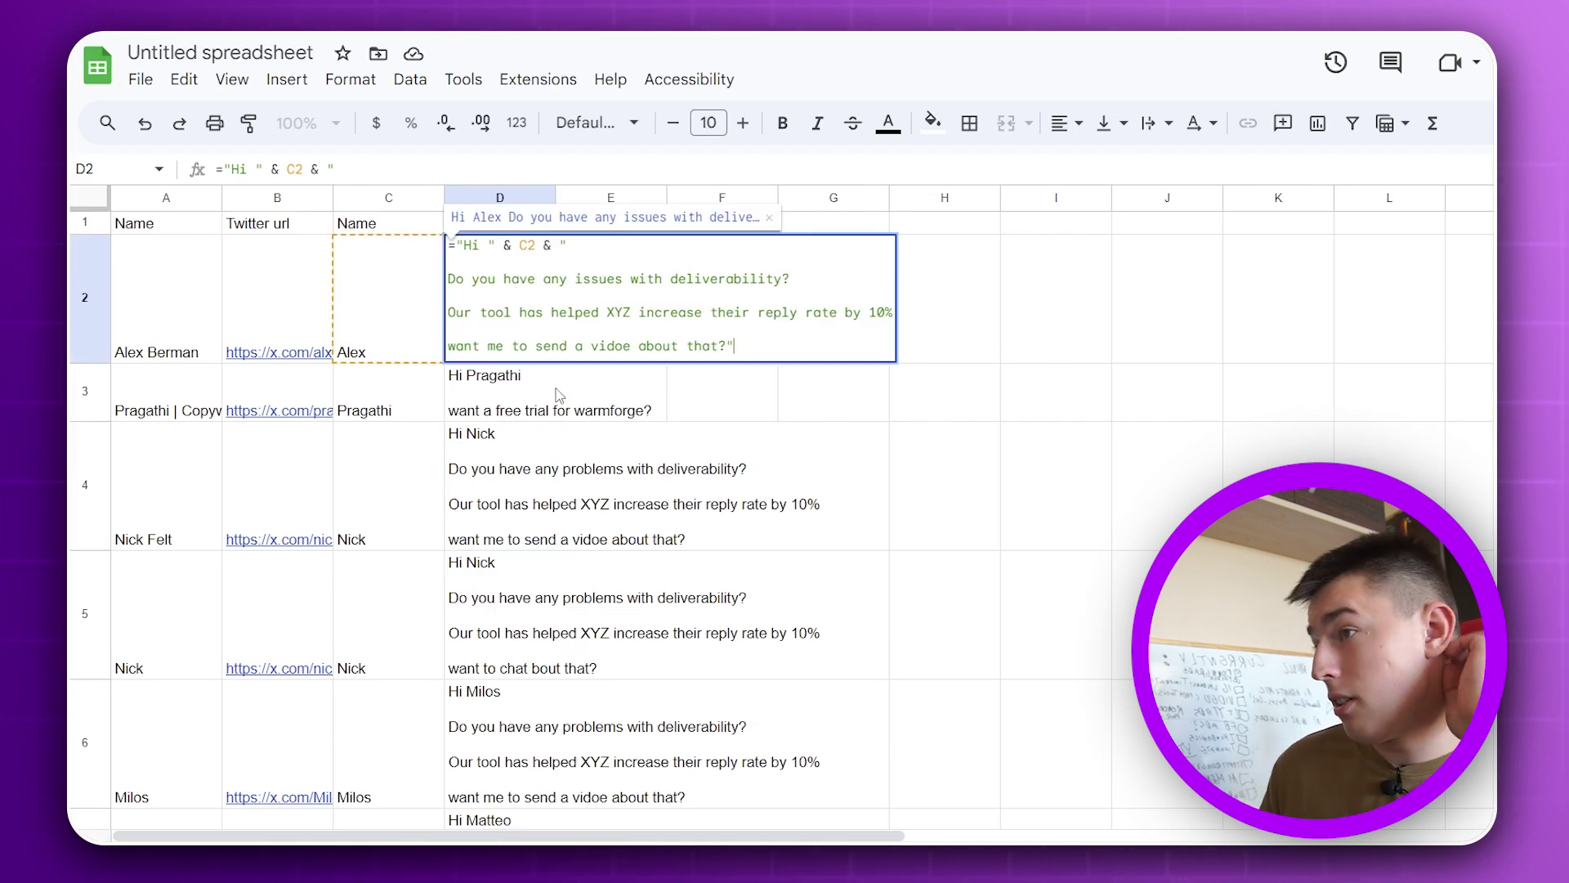
pyautogui.click(539, 331)
pyautogui.click(528, 410)
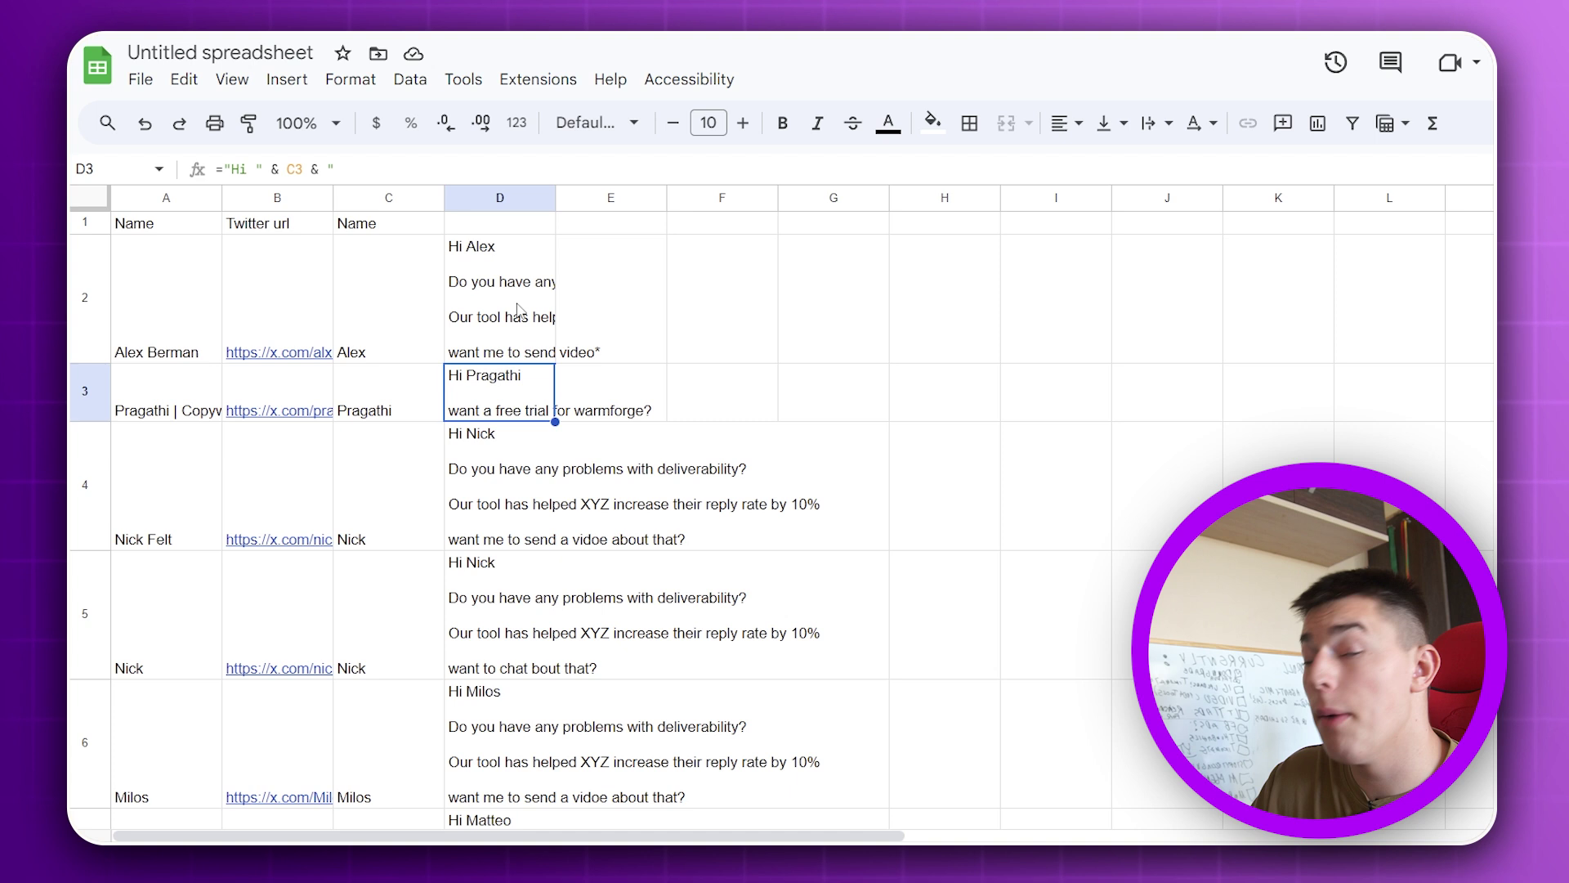
pyautogui.click(601, 345)
pyautogui.click(627, 375)
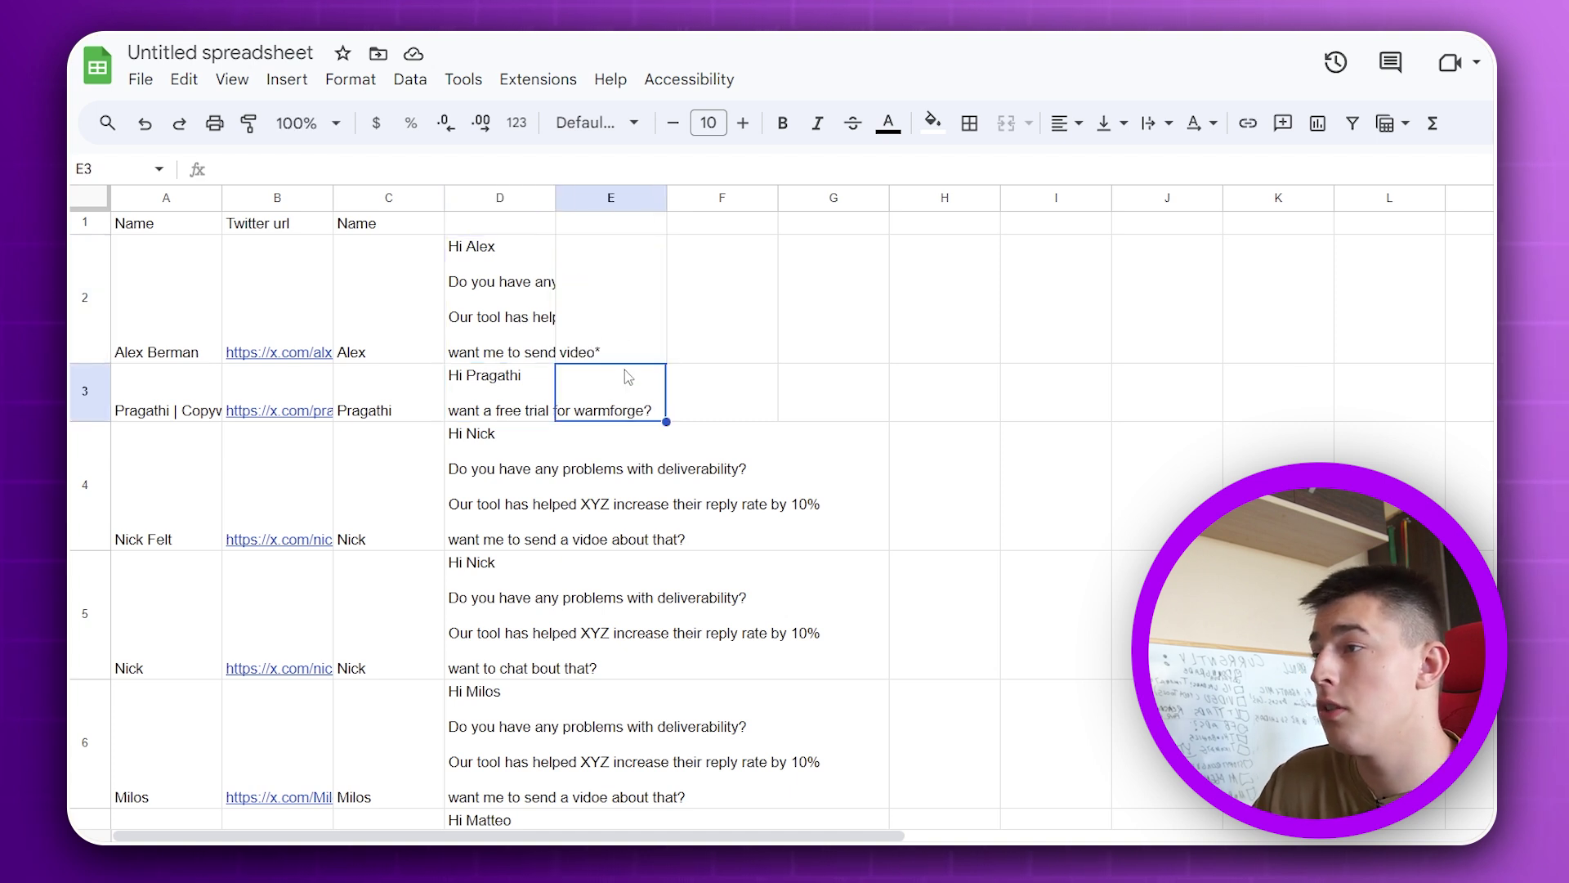
pyautogui.click(624, 341)
pyautogui.click(620, 373)
pyautogui.click(623, 330)
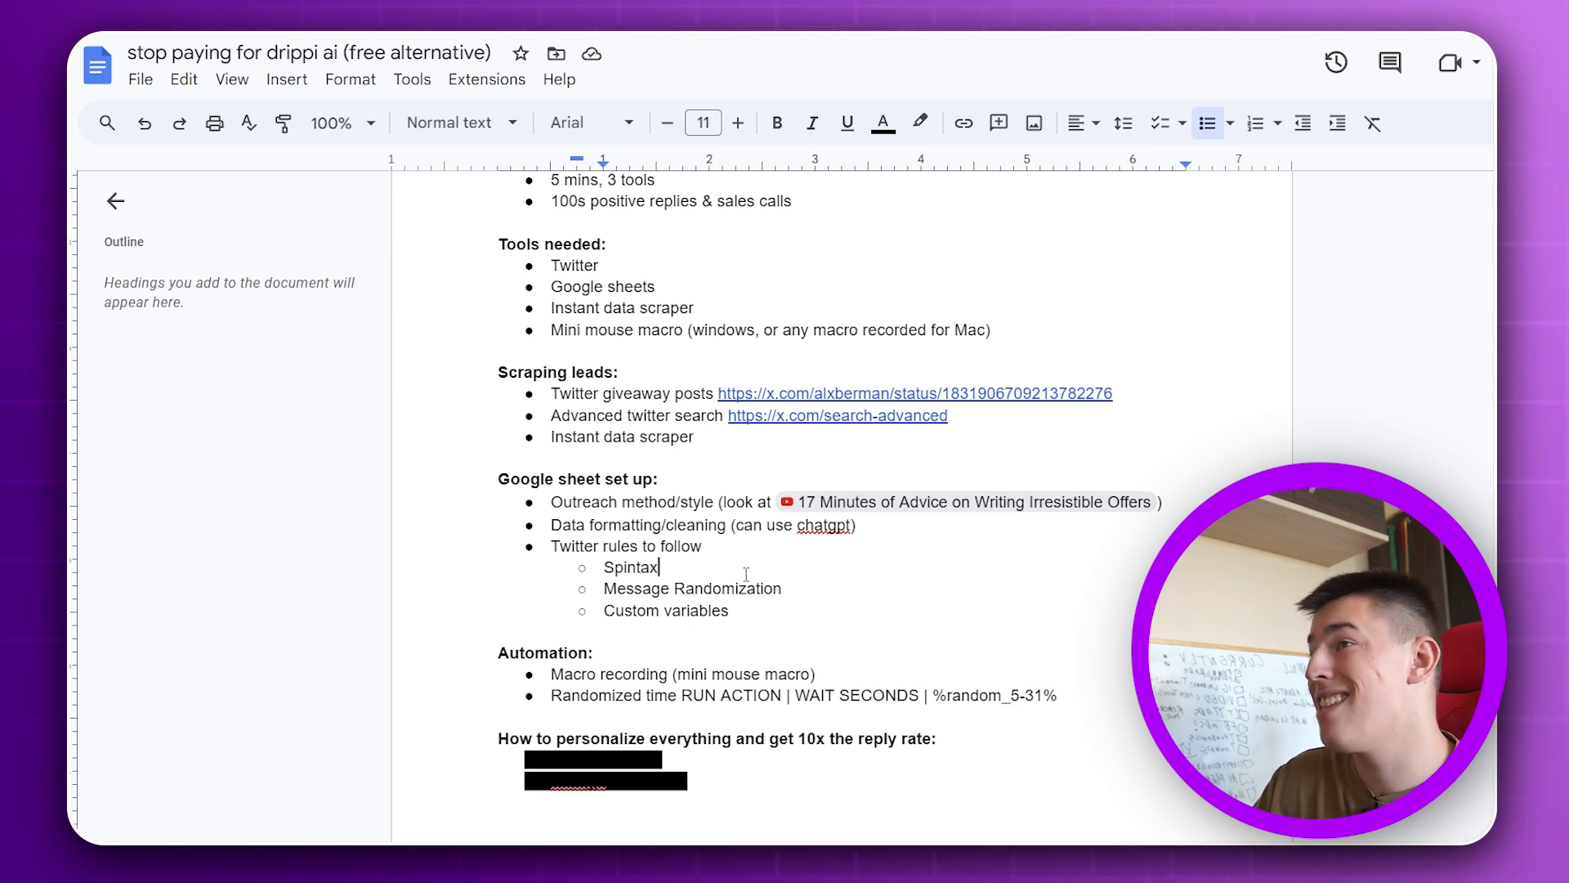
# Launch Mini Mouse Macro, place its window beside the Google Docs outline and bring the Automation section into view.
pyautogui.press('super')
pyautogui.press('Return')
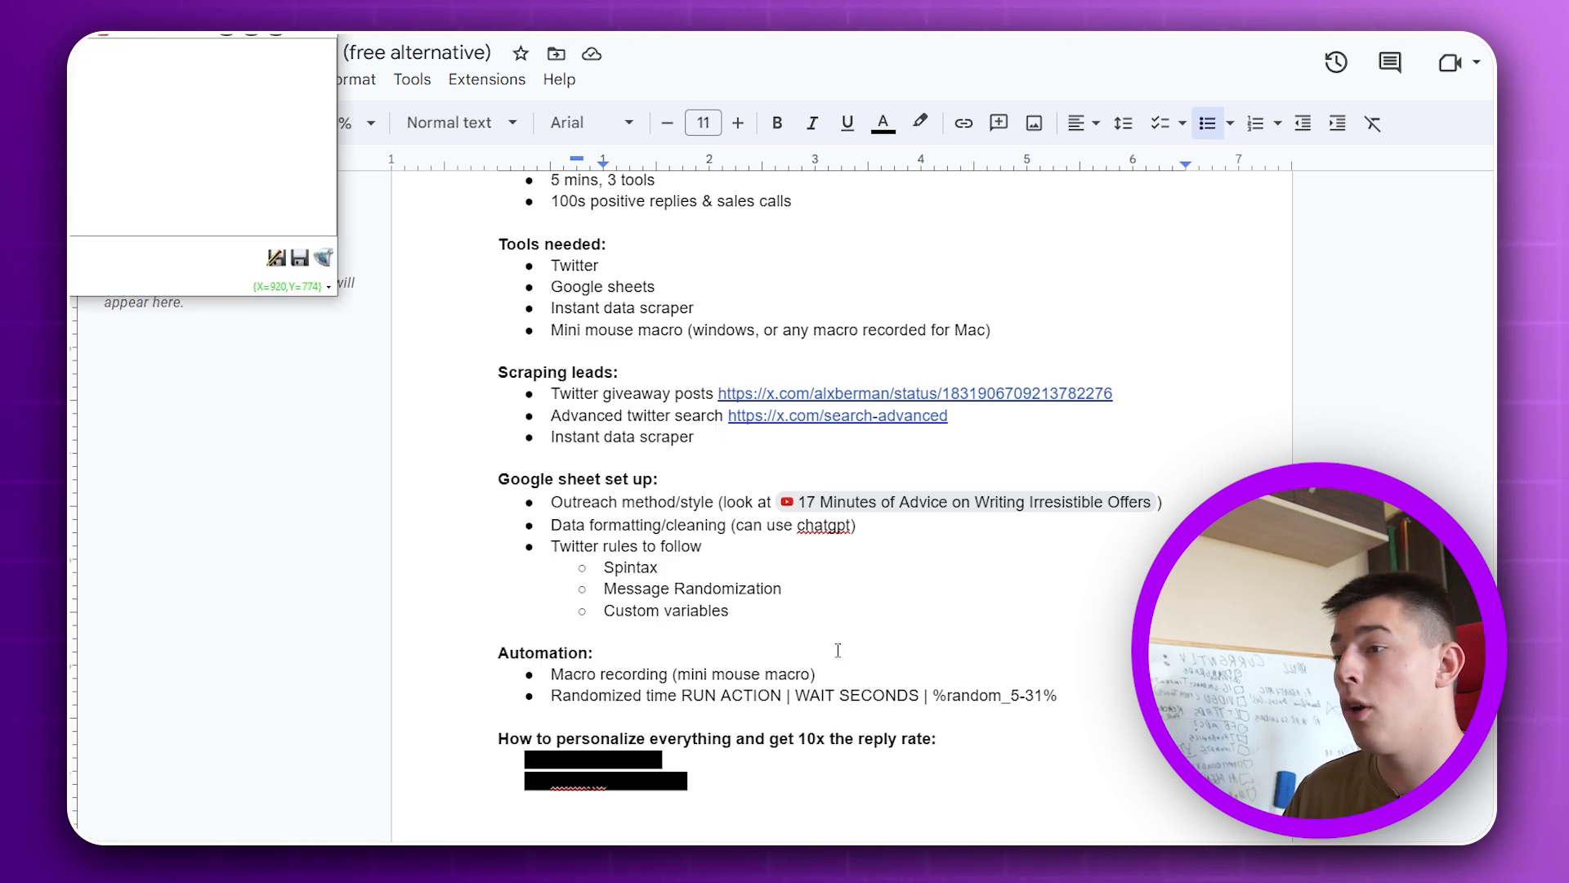
pyautogui.moveTo(164, 33); pyautogui.dragTo(293, 381)
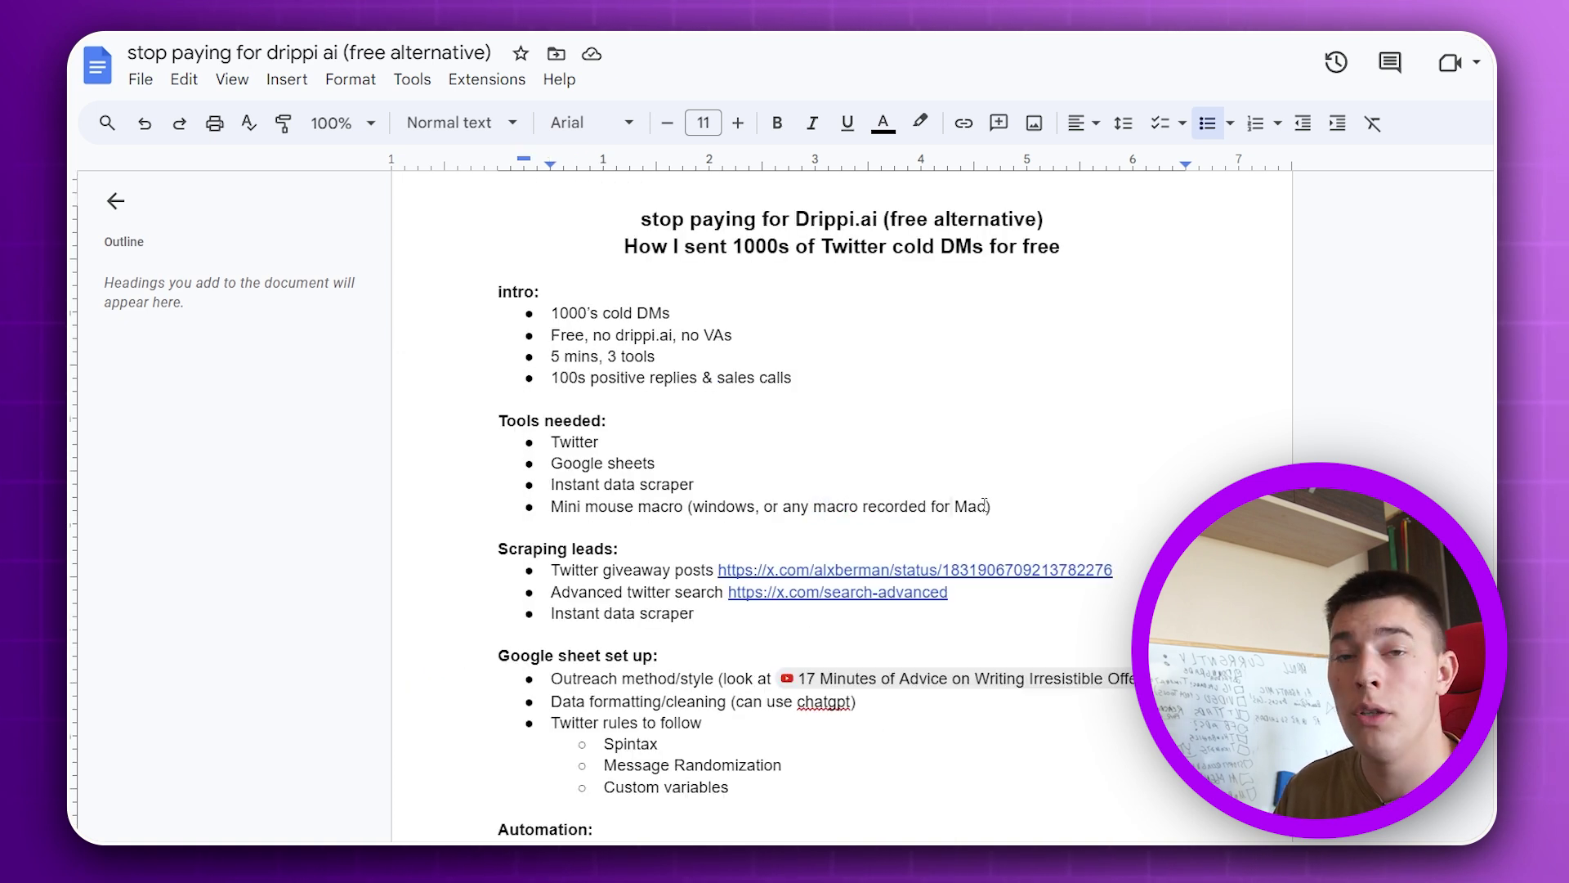
pyautogui.hotkey('alt', 'Tab')
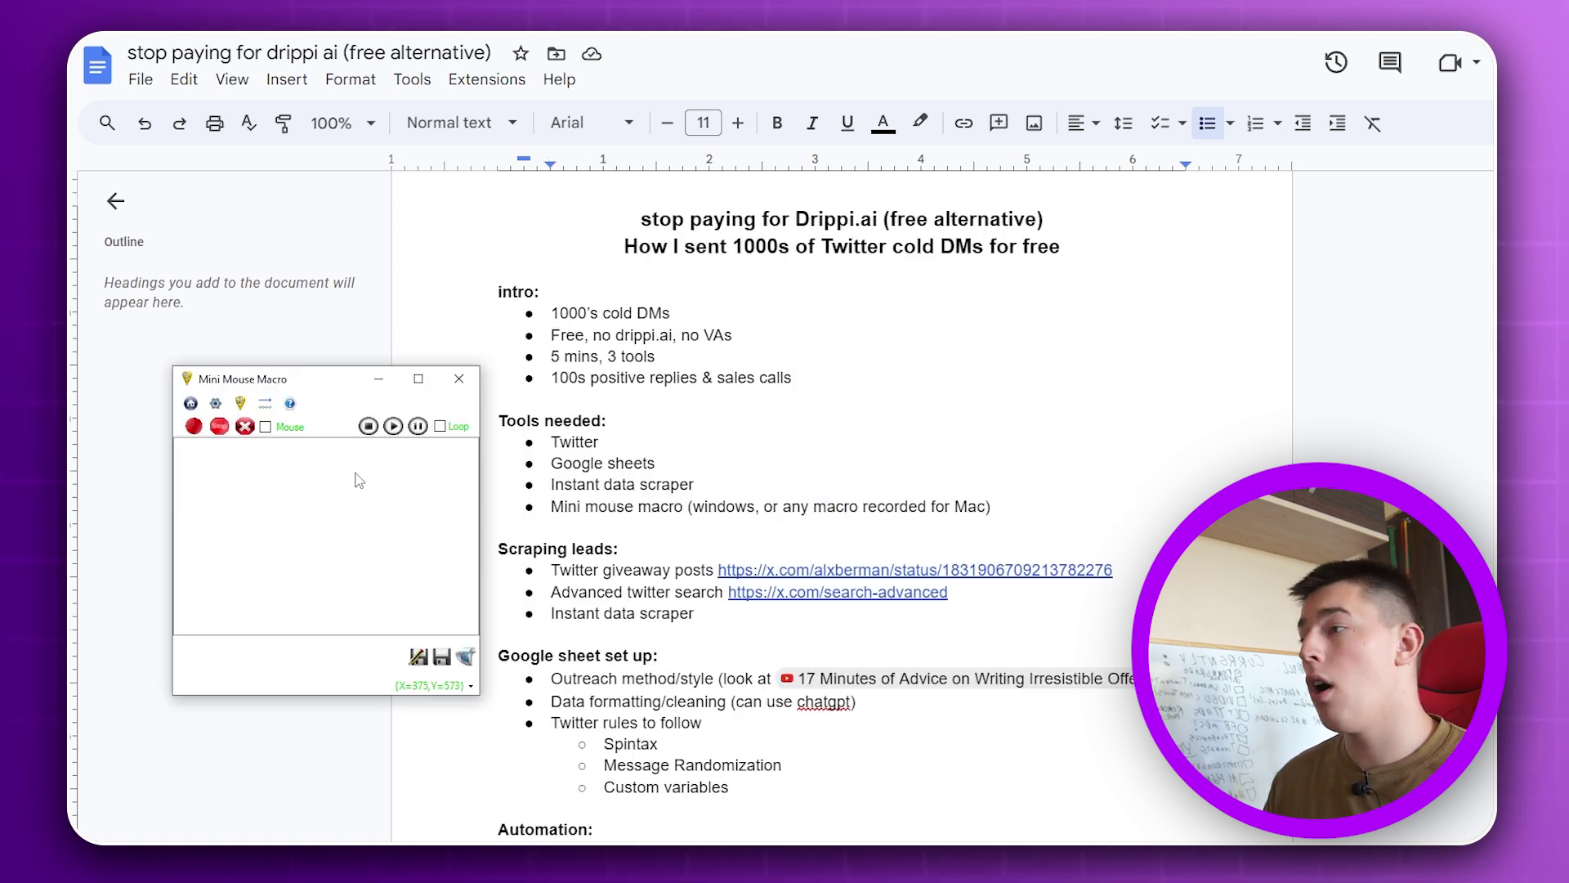
pyautogui.scroll(-2, 679, 462)
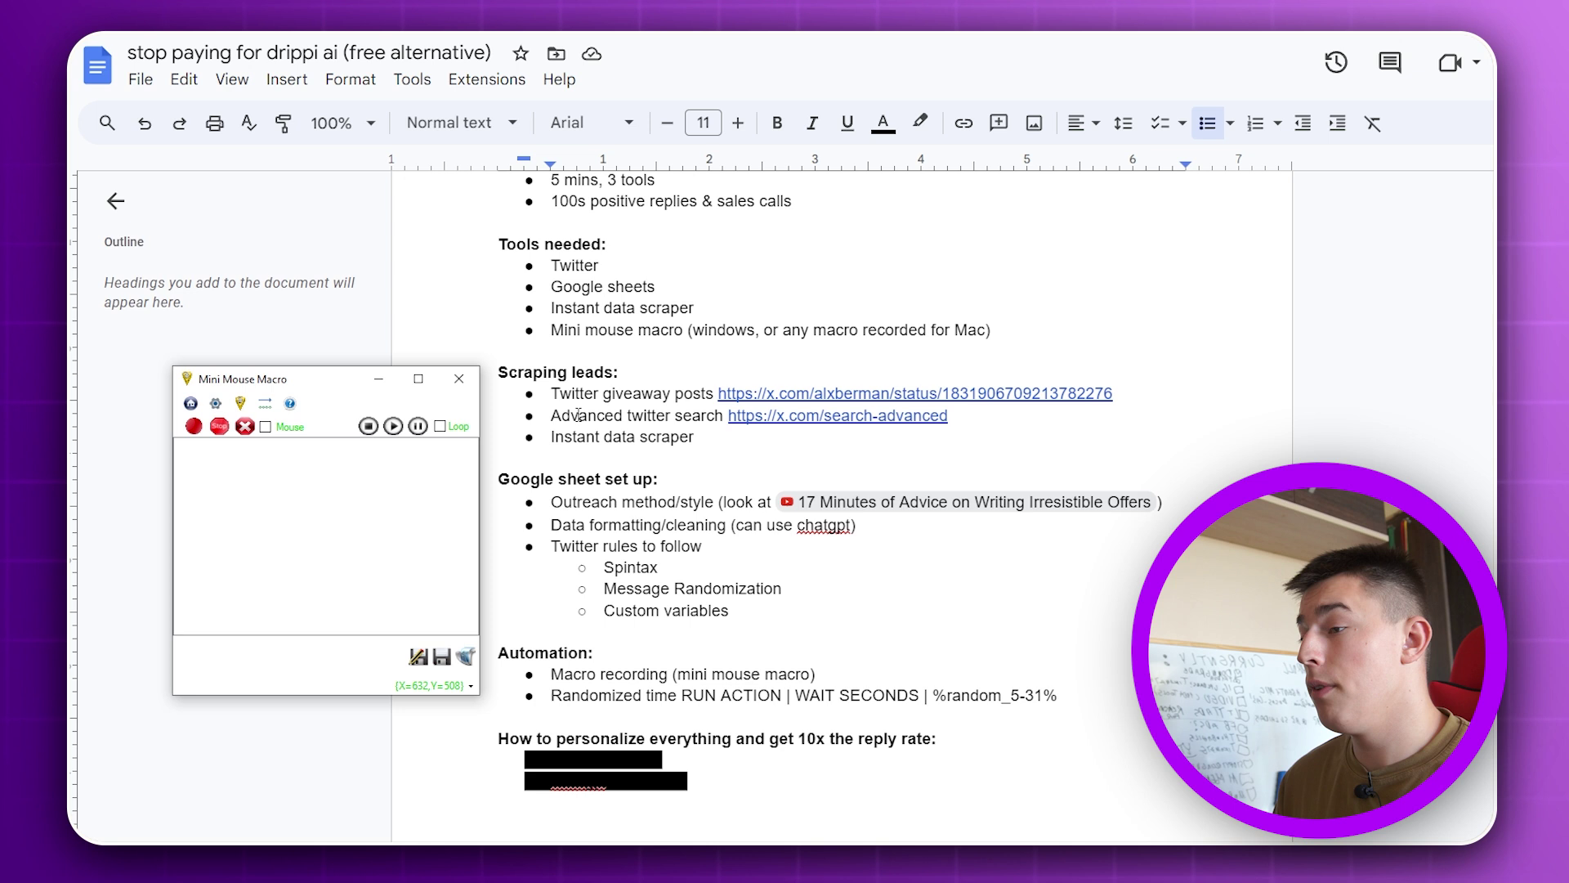
pyautogui.scroll(-2, 577, 418)
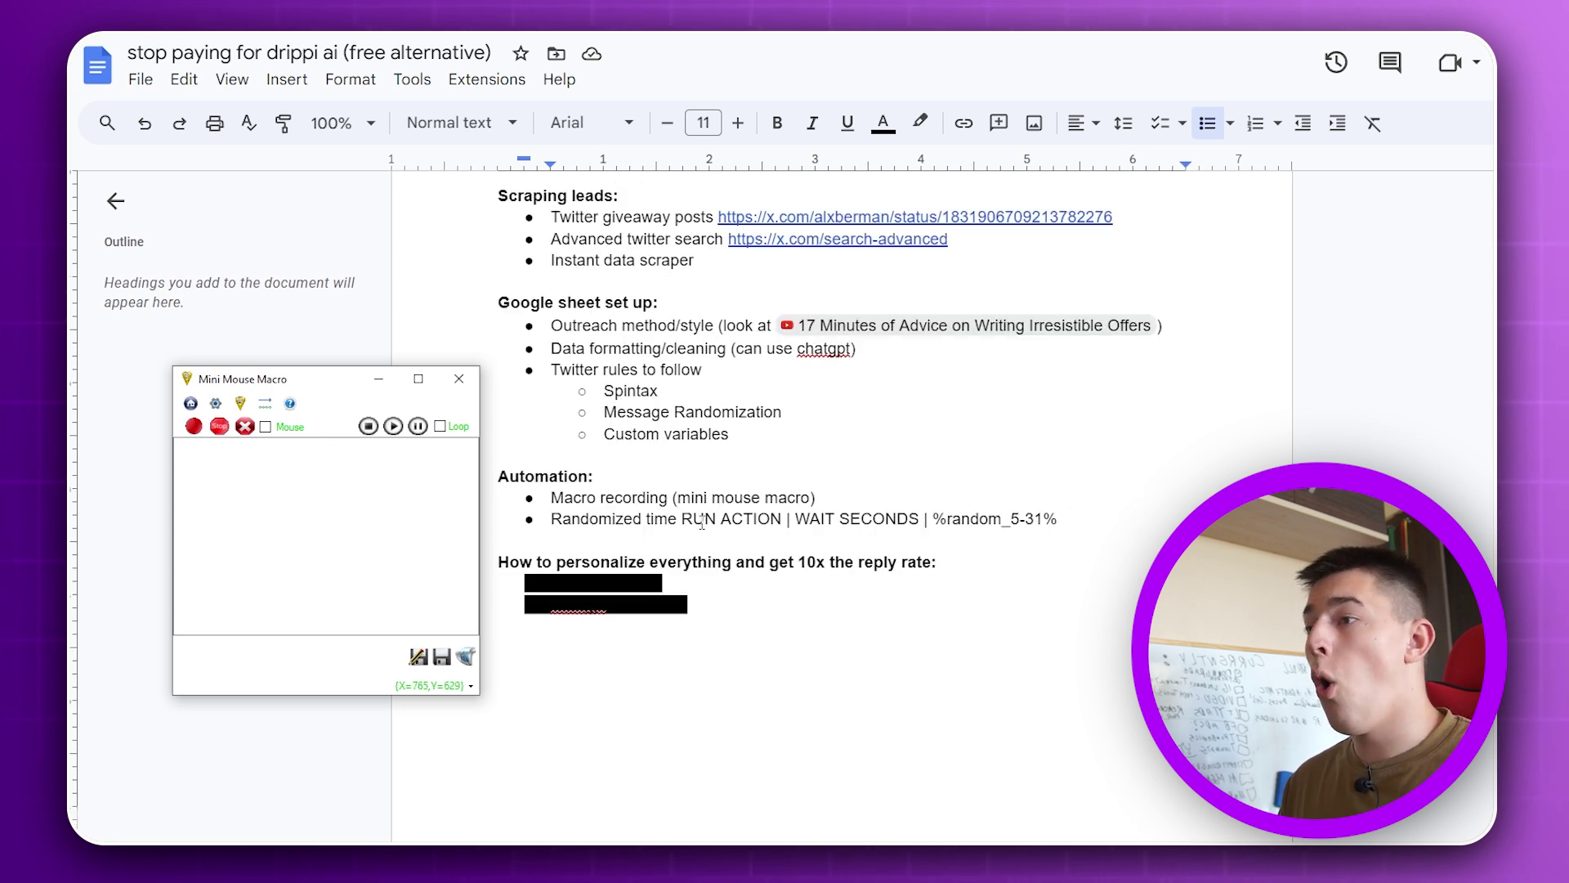
# In the spreadsheet, move the Twitter url column to between the cleaned Name column and the message column.
pyautogui.click(761, 452)
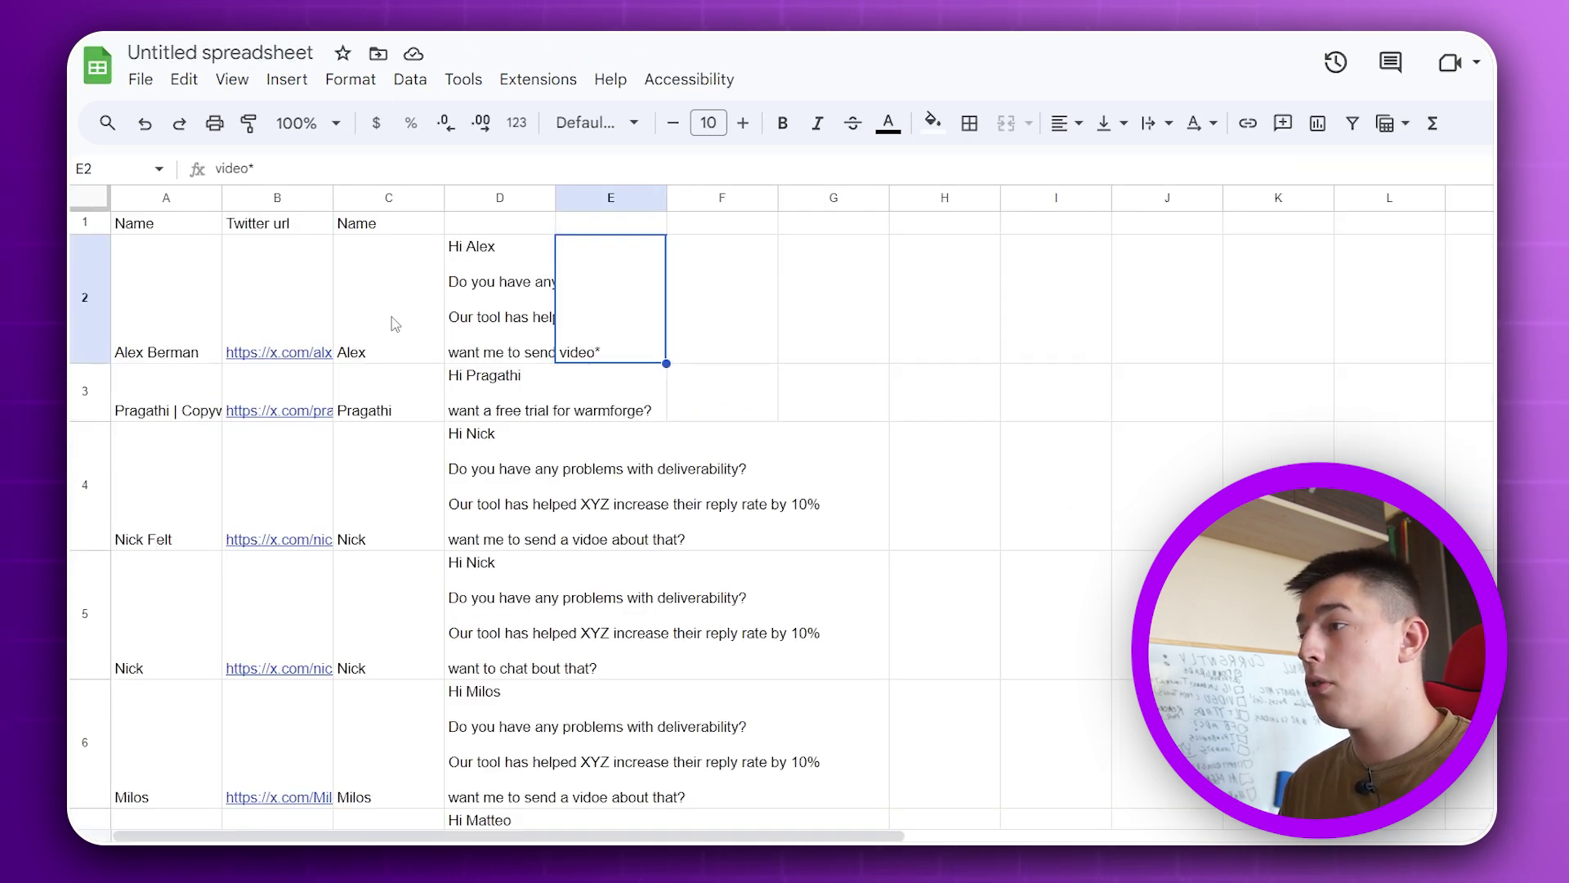
pyautogui.click(384, 323)
pyautogui.click(462, 333)
pyautogui.click(255, 197)
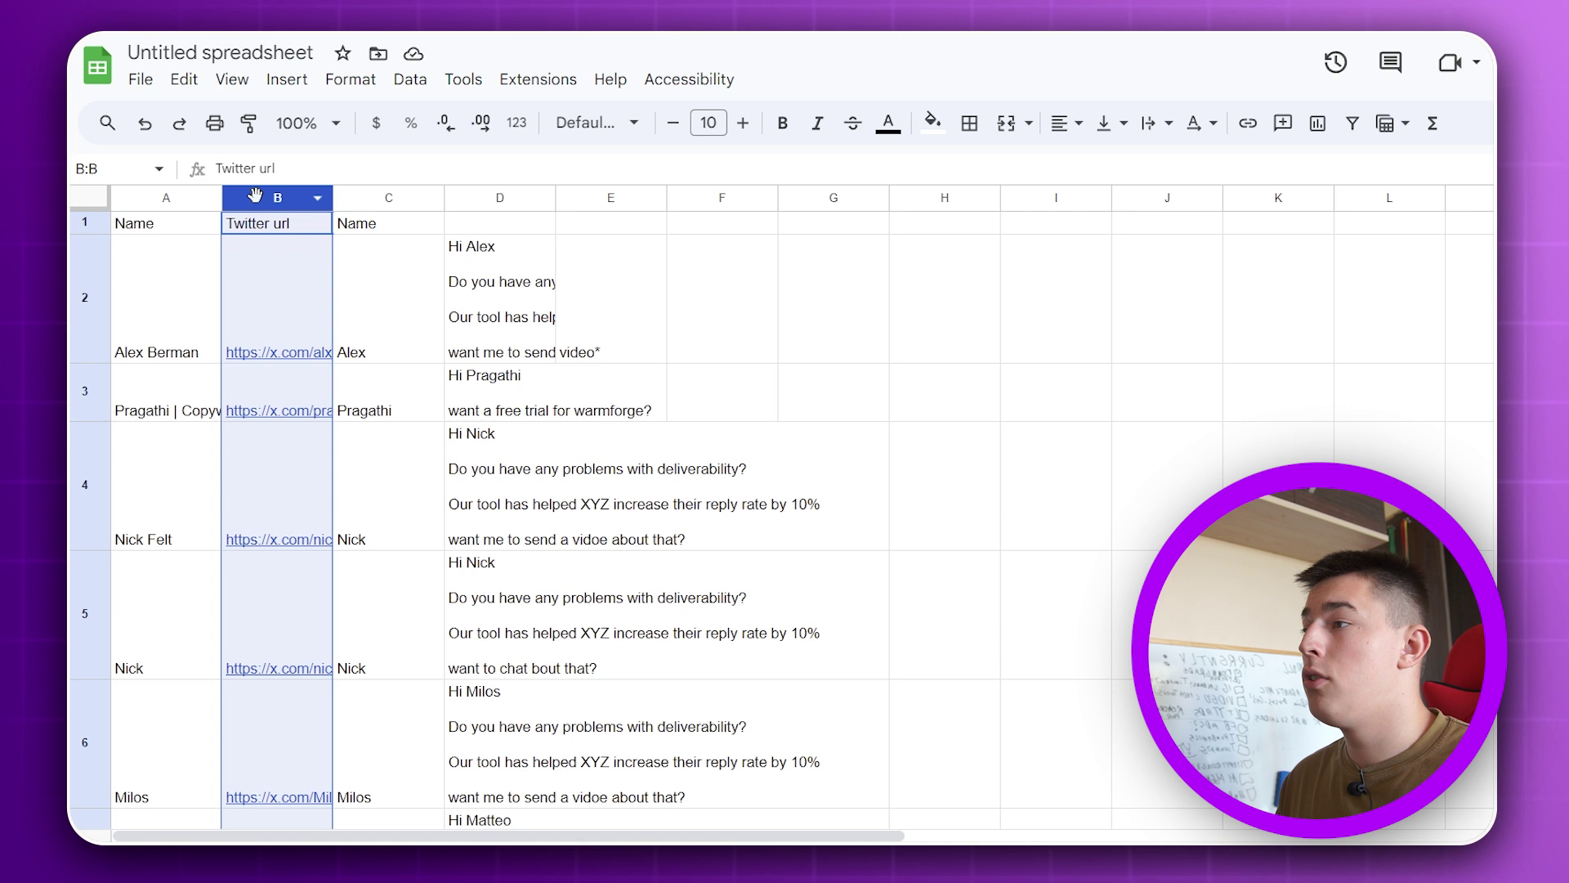
pyautogui.moveTo(255, 197); pyautogui.dragTo(442, 268)
pyautogui.click(385, 281)
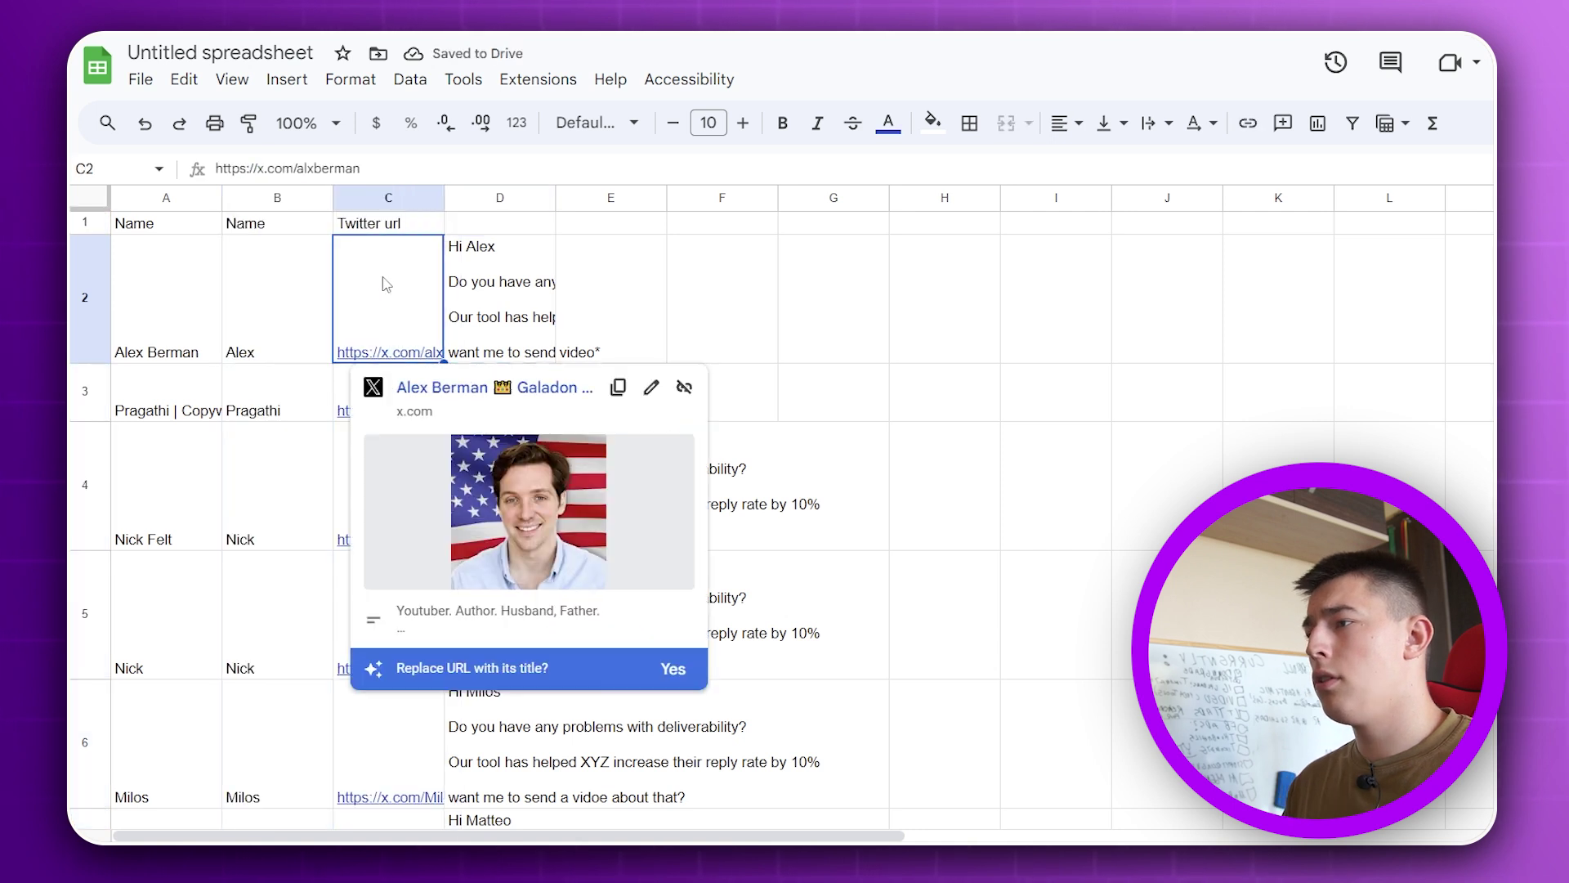
# Shrink the contact rows to a single line each and select the first Twitter url in C2.
pyautogui.click(452, 294)
pyautogui.click(438, 294)
pyautogui.click(451, 310)
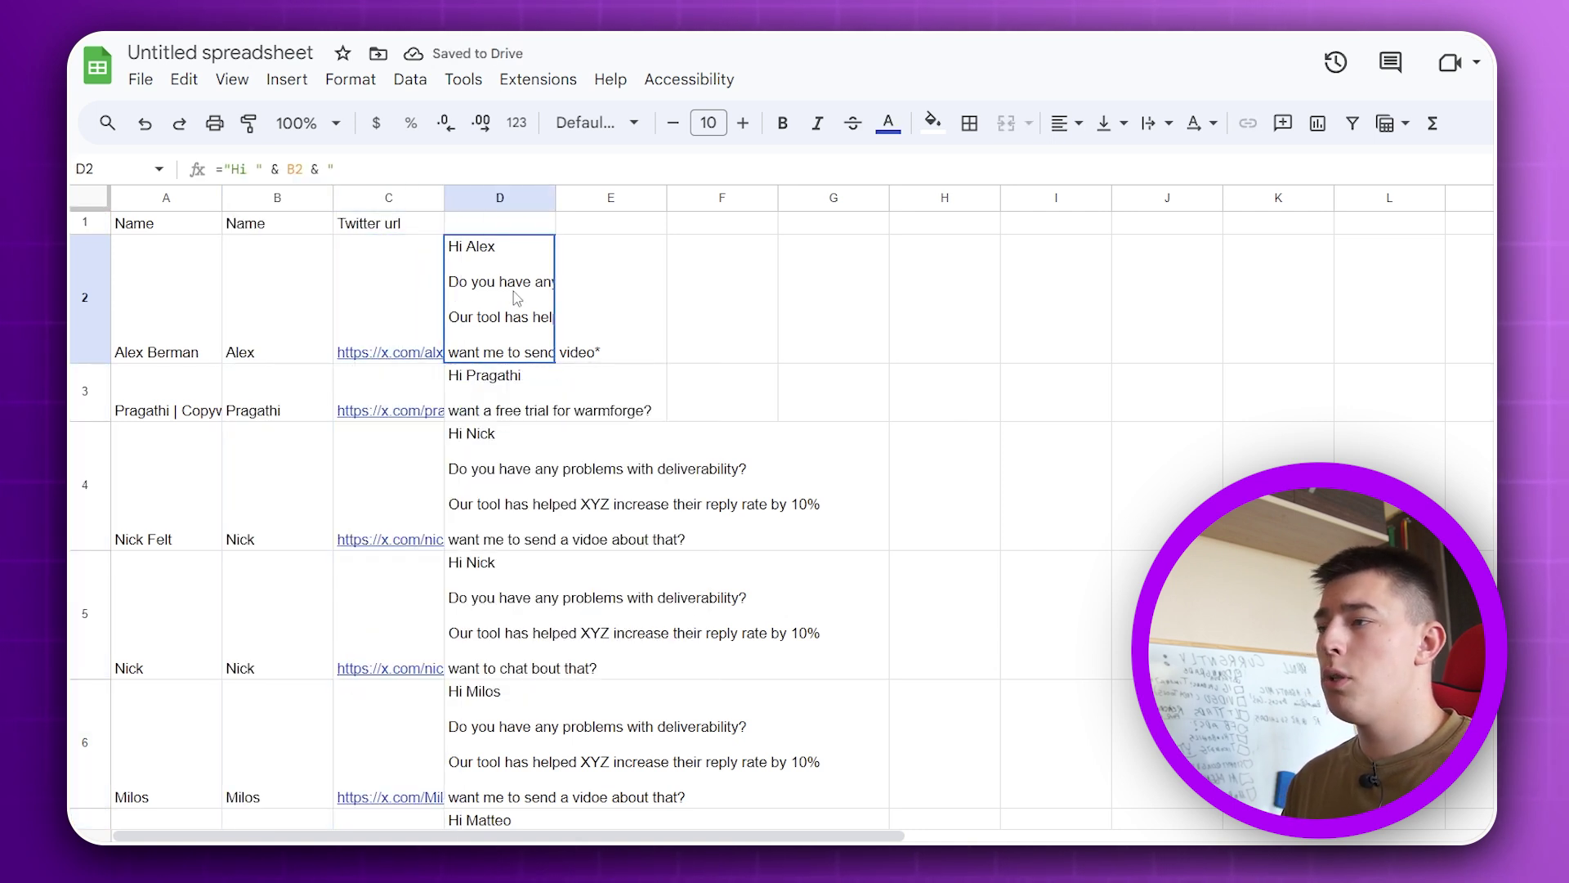
pyautogui.click(397, 380)
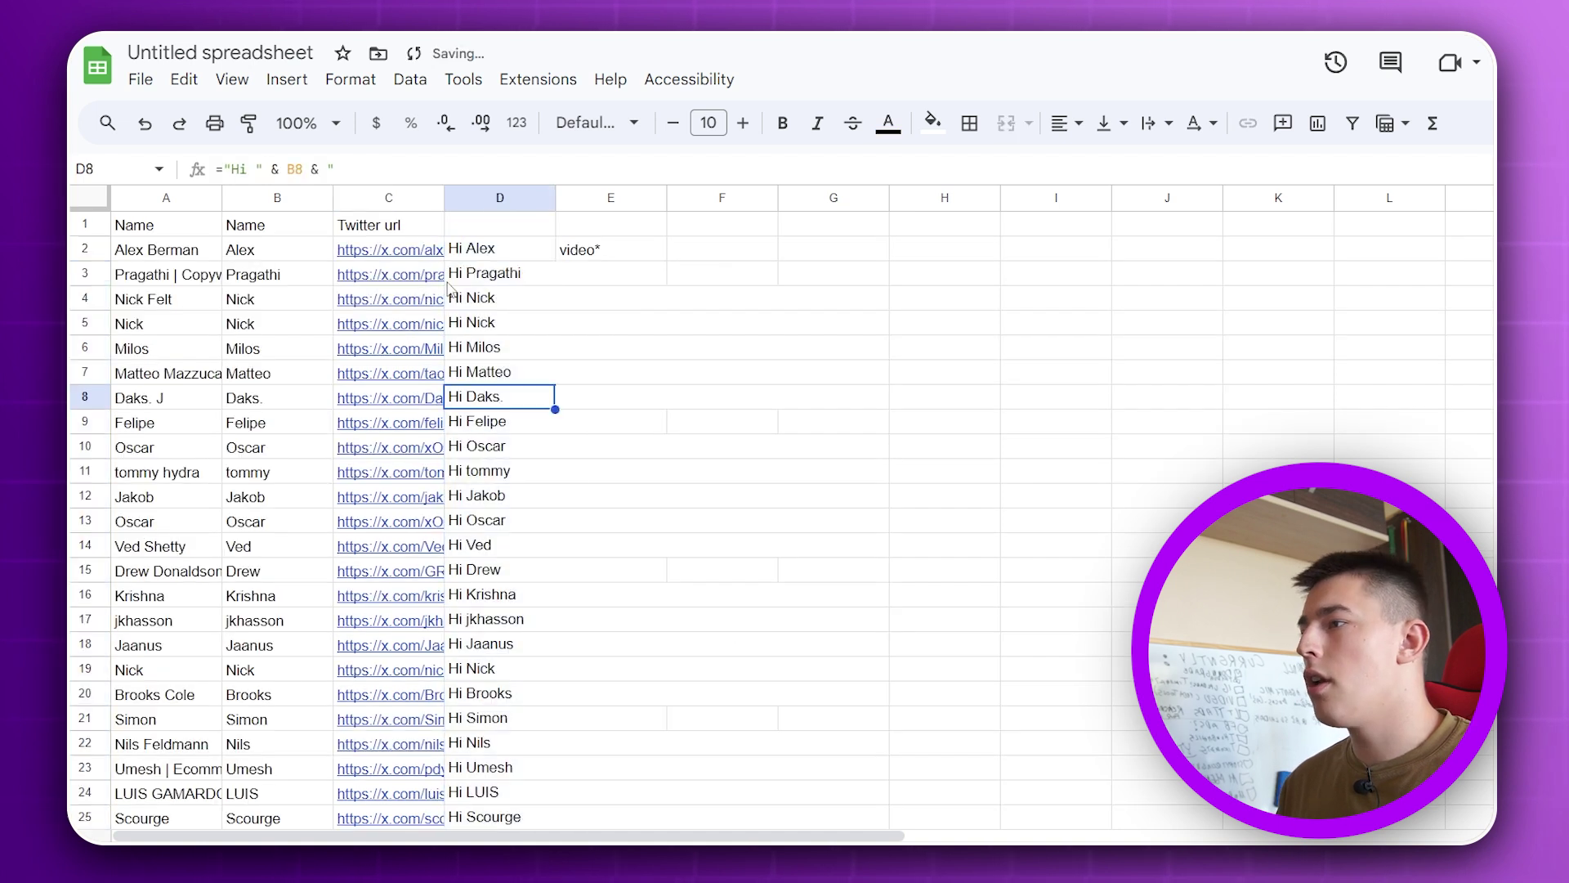
pyautogui.click(422, 253)
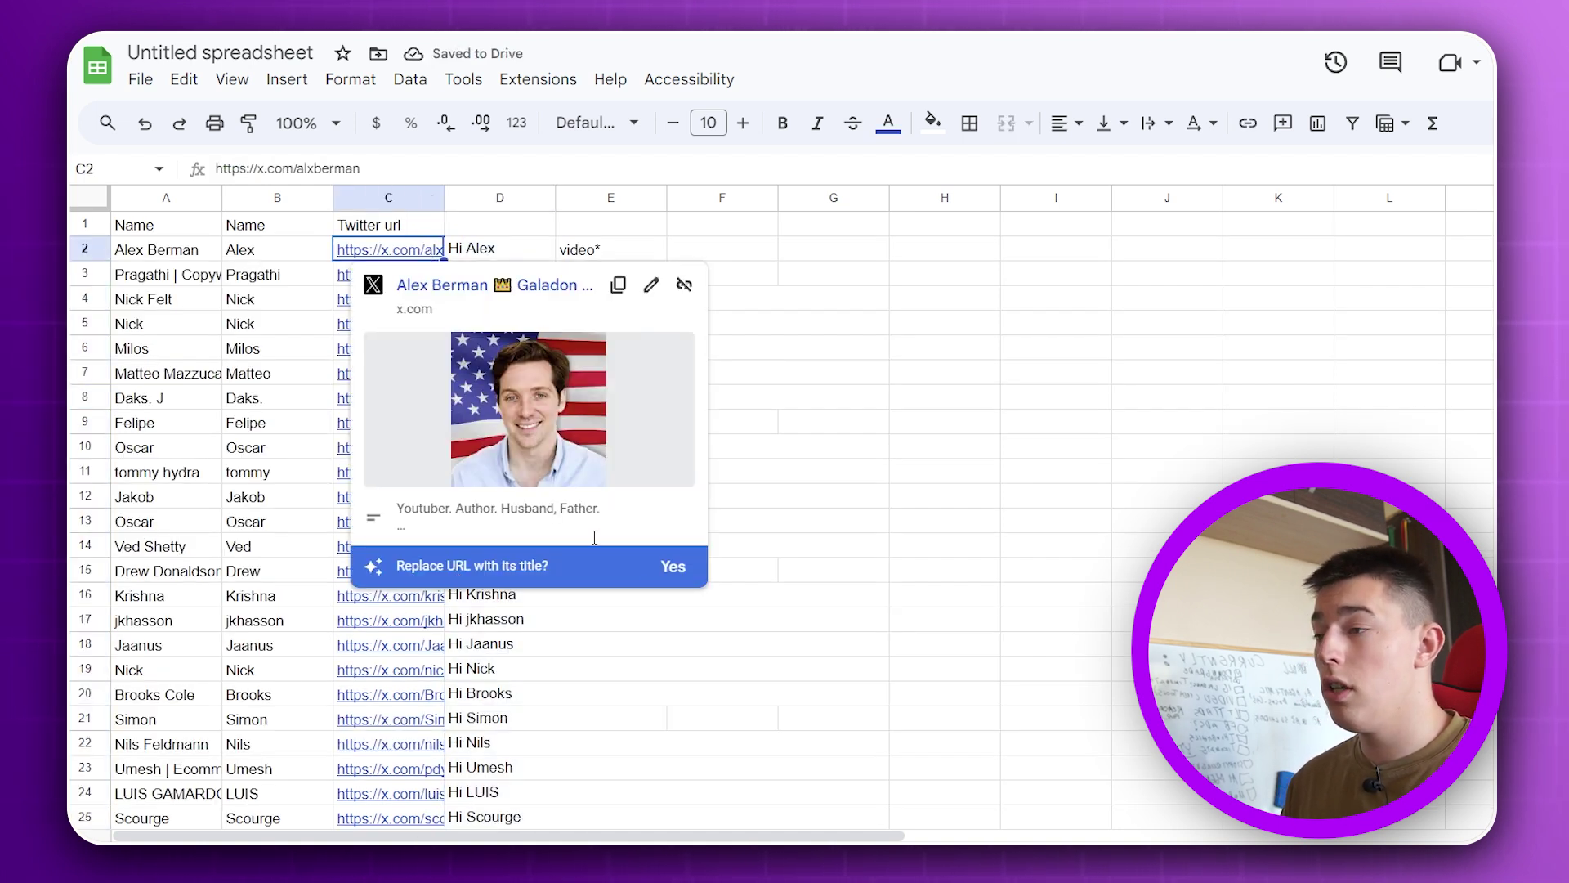
pyautogui.press('Up')
pyautogui.press('Down')
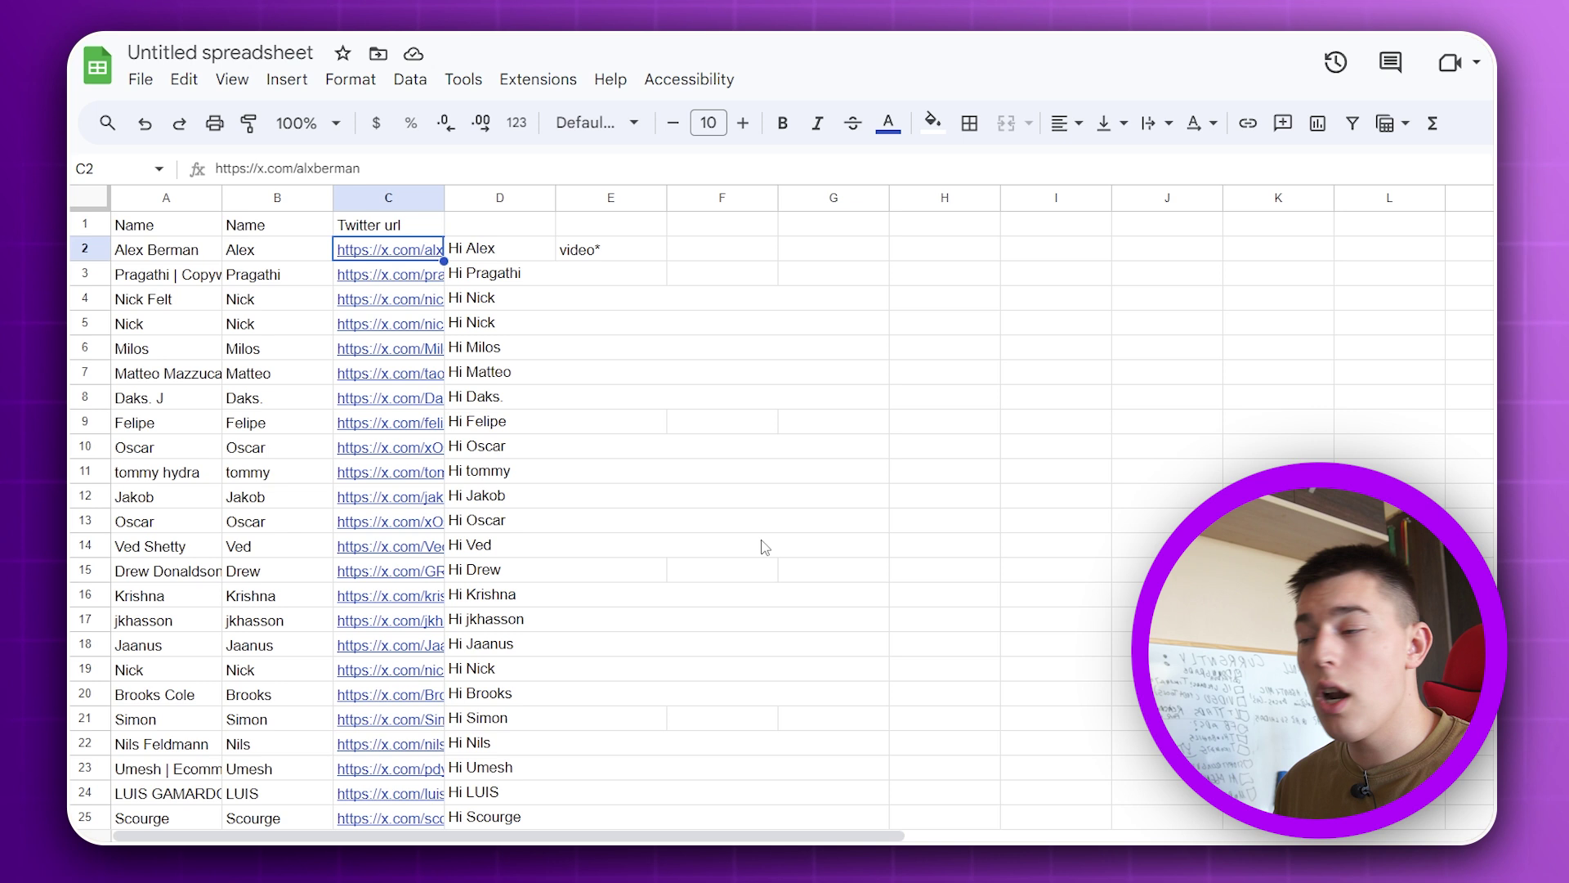
# Bring up Mini Mouse Macro, then copy the Twitter url in C2 followed by the message in D2.
pyautogui.hotkey('alt', 'Tab')
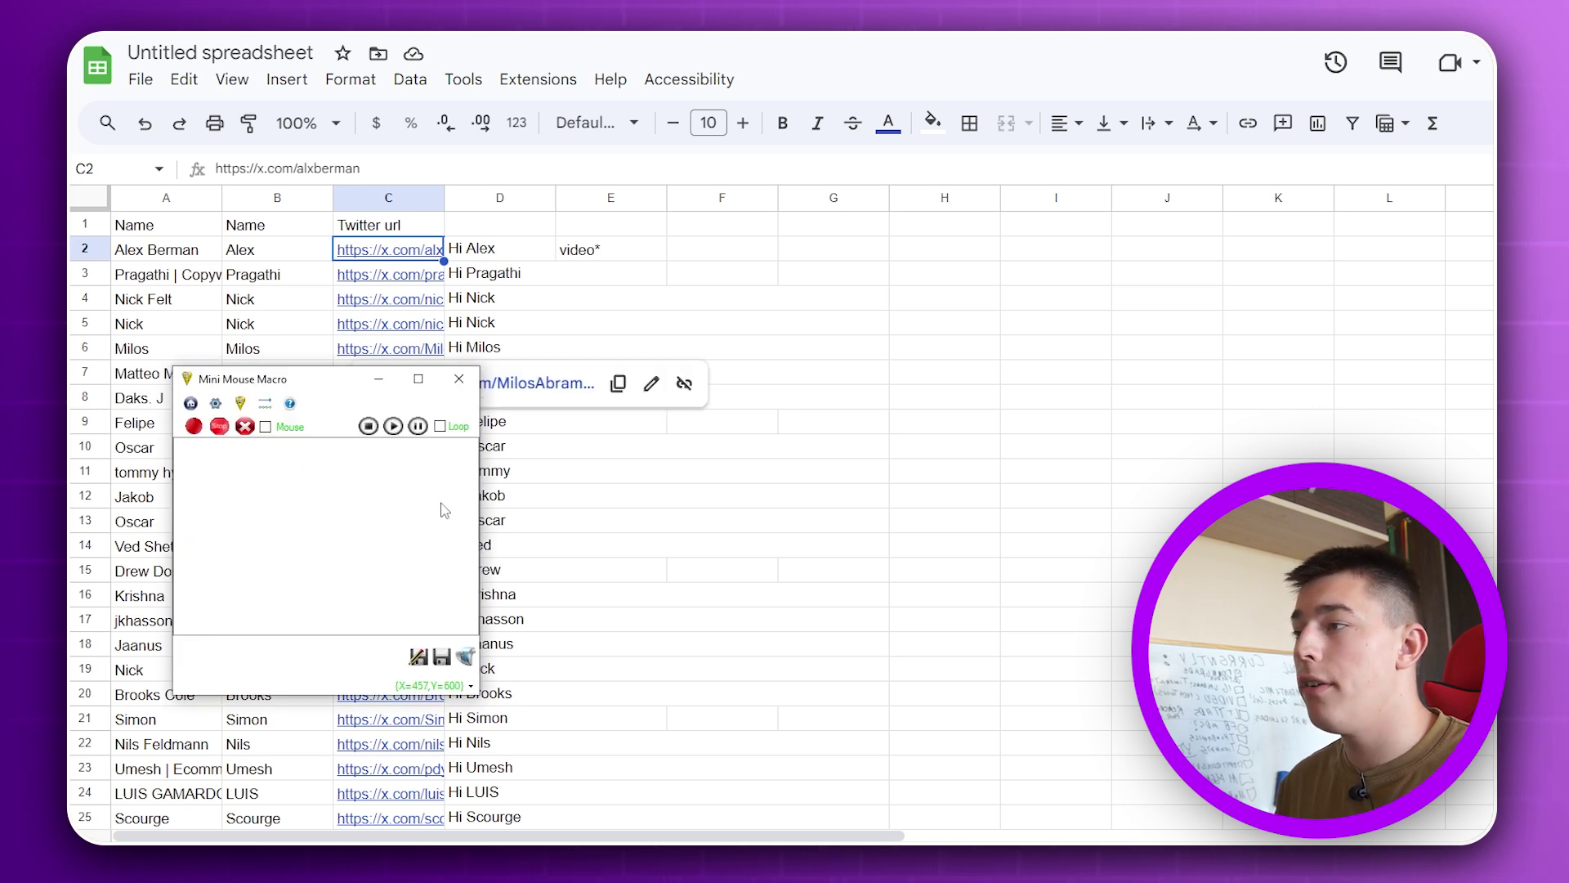
pyautogui.click(405, 256)
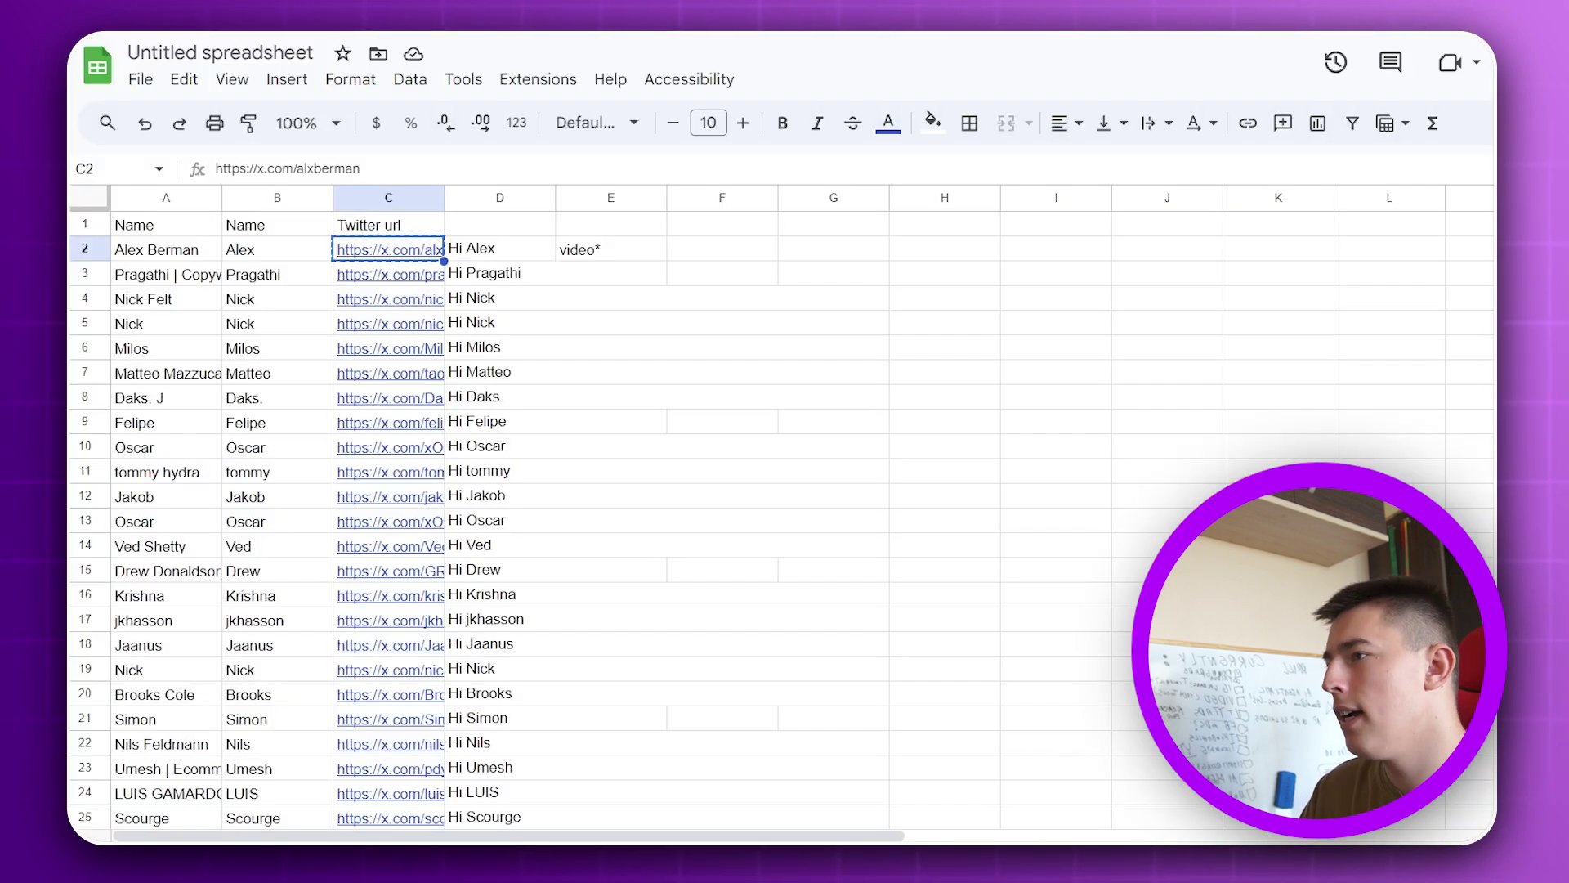
pyautogui.hotkey('ctrl', 'c')
pyautogui.click(499, 248)
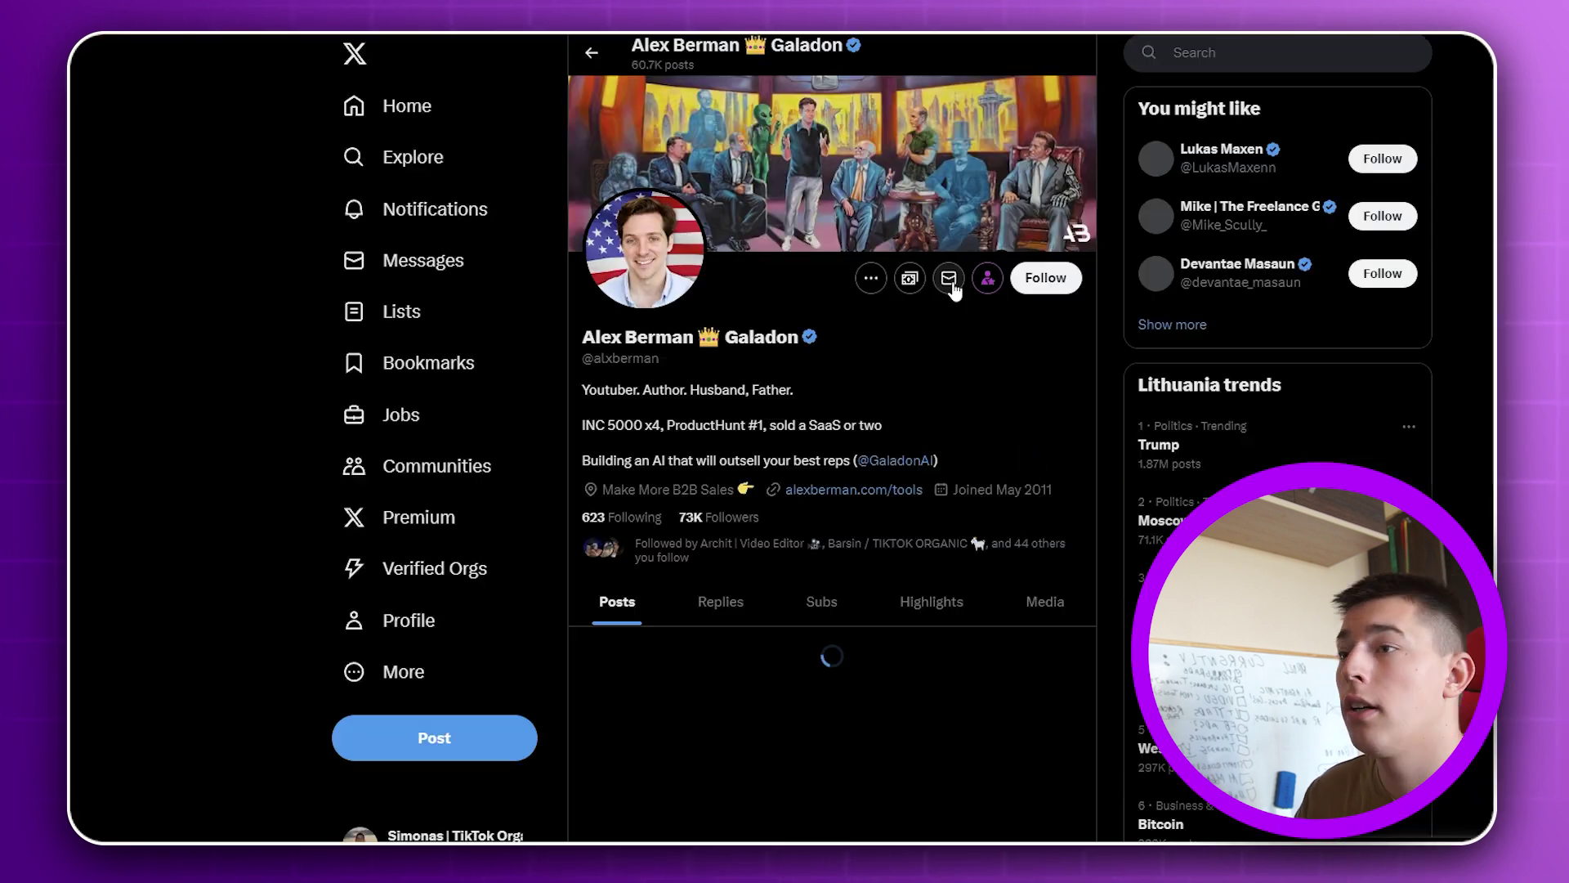
# Open a direct message conversation from the X profile, paste the D2 message and send it.
pyautogui.click(950, 278)
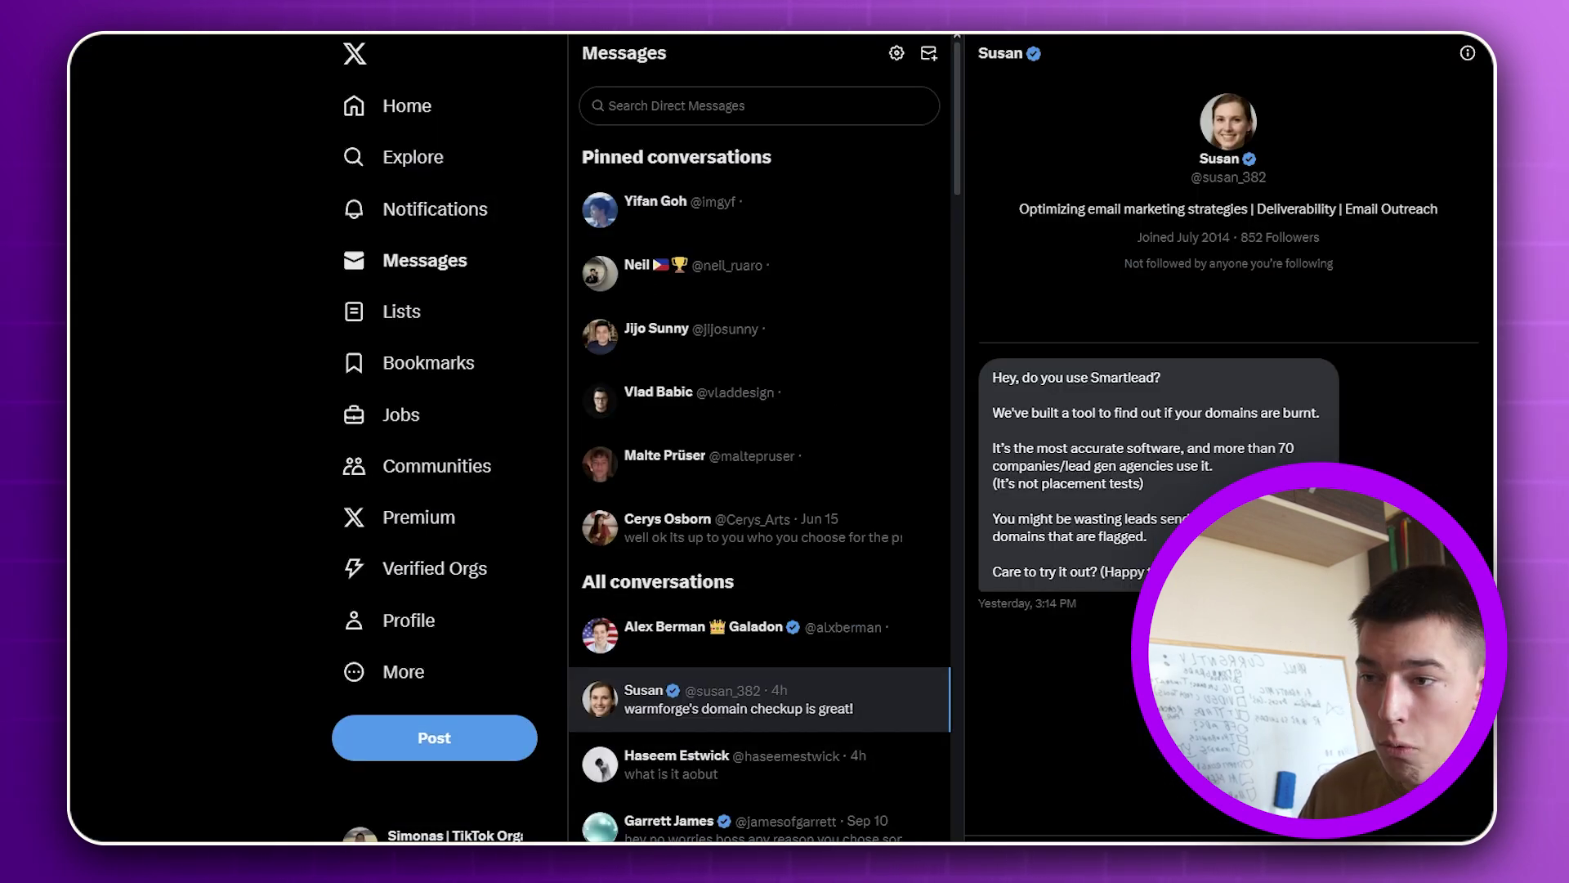
pyautogui.hotkey('ctrl', 'v')
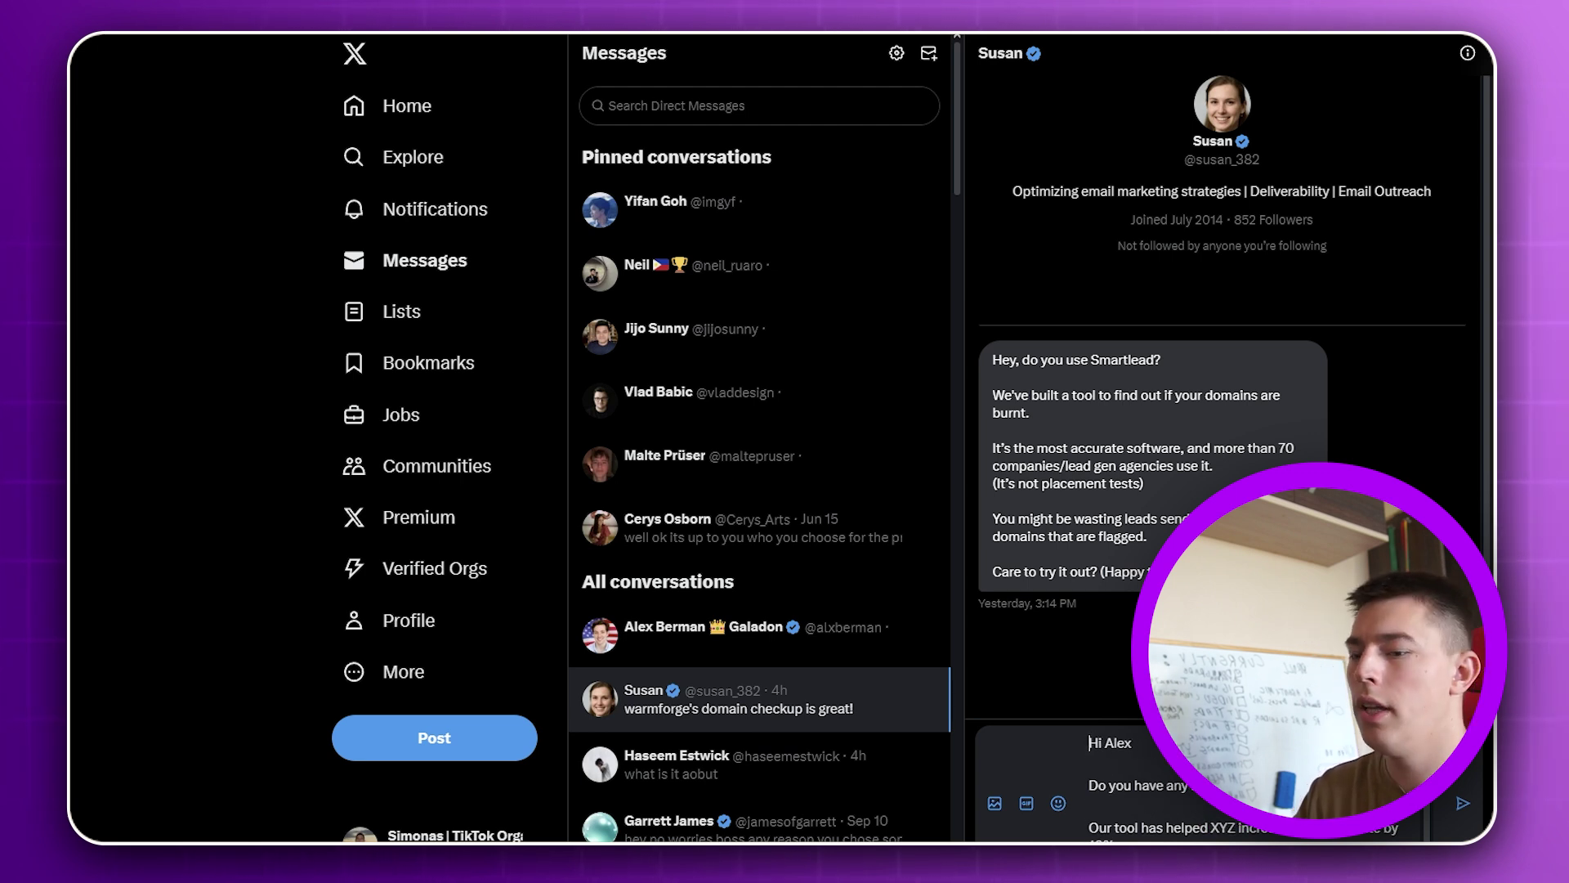
pyautogui.press('Return')
# Copy the second contact's Twitter url from C3 in the spreadsheet and load that profile on X.
pyautogui.hotkey('ctrl', 'Tab')
pyautogui.click(388, 274)
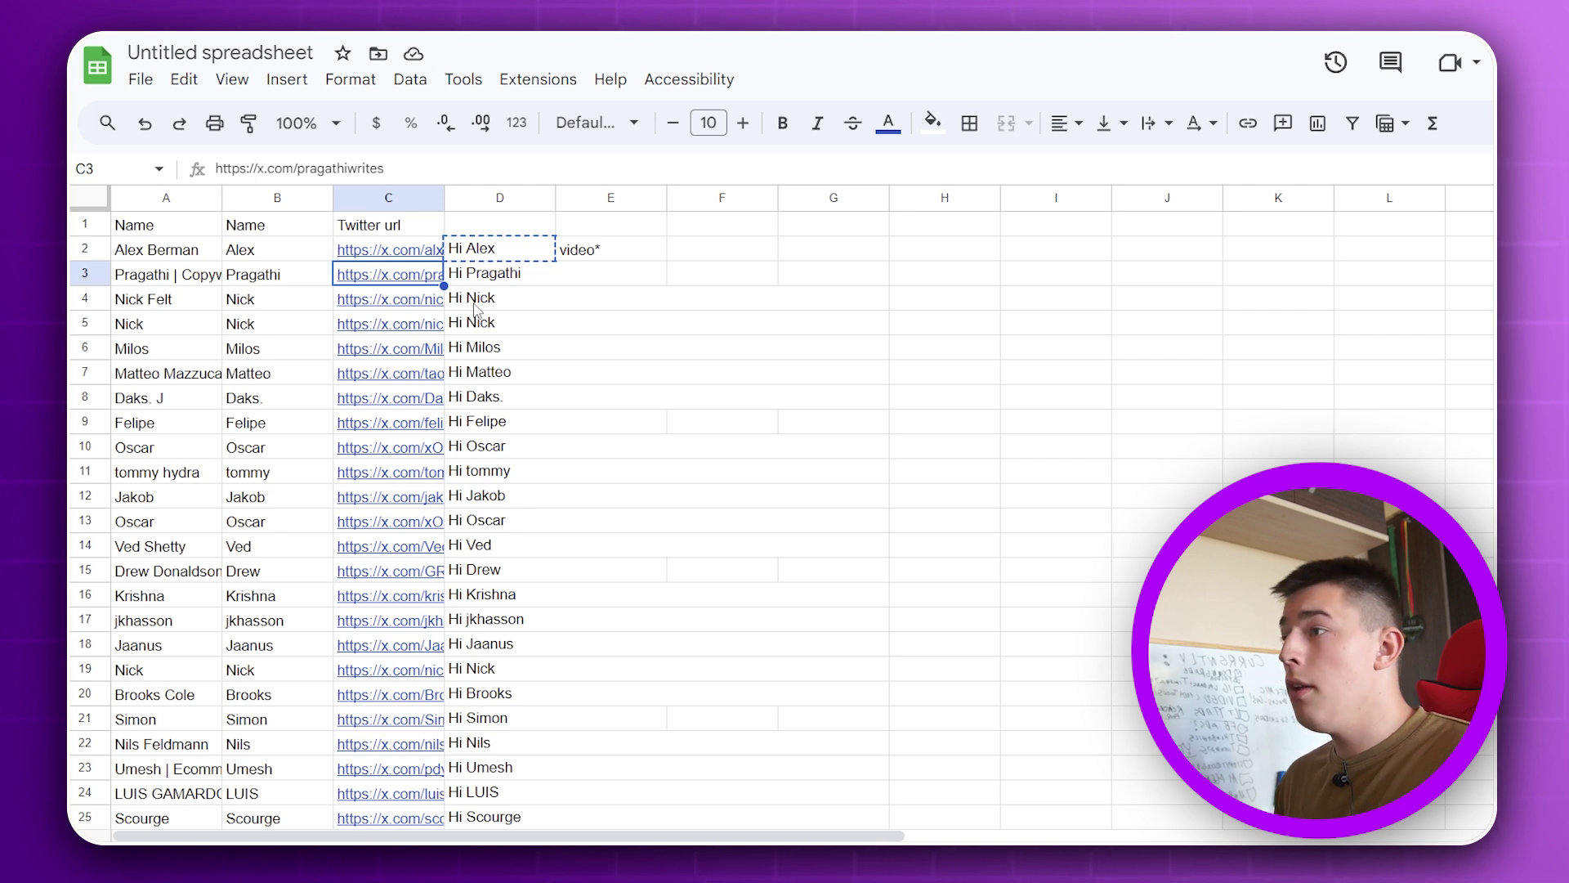
pyautogui.hotkey('ctrl', 'c')
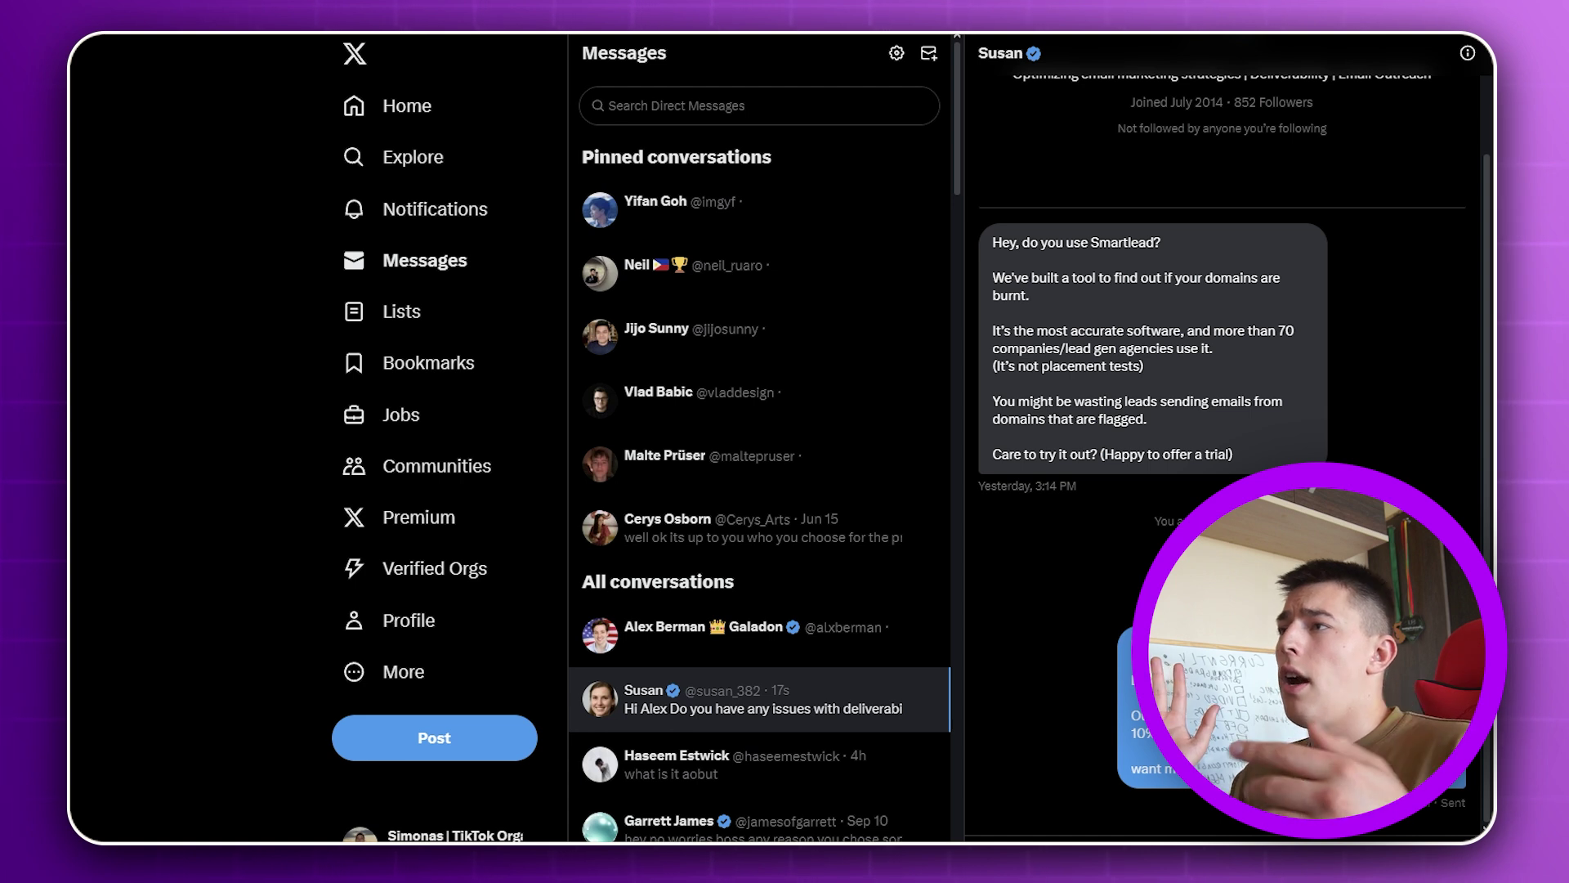
pyautogui.hotkey('ctrl', 'l')
pyautogui.hotkey('ctrl', 'v')
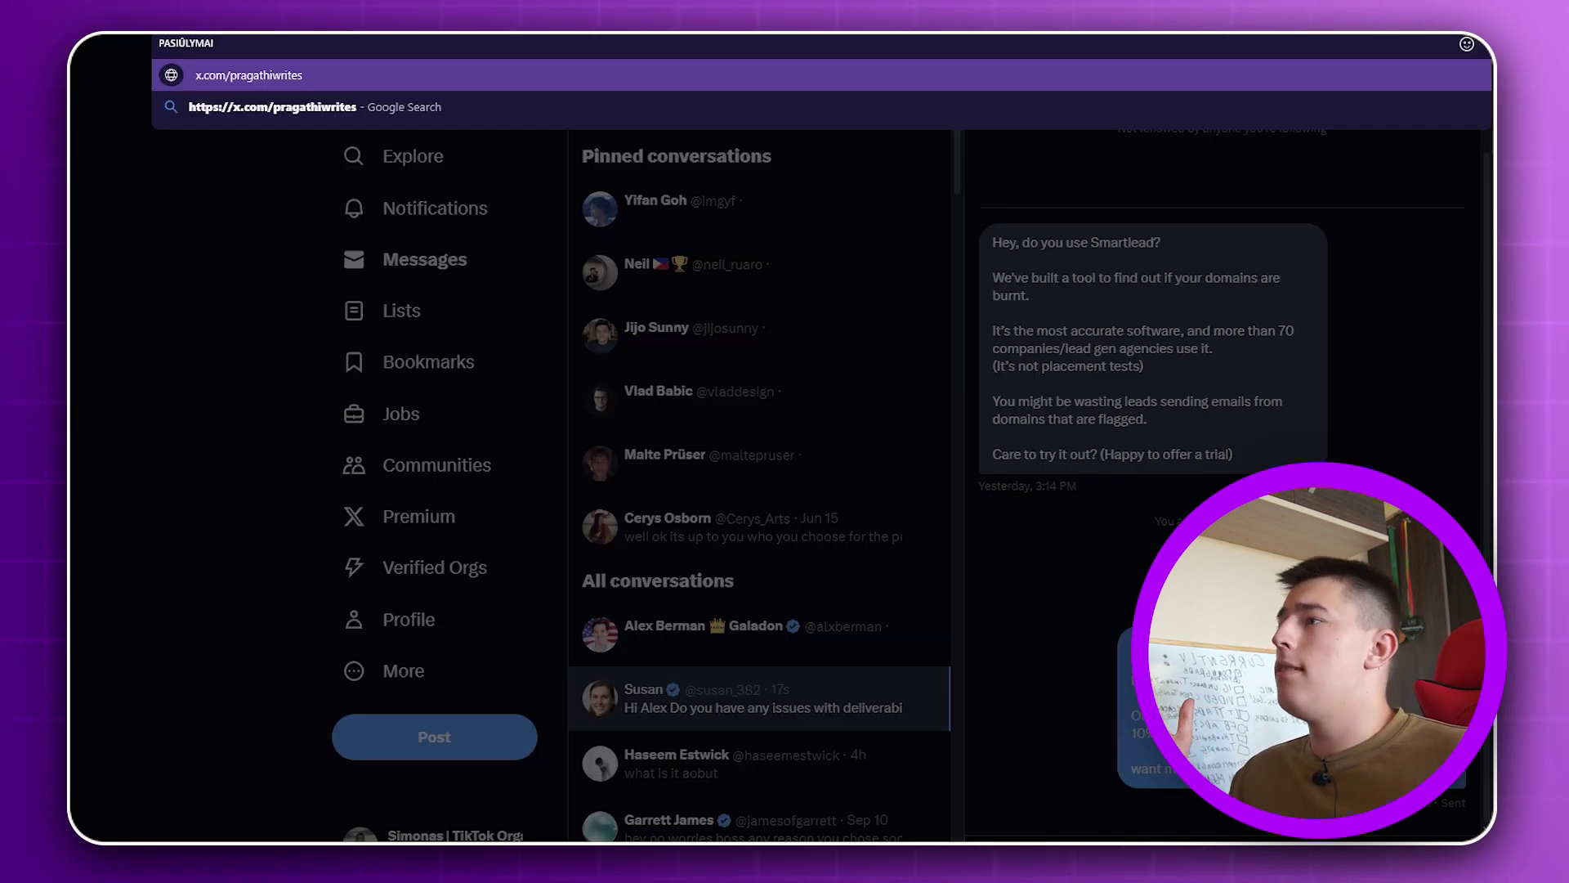
pyautogui.press('Return')
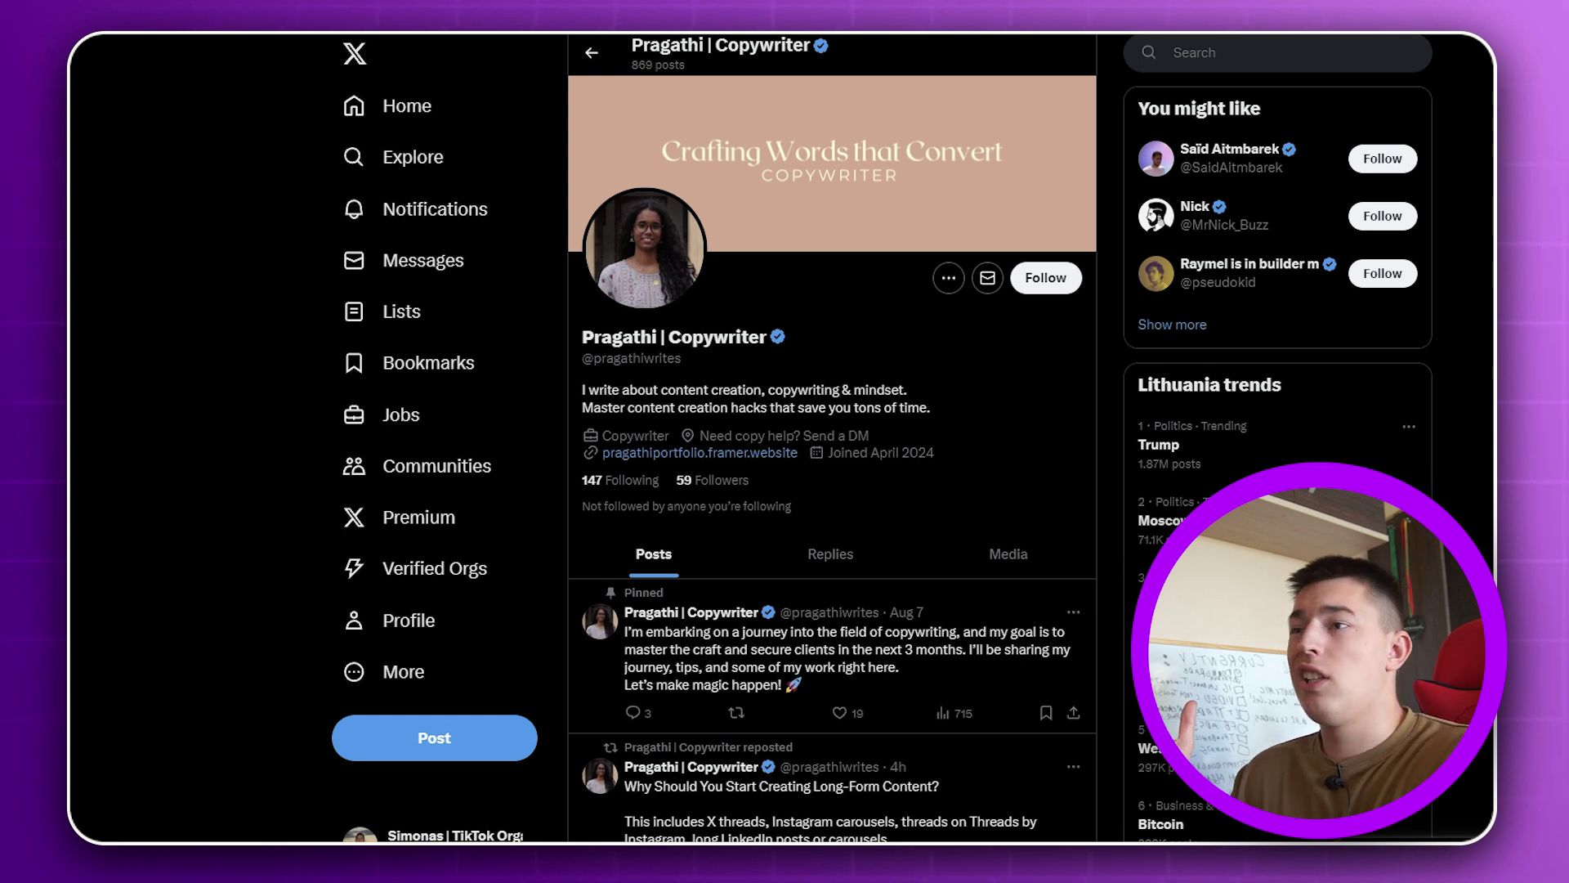
# Open a direct message conversation from the C3 contact's profile.
pyautogui.click(952, 284)
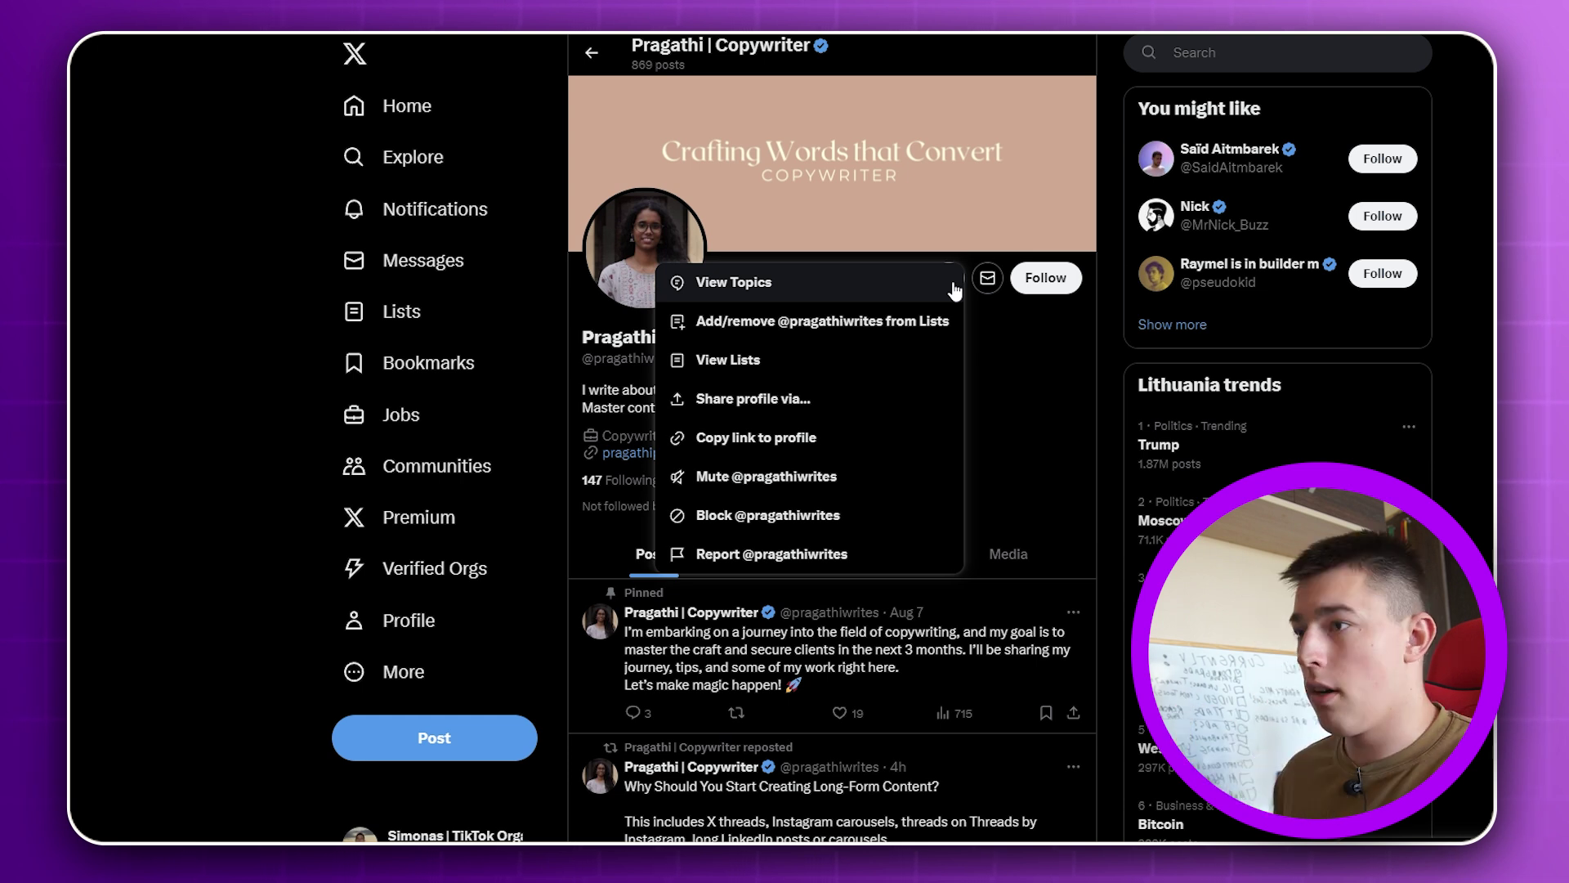
pyautogui.click(987, 278)
pyautogui.scroll(-4, 825, 634)
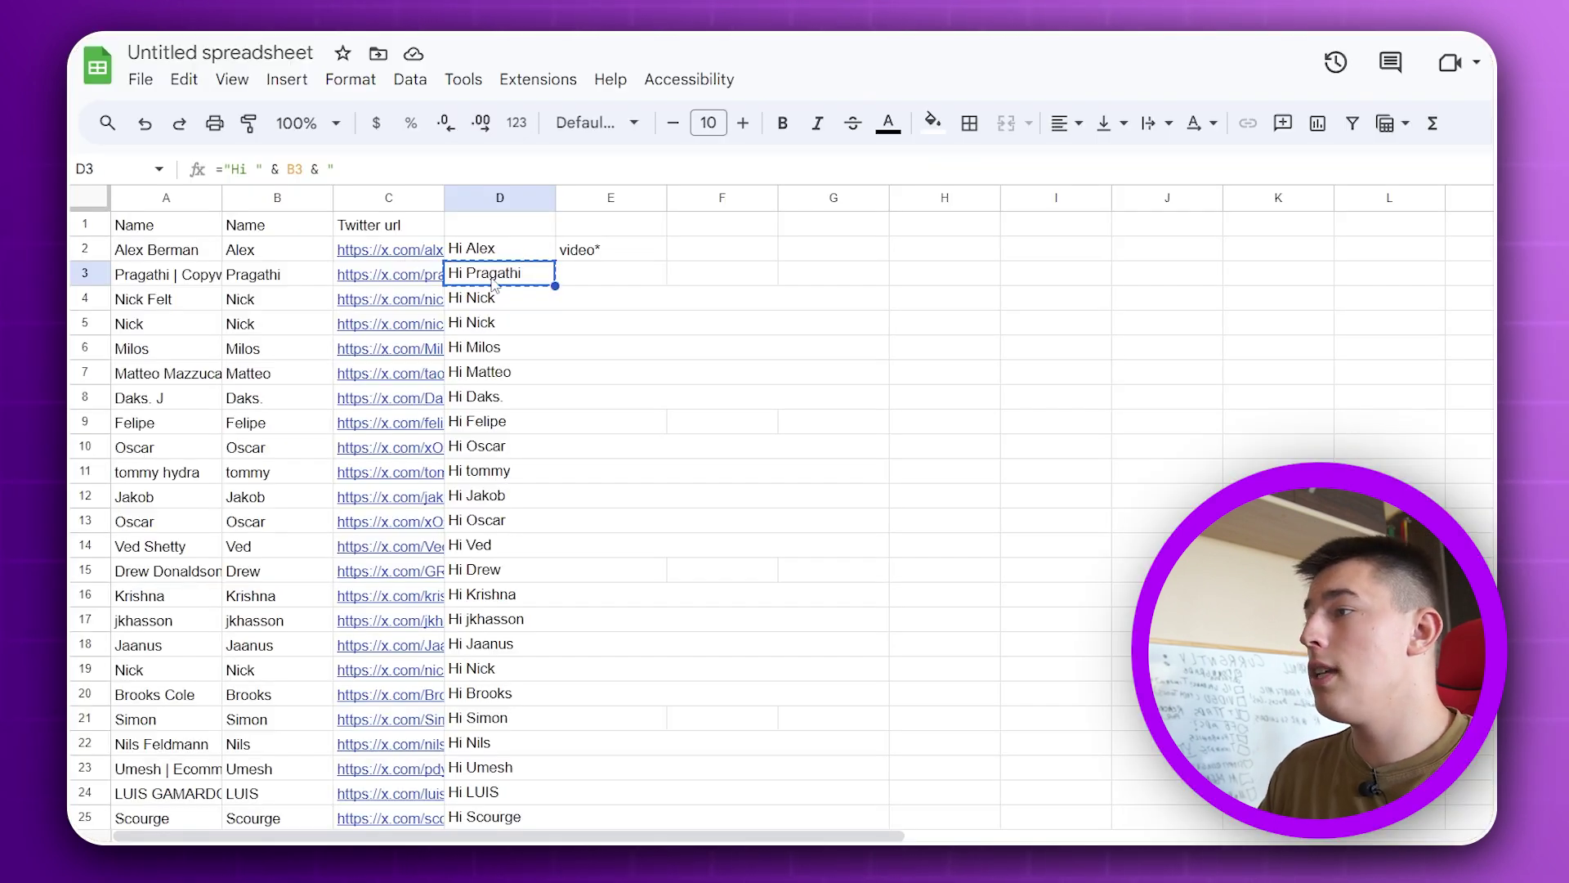
# Go to the next contact's row 4 in the spreadsheet, then clear the recorded macro list in Mini Mouse Macro.
pyautogui.press('Down')
pyautogui.press('Left')
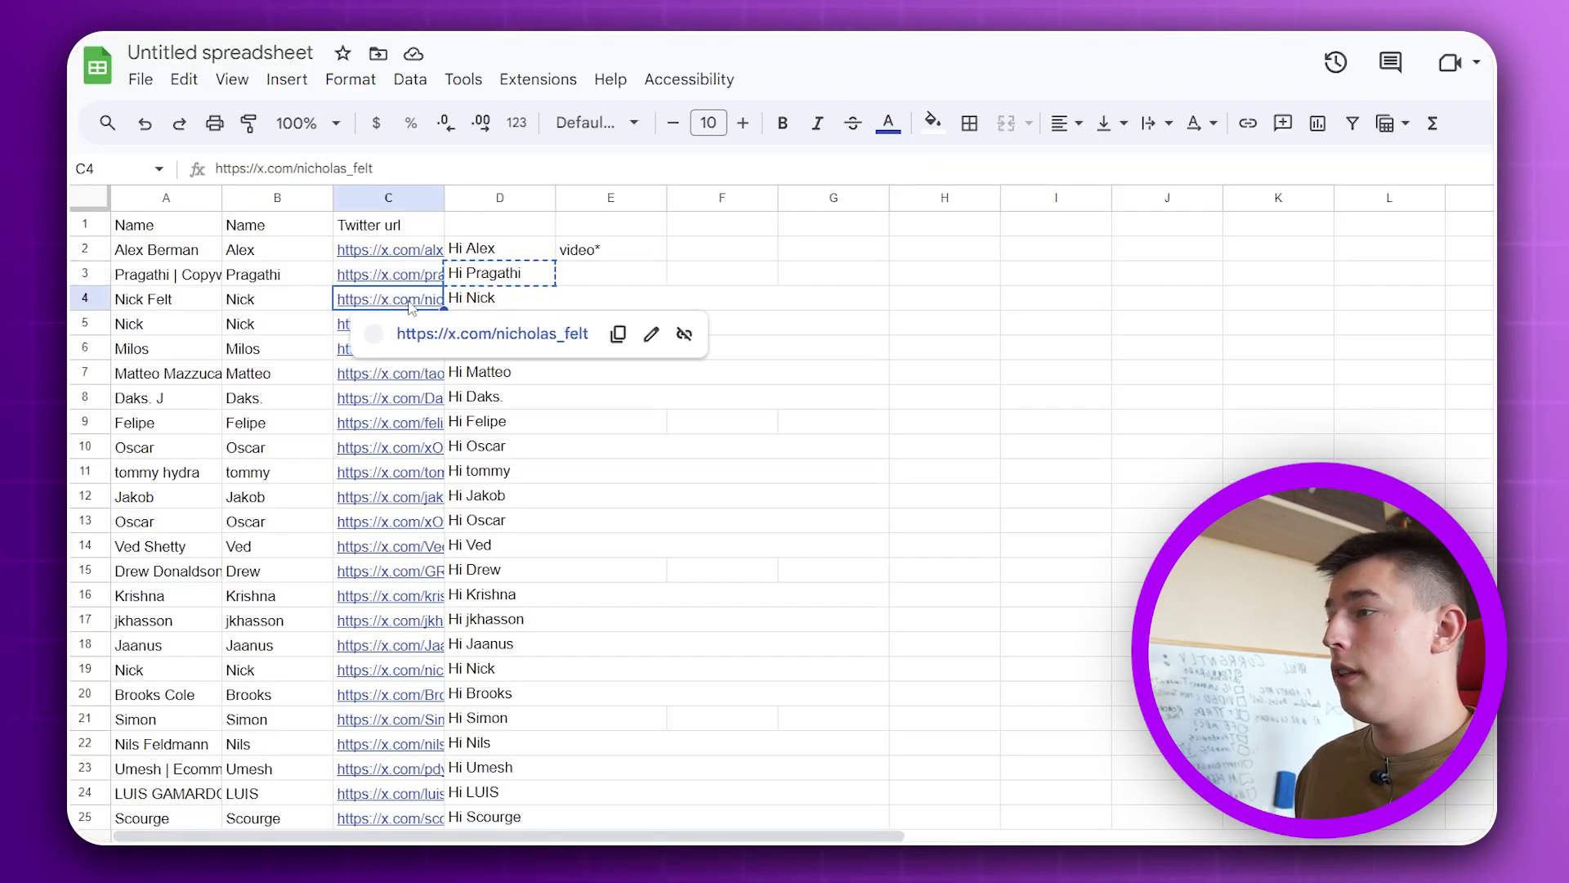
pyautogui.click(499, 301)
pyautogui.hotkey('alt', 'Tab')
pyautogui.click(465, 655)
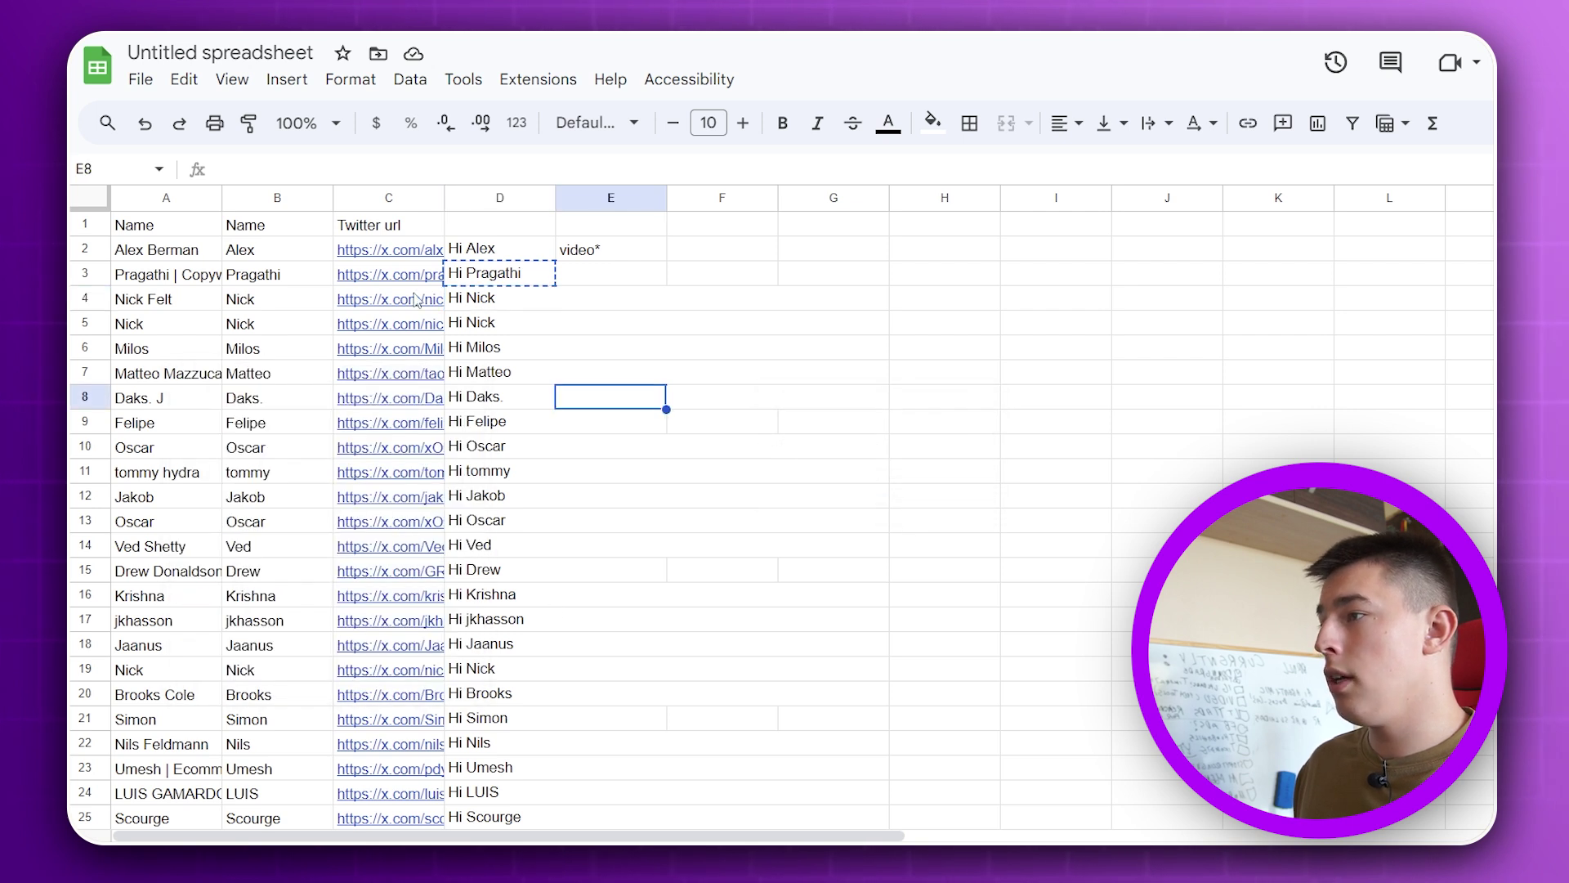
# Open the X profile linked in C4 and its direct message option.
pyautogui.click(414, 294)
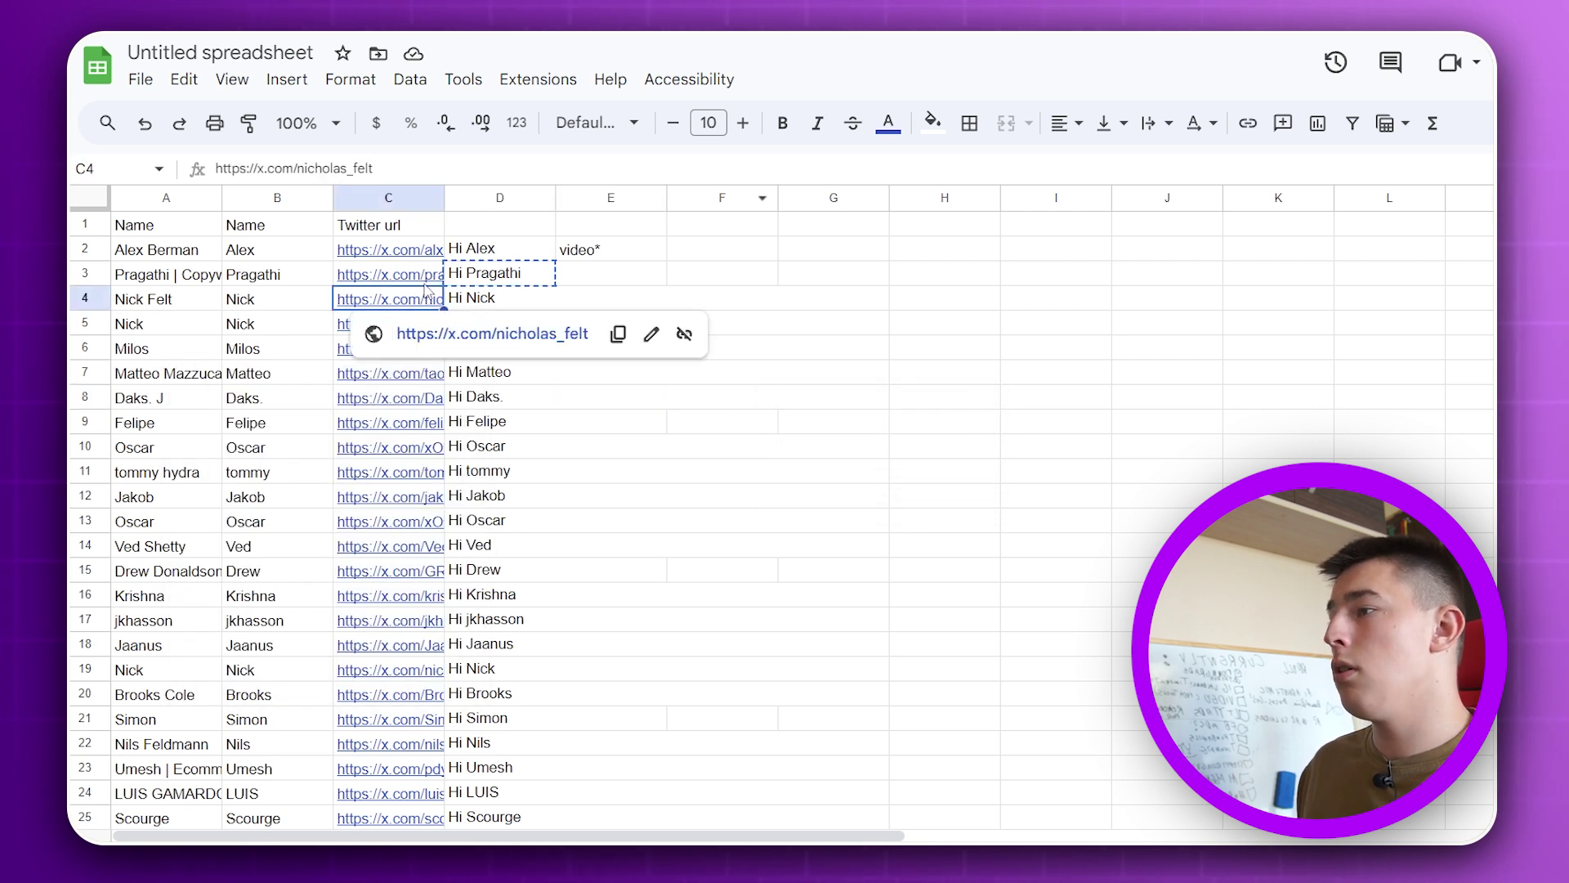
pyautogui.click(494, 331)
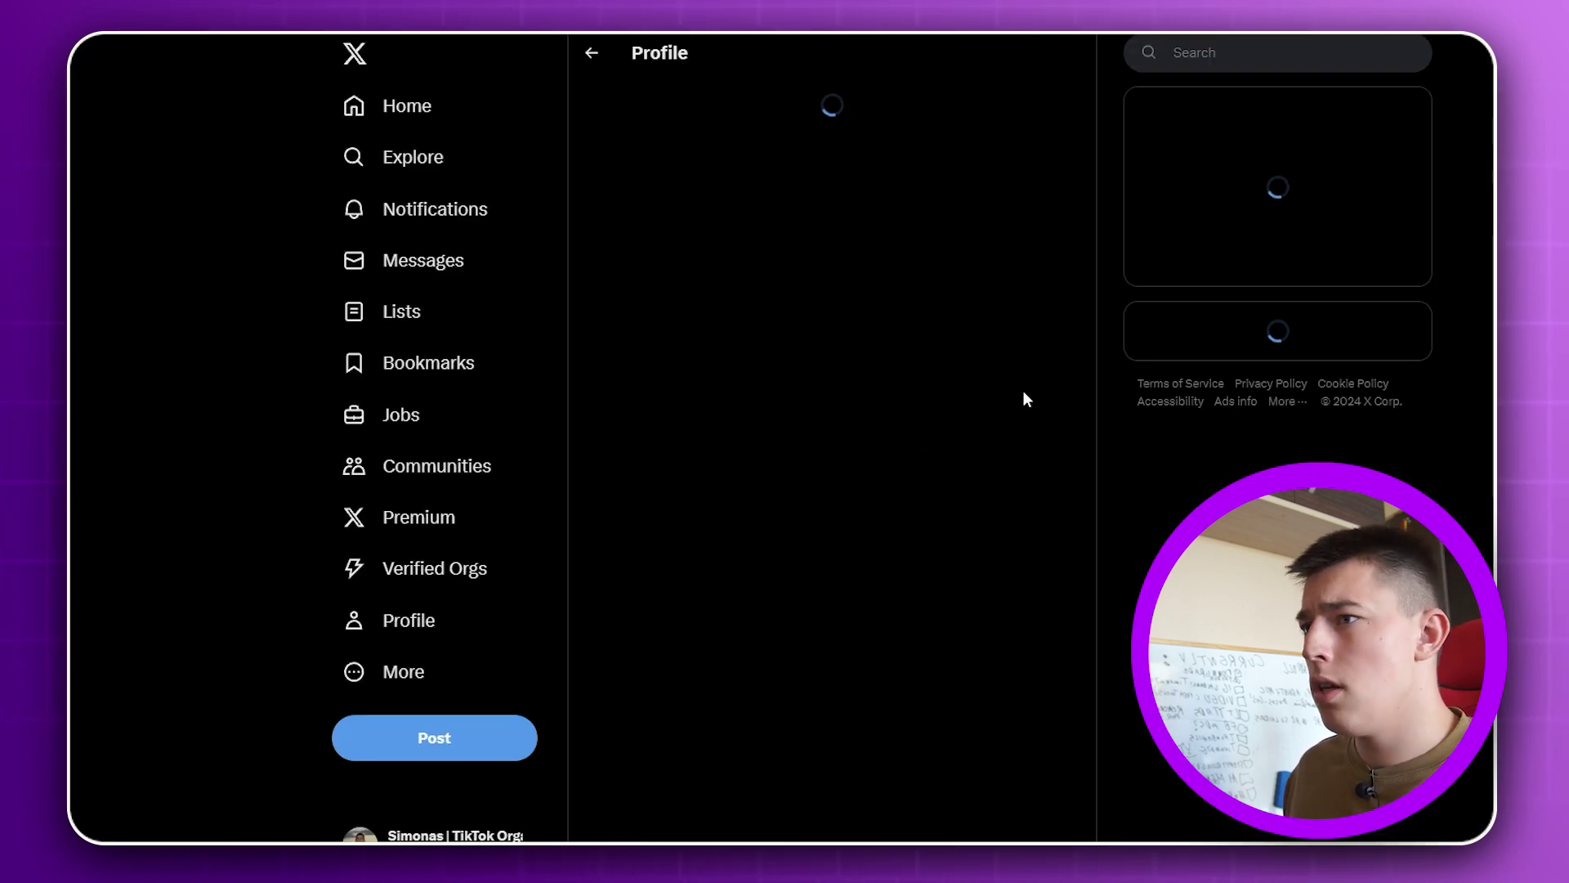
pyautogui.click(984, 282)
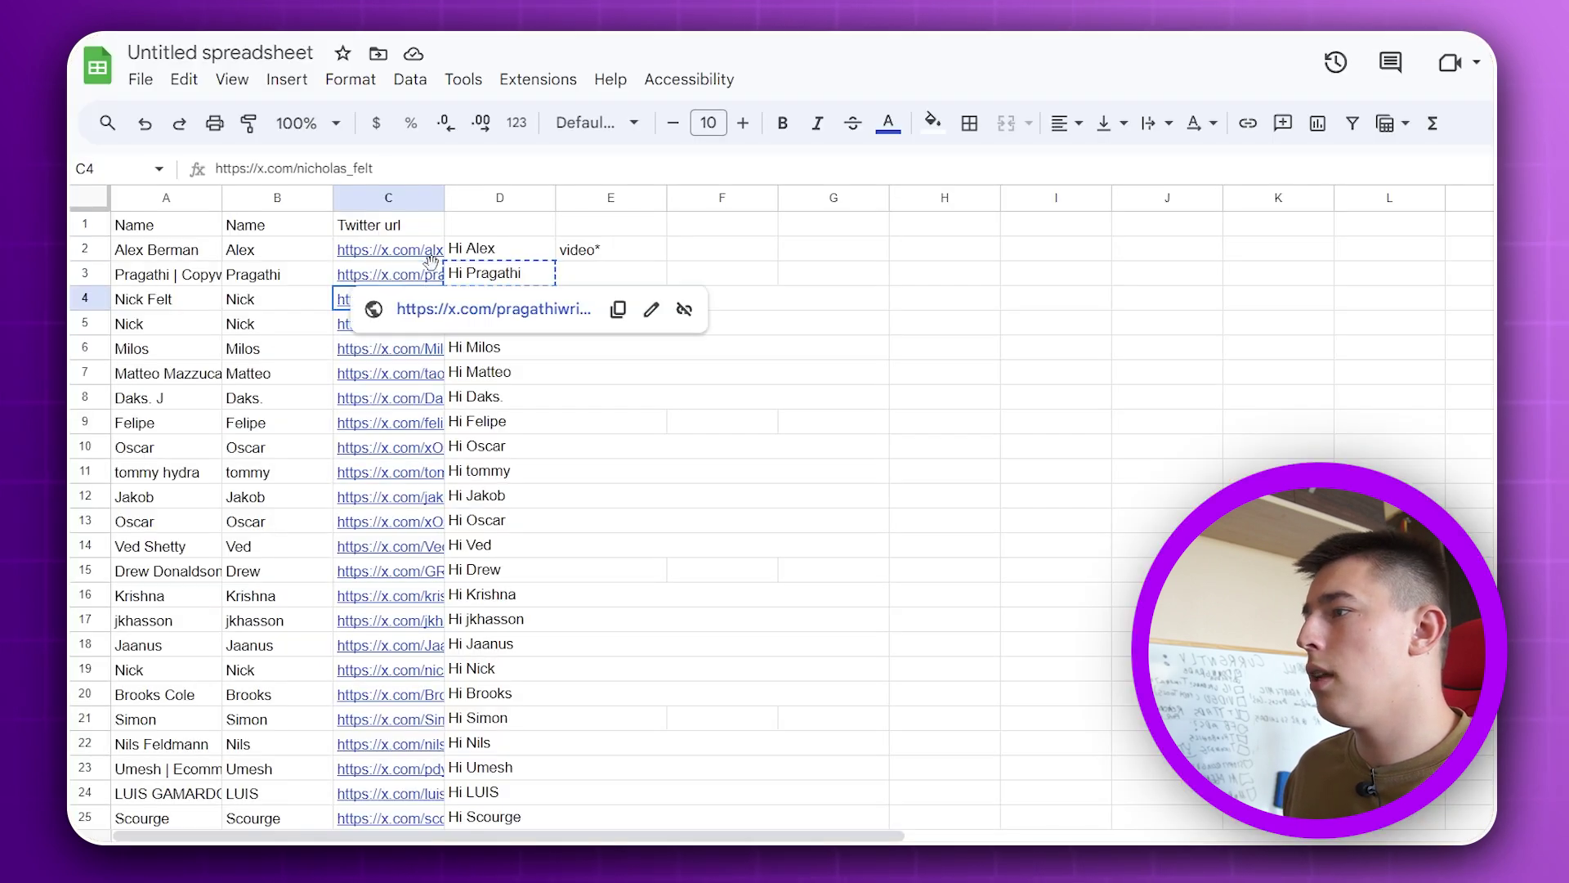
# Load the X profile linked in C3 and open a direct message to that contact containing the D3 message.
pyautogui.click(442, 282)
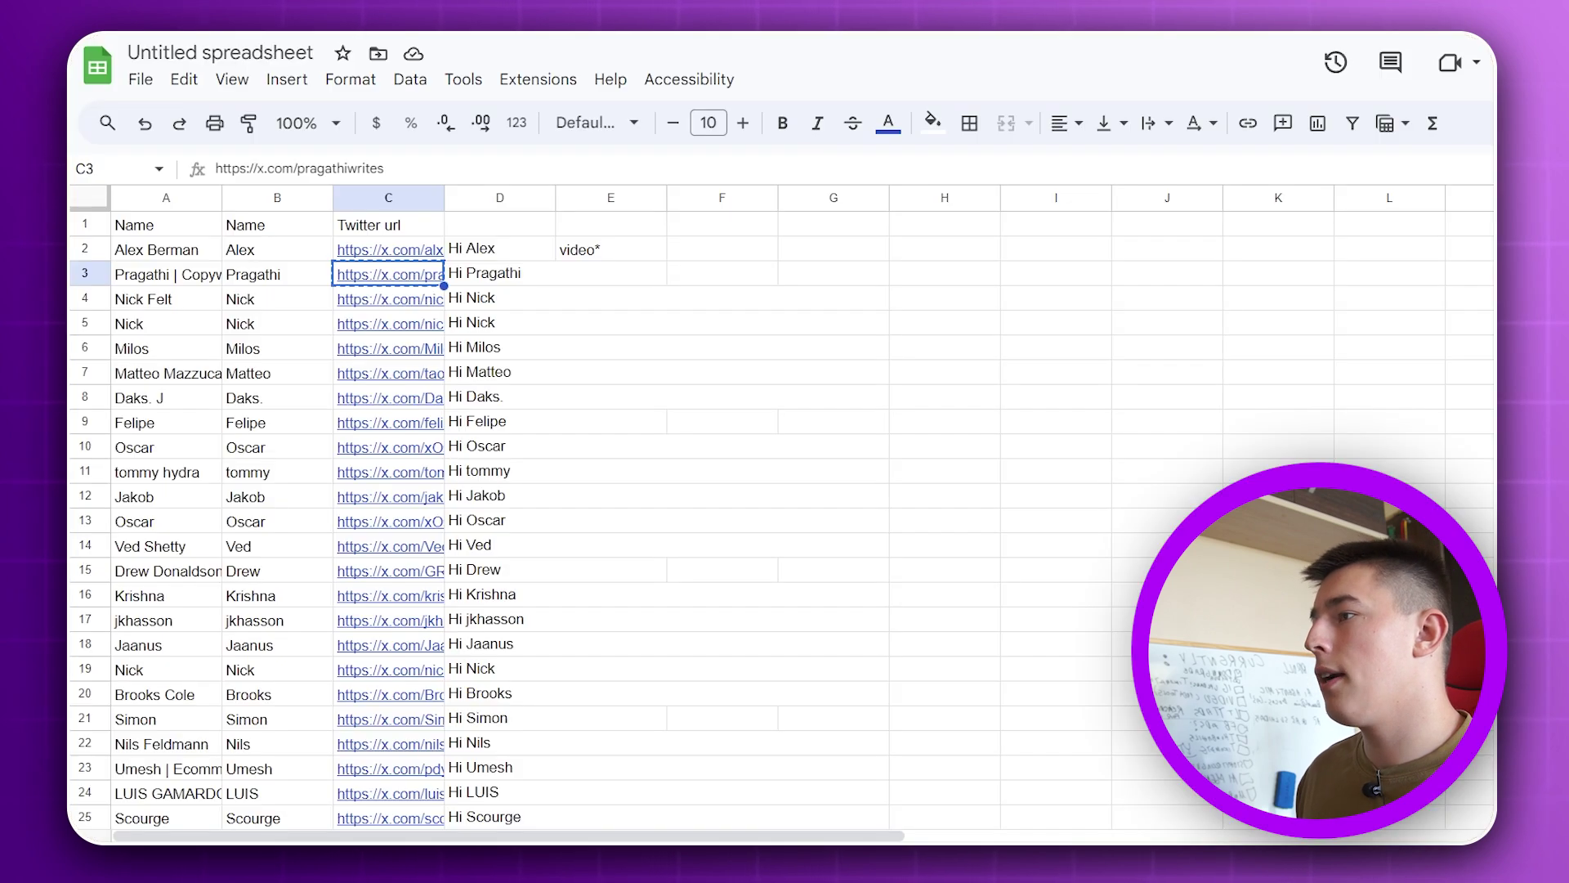
pyautogui.click(388, 298)
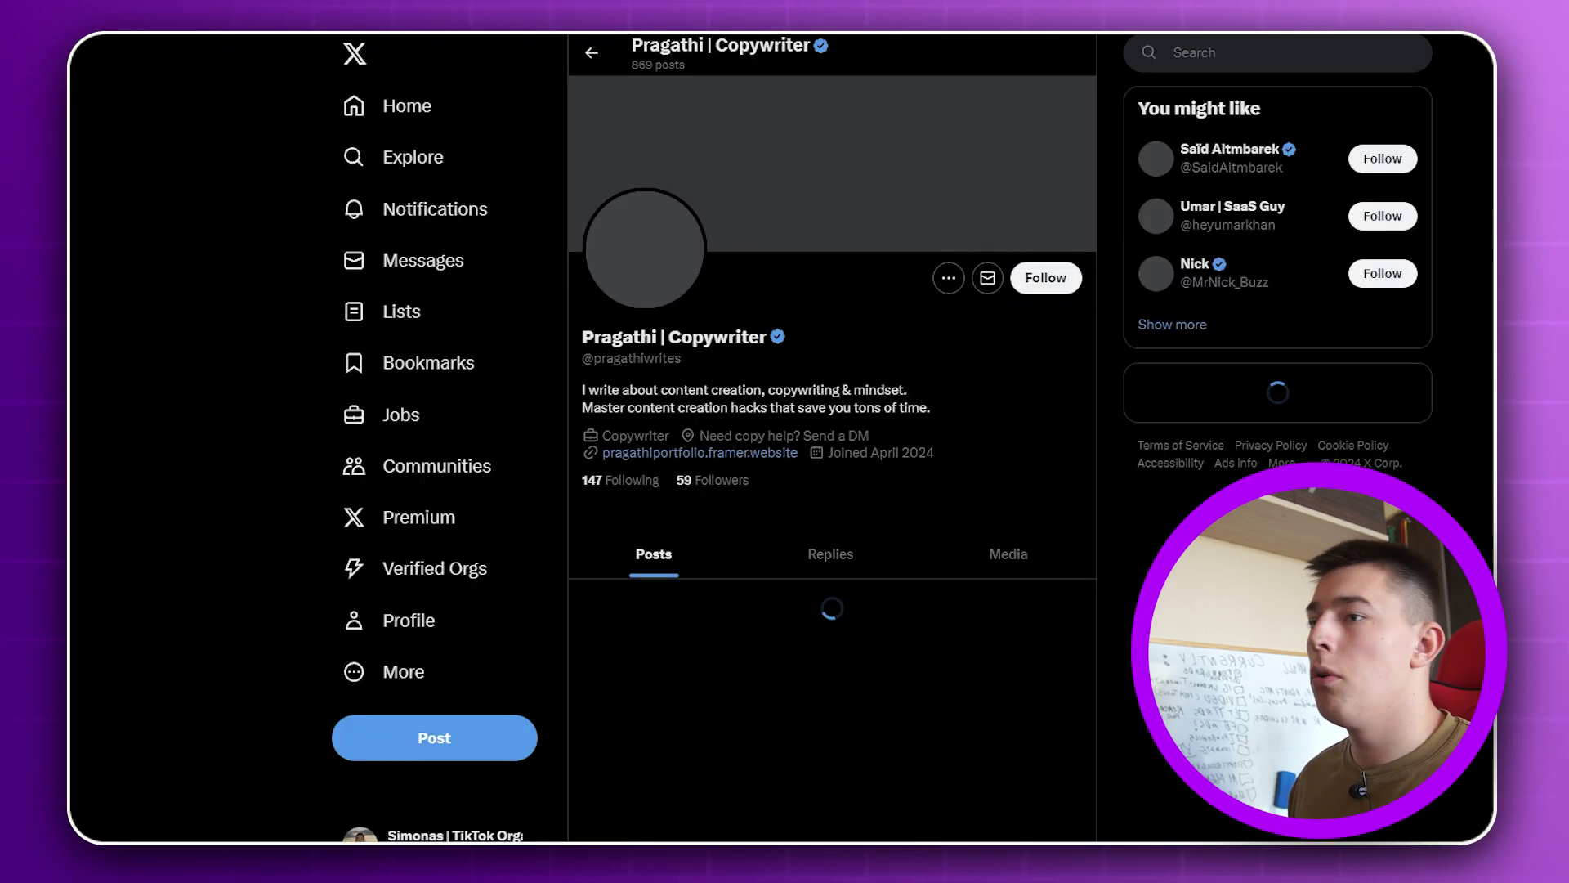
pyautogui.click(991, 281)
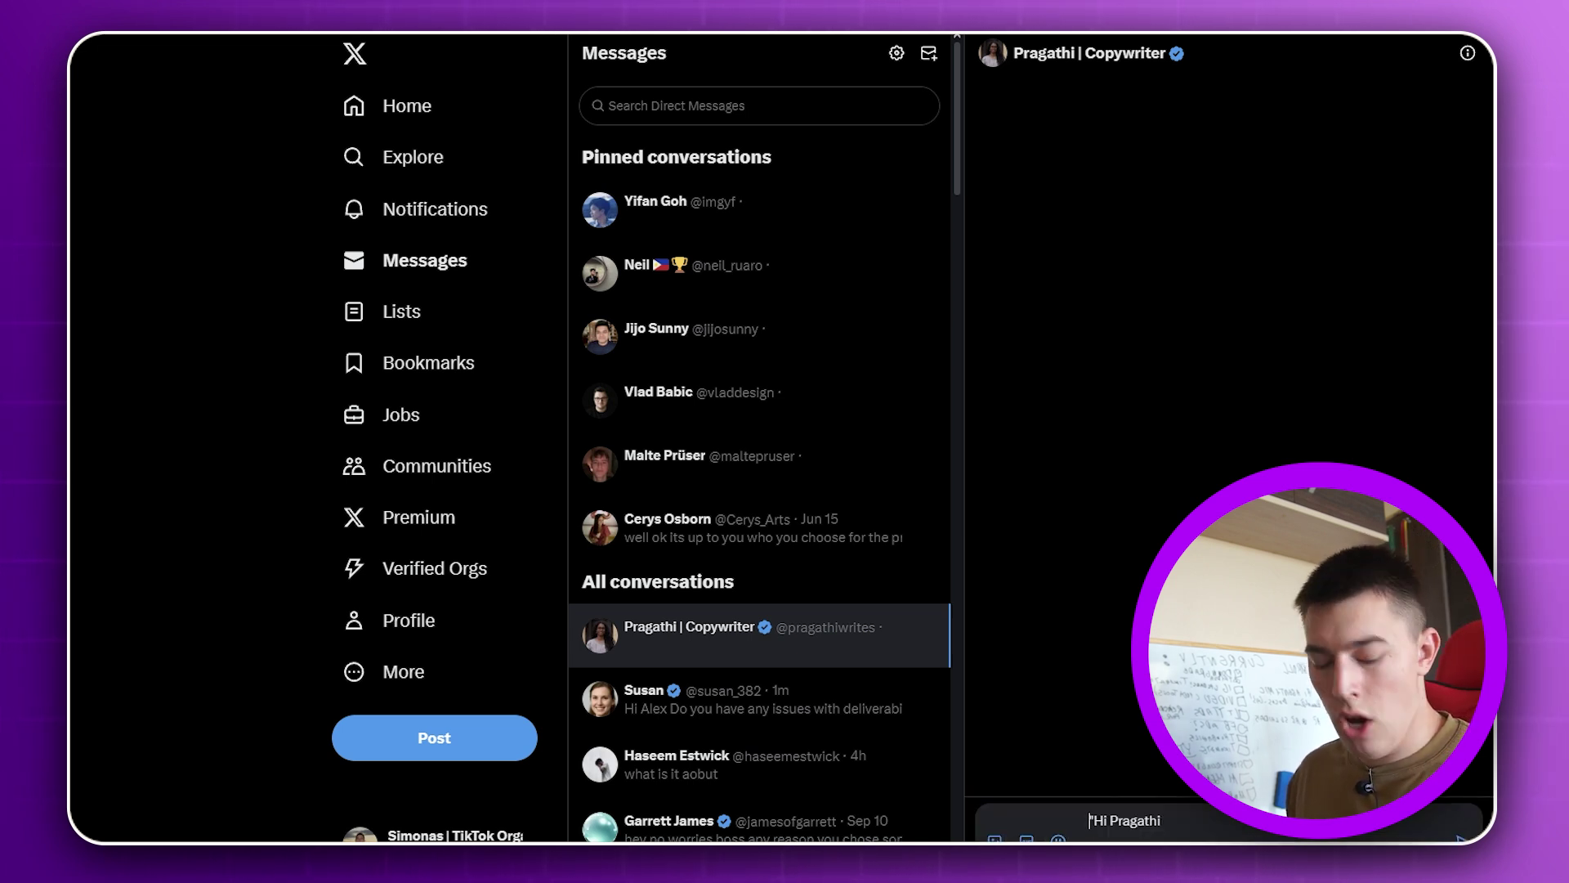
# Remove the leading quotation mark from the drafted direct message, send it, and return to the spreadsheet.
pyautogui.press('Delete')
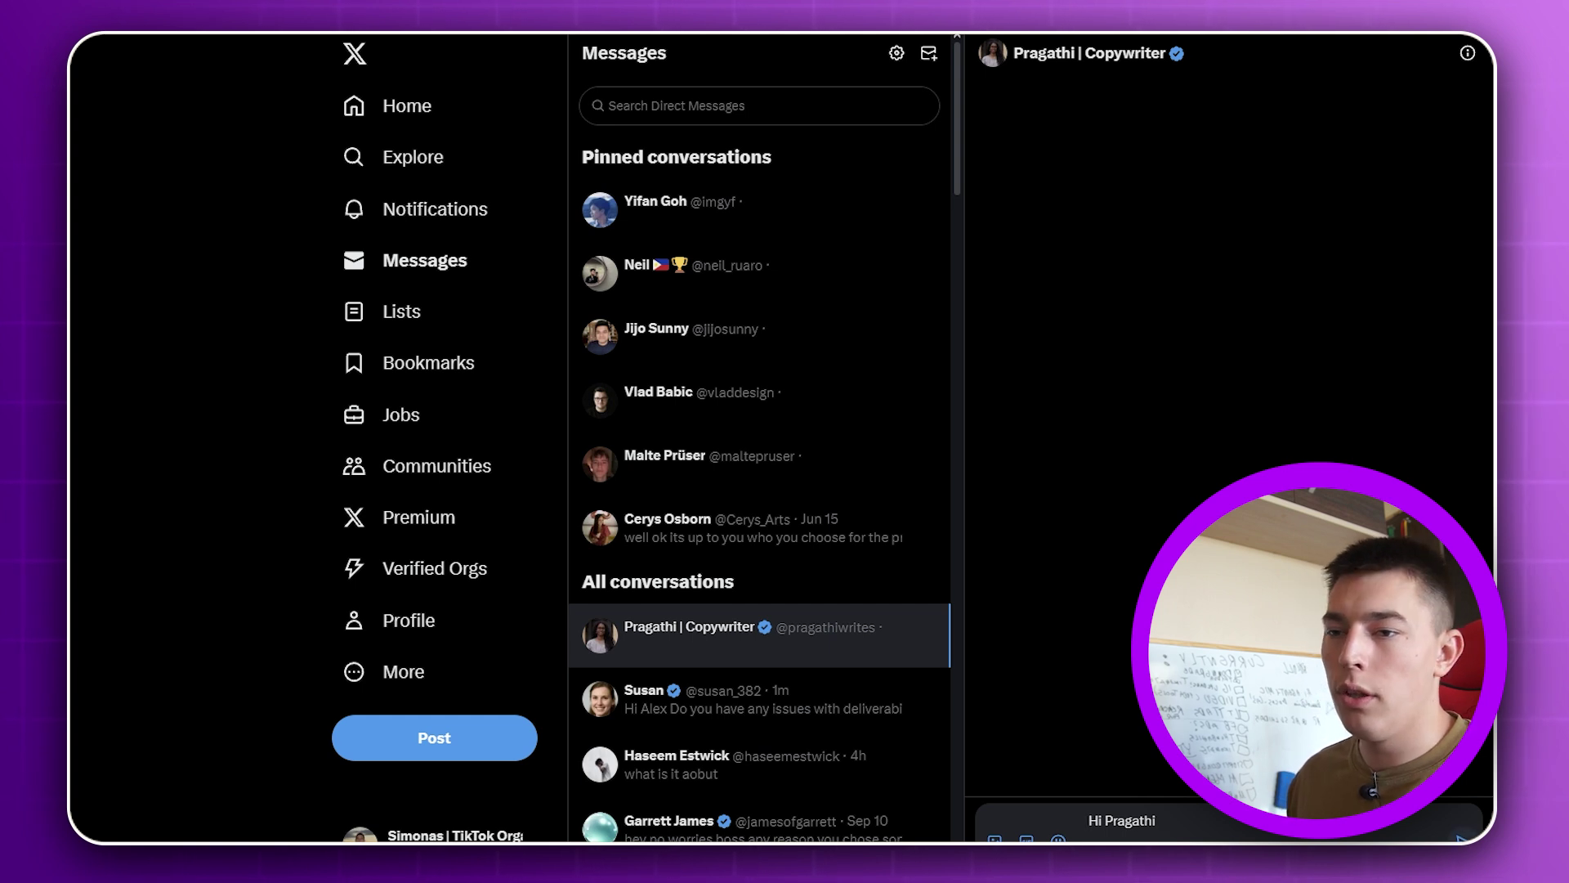
pyautogui.press('Return')
pyautogui.hotkey('ctrl', 'shift', 'Tab')
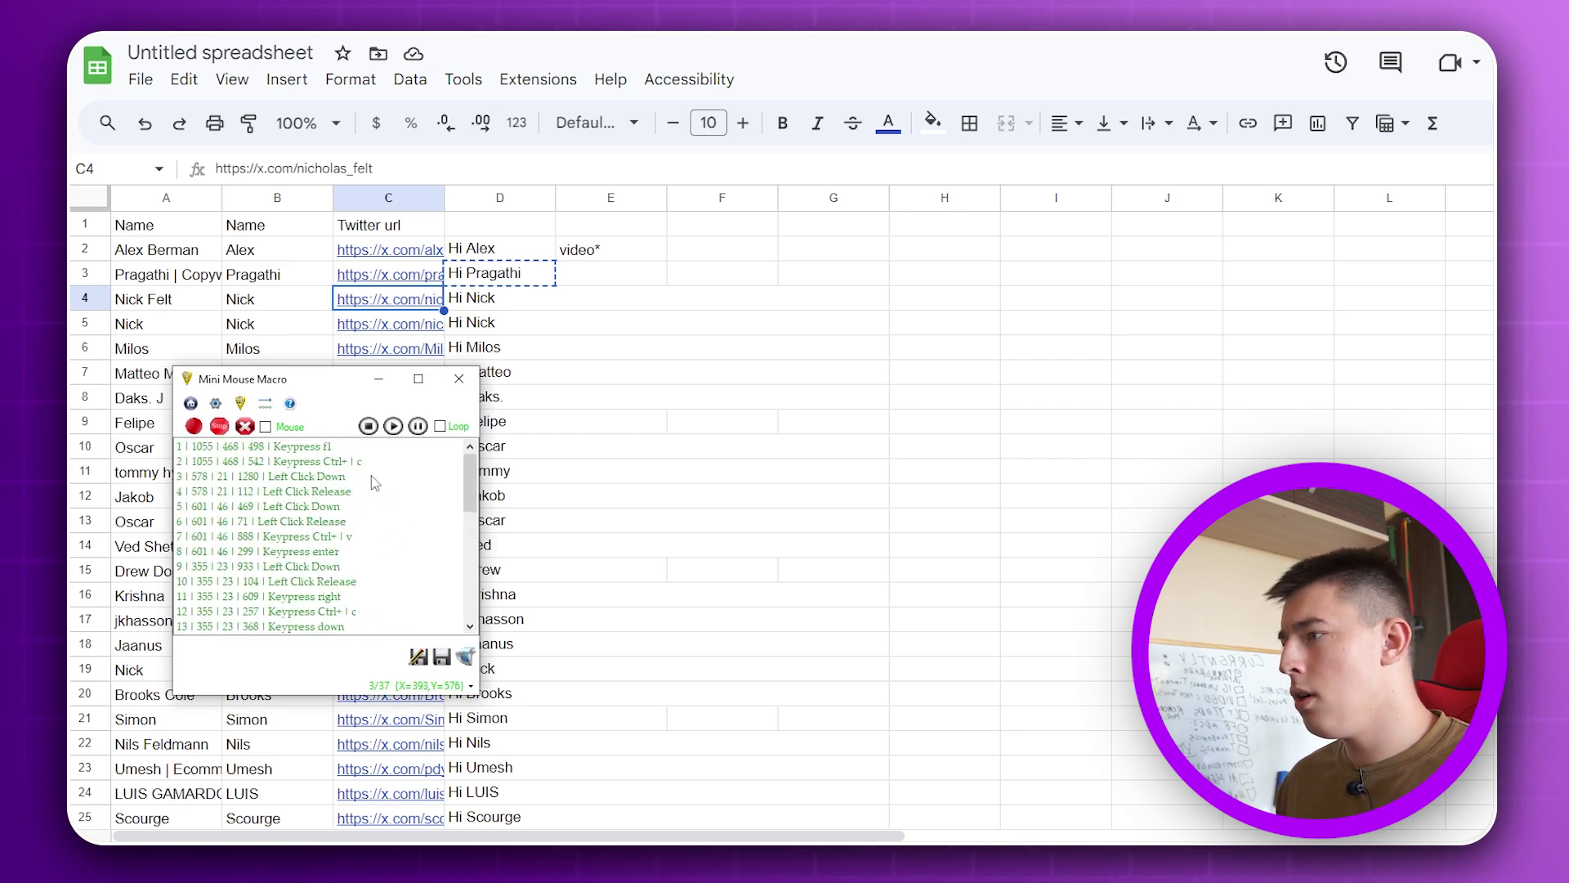
# Delete the first entry, the recorded F1 keypress, from the Mini Mouse Macro list.
pyautogui.click(309, 444)
pyautogui.press('Delete')
# Copy the Twitter url from C4 in the spreadsheet and load that profile on X.
pyautogui.click(421, 300)
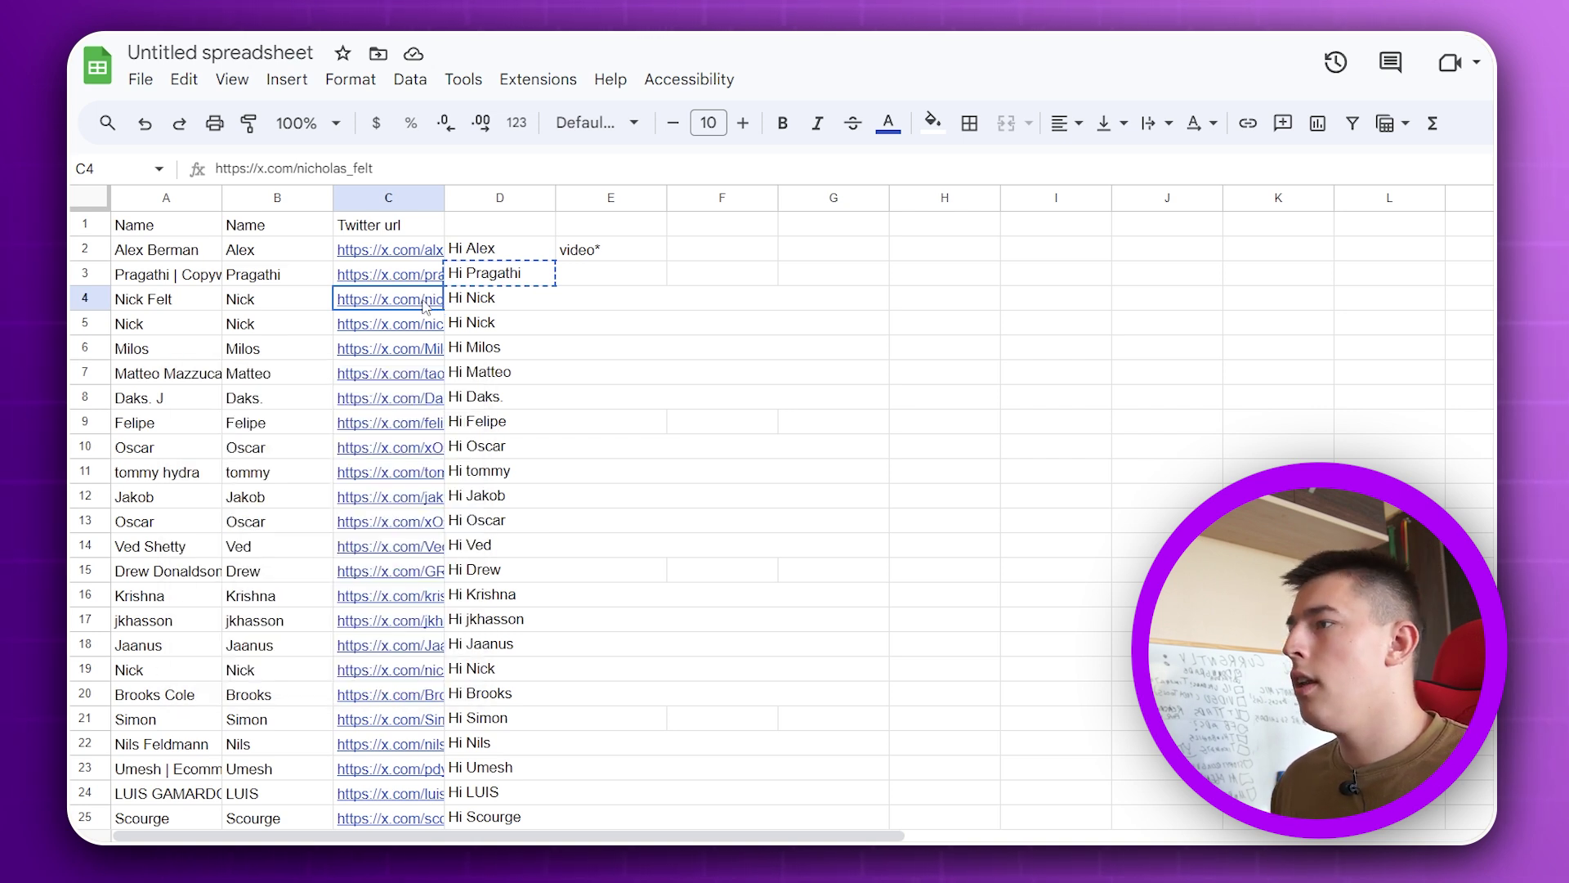
pyautogui.hotkey('ctrl', 'c')
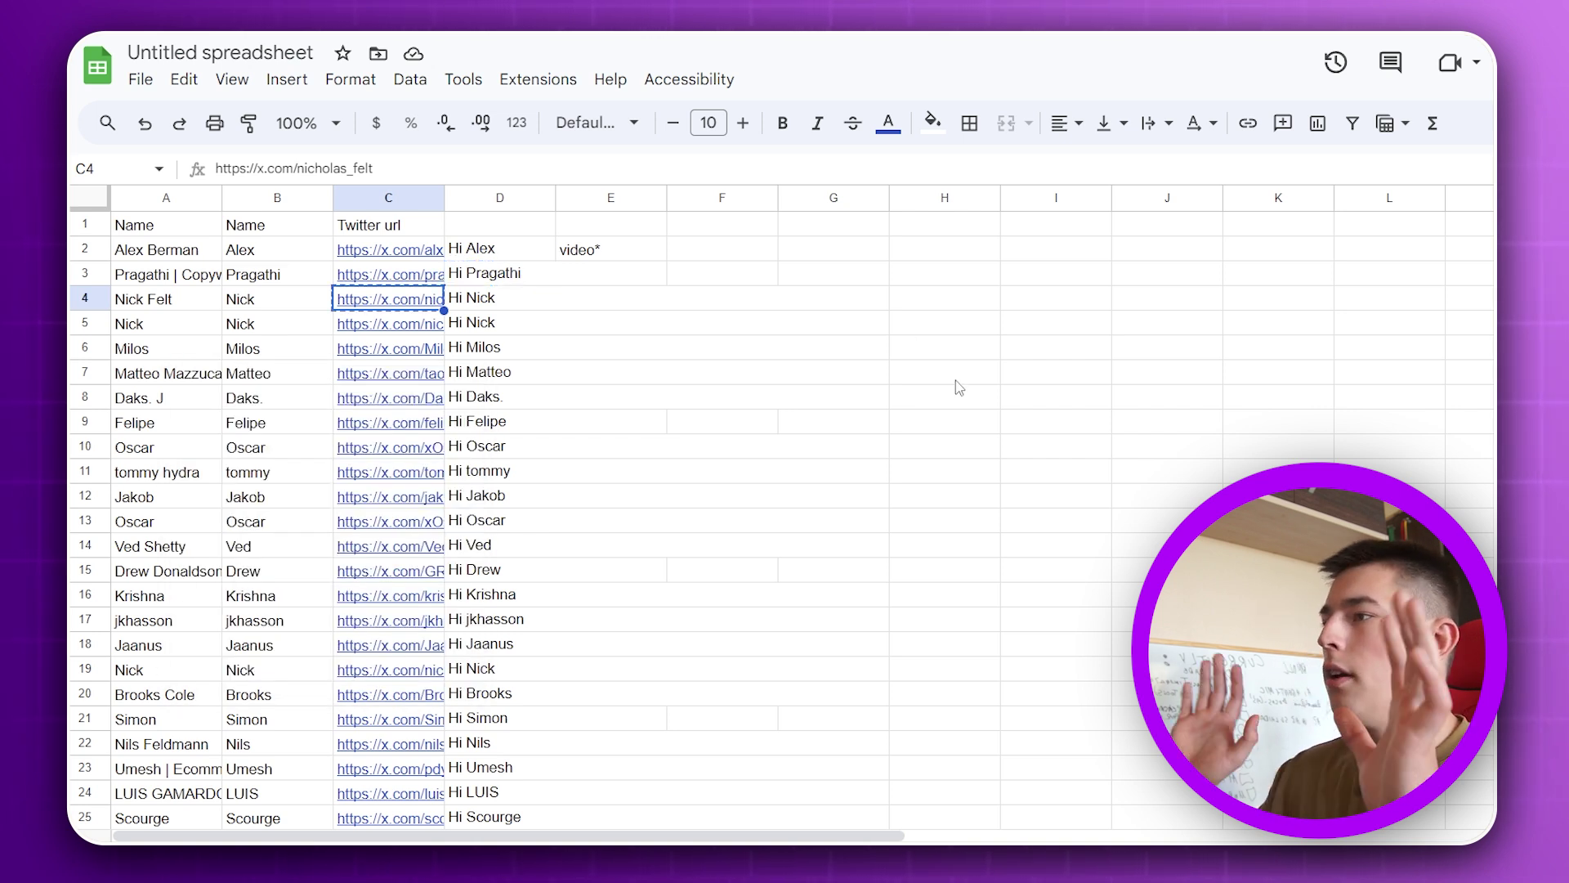
pyautogui.hotkey('ctrl', 'Tab')
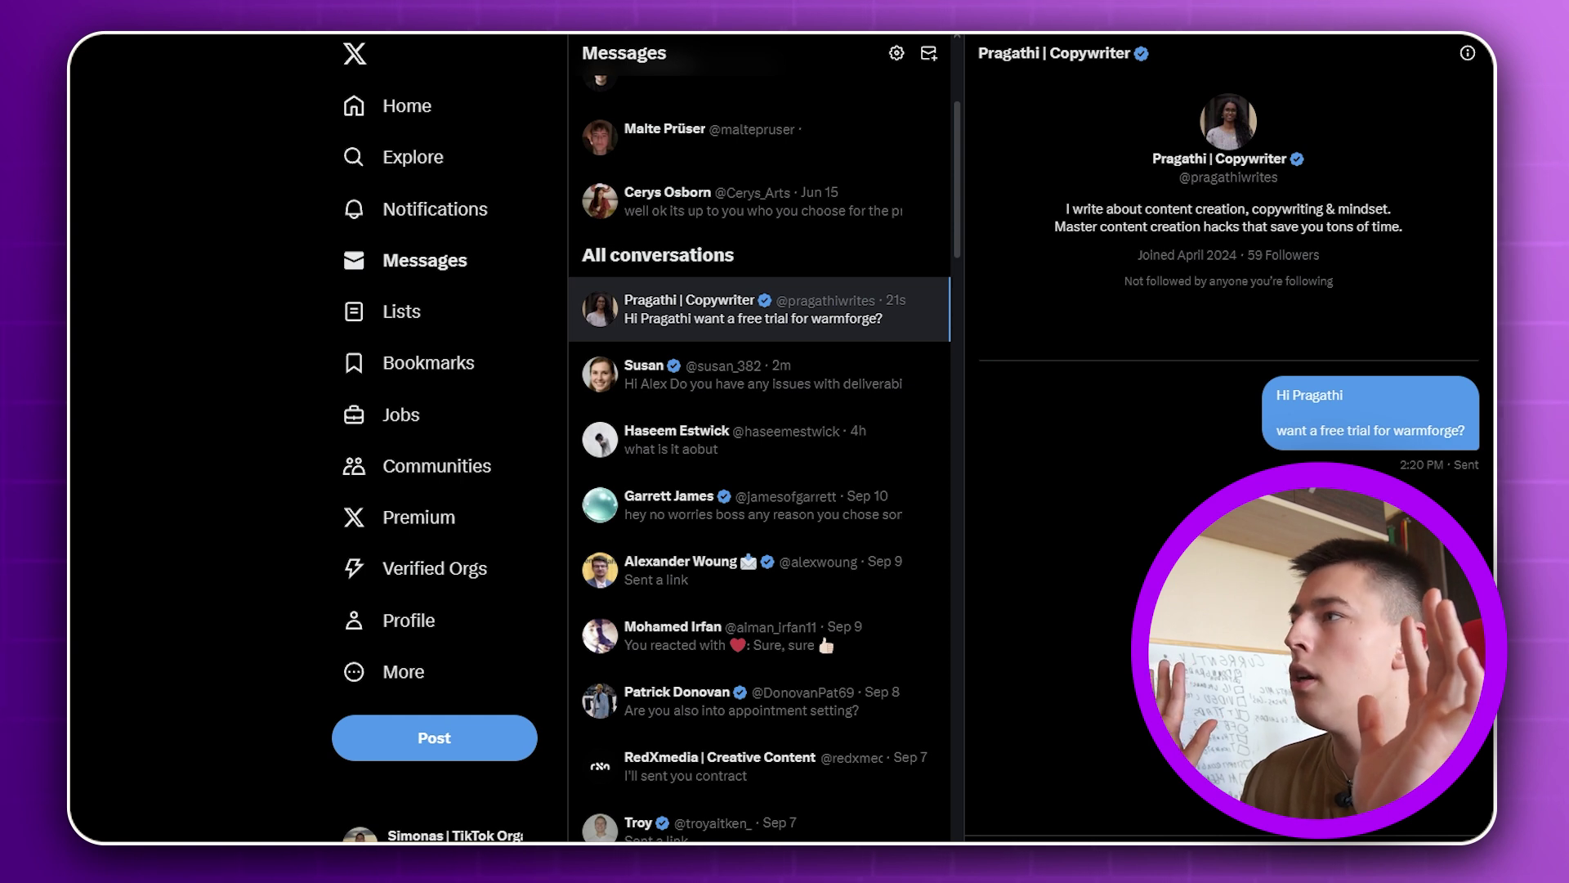
pyautogui.hotkey('ctrl', 'l')
pyautogui.hotkey('ctrl', 'v')
pyautogui.press('Return')
# Copy the personalized message from D4 in the spreadsheet and move on to the next contact's url in C5.
pyautogui.hotkey('ctrl', 'Tab')
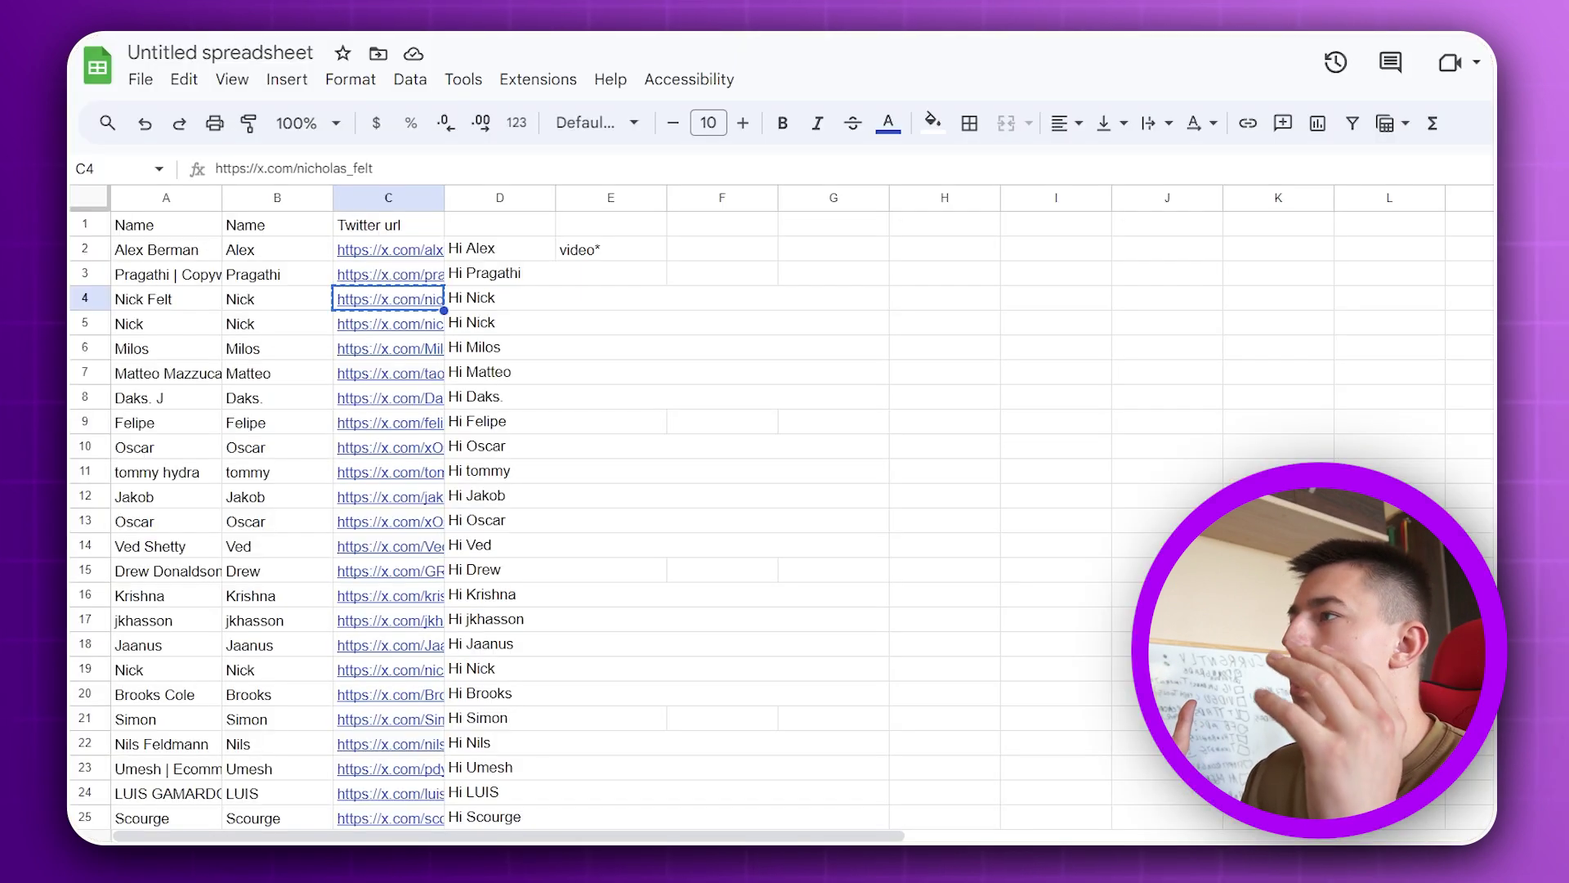
pyautogui.press('Right')
pyautogui.hotkey('ctrl', 'c')
pyautogui.press('Down')
pyautogui.press('Left')
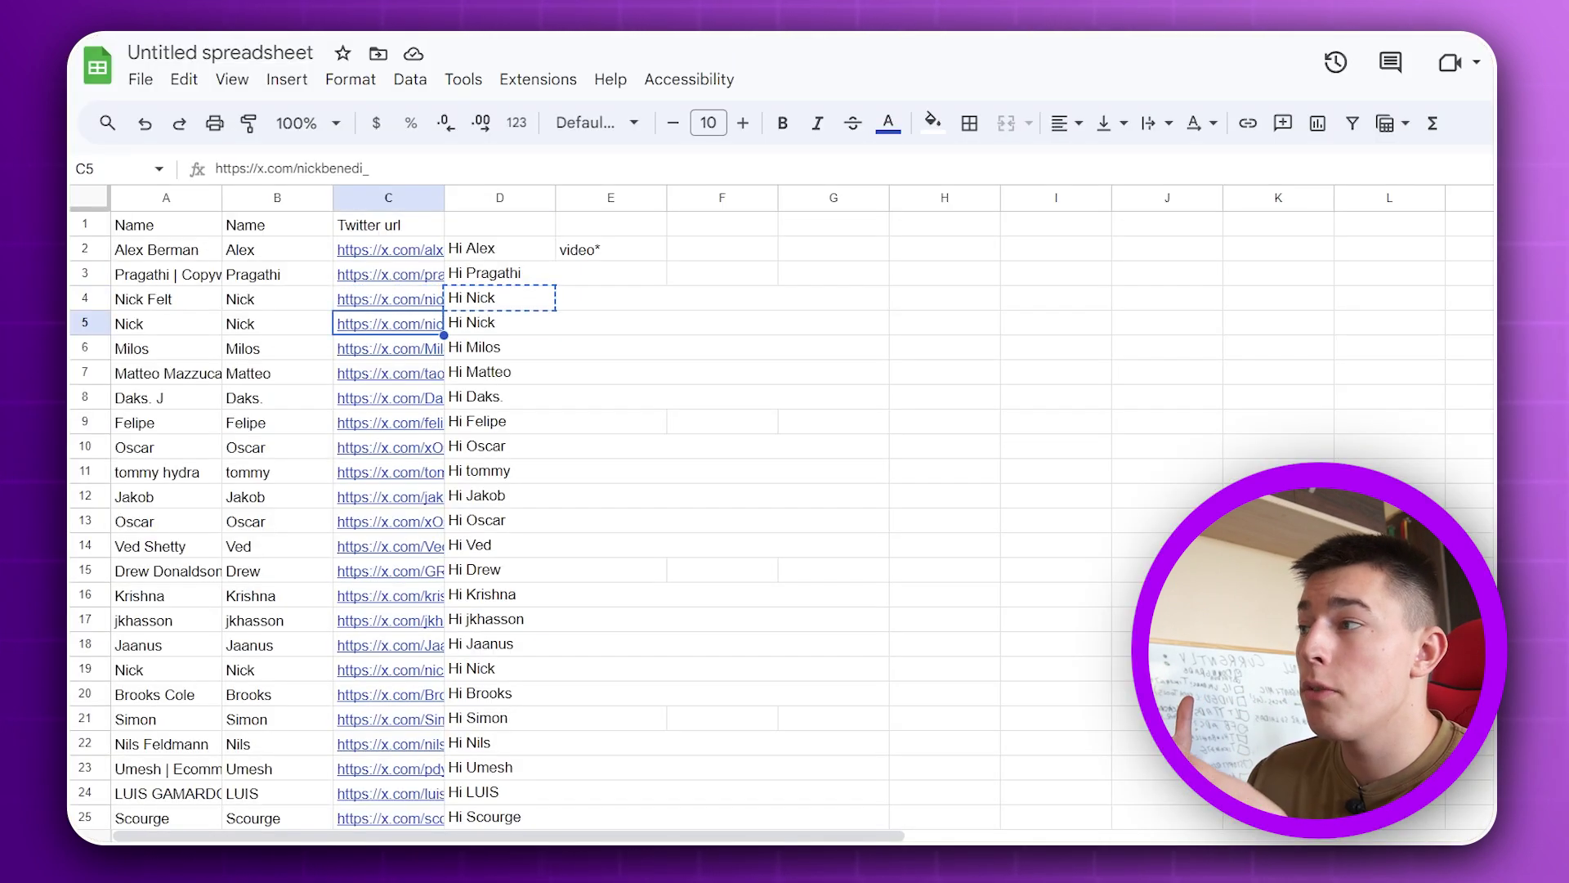
# Open a direct message from the C4 contact's profile with the D4 message in it and remove its leading quotation mark.
pyautogui.hotkey('alt', 'Tab')
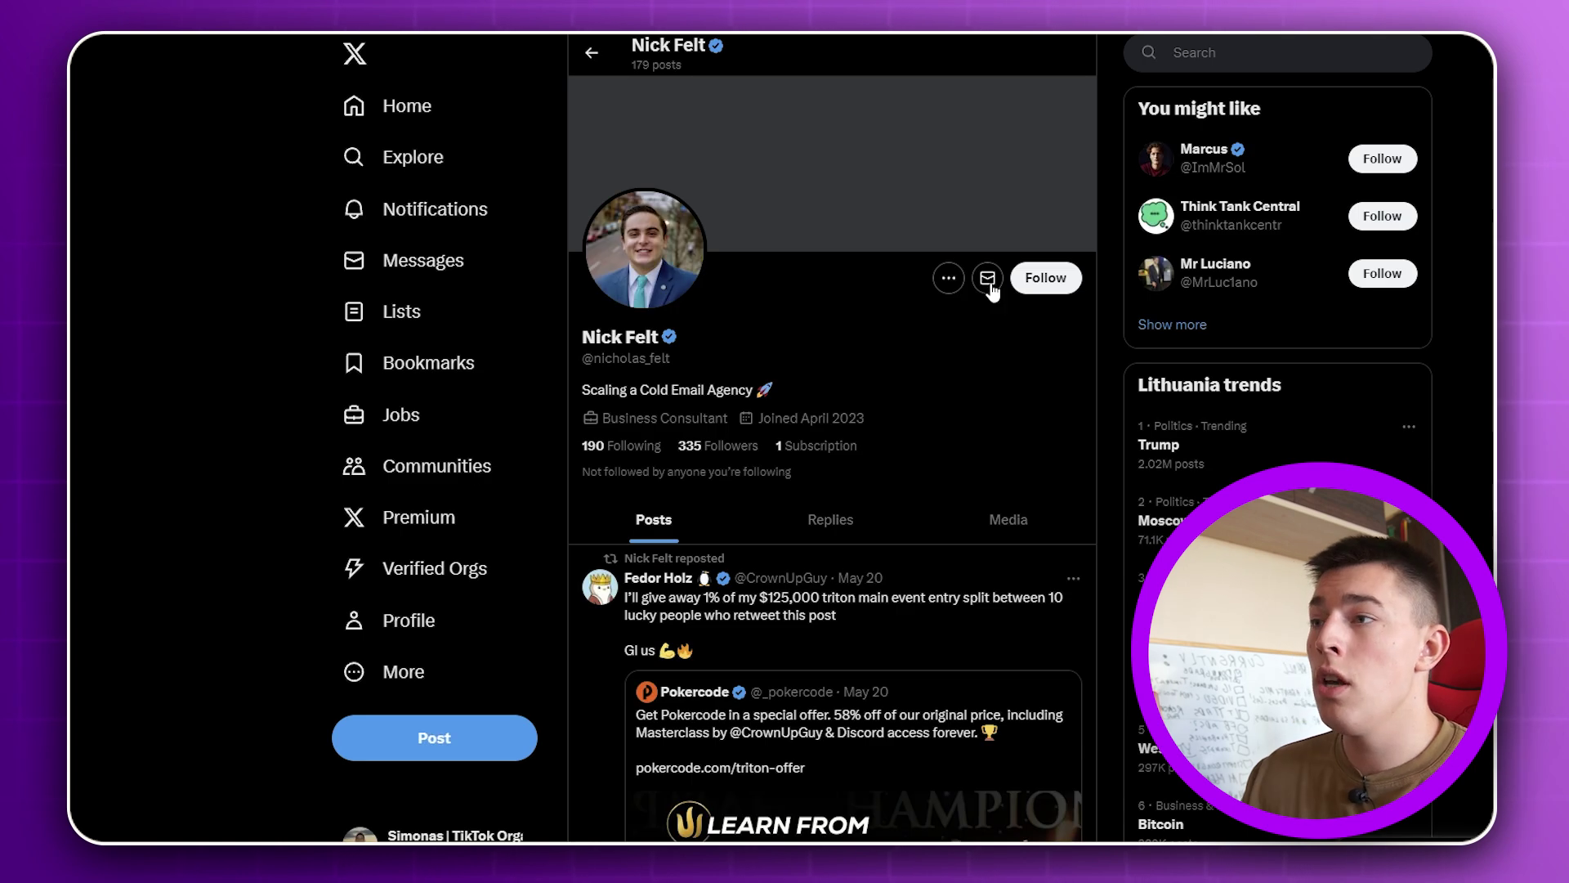
pyautogui.click(990, 278)
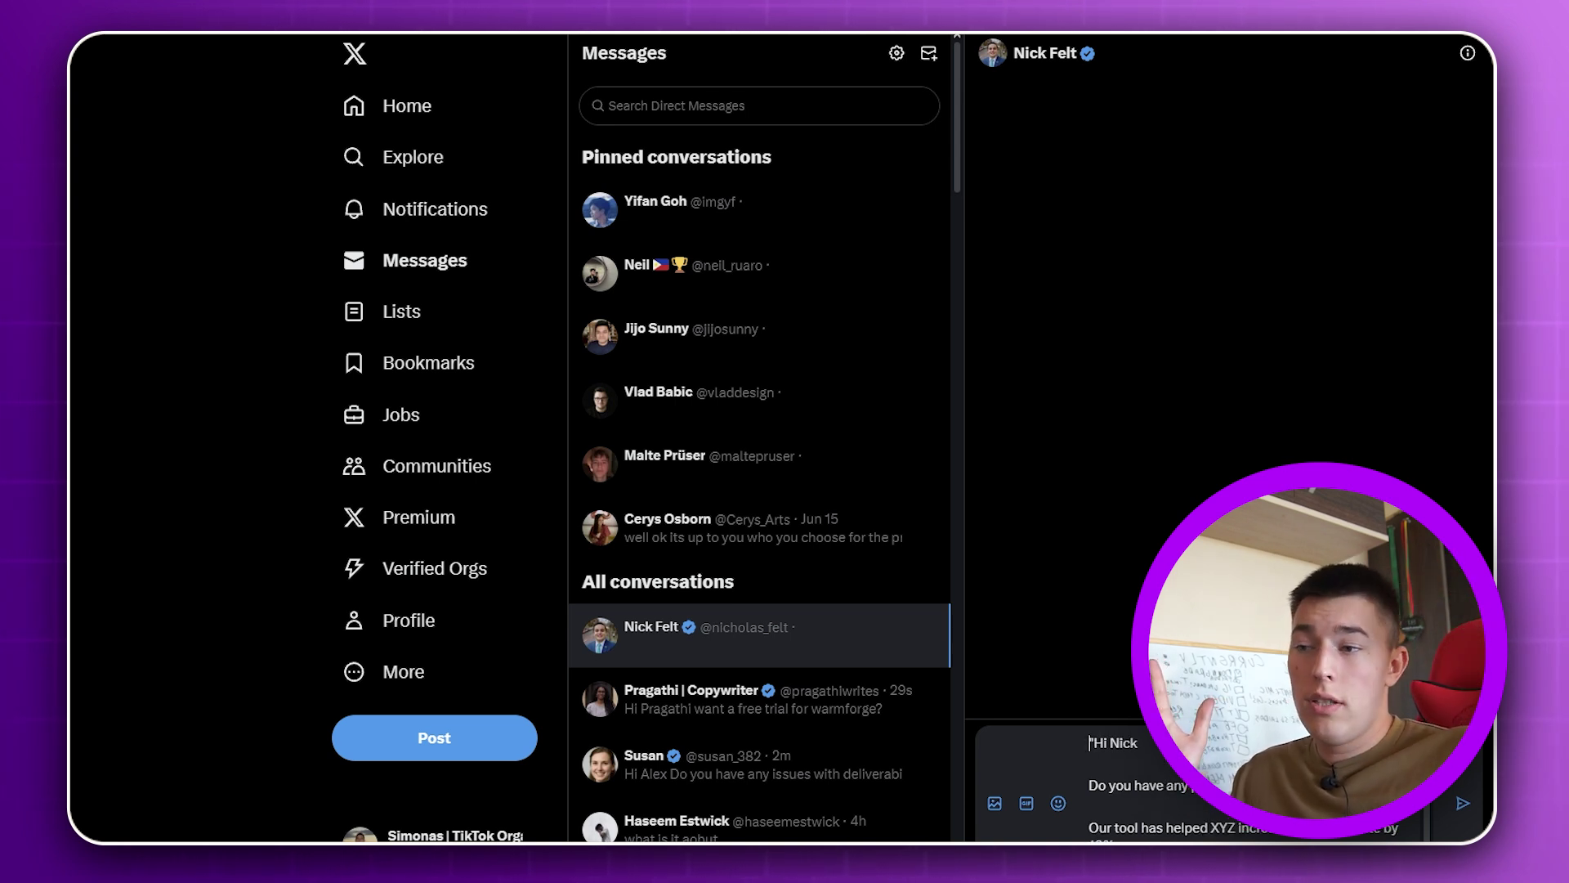
pyautogui.press('BackSpace')
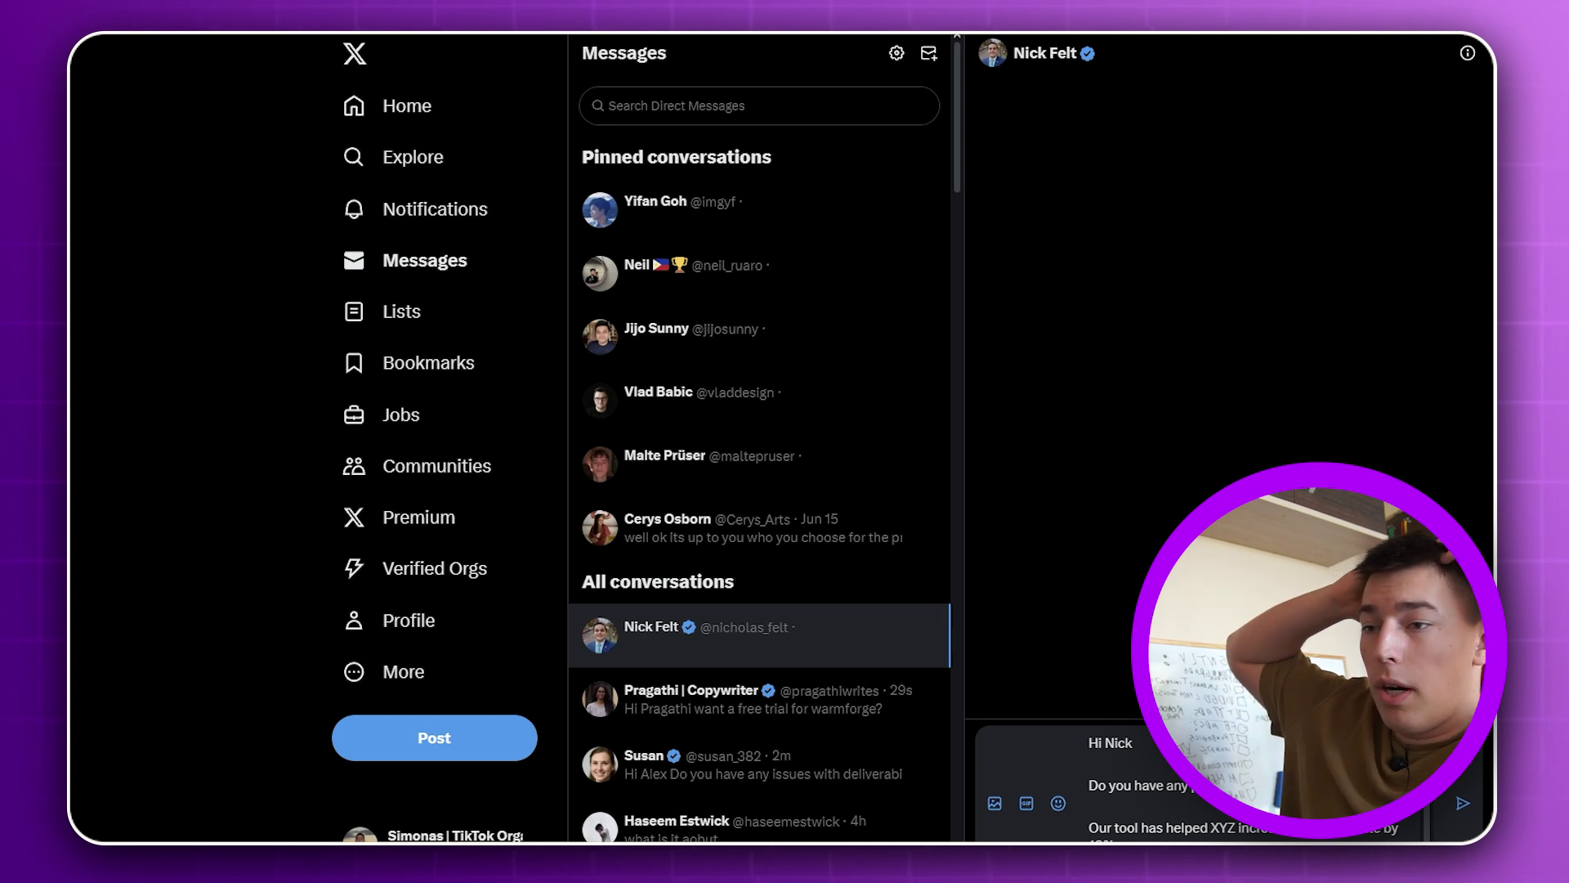
# Enable looping for the macro in Mini Mouse Macro with a loop count of 500.
pyautogui.hotkey('ctrl', 'Tab')
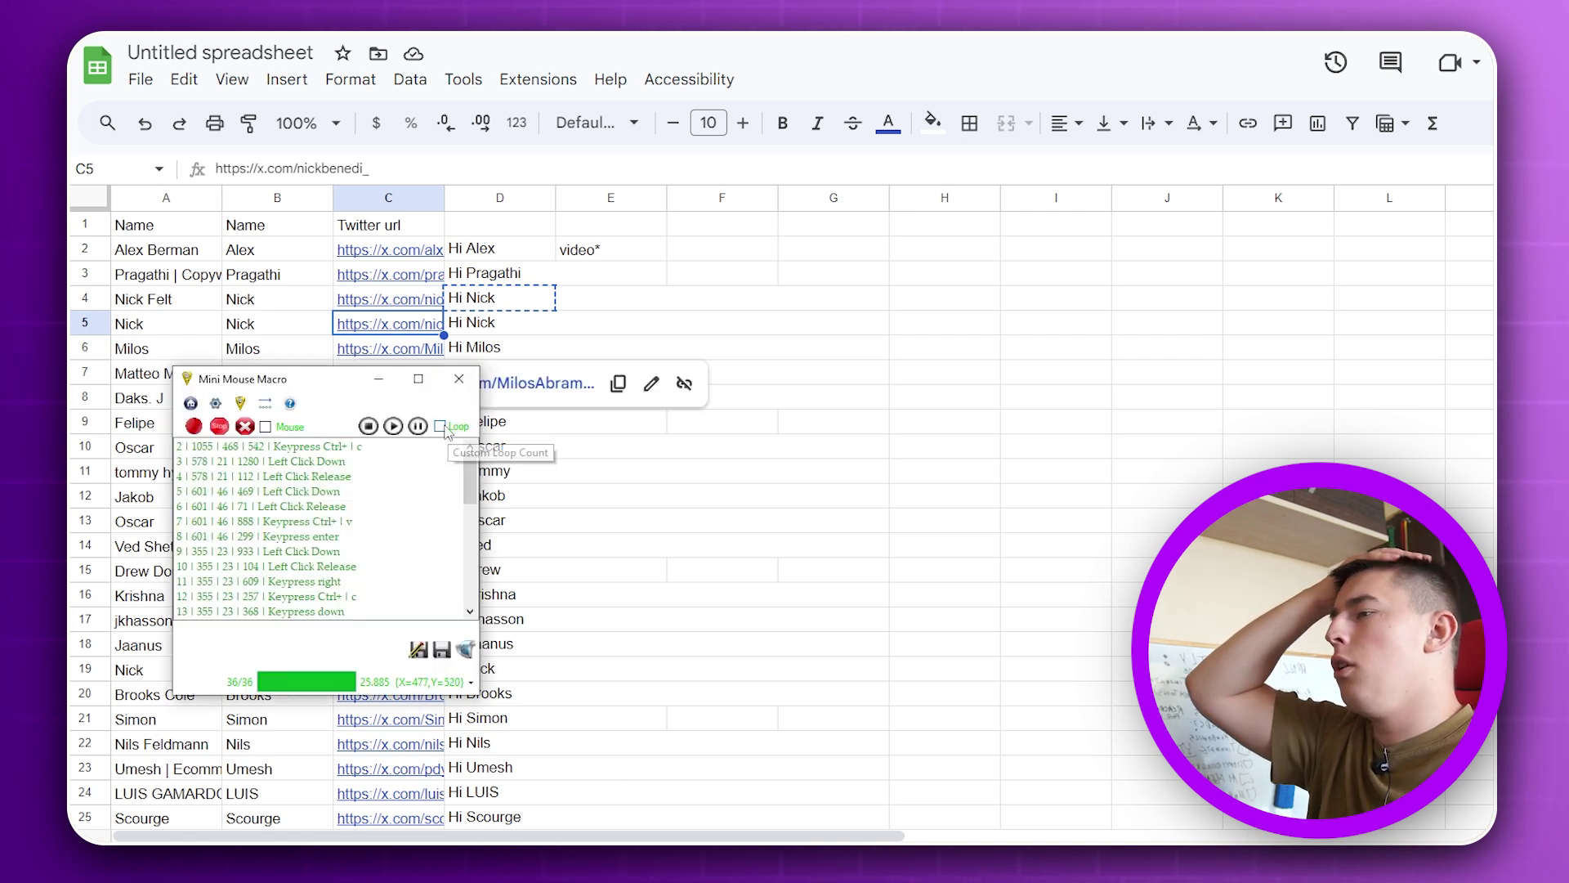
pyautogui.click(440, 426)
pyautogui.write('100')
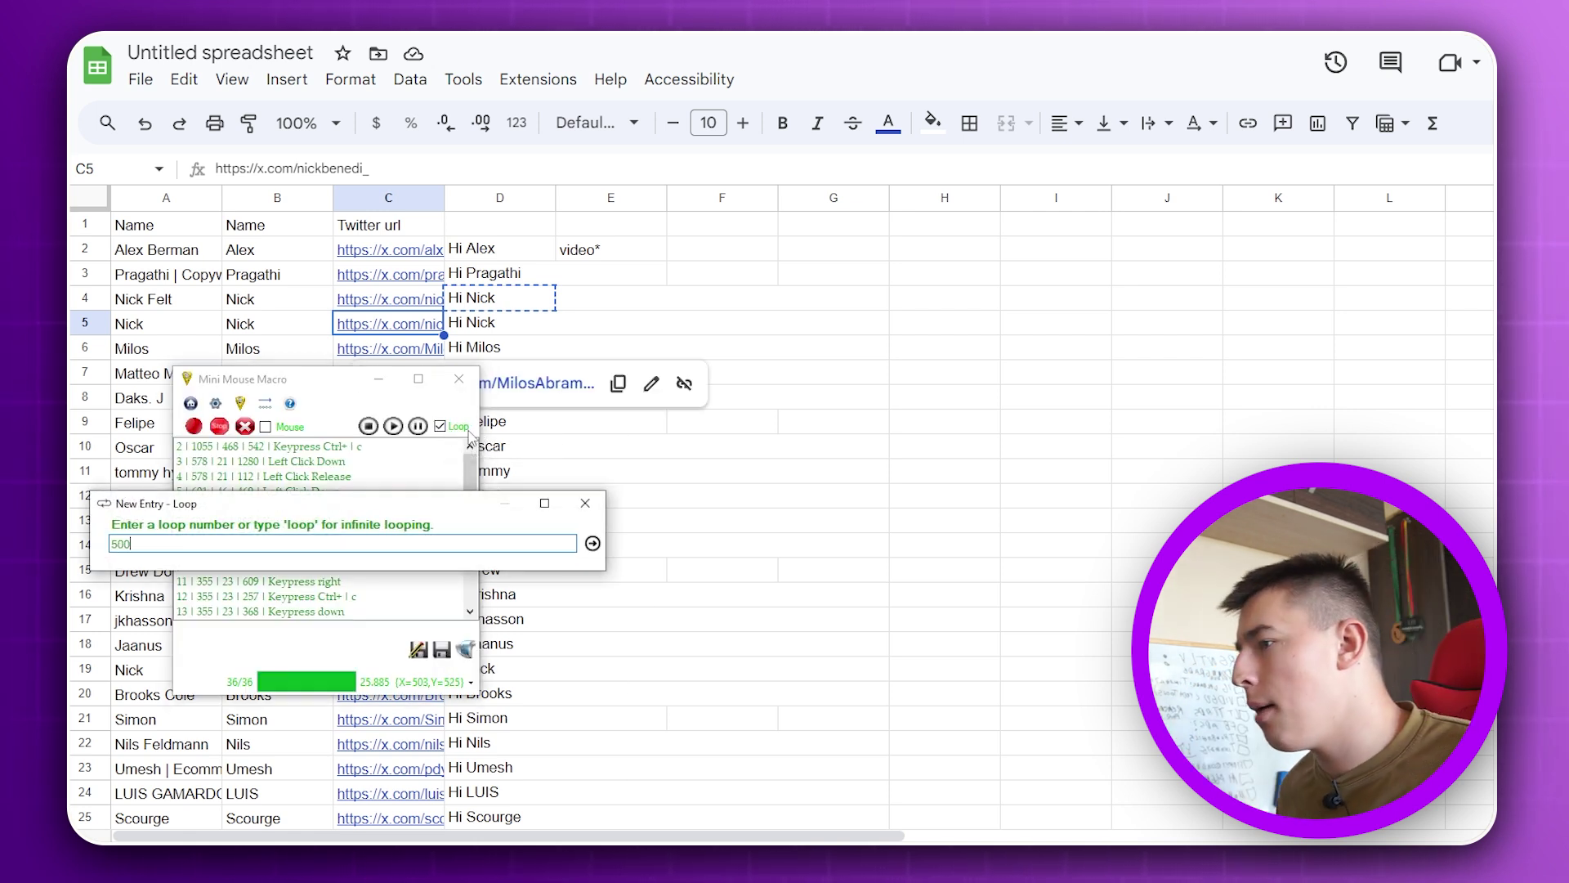
pyautogui.press('Return')
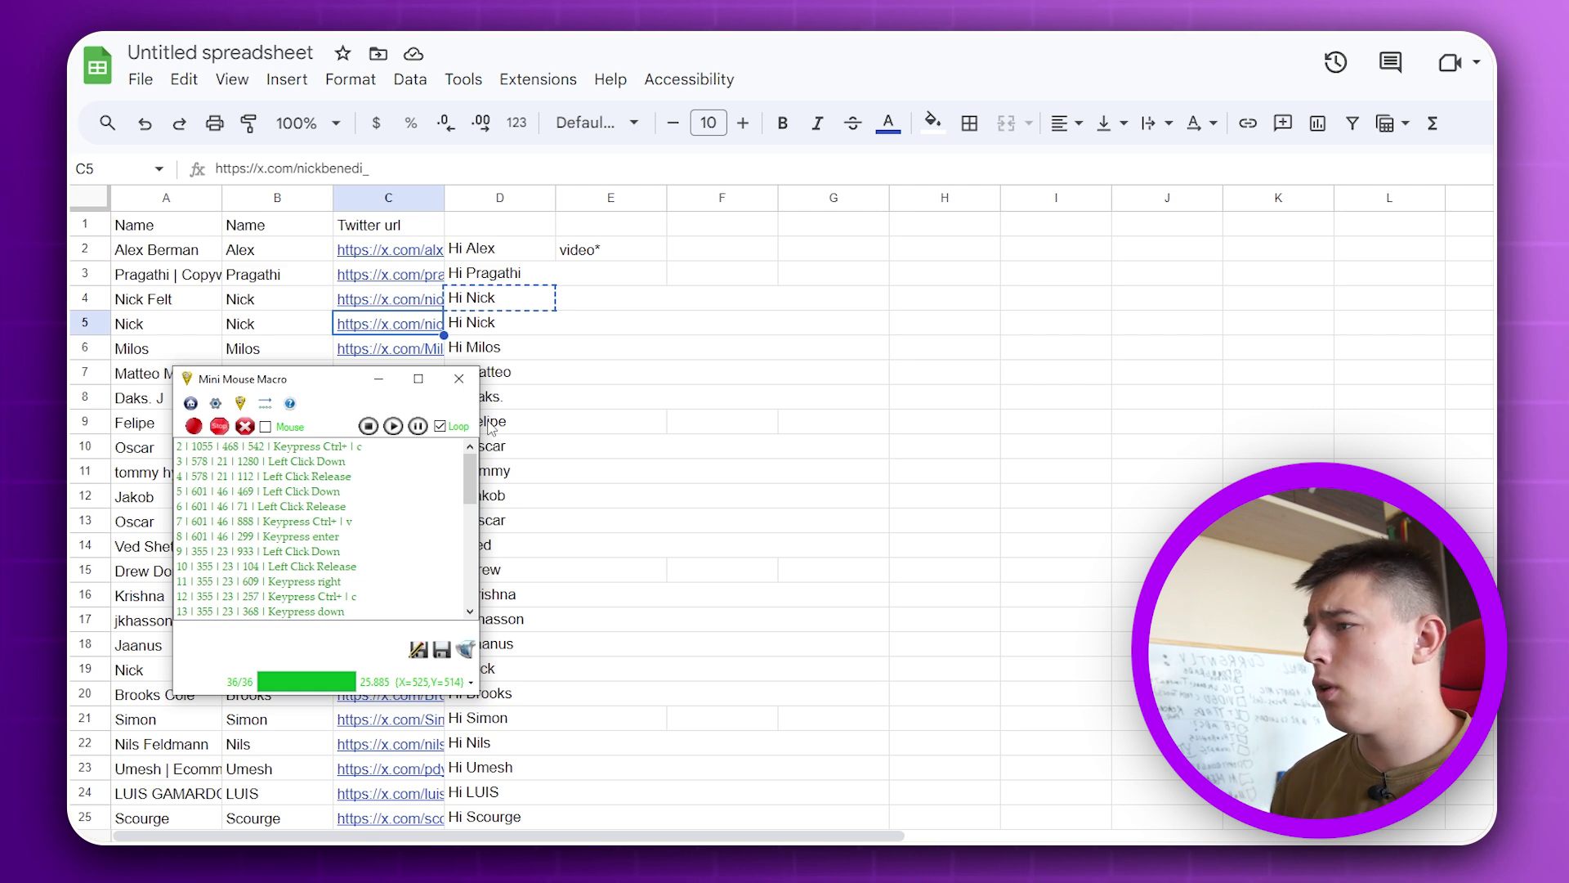
# Bring up the notes document and select the text RUN ACTION | WAIT SECONDS | %random_5-31% under Automation.
pyautogui.moveTo(304, 378); pyautogui.dragTo(821, 343)
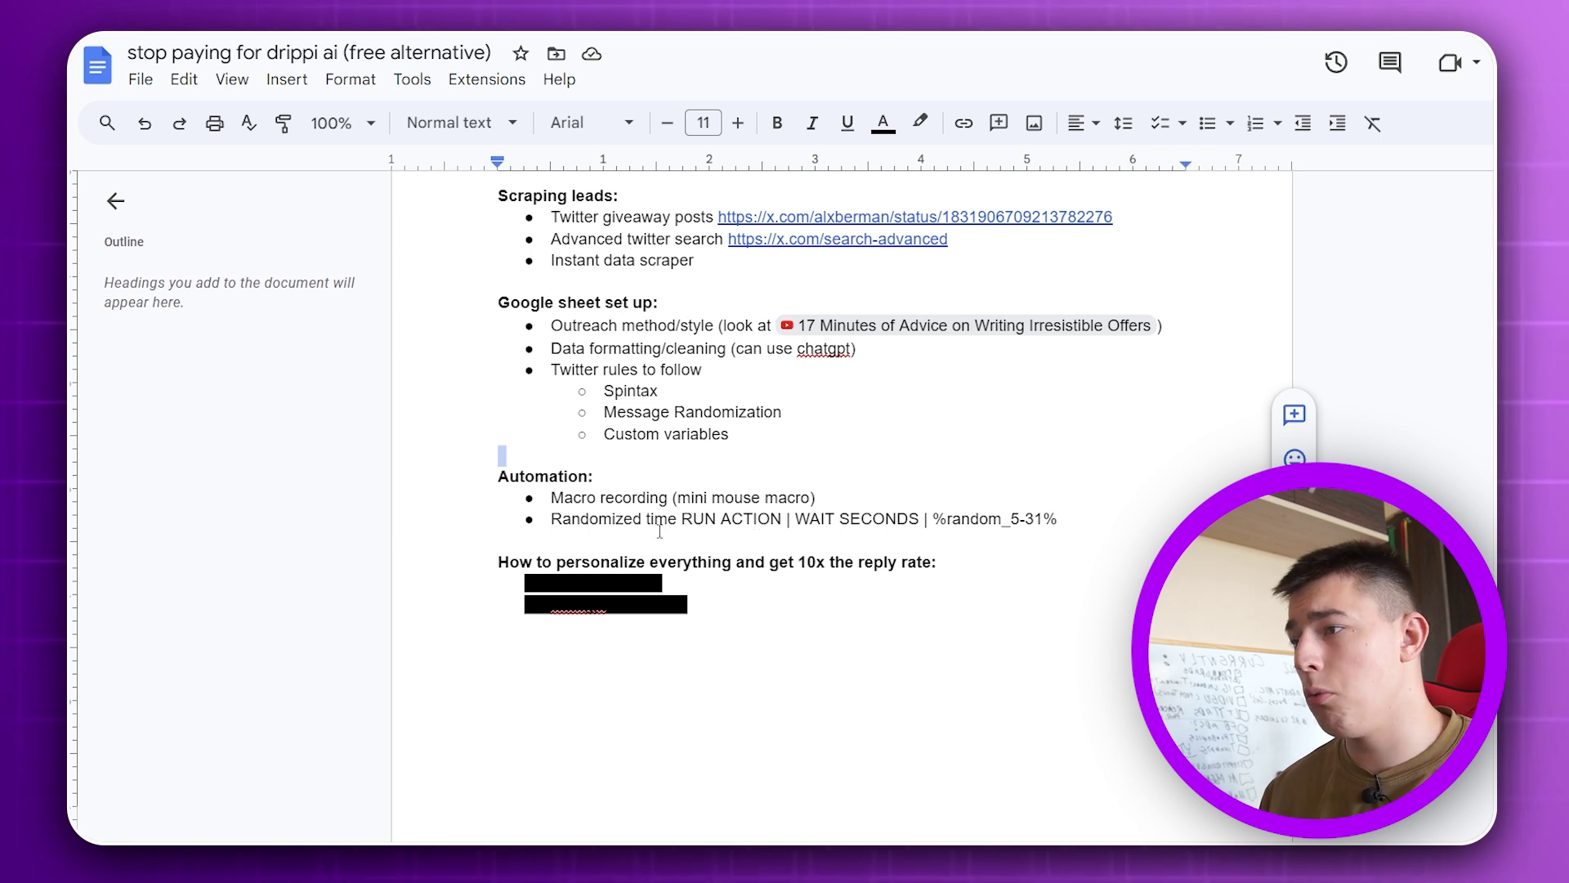
pyautogui.moveTo(683, 520); pyautogui.dragTo(1096, 520)
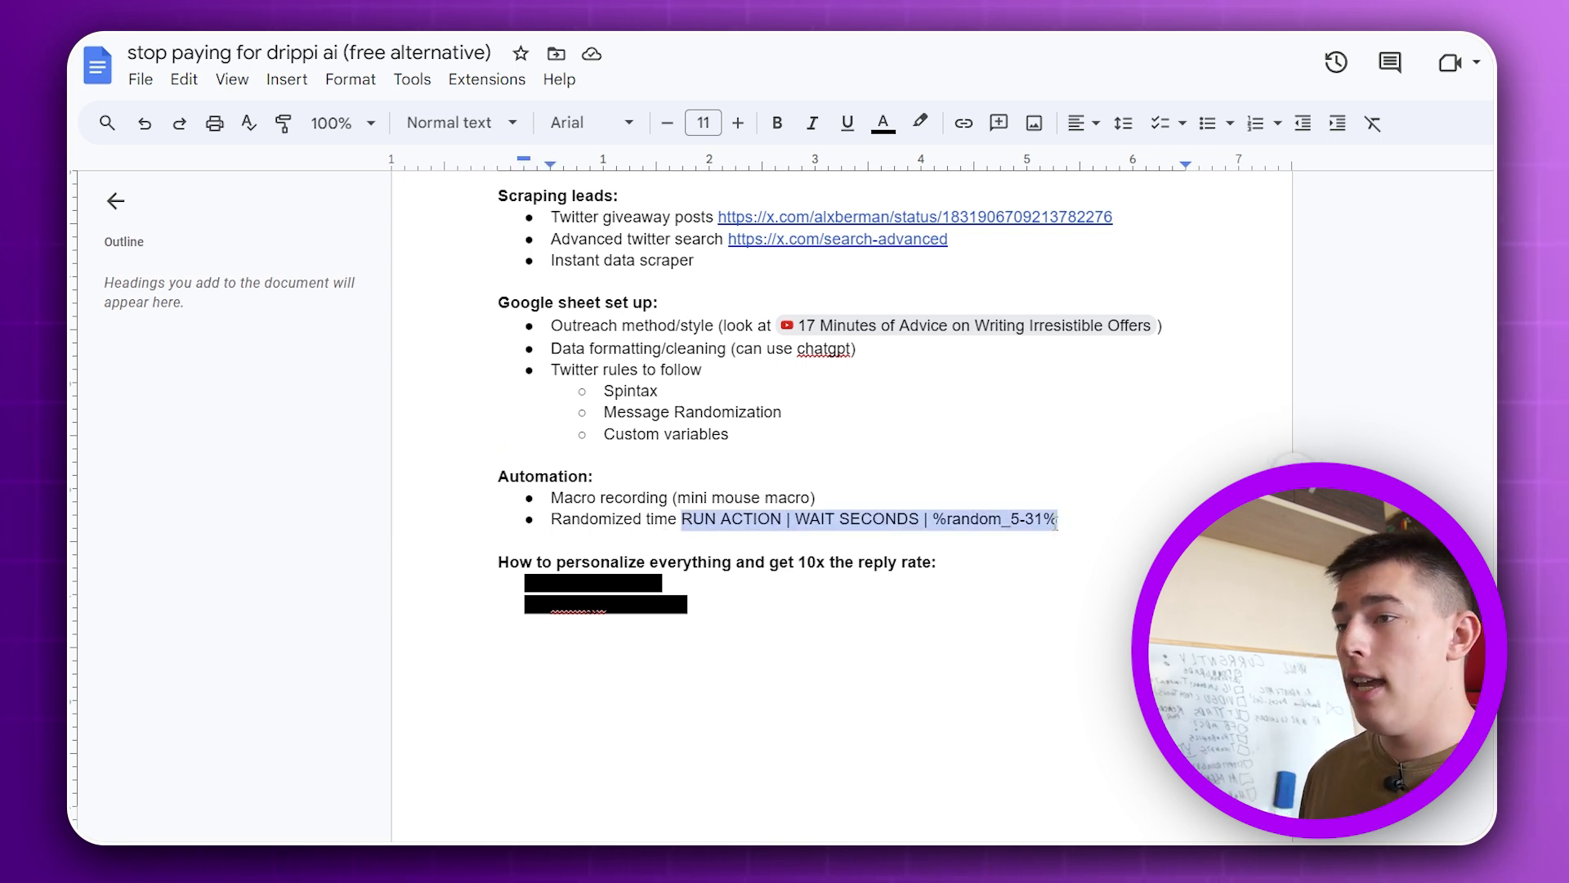
pyautogui.moveTo(933, 519); pyautogui.dragTo(838, 550)
pyautogui.hotkey('ctrl', 'c')
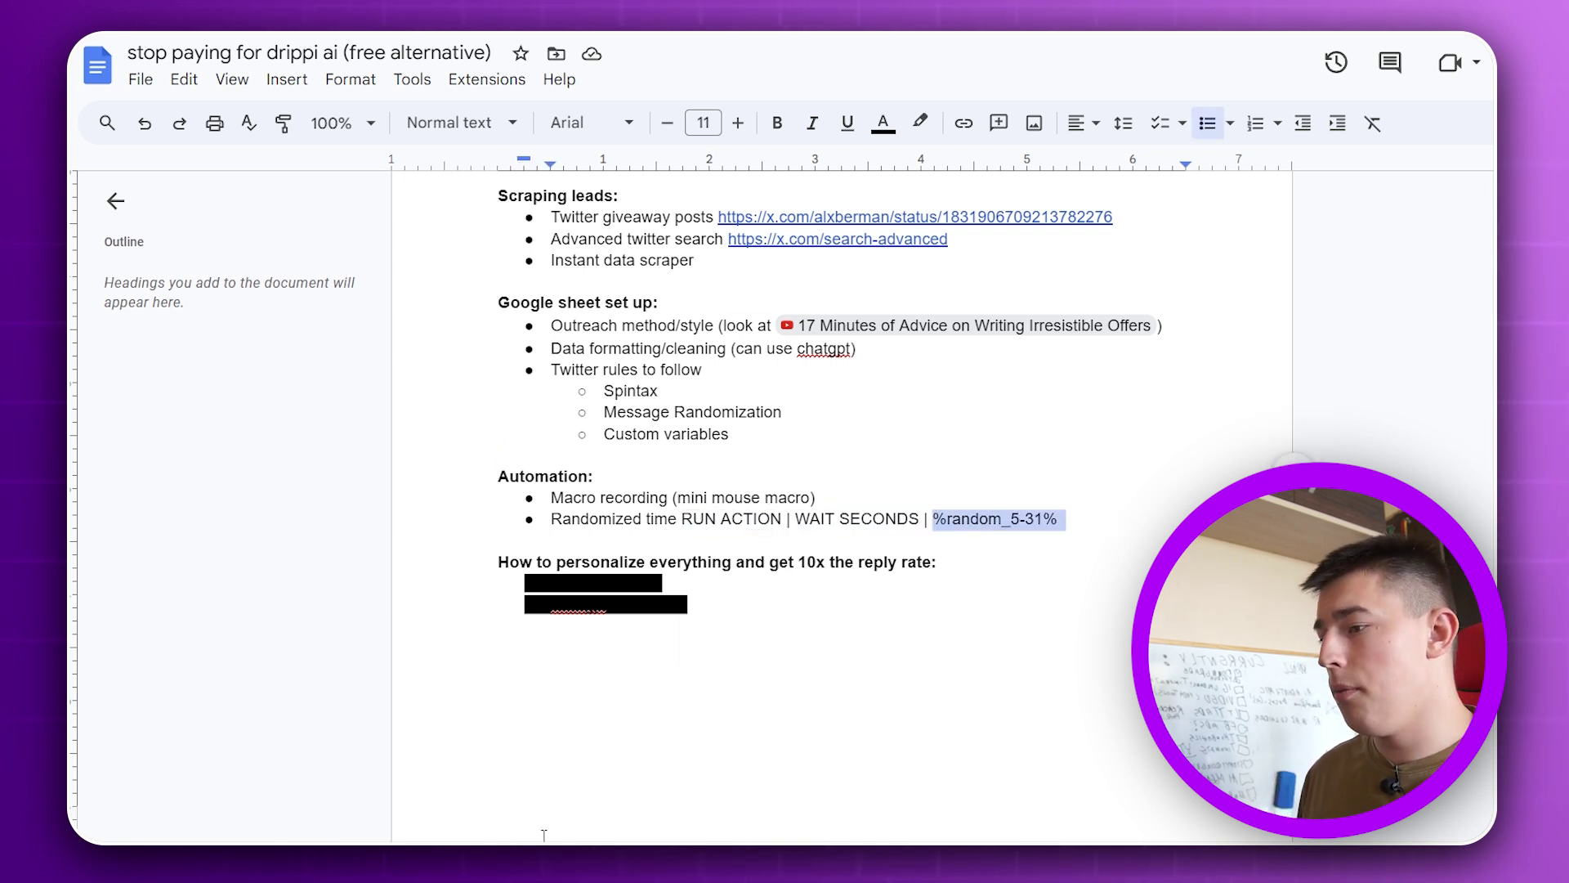
pyautogui.moveTo(1060, 519); pyautogui.dragTo(682, 518)
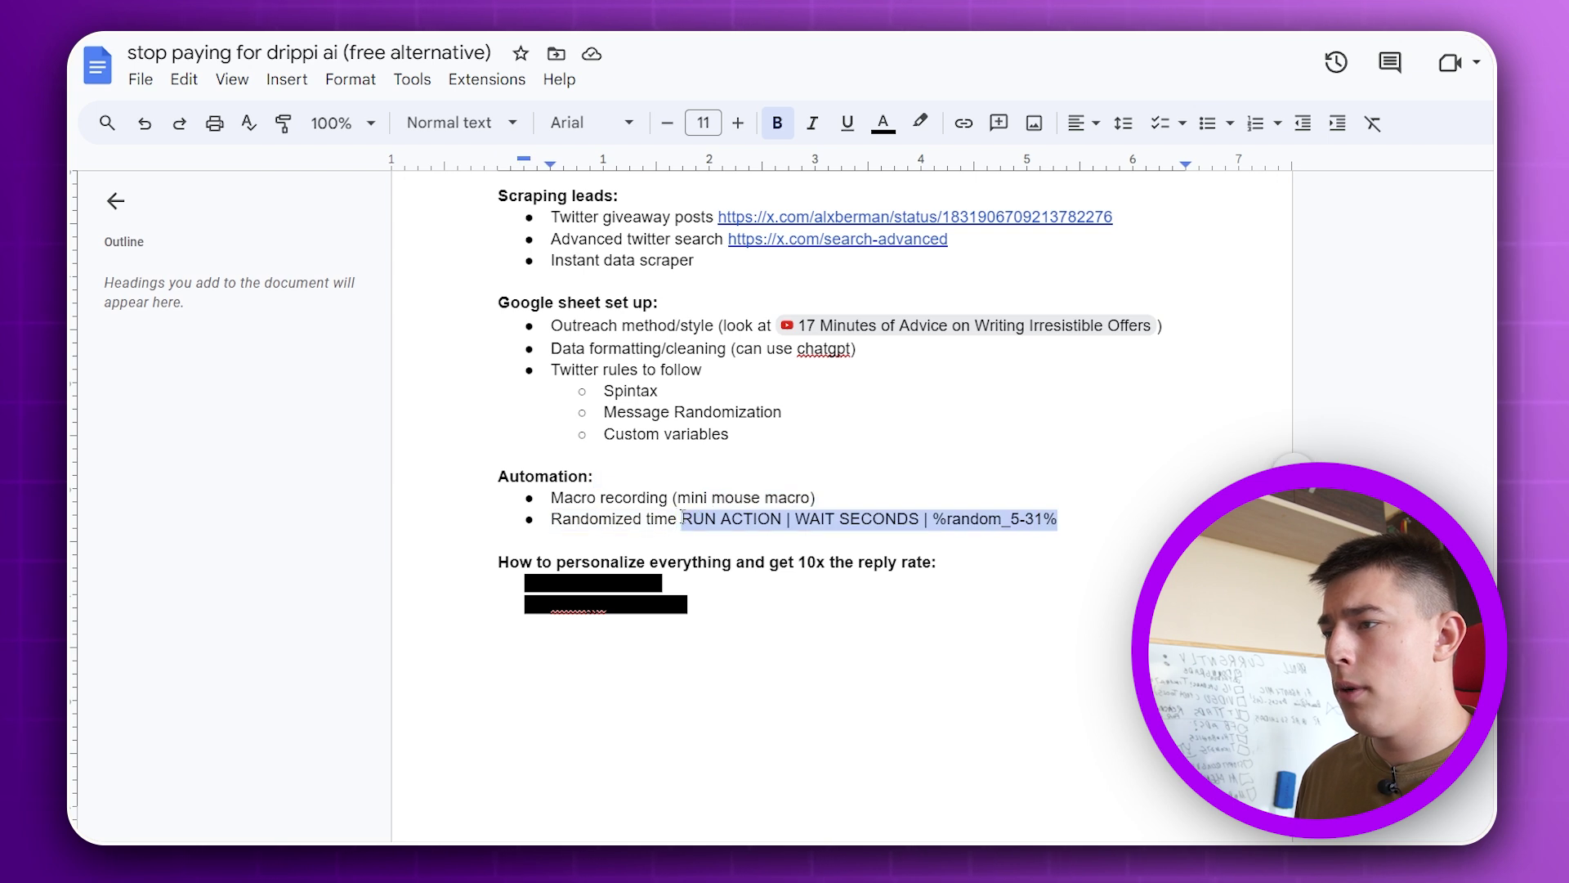
# Add a new keypress entry at the end of the Mini Mouse Macro list.
pyautogui.hotkey('alt', 'Tab')
pyautogui.rightClick(880, 563)
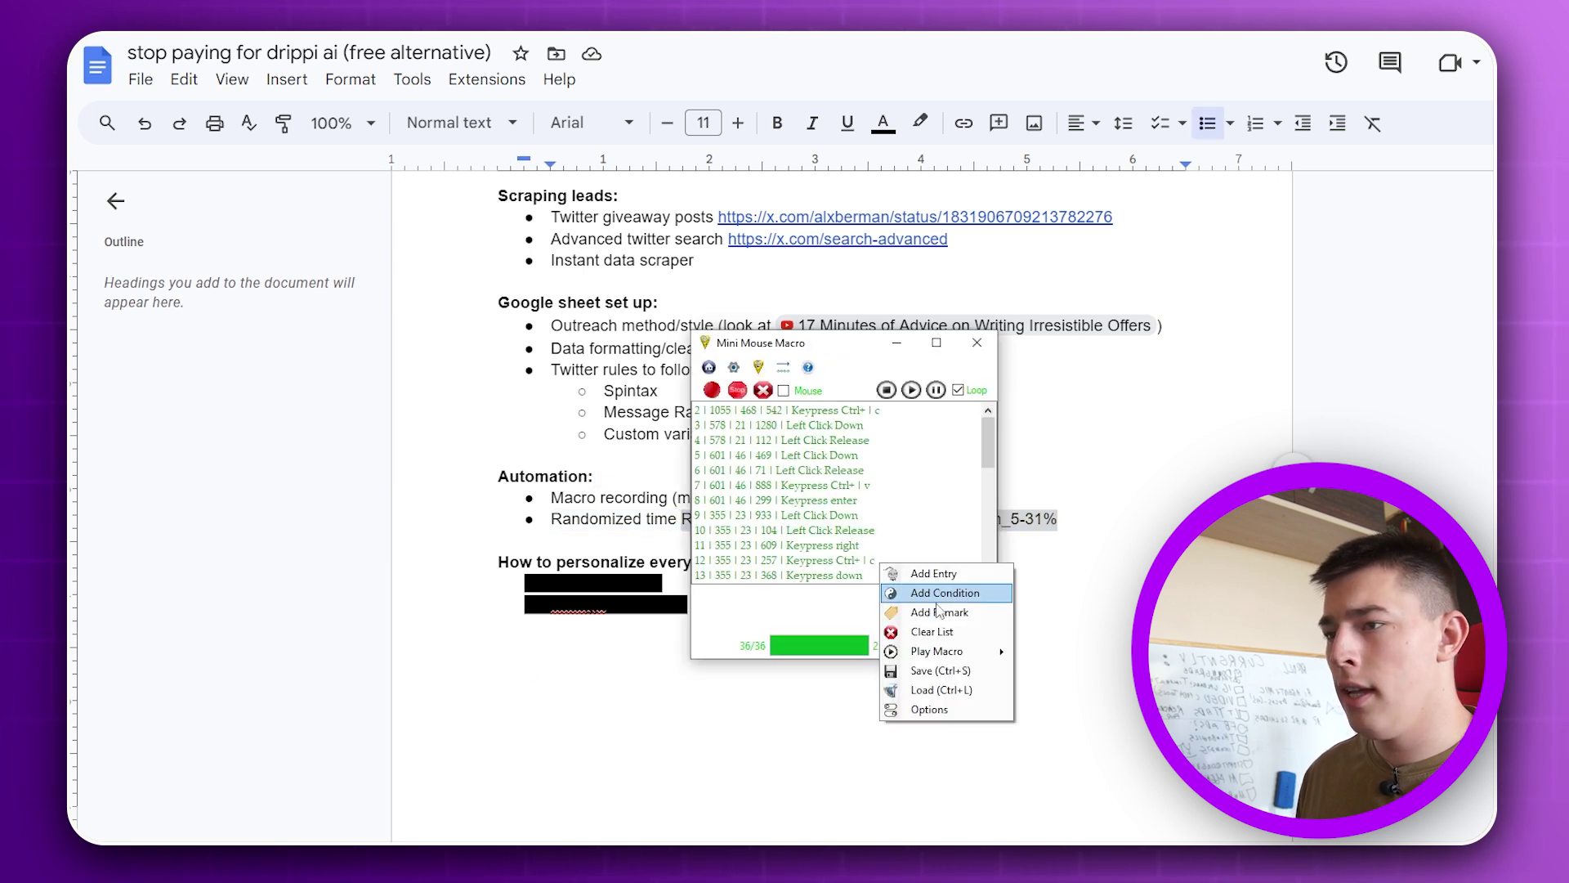
pyautogui.click(933, 573)
pyautogui.press('Return')
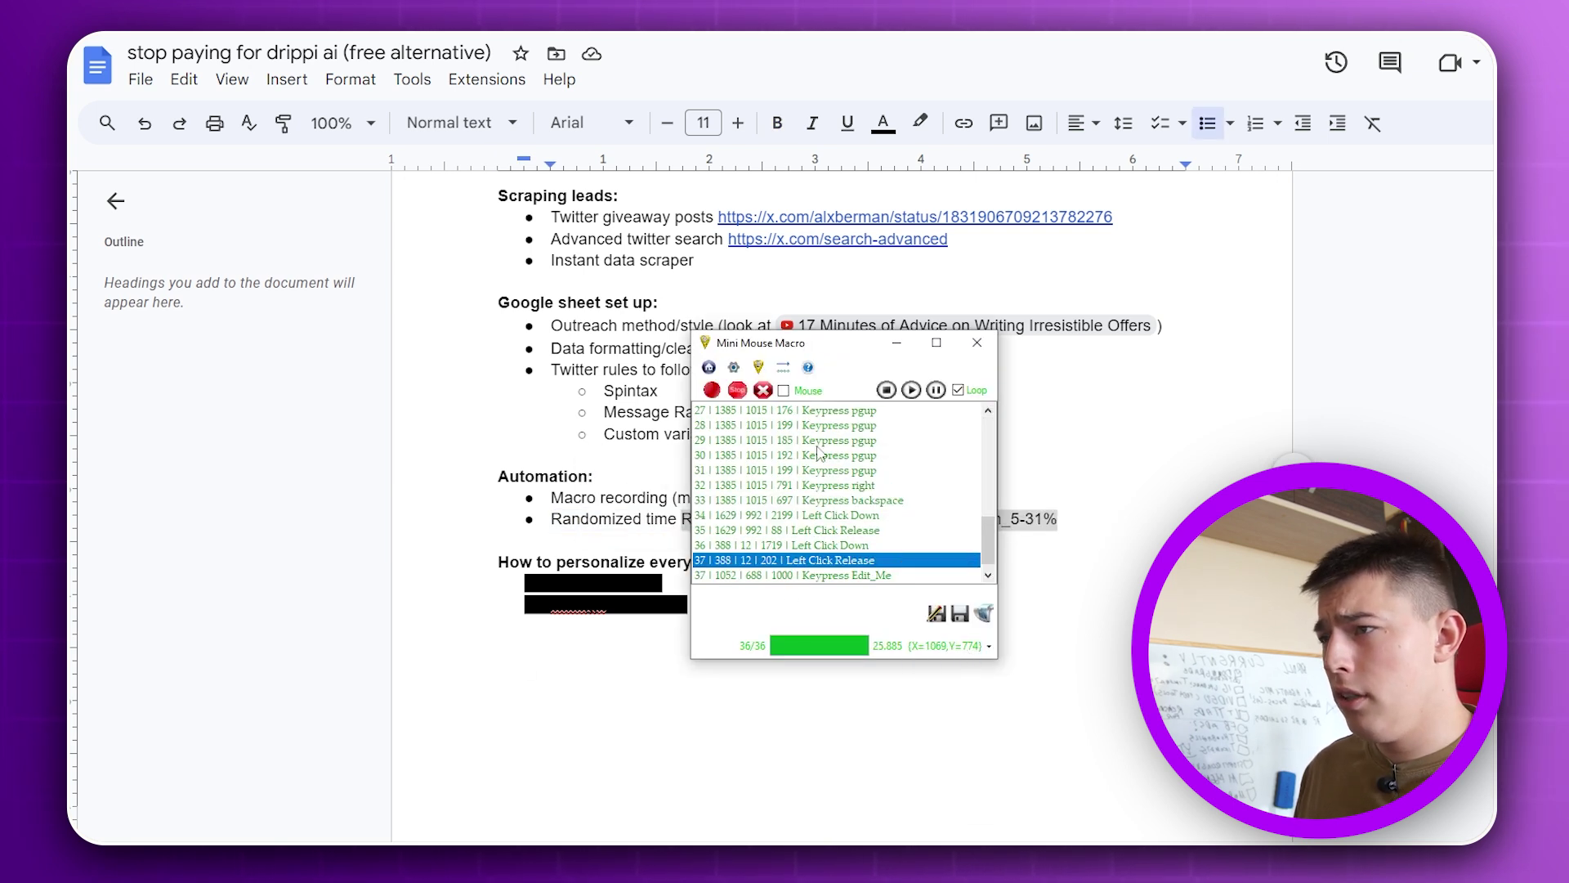
# Add a RUN ACTION condition with the WAIT SECONDS action and the value %random_5-31% at the end of the macro.
pyautogui.click(758, 367)
pyautogui.click(823, 525)
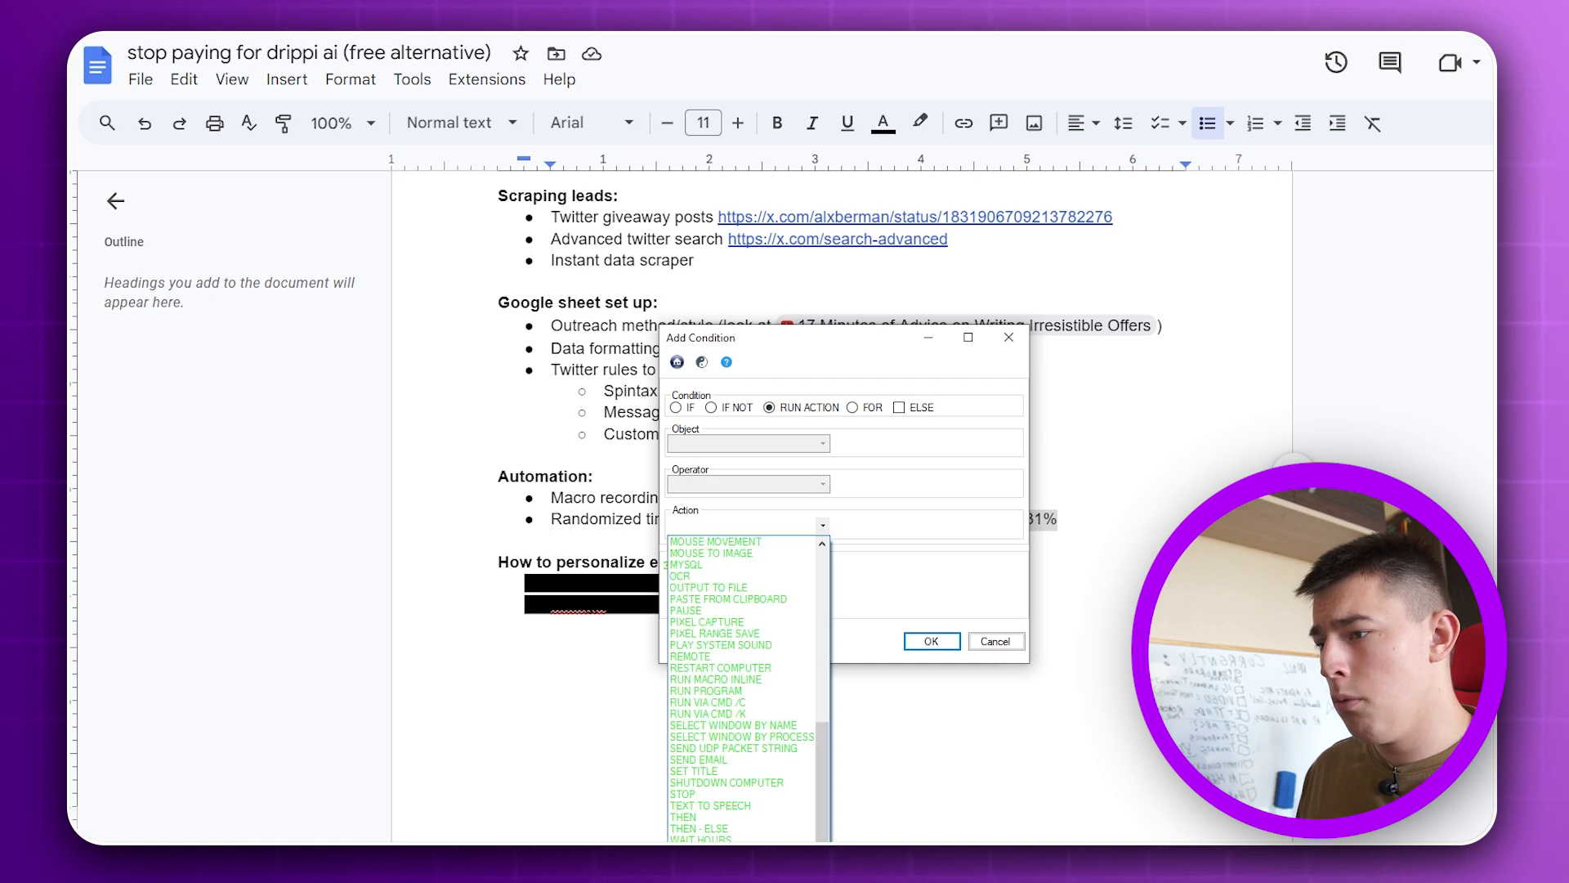
pyautogui.click(740, 872)
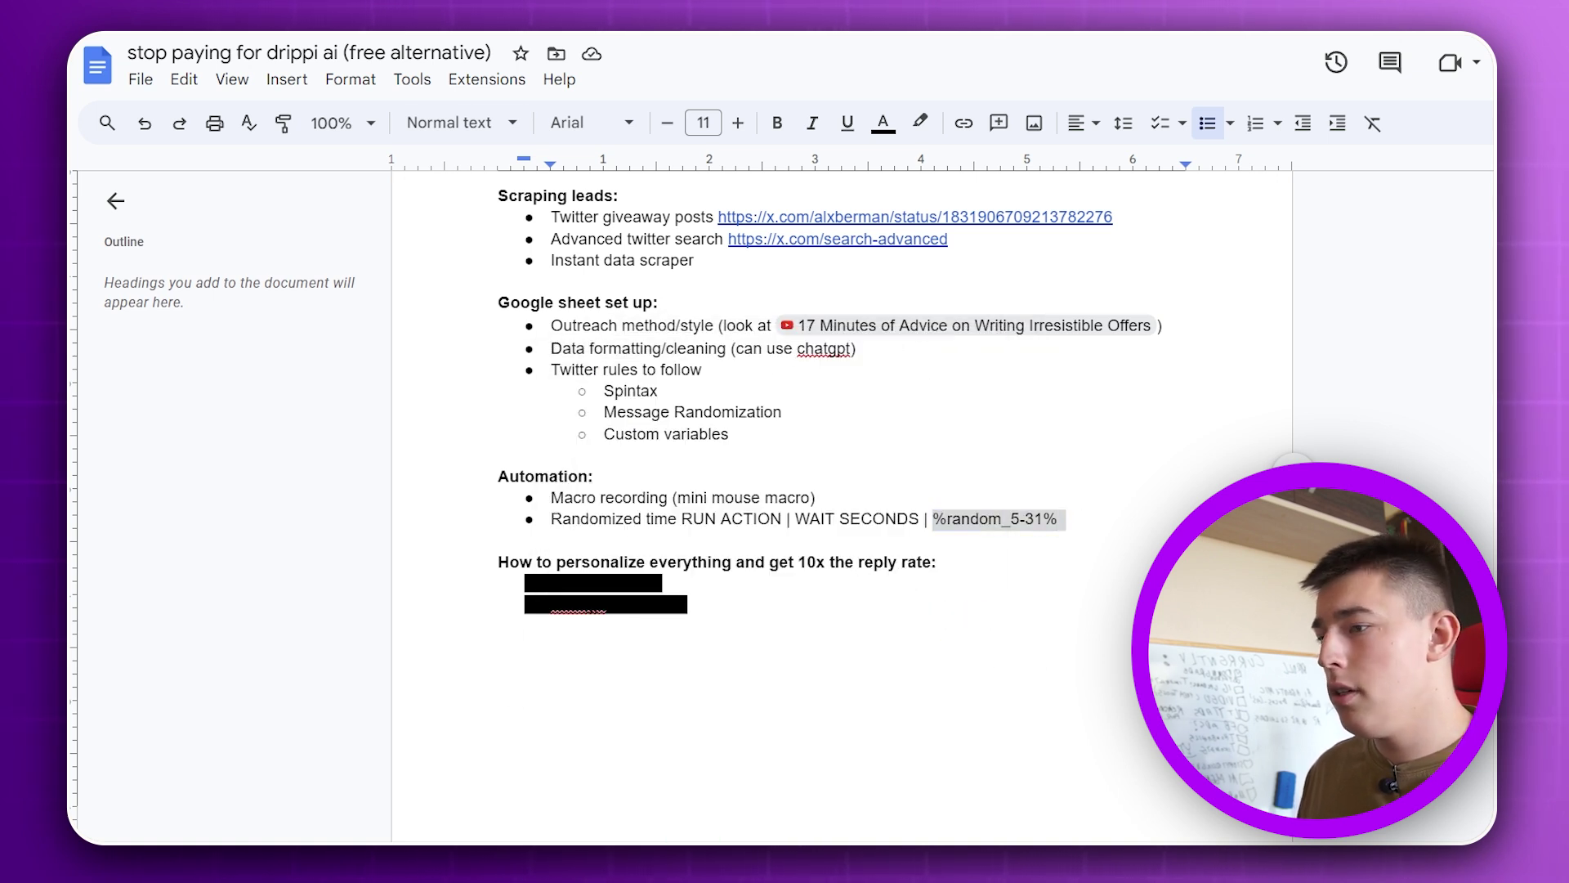
pyautogui.hotkey('ctrl', 'v')
pyautogui.click(794, 670)
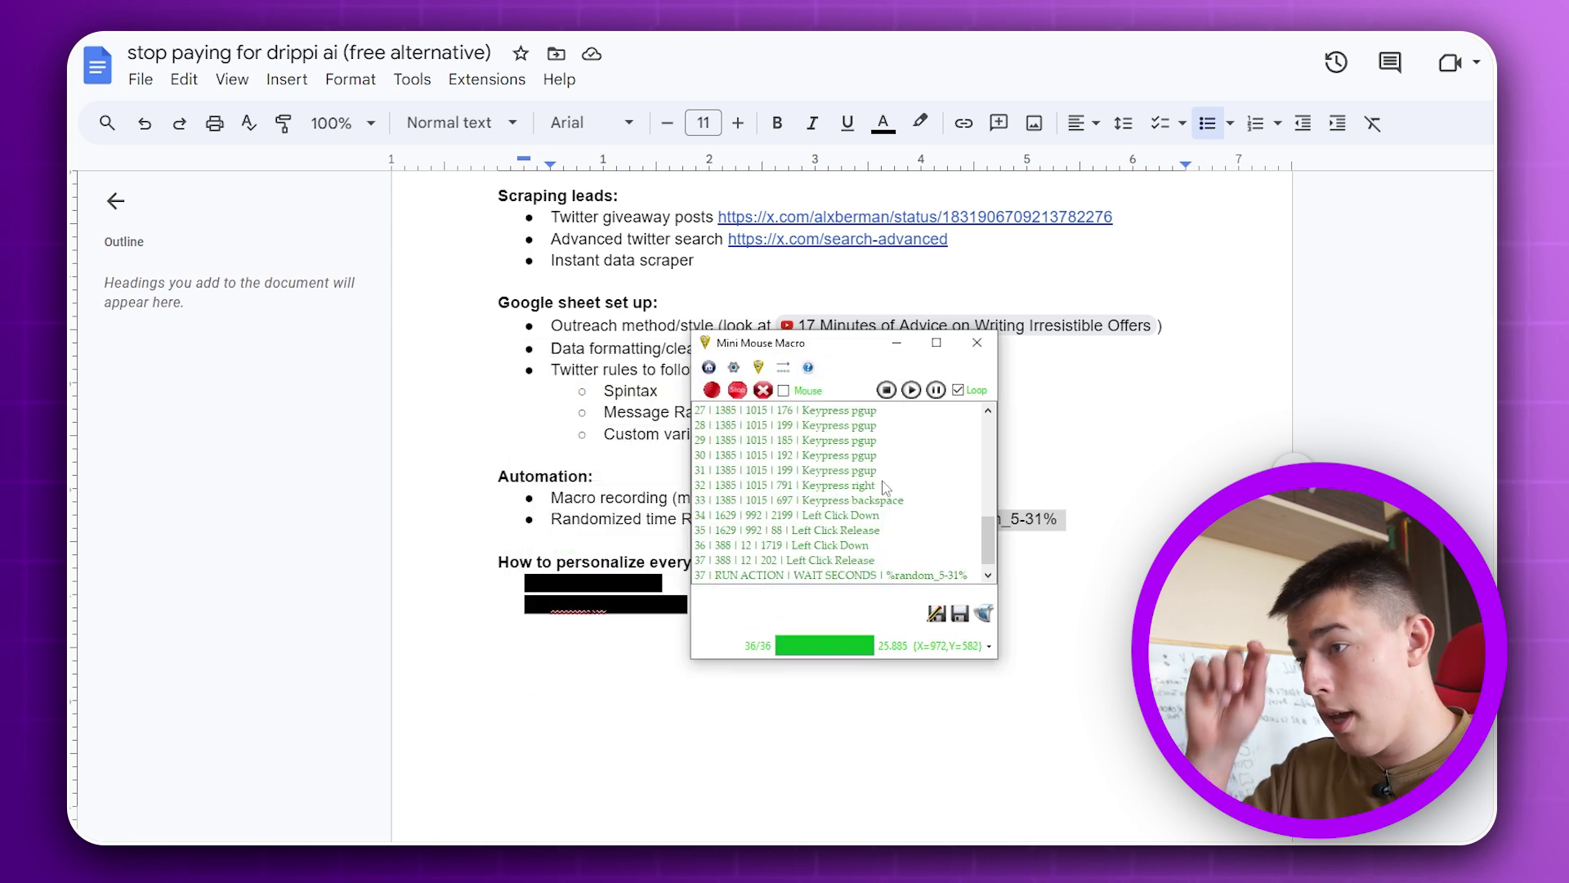
# Delete the leftover last entry from the macro list.
pyautogui.scroll(-1, 883, 487)
pyautogui.click(867, 577)
pyautogui.press('Delete')
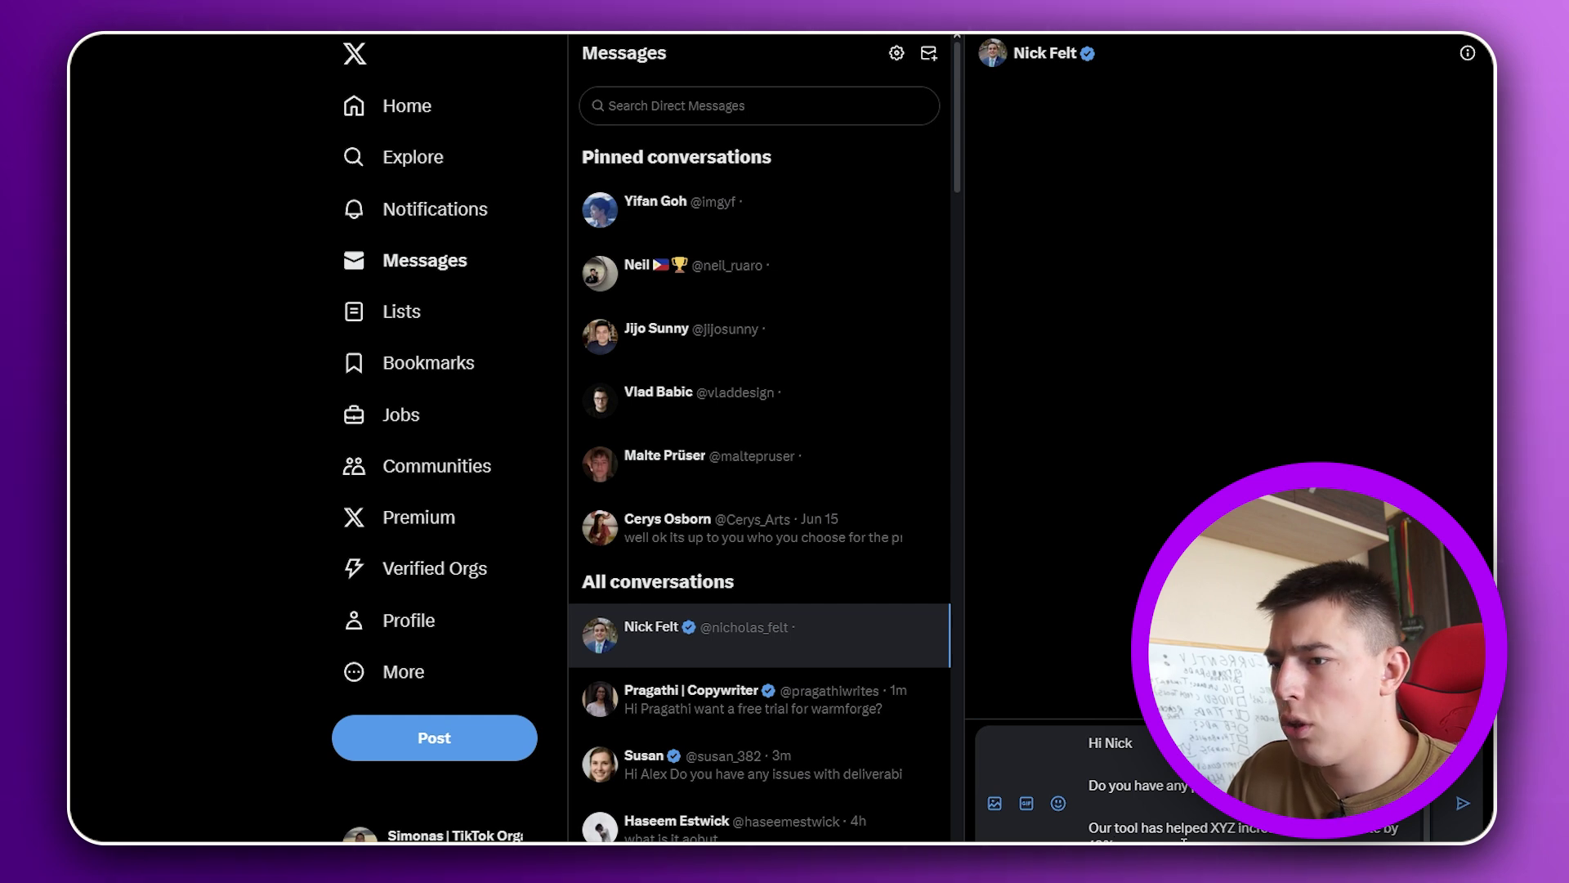
pyautogui.hotkey('shift', 'Return')
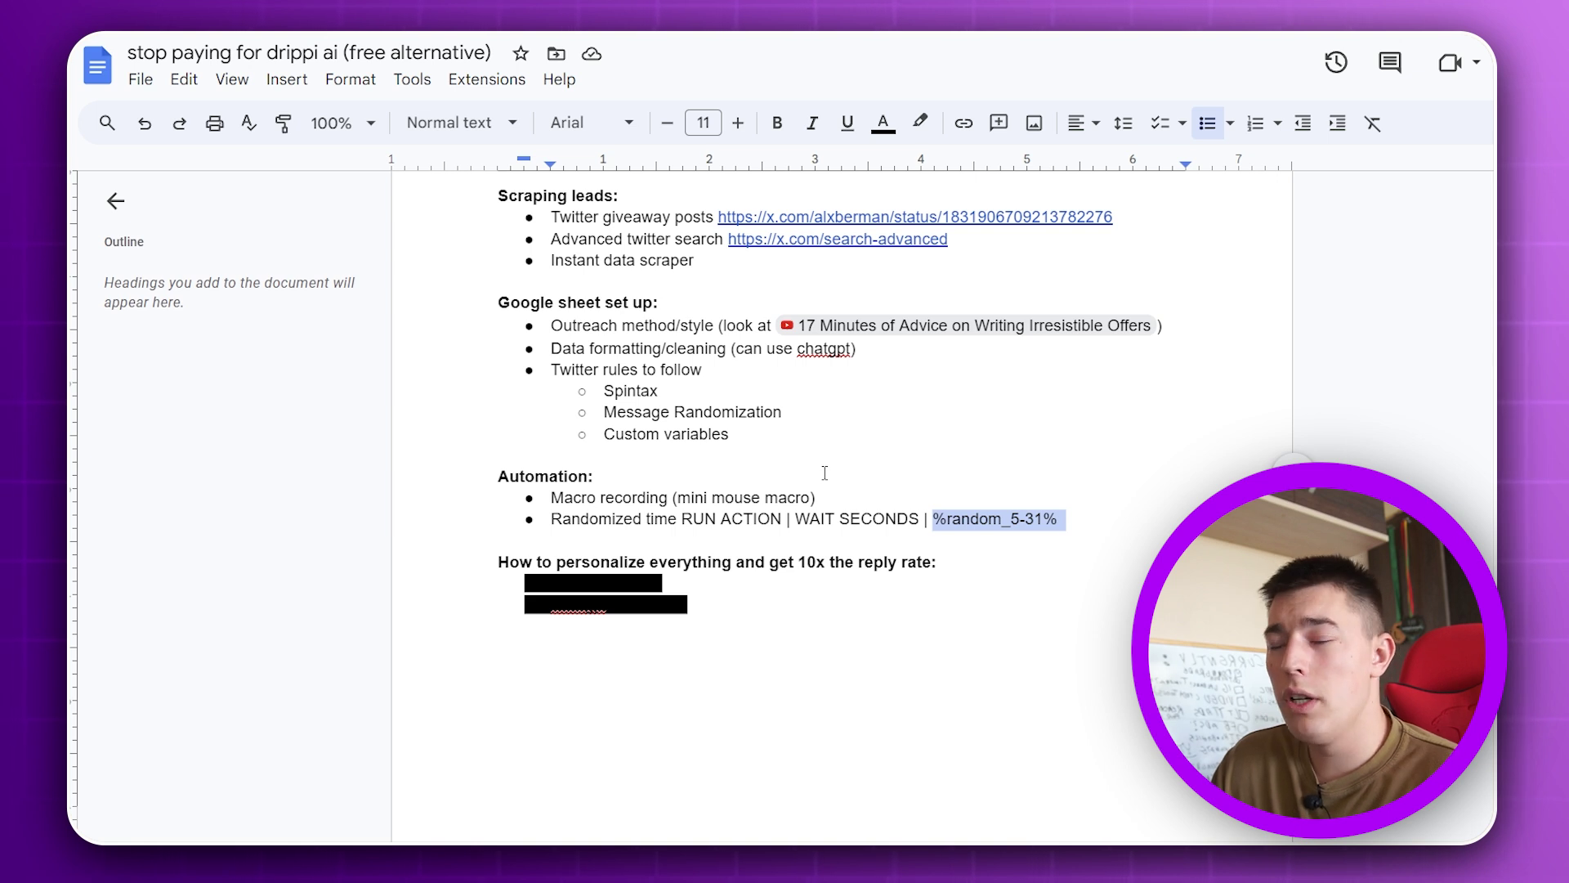
# Review the Tools needed list in the notes document.
pyautogui.scroll(5, 637, 311)
pyautogui.moveTo(549, 463); pyautogui.dragTo(1079, 507)
pyautogui.click(1078, 507)
pyautogui.doubleClick(615, 434)
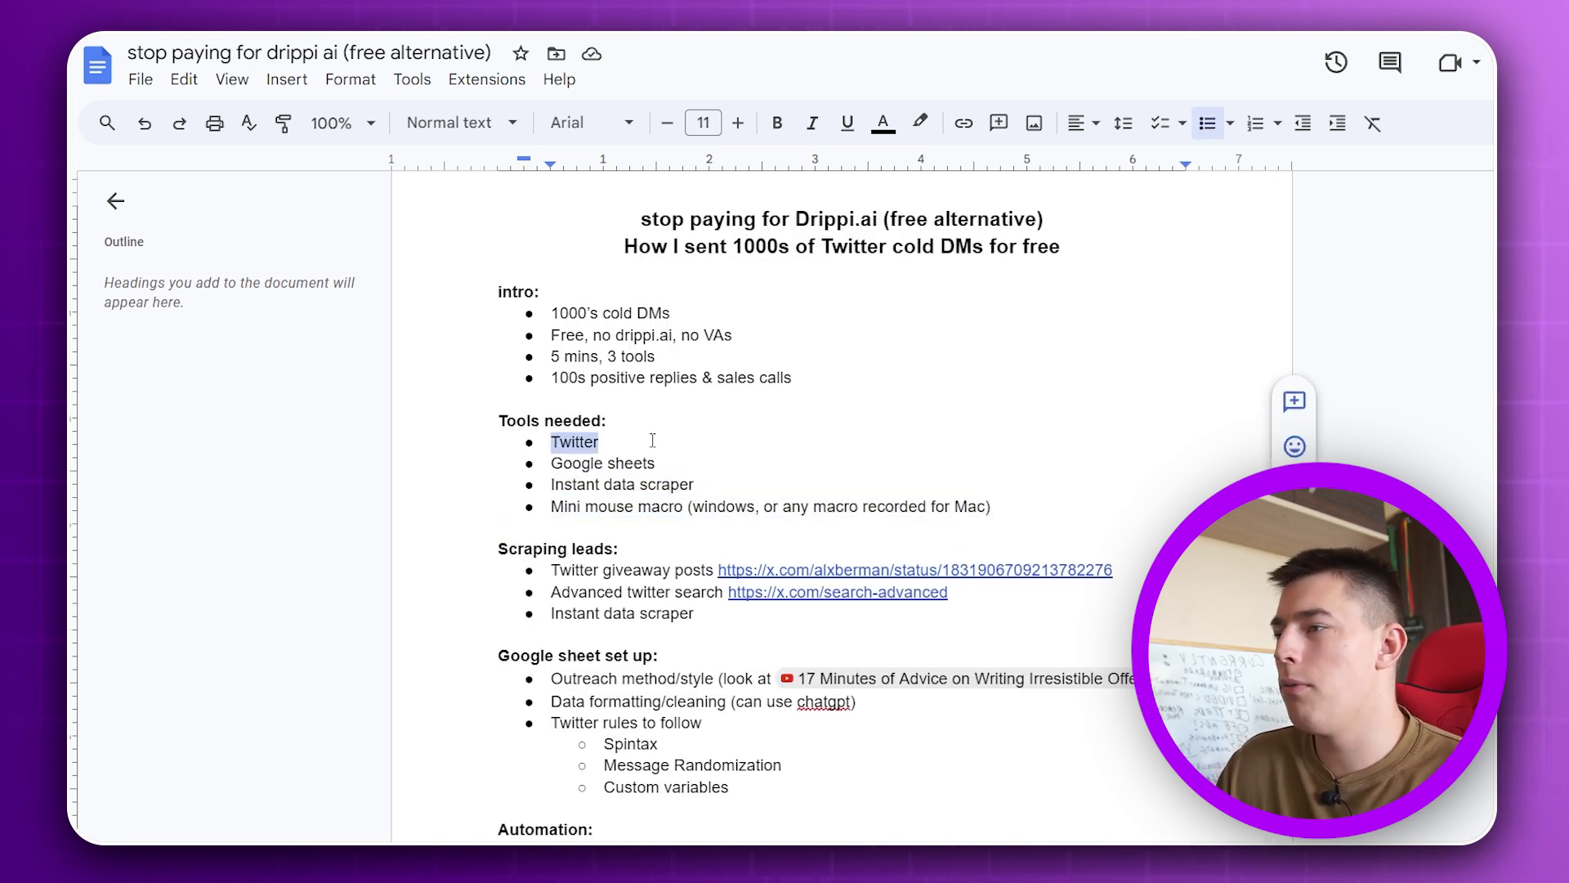
pyautogui.click(670, 441)
pyautogui.scroll(-4, 669, 441)
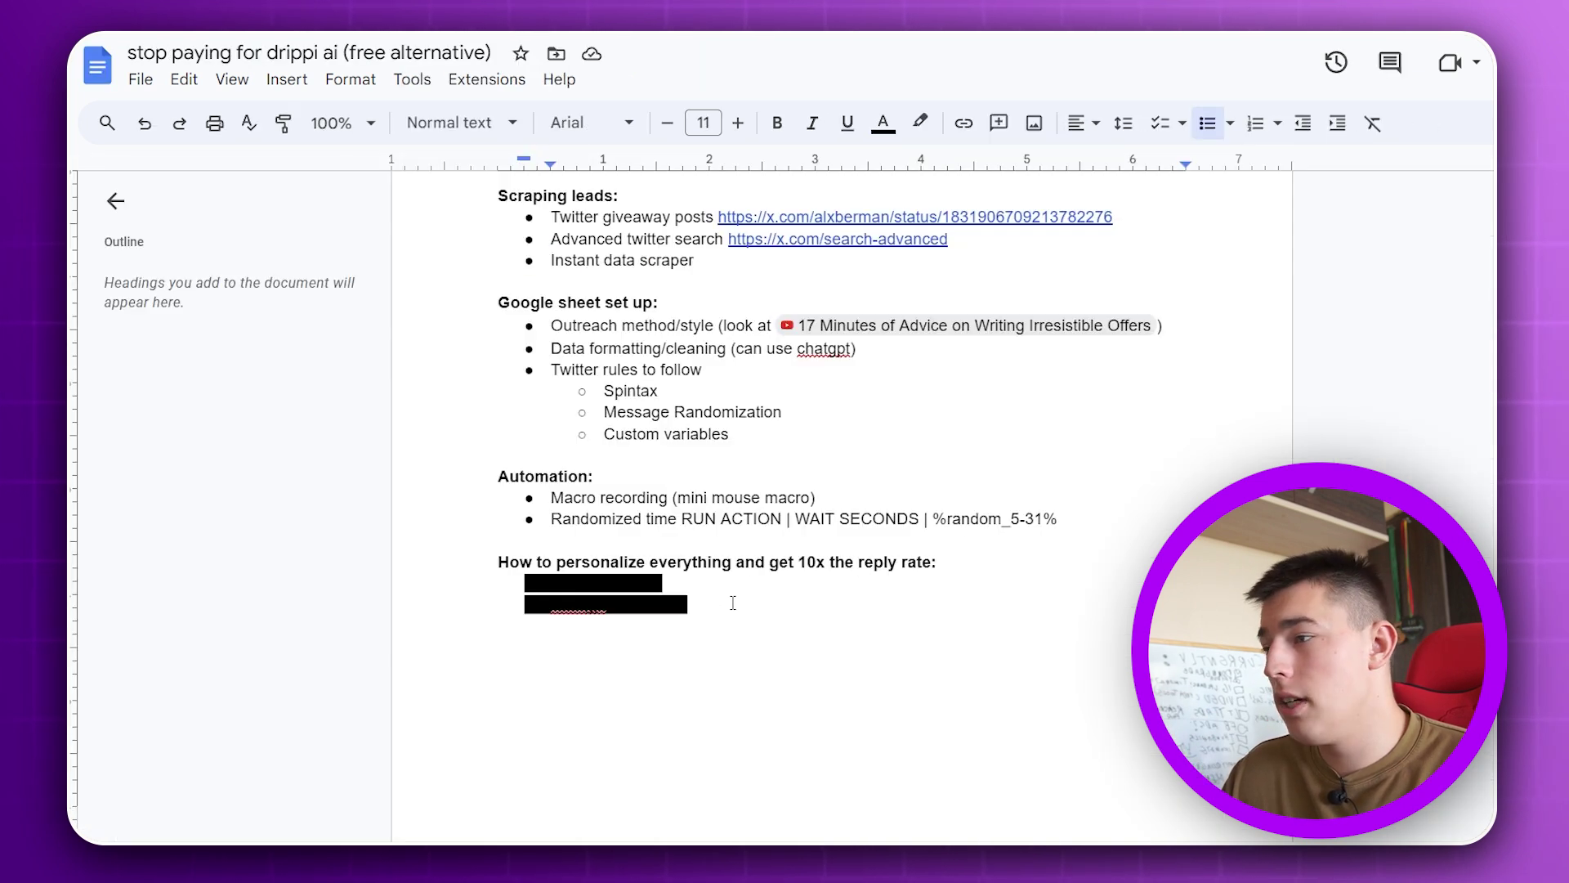
# Remove the black highlight hiding the two bullets under "How to personalize everything and get 10x the reply rate".
pyautogui.moveTo(687, 605); pyautogui.dragTo(522, 567)
pyautogui.hotkey('ctrl', 'z')
pyautogui.click(835, 627)
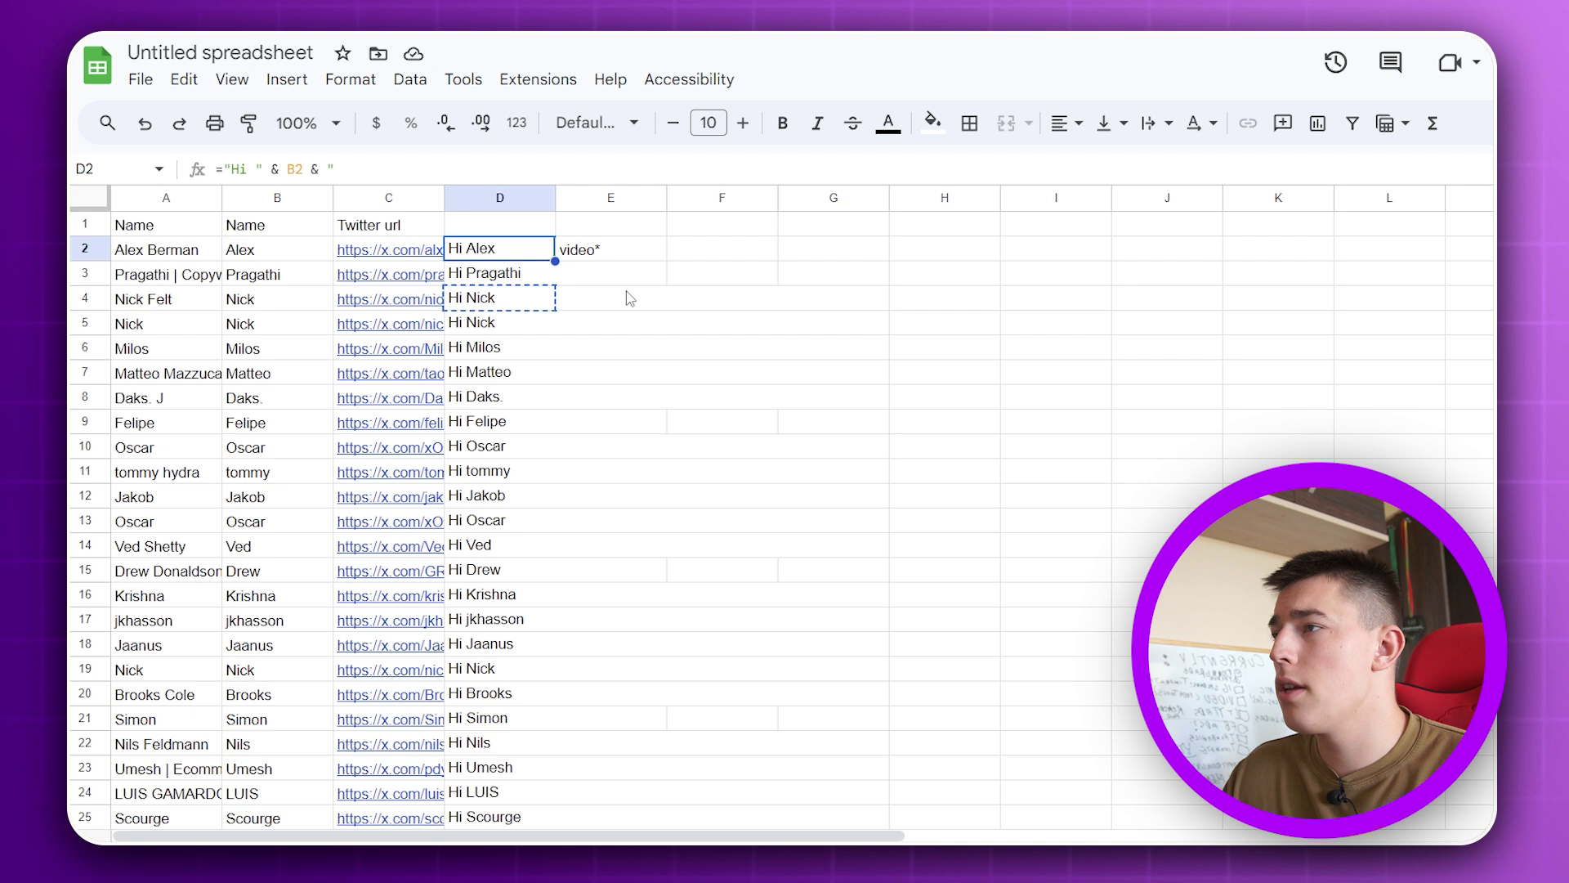
# Switch to the lead spreadsheet and examine the installed GPT extensions, including SheetGPT and GPT for Sheets and Docs.
pyautogui.click(654, 274)
pyautogui.click(708, 249)
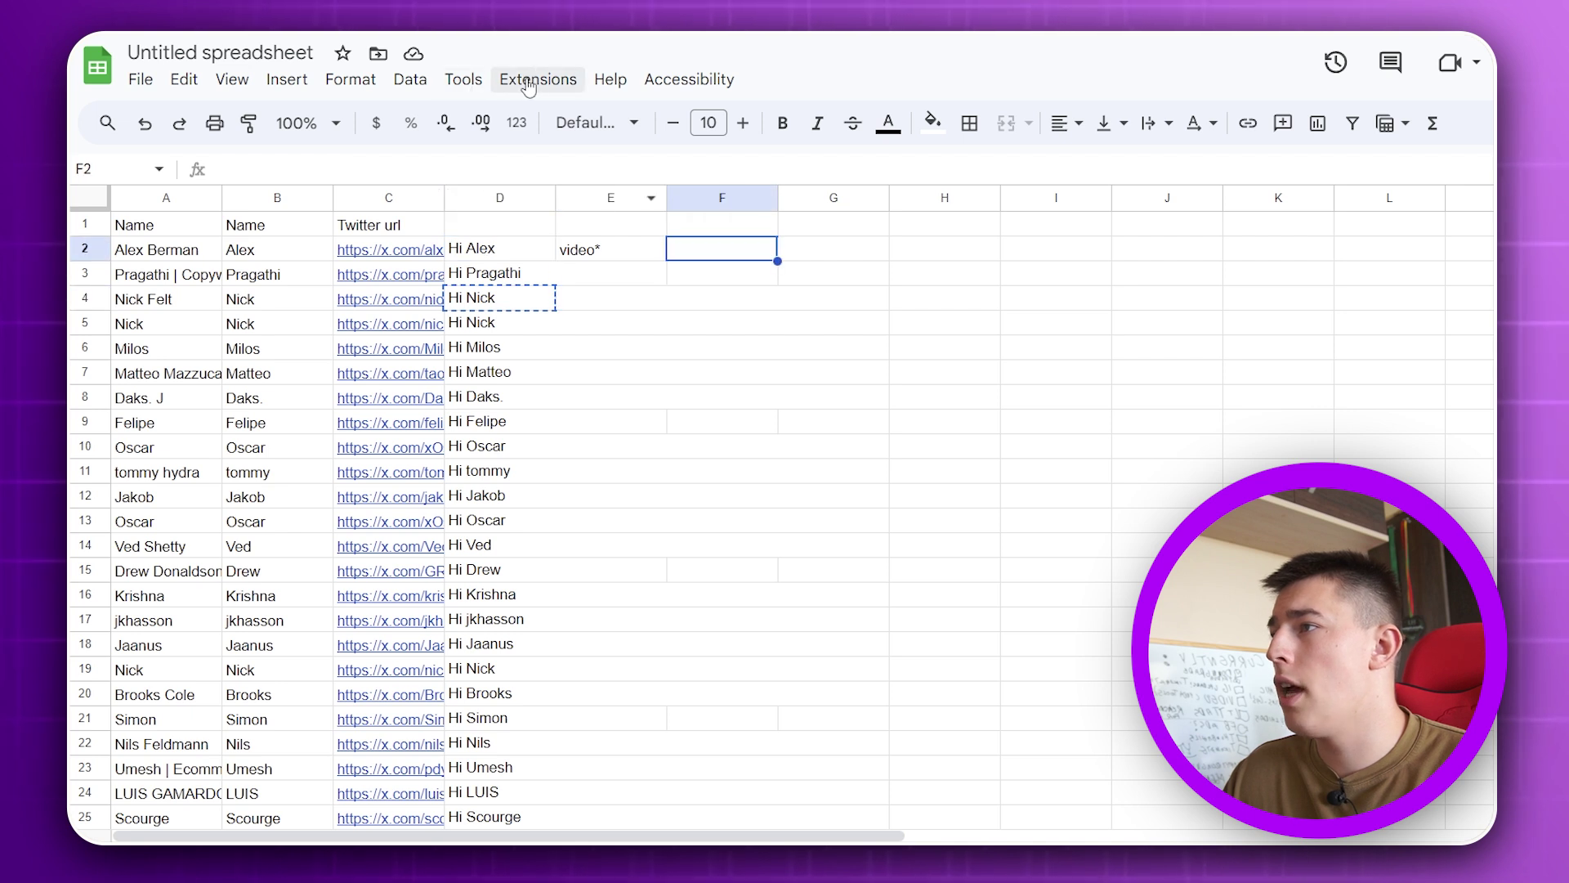
pyautogui.click(538, 79)
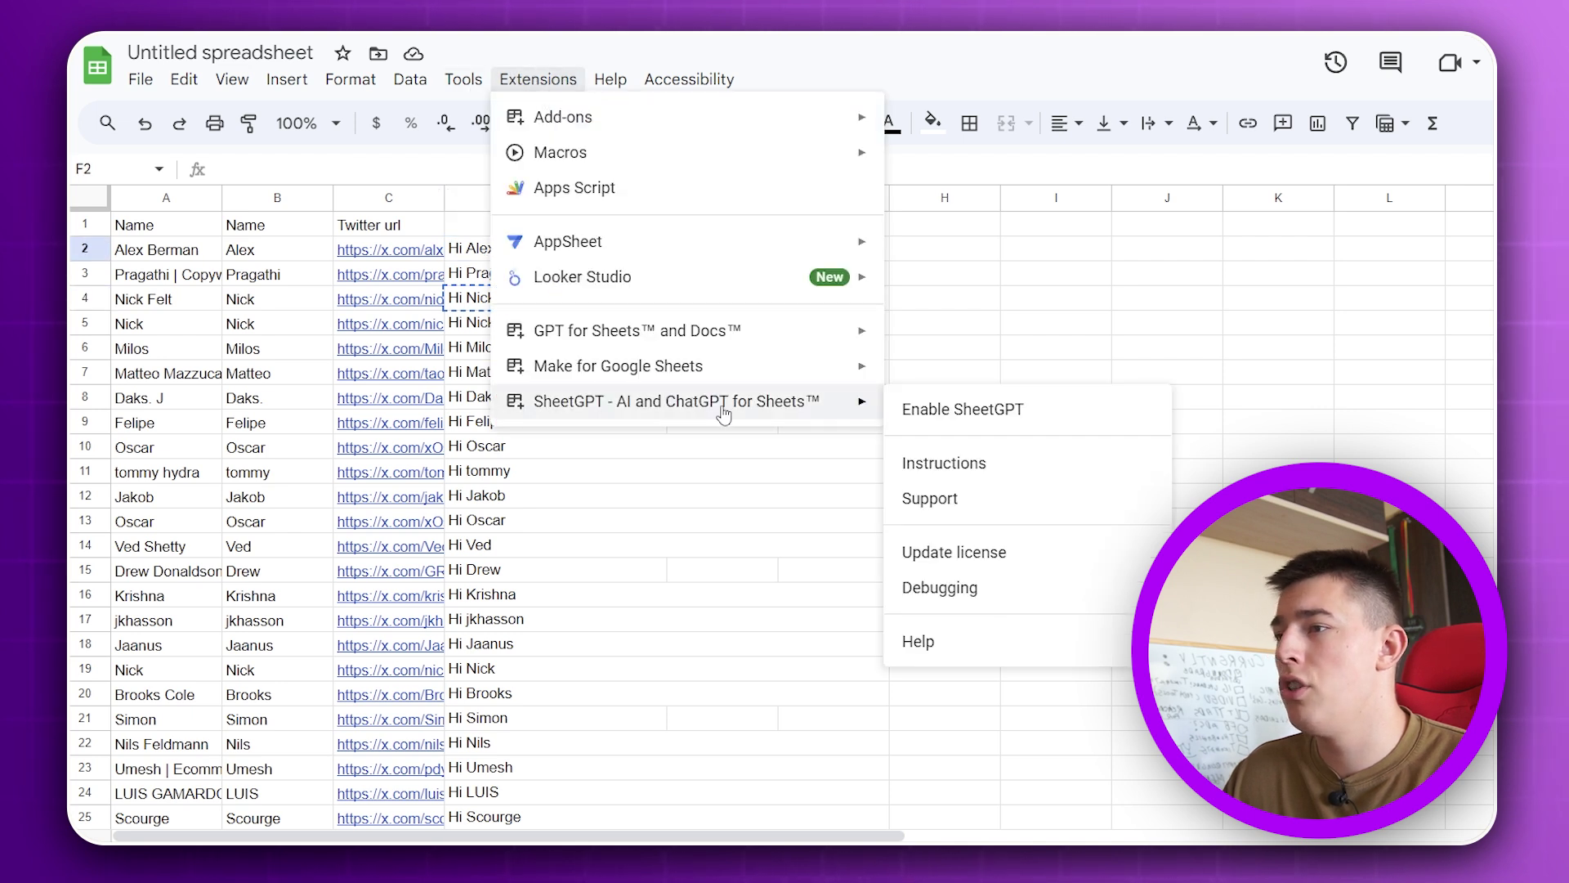
pyautogui.moveTo(811, 133)
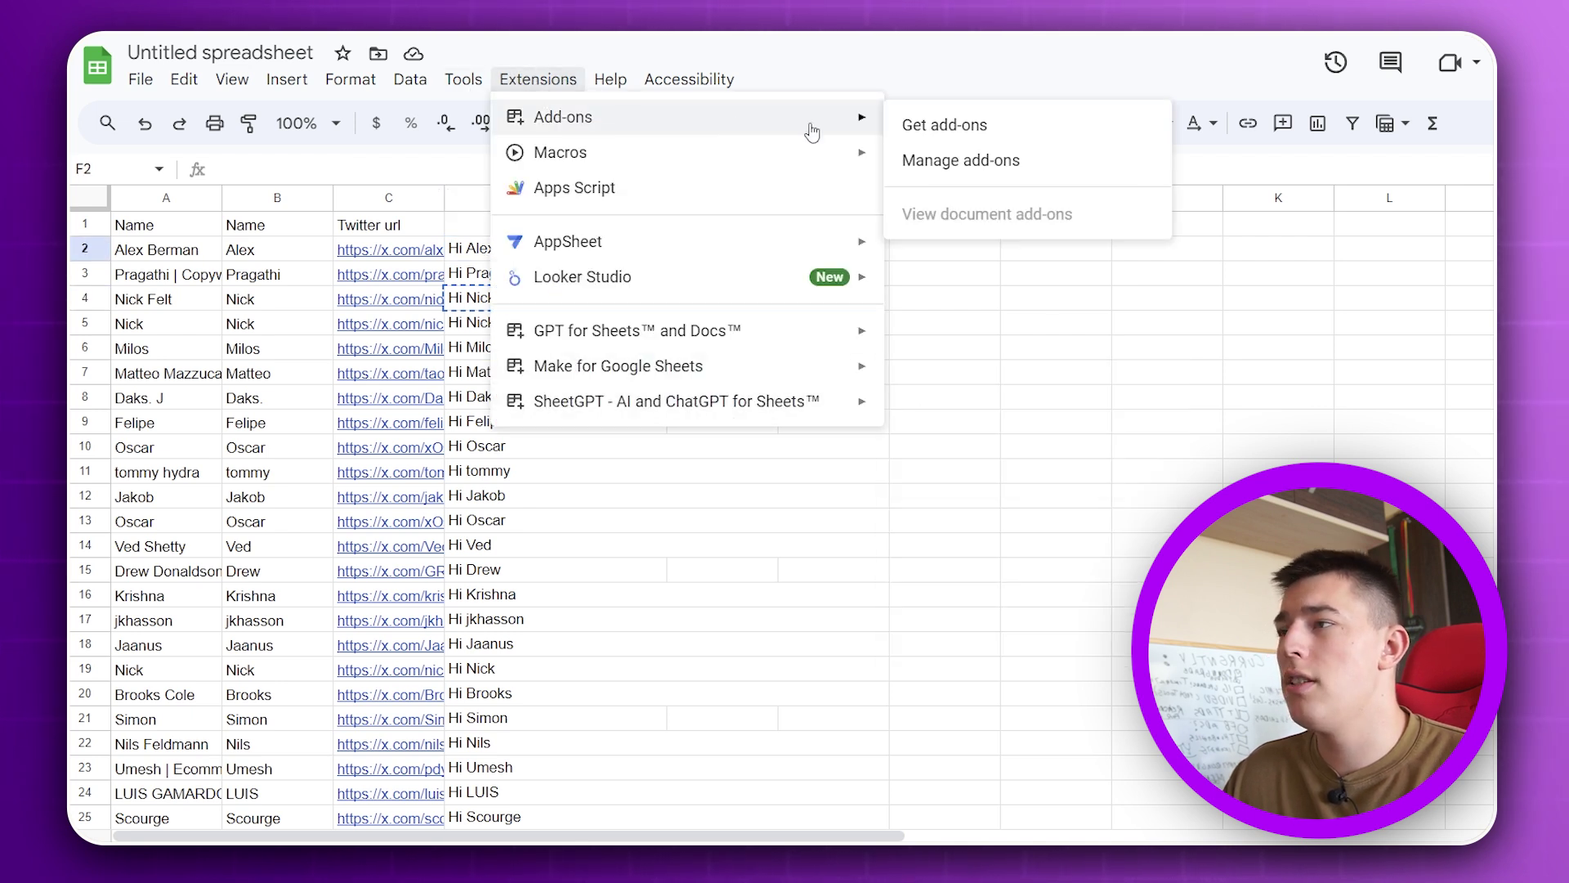
pyautogui.click(682, 527)
pyautogui.click(590, 276)
pyautogui.press('Down')
pyautogui.press('Down')
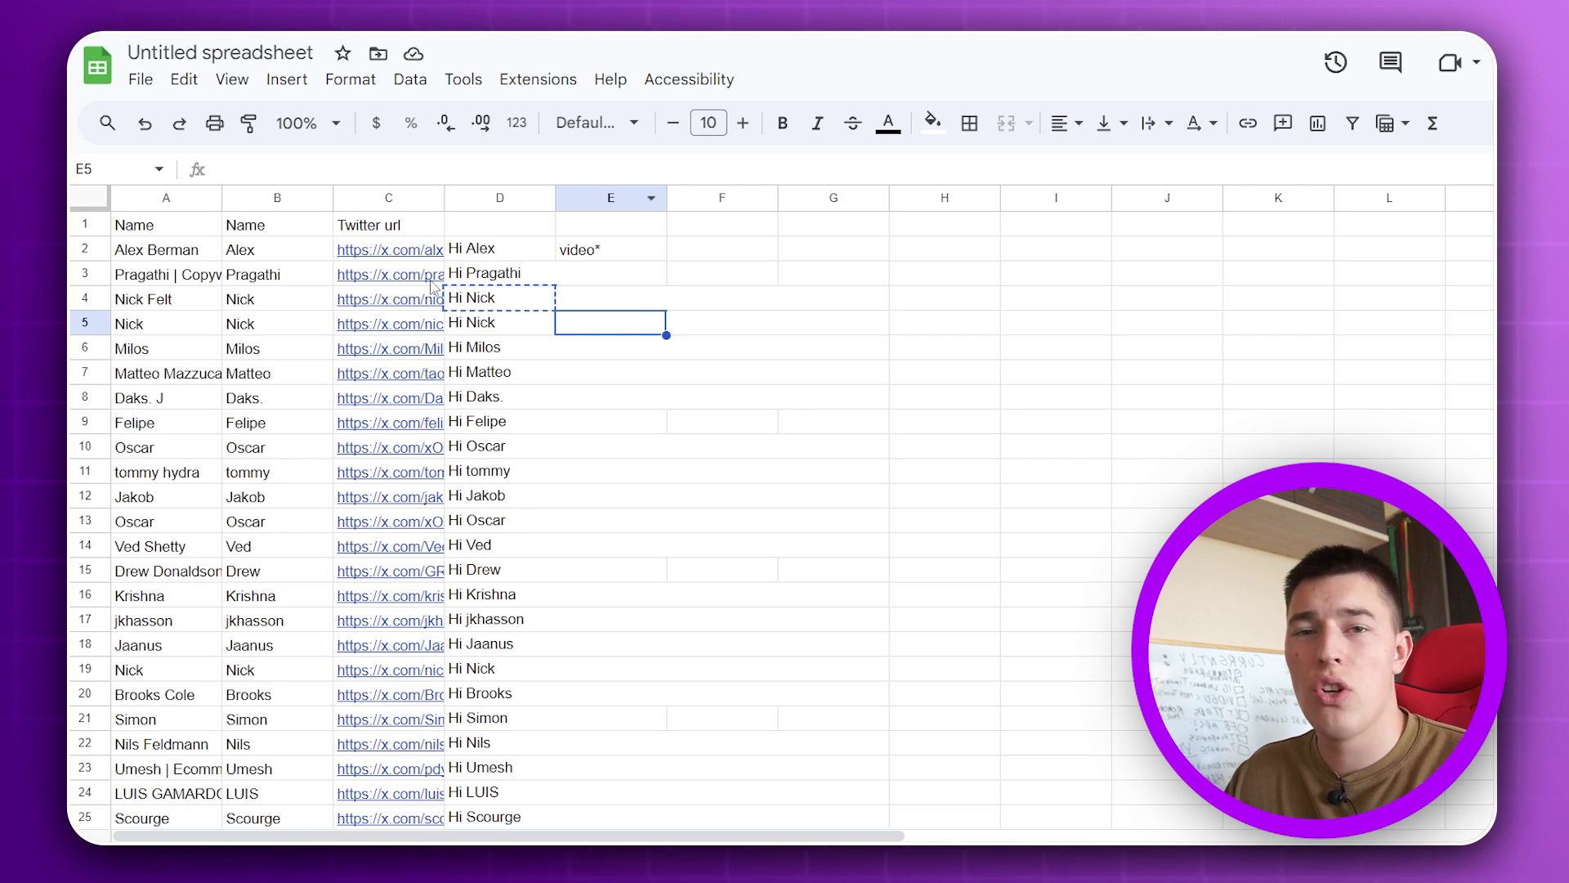
pyautogui.click(689, 256)
pyautogui.click(538, 80)
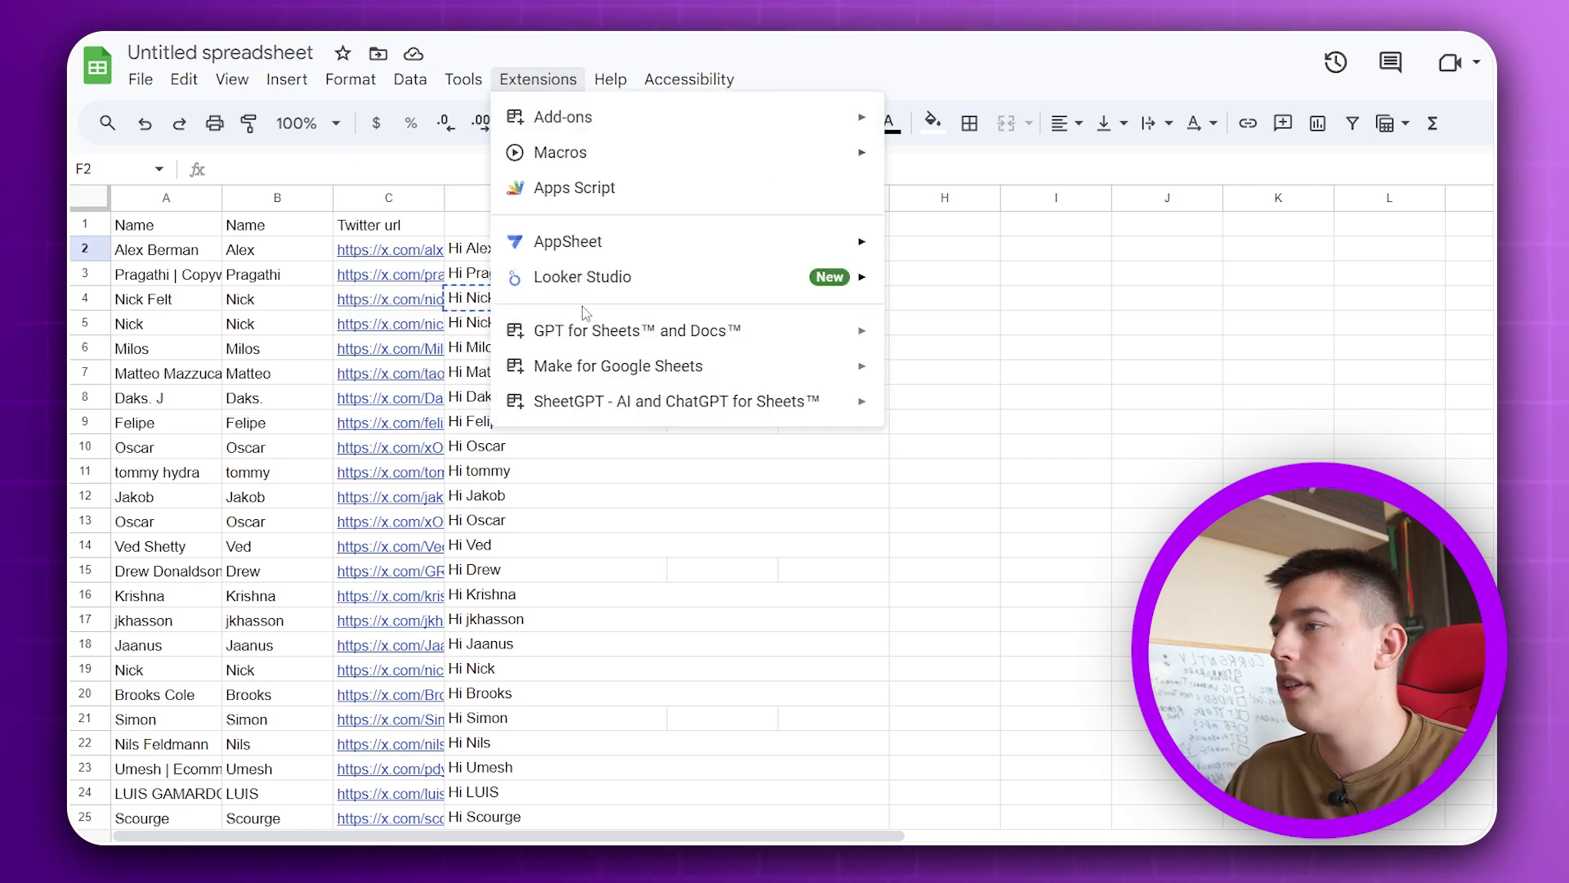
pyautogui.click(610, 446)
pyautogui.click(748, 259)
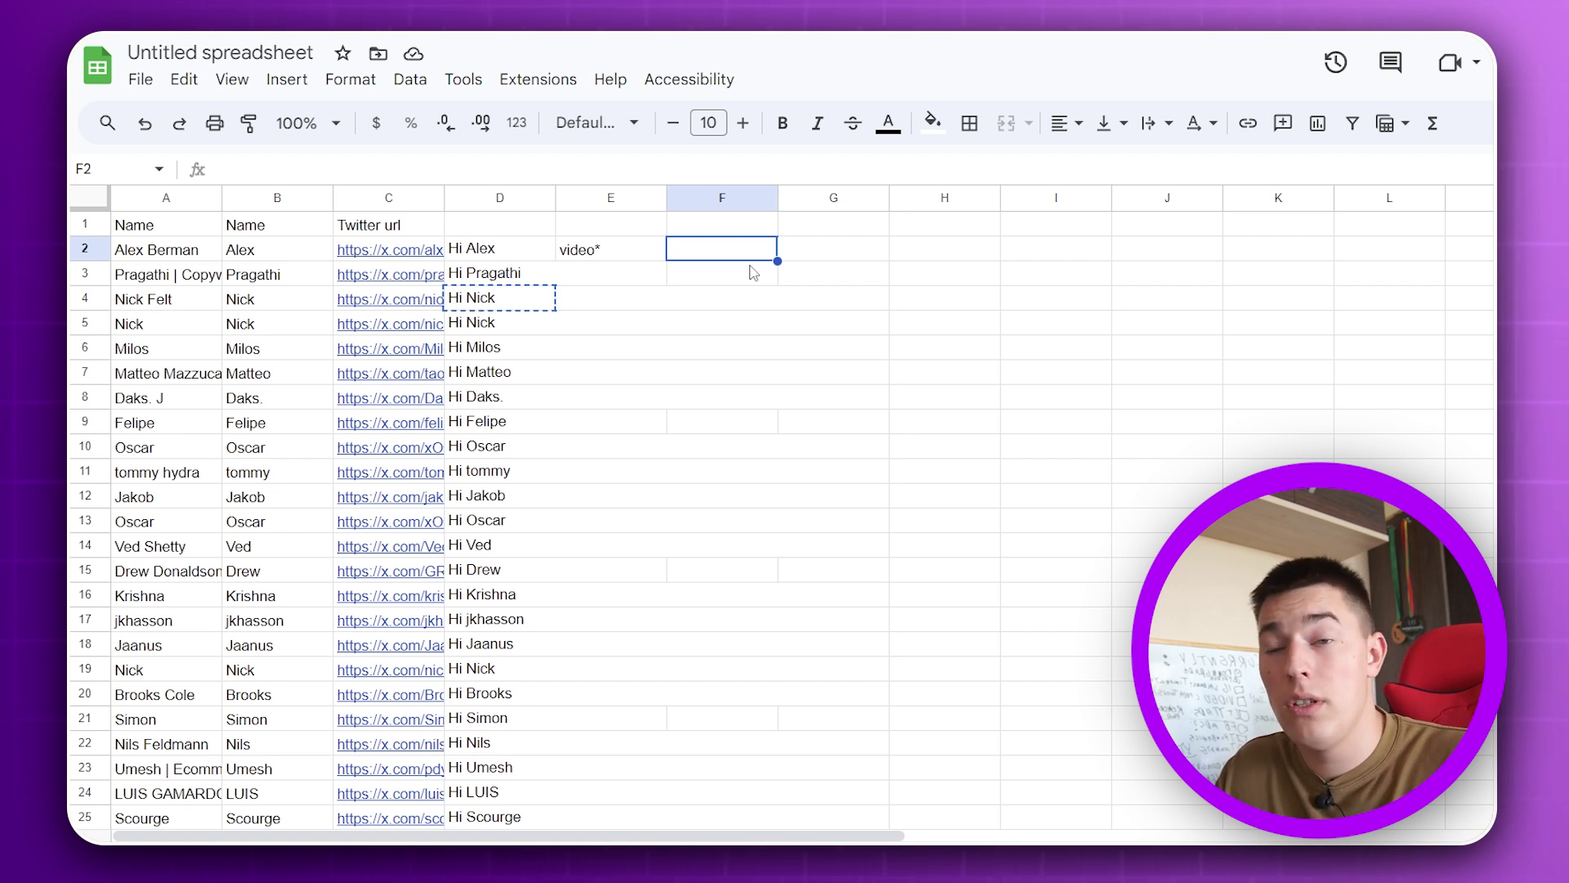
pyautogui.click(847, 253)
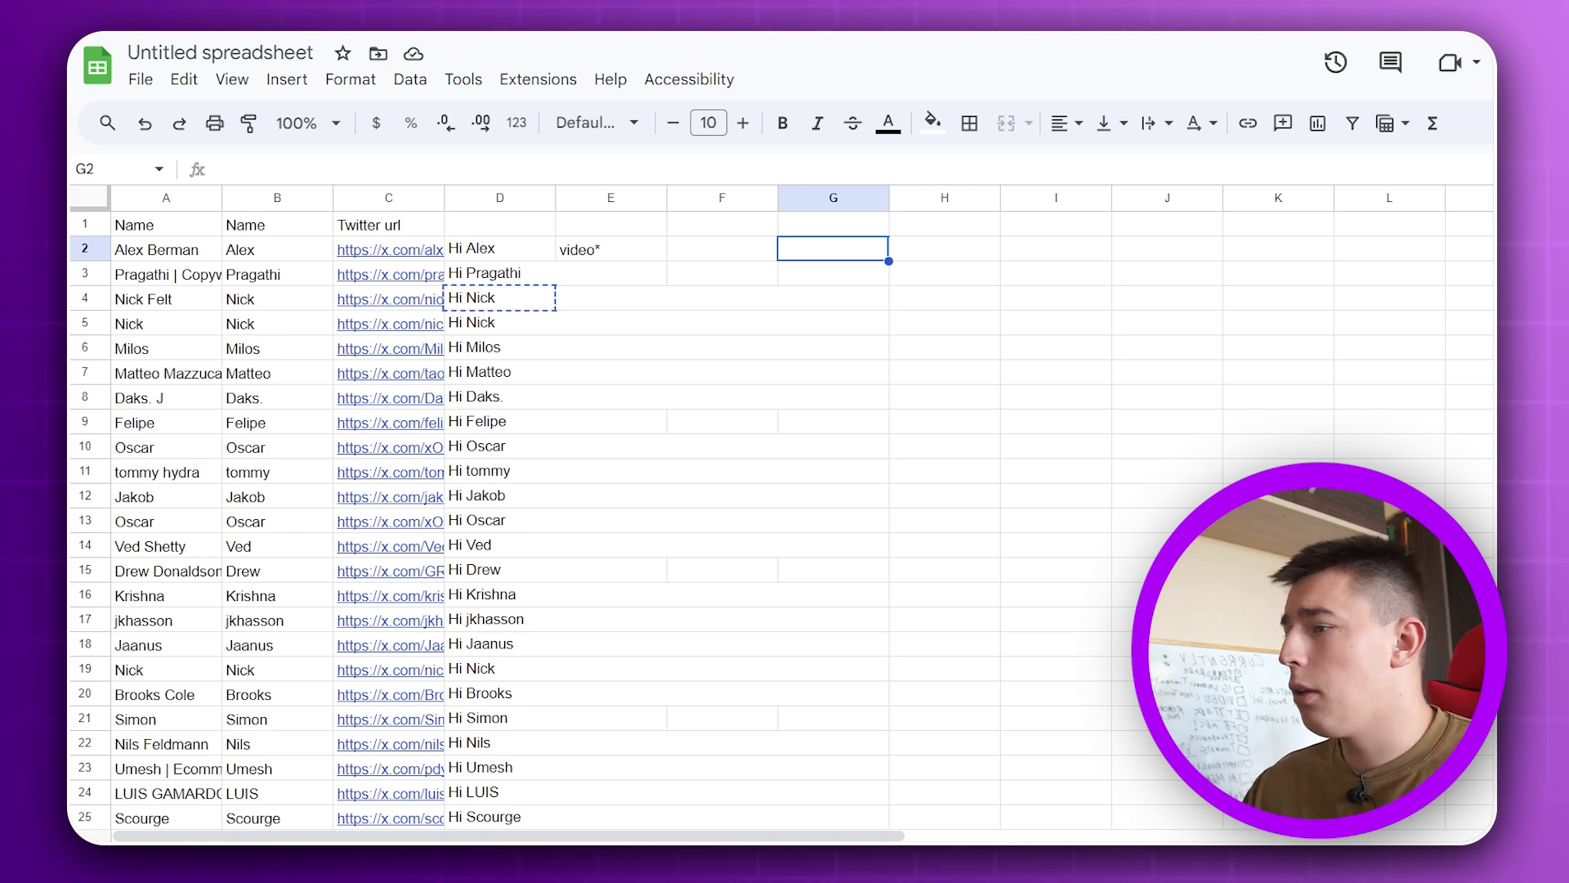
# Return to the notes document and review the Profile scraping and Chatgpt integration bullets along with the rest of the outline.
pyautogui.click(245, 33)
pyautogui.moveTo(718, 610); pyautogui.dragTo(546, 583)
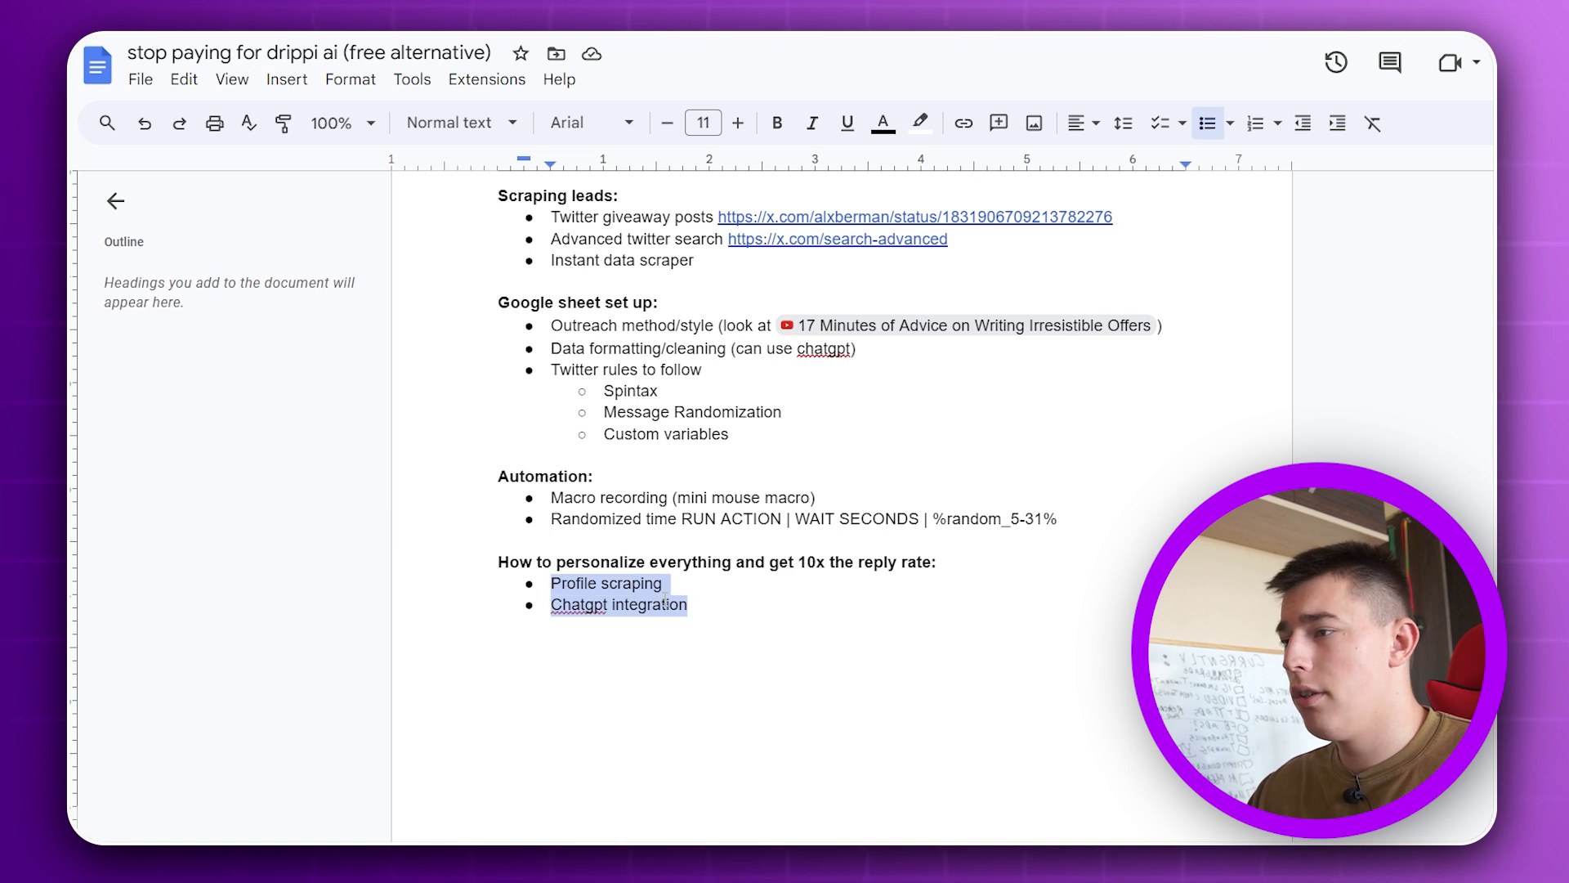
pyautogui.click(711, 607)
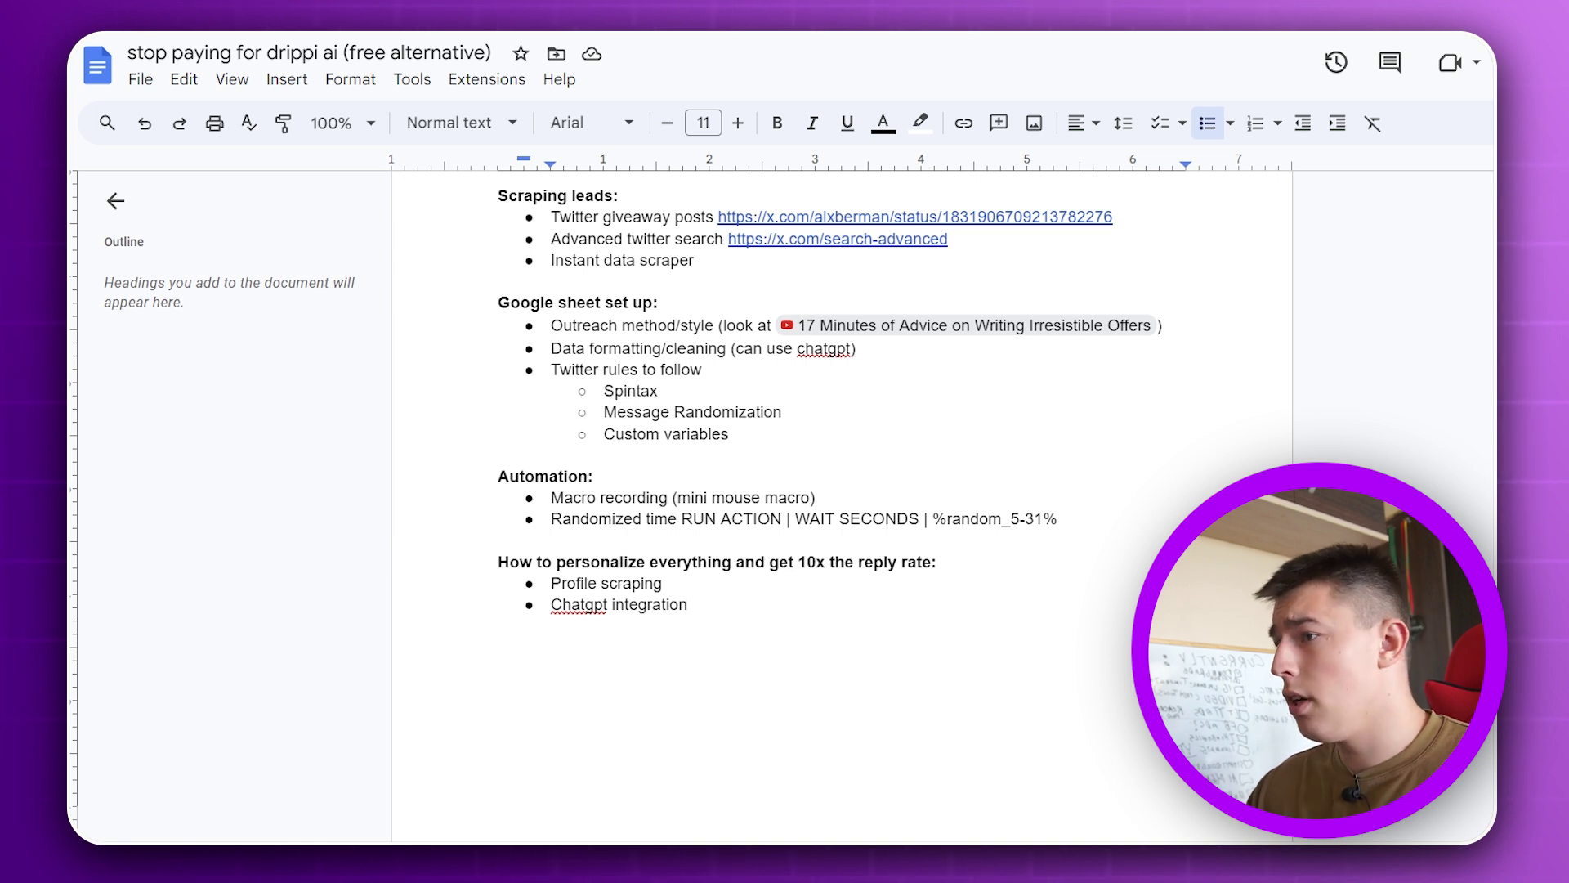
pyautogui.hotkey('ctrl', 'Tab')
pyautogui.hotkey('ctrl', 'shift', 'Tab')
pyautogui.scroll(3, 929, 489)
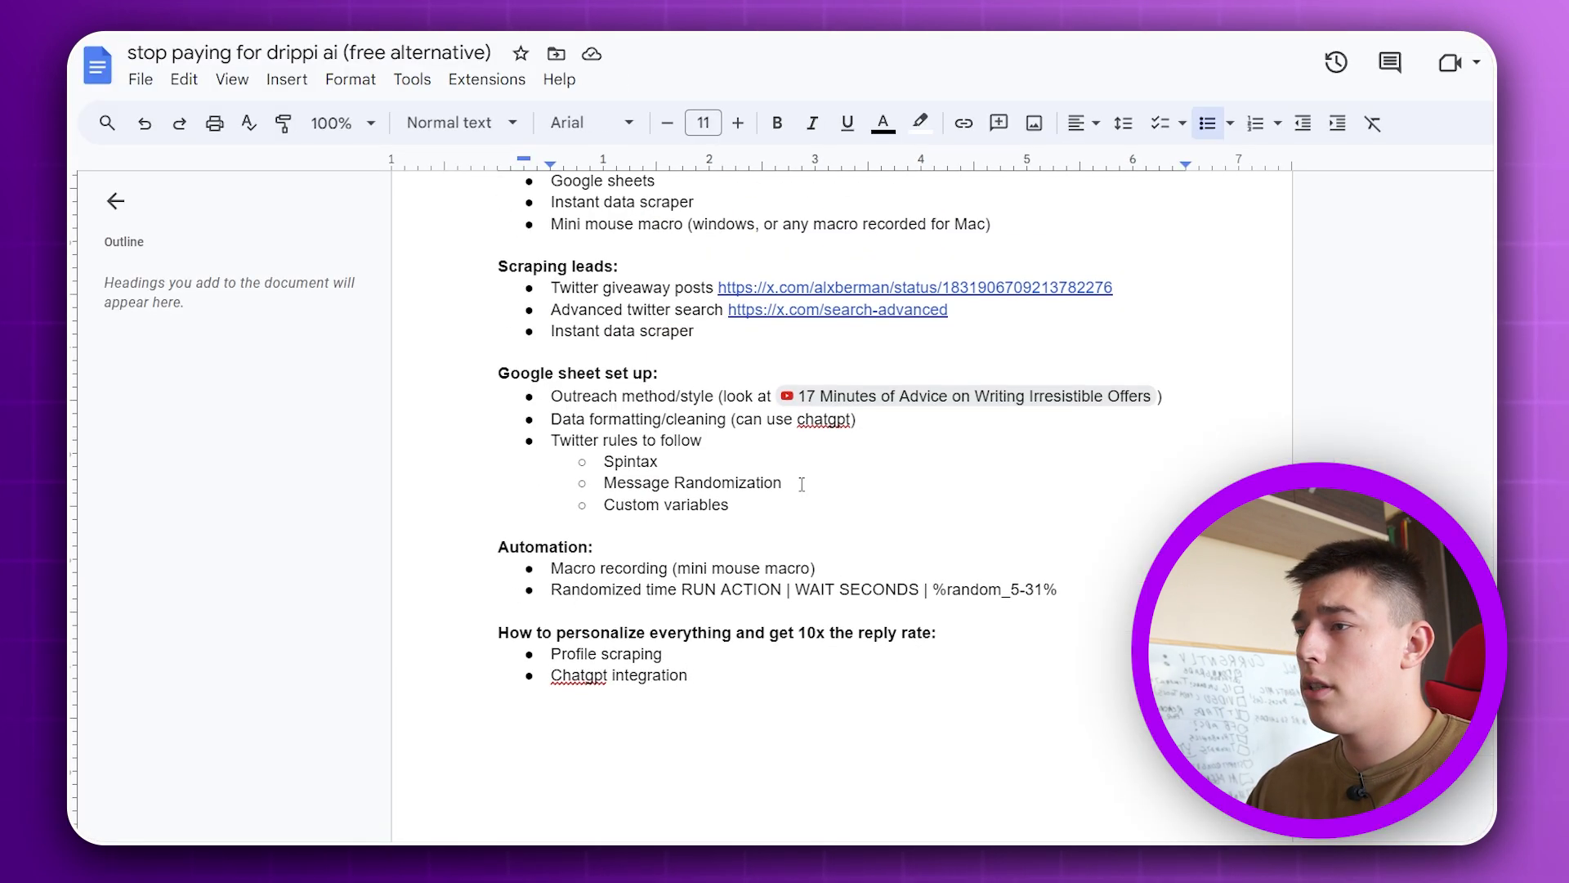
pyautogui.moveTo(929, 488); pyautogui.dragTo(1177, 486)
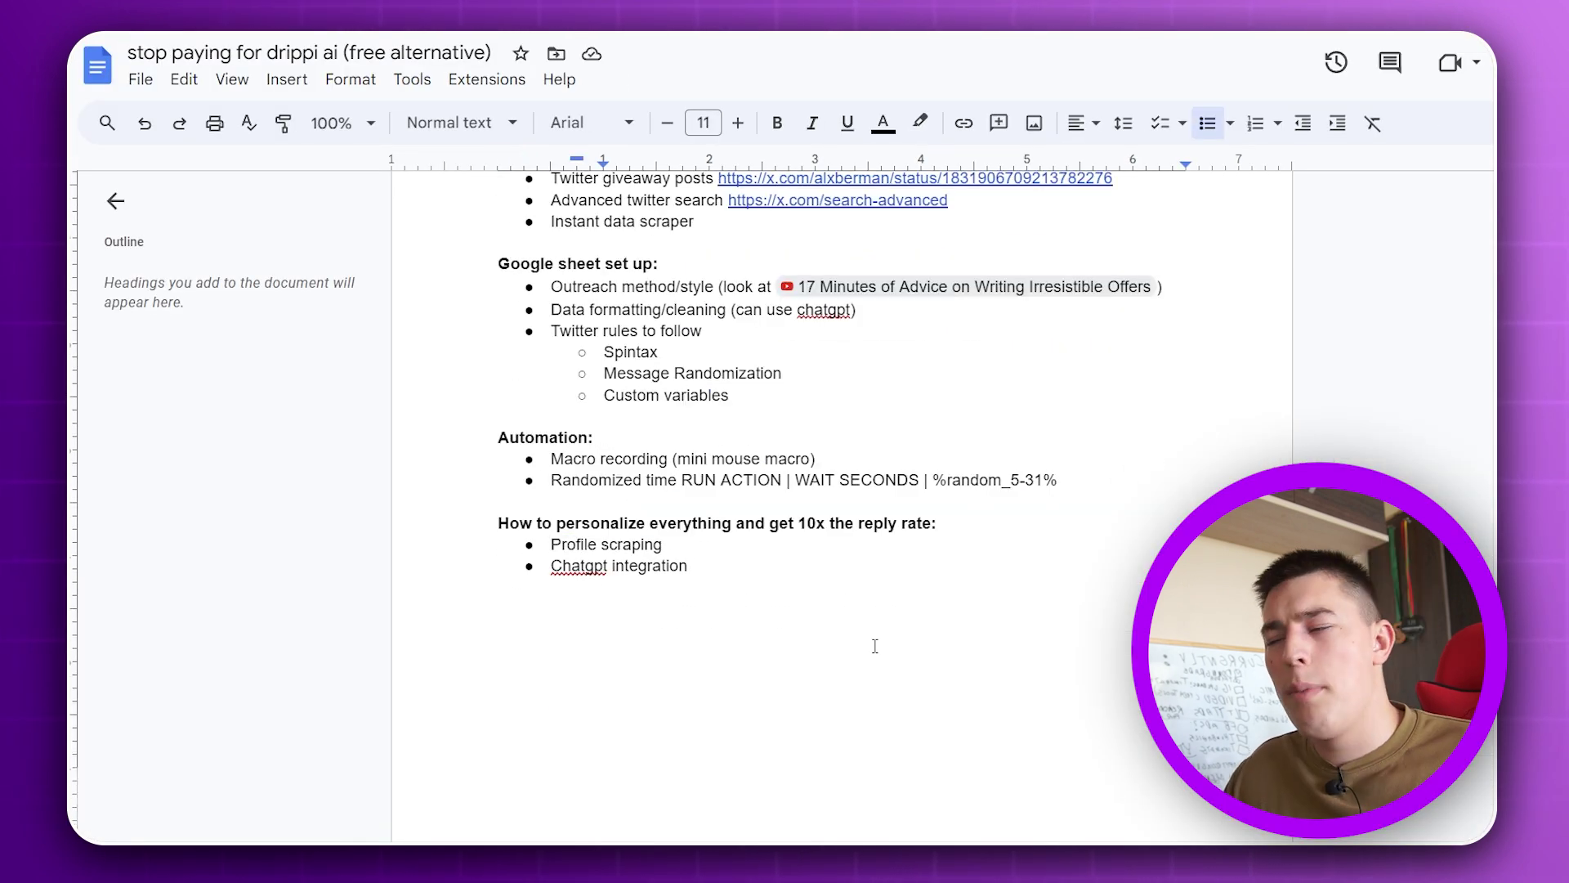
pyautogui.moveTo(691, 569); pyautogui.dragTo(528, 549)
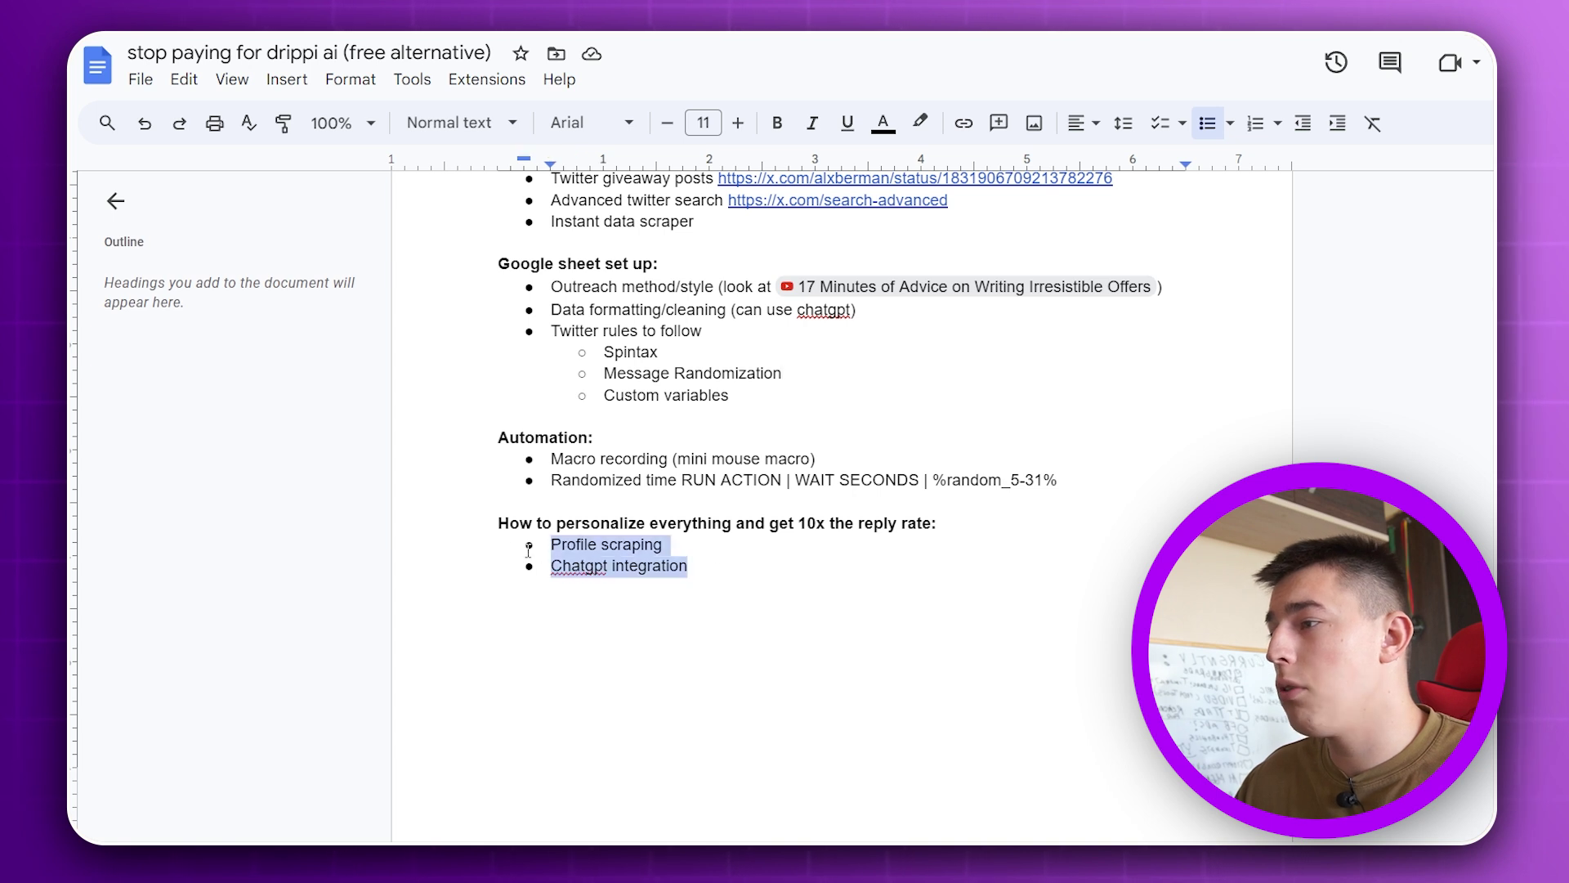
pyautogui.click(888, 627)
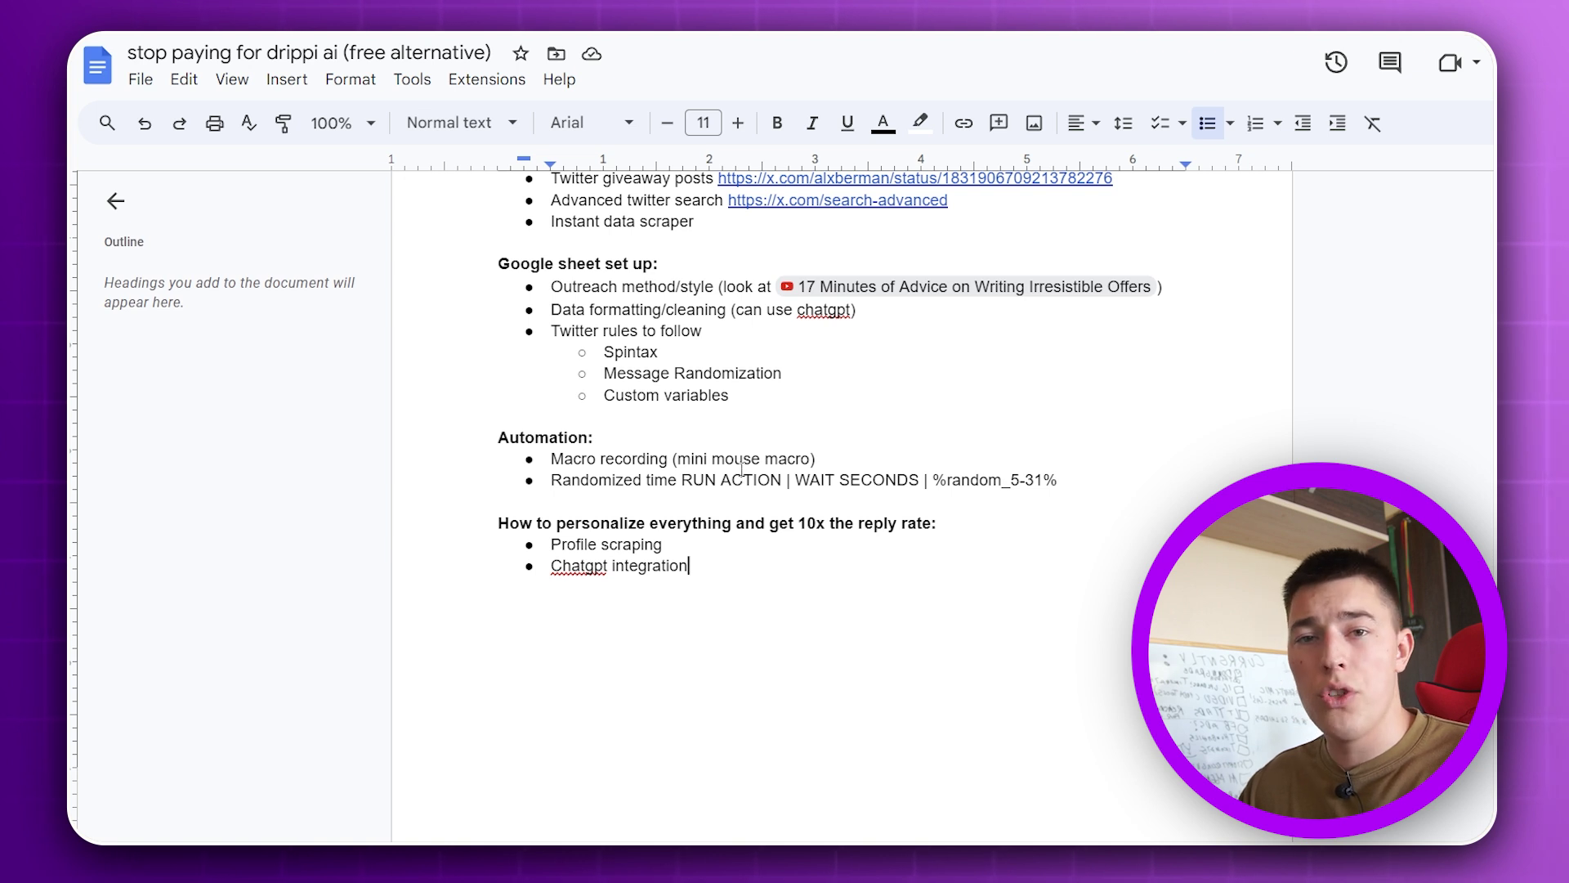
pyautogui.moveTo(697, 566); pyautogui.dragTo(537, 543)
pyautogui.click(714, 546)
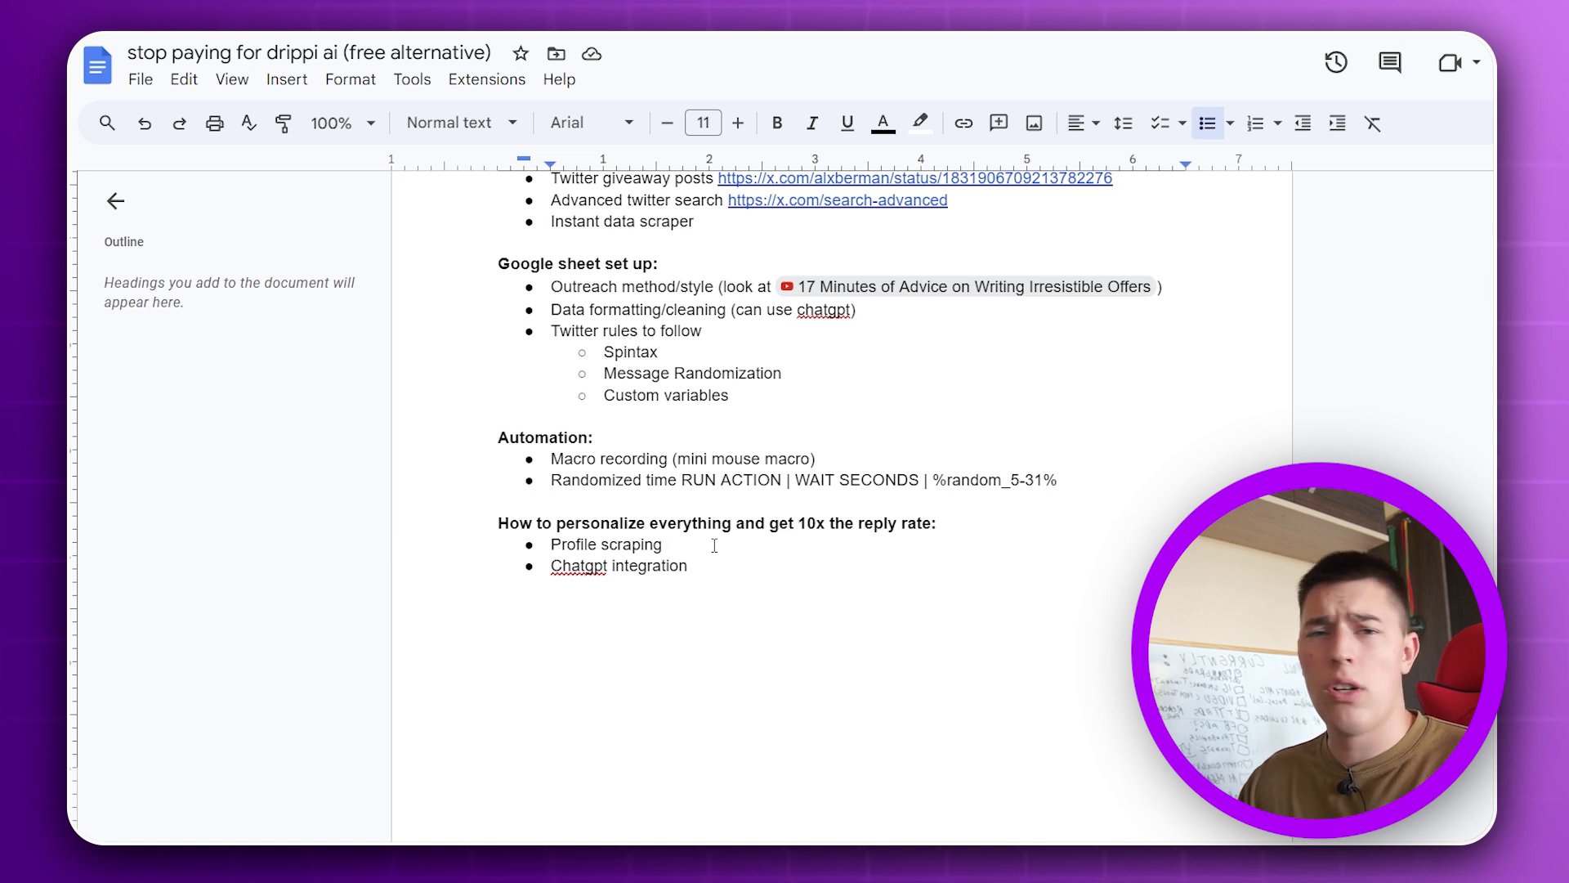
pyautogui.scroll(6, 715, 545)
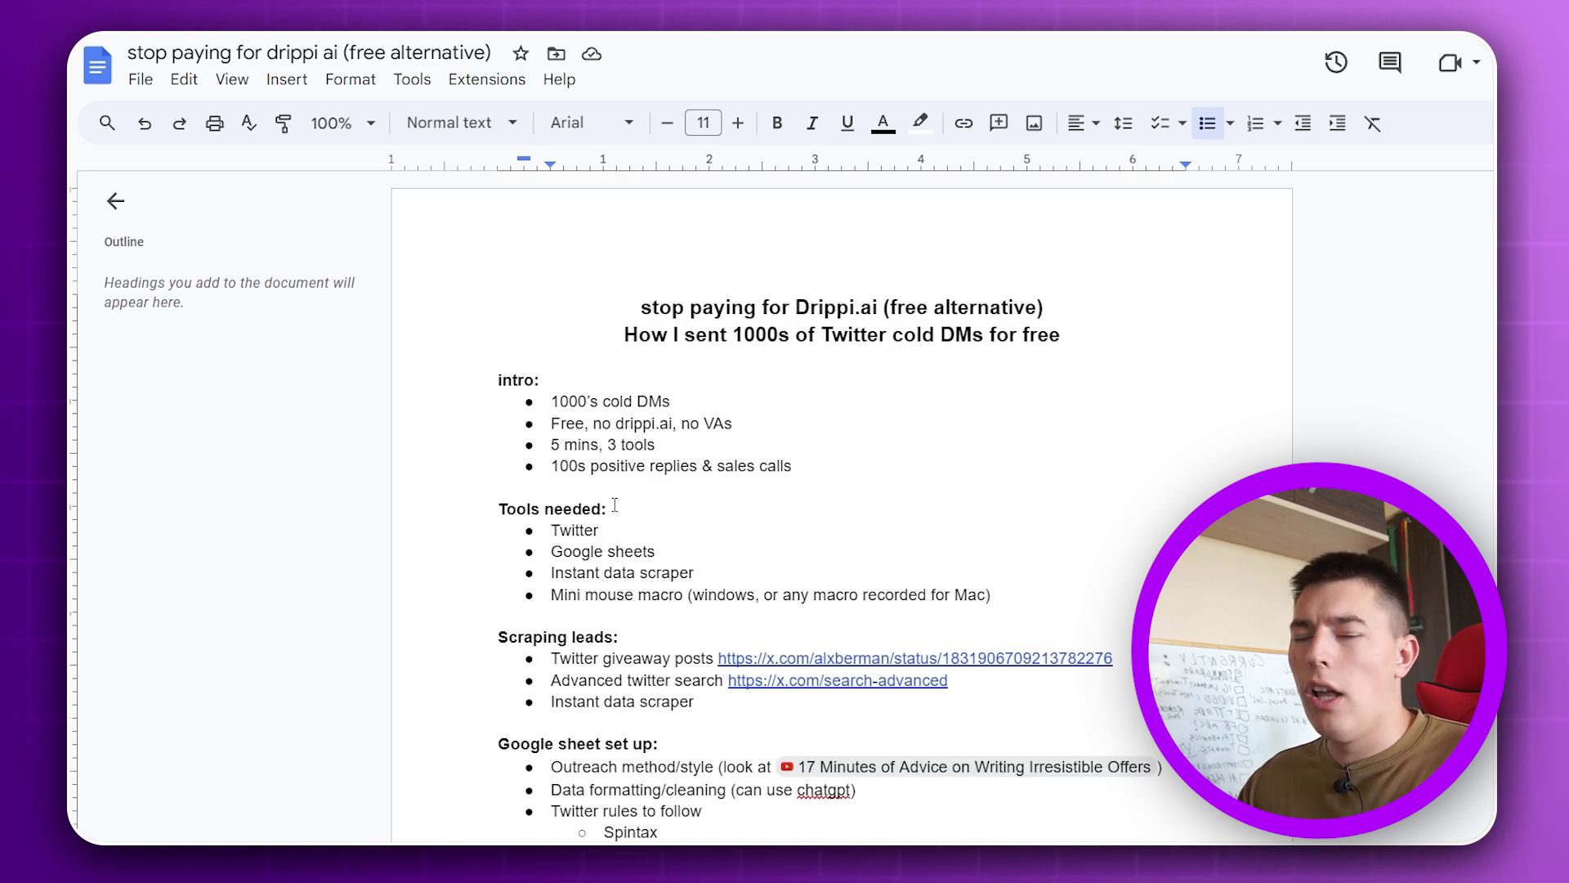
pyautogui.scroll(-5, 614, 504)
pyautogui.scroll(-1, 615, 504)
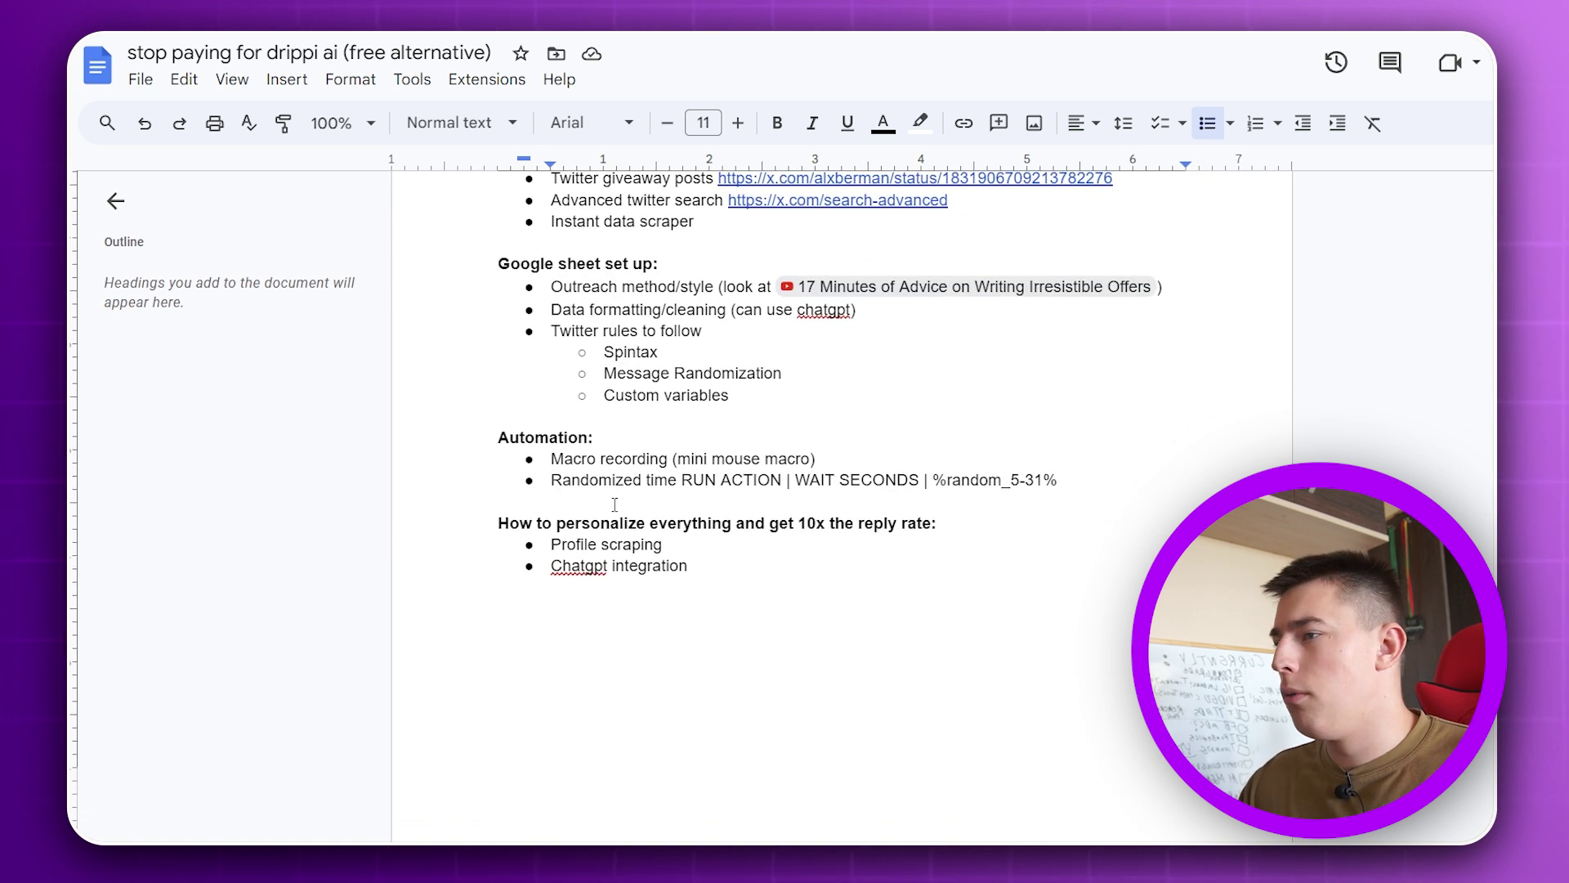
pyautogui.scroll(5, 719, 690)
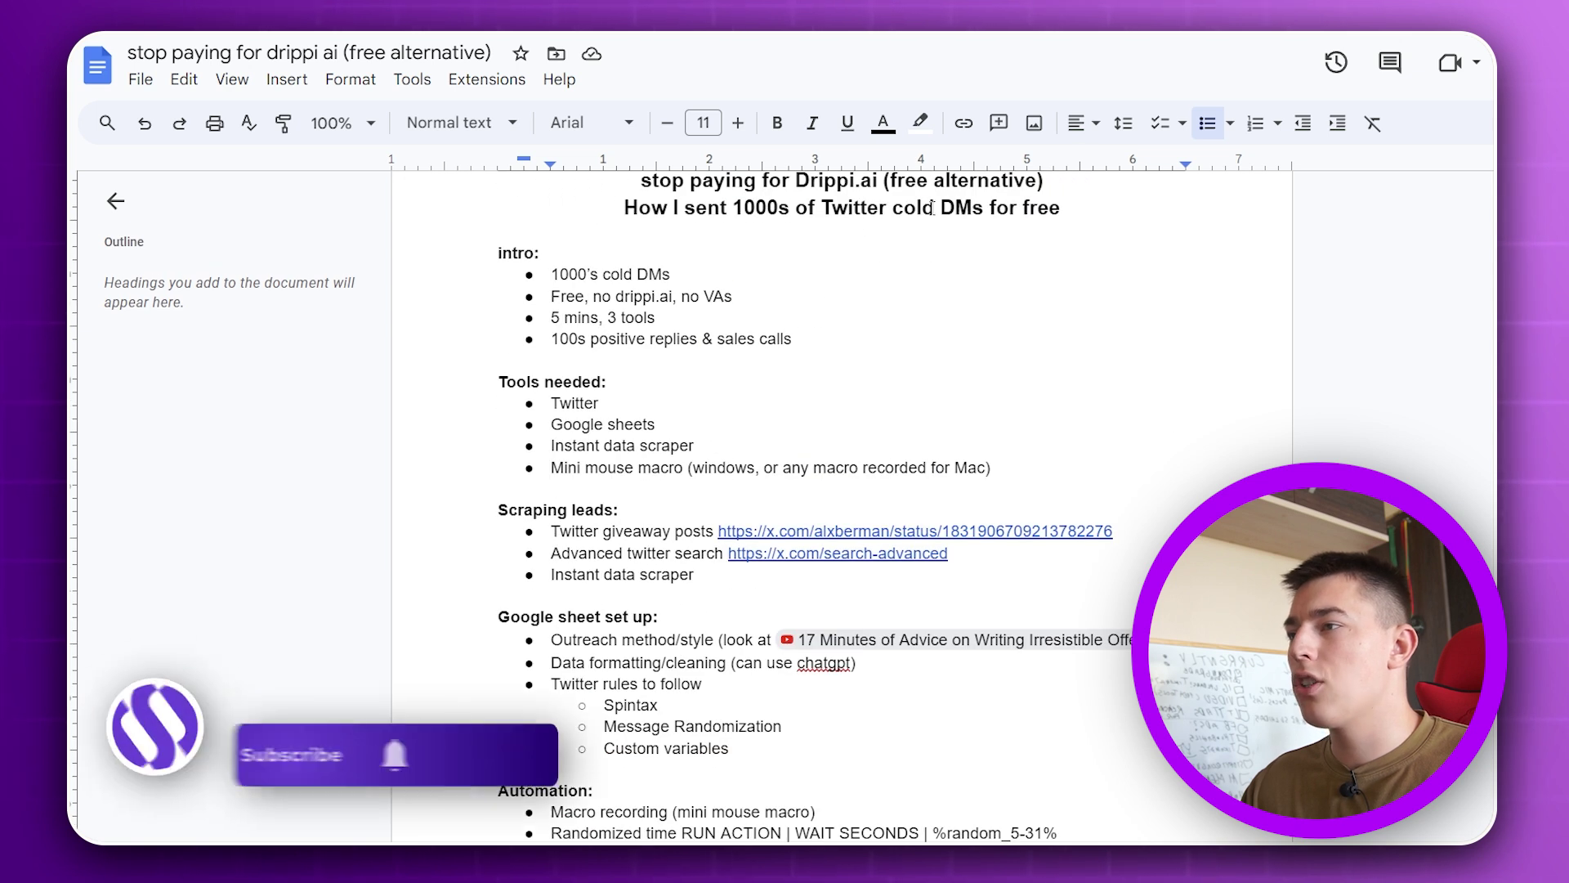